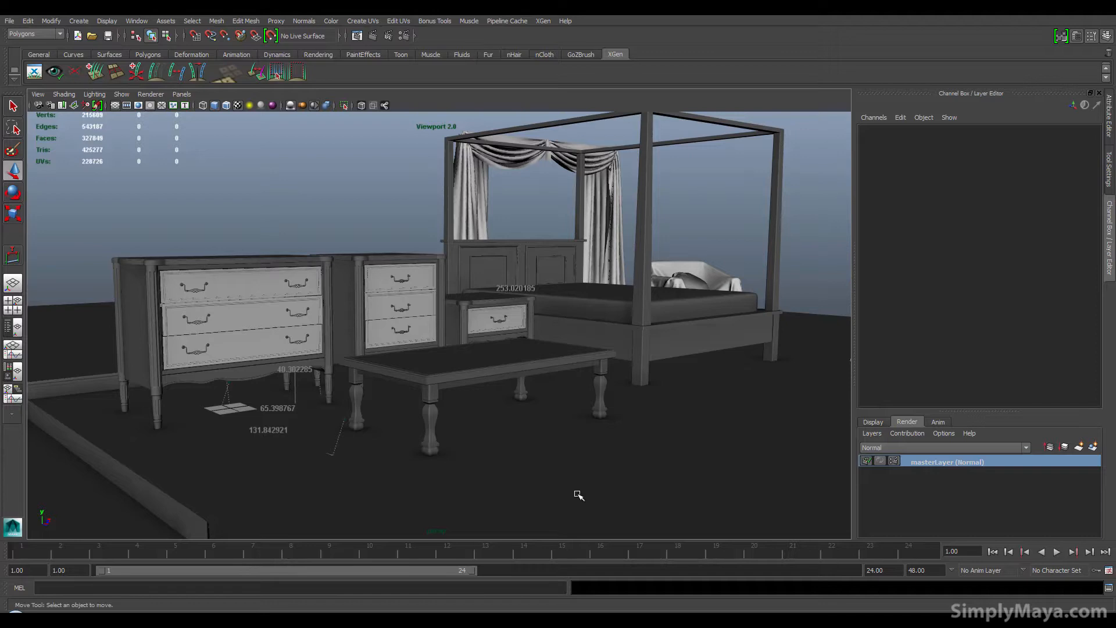
Step: Orbit and zoom around the finished bedroom scene to examine the dressers, nightstand, coffee table and bed
{"action": "middle_click_drag", "start_coordinate": [256, 442], "coordinate": [449, 480], "text": "alt"}
{"action": "right_click_drag", "start_coordinate": [302, 458], "coordinate": [447, 445], "text": "alt"}
{"action": "middle_click_drag", "start_coordinate": [418, 416], "coordinate": [390, 399], "text": "alt"}
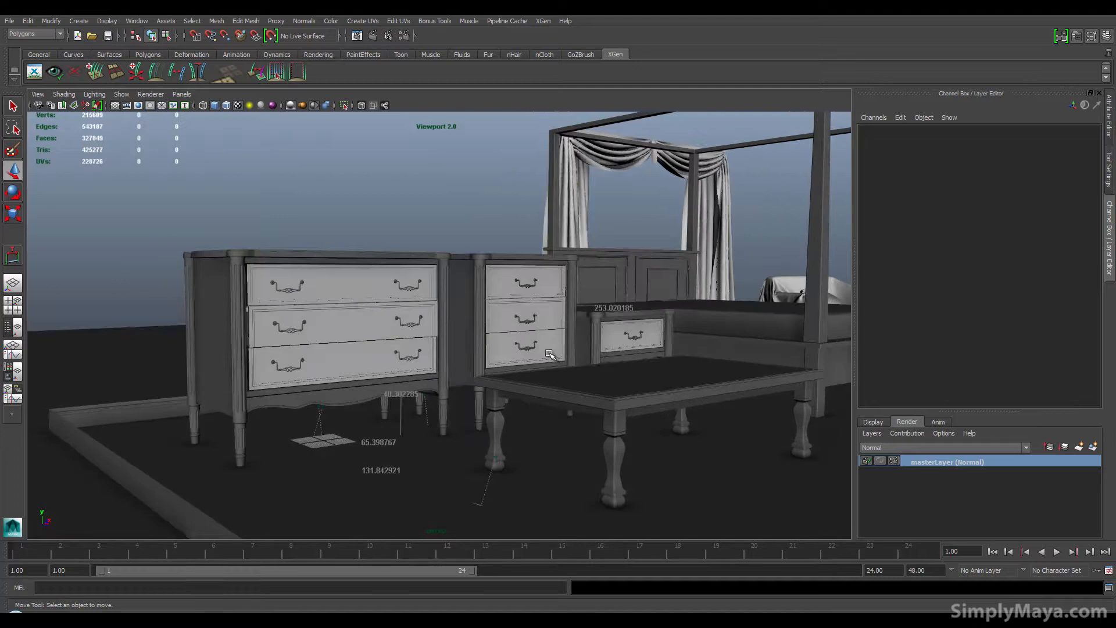
{"action": "middle_click_drag", "start_coordinate": [553, 356], "coordinate": [408, 364], "text": "alt"}
{"action": "left_click_drag", "start_coordinate": [561, 359], "coordinate": [487, 360], "text": "alt"}
{"action": "middle_click_drag", "start_coordinate": [691, 378], "coordinate": [348, 387], "text": "alt"}
{"action": "left_click_drag", "start_coordinate": [435, 368], "coordinate": [393, 351], "text": "alt"}
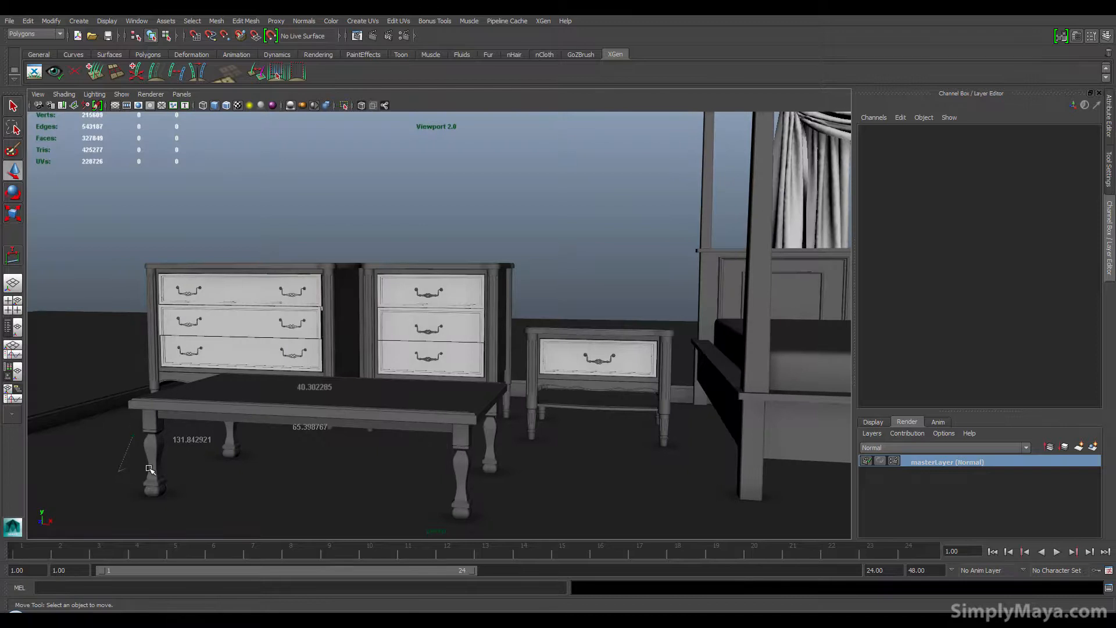
{"action": "left_click_drag", "start_coordinate": [174, 457], "coordinate": [245, 454], "text": "alt"}
{"action": "middle_click_drag", "start_coordinate": [244, 454], "coordinate": [592, 445], "text": "alt"}
{"action": "right_click_drag", "start_coordinate": [367, 444], "coordinate": [685, 454], "text": "alt"}
{"action": "left_click_drag", "start_coordinate": [510, 455], "coordinate": [472, 456], "text": "alt"}
{"action": "middle_click_drag", "start_coordinate": [470, 436], "coordinate": [453, 337], "text": "alt"}
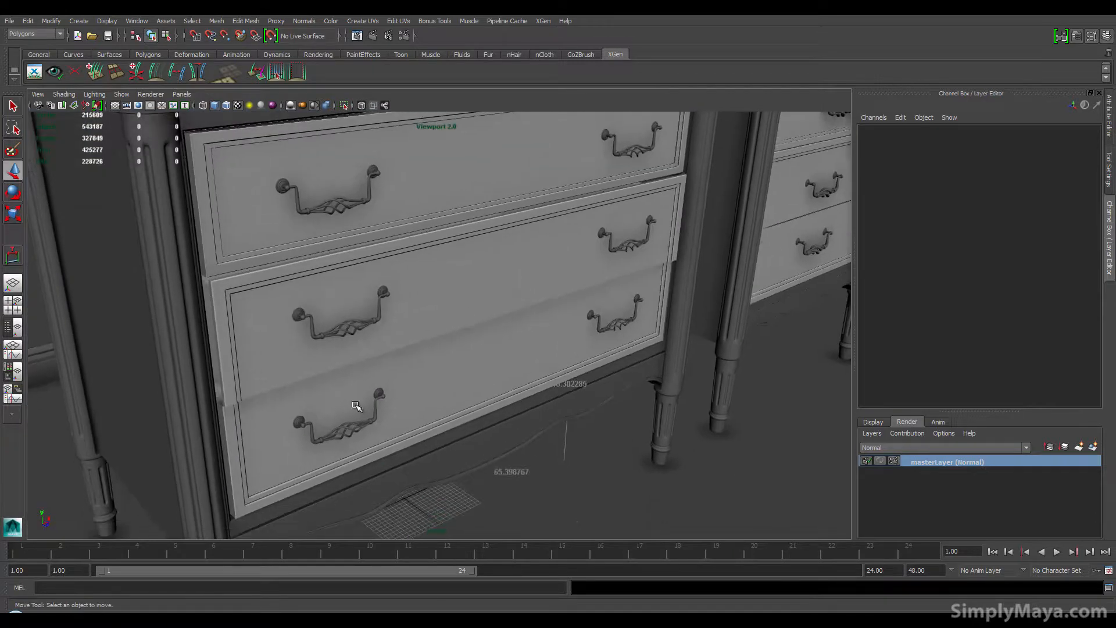
{"action": "scroll", "coordinate": [341, 426], "scroll_direction": "down", "scroll_amount": 3}
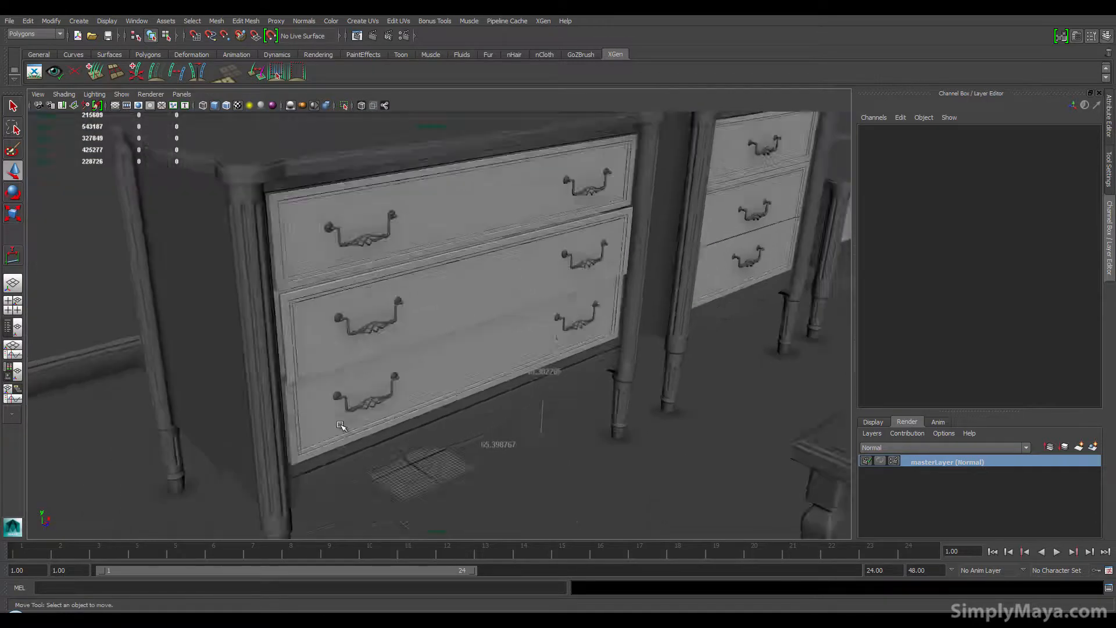
{"action": "scroll", "coordinate": [341, 426], "scroll_direction": "down", "scroll_amount": 3}
Step: Select a leg of the large chest of drawers and nudge it slightly along X
{"action": "left_click", "coordinate": [226, 358]}
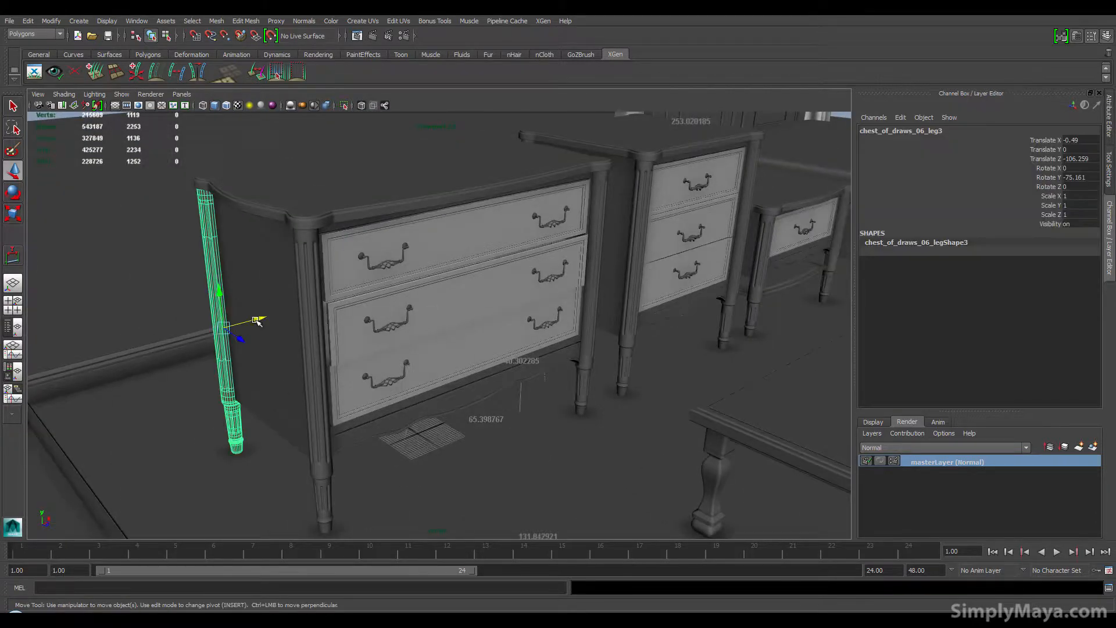
{"action": "left_click", "coordinate": [128, 310]}
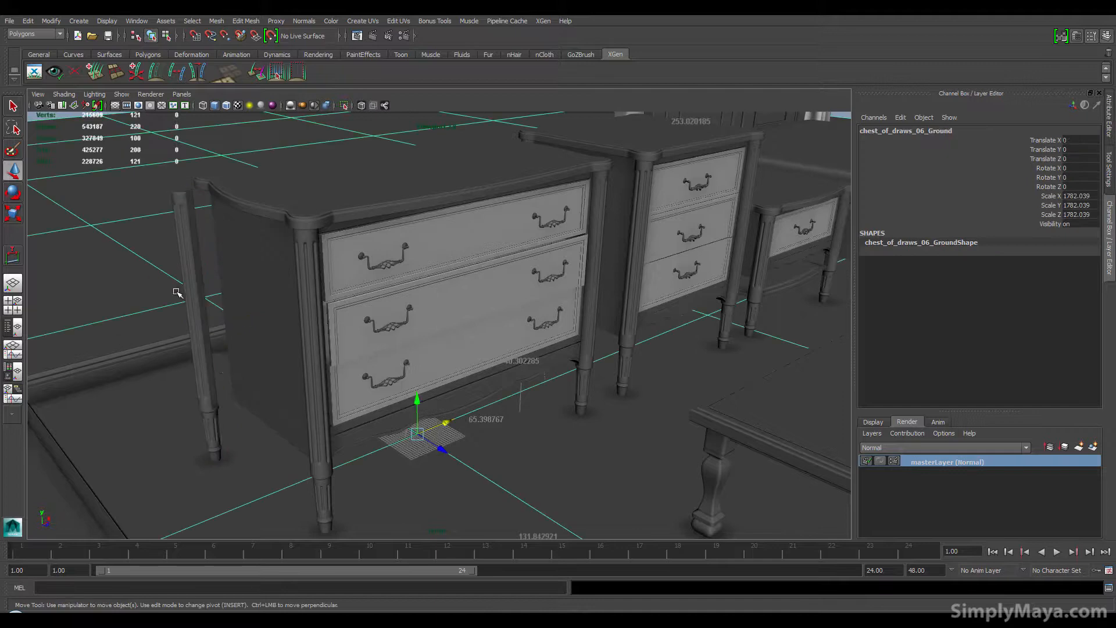
{"action": "left_click", "coordinate": [211, 378]}
{"action": "left_click_drag", "start_coordinate": [232, 328], "coordinate": [254, 323]}
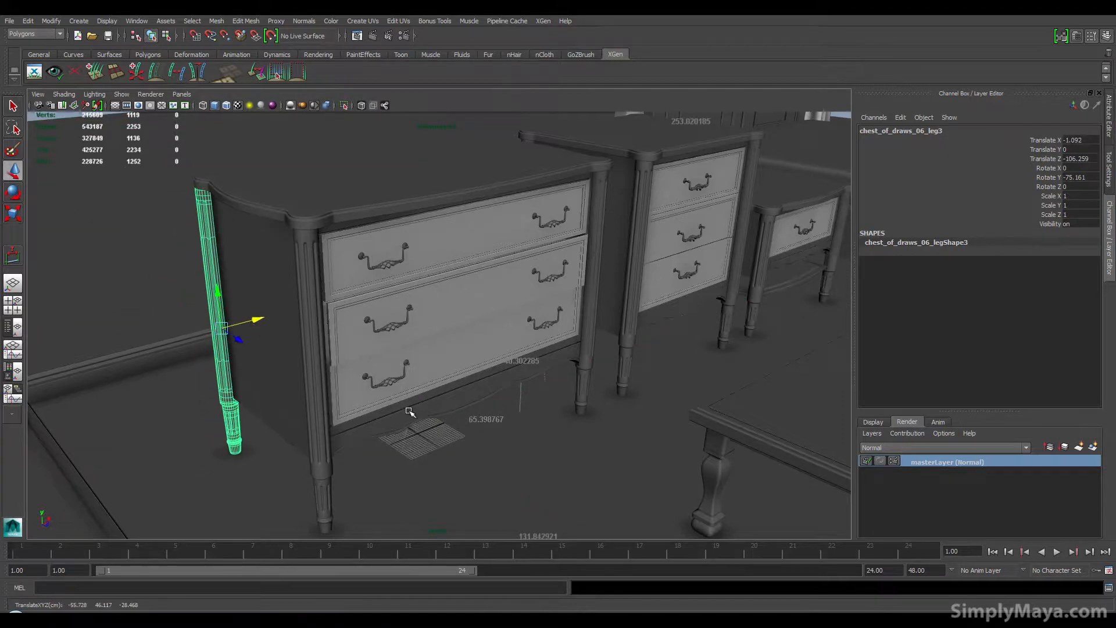
Step: Examine the dressers and nightstand from closer angles and clear the selection
{"action": "left_click_drag", "start_coordinate": [428, 413], "coordinate": [386, 404], "text": "alt"}
{"action": "middle_click_drag", "start_coordinate": [386, 404], "coordinate": [213, 397], "text": "alt"}
{"action": "left_click_drag", "start_coordinate": [213, 397], "coordinate": [364, 373], "text": "alt"}
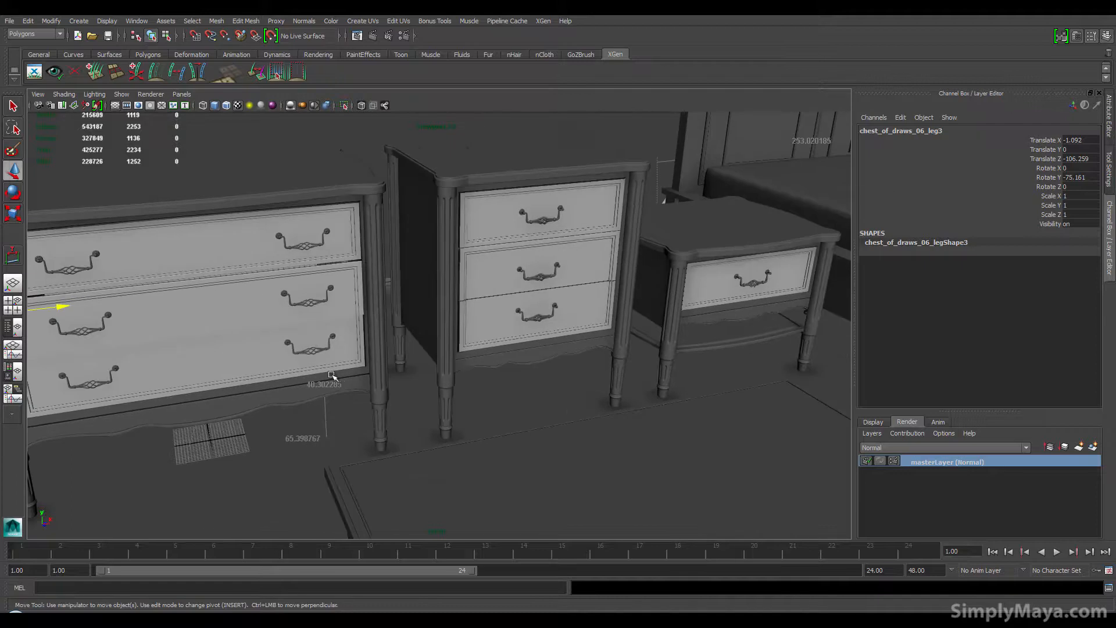
{"action": "left_click_drag", "start_coordinate": [216, 379], "coordinate": [185, 378], "text": "alt"}
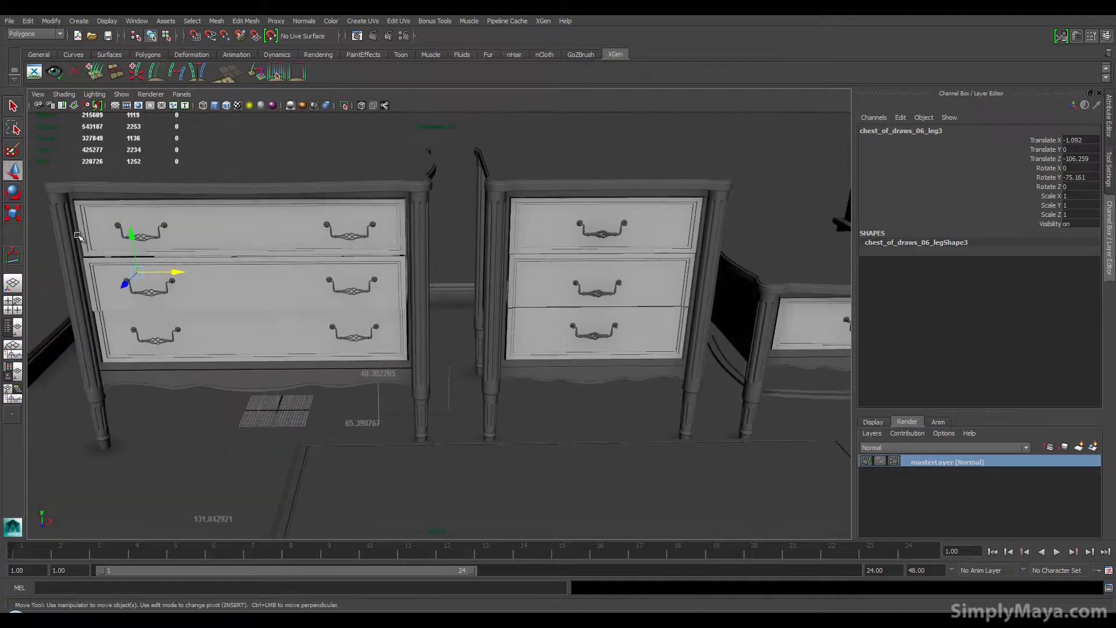
{"action": "middle_click_drag", "start_coordinate": [375, 392], "coordinate": [326, 388], "text": "alt"}
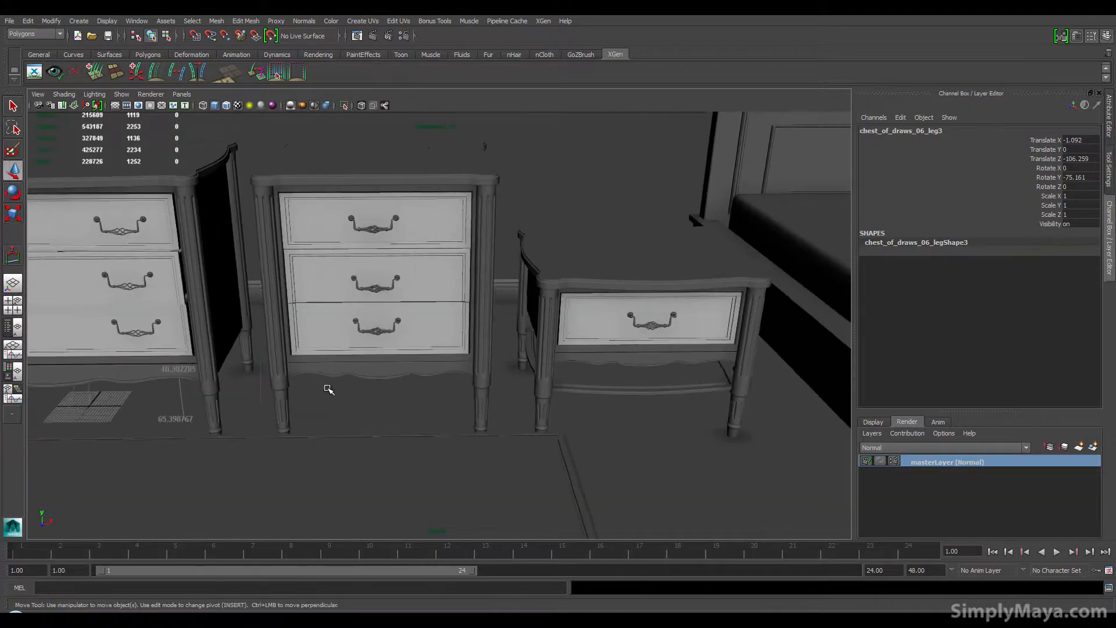
{"action": "scroll", "coordinate": [404, 381], "scroll_direction": "down", "scroll_amount": 5}
{"action": "left_click_drag", "start_coordinate": [317, 408], "coordinate": [336, 399], "text": "alt"}
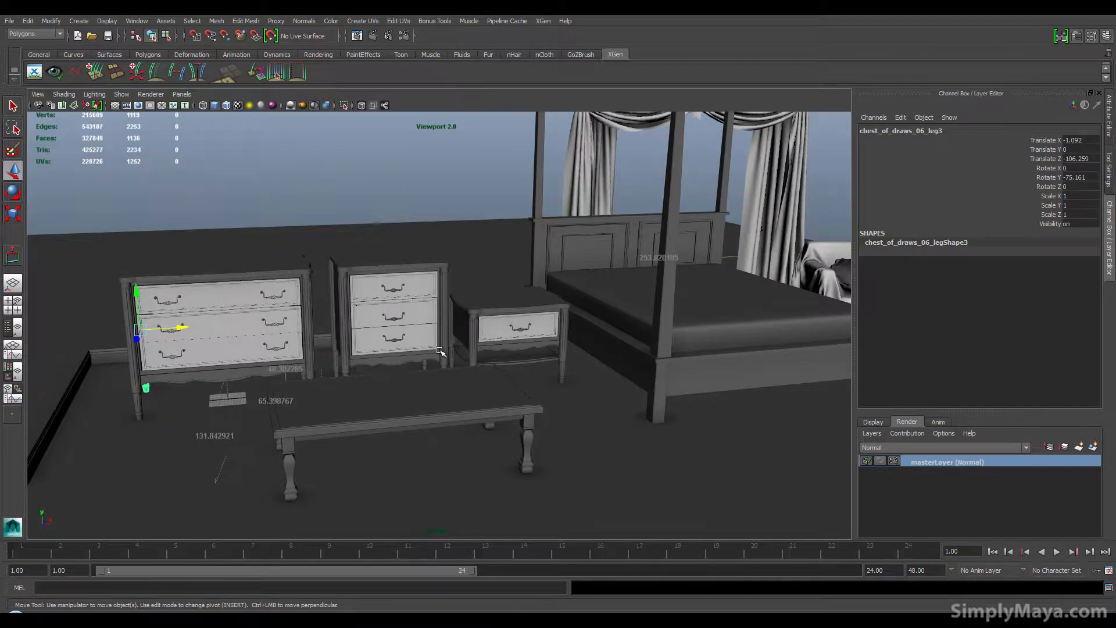
{"action": "middle_click_drag", "start_coordinate": [447, 330], "coordinate": [408, 372], "text": "alt"}
{"action": "left_click_drag", "start_coordinate": [408, 372], "coordinate": [168, 375], "text": "alt"}
{"action": "middle_click_drag", "start_coordinate": [169, 376], "coordinate": [567, 279], "text": "alt"}
{"action": "right_click_drag", "start_coordinate": [343, 356], "coordinate": [825, 368], "text": "alt"}
{"action": "left_click_drag", "start_coordinate": [431, 387], "coordinate": [436, 380], "text": "alt"}
{"action": "middle_click_drag", "start_coordinate": [446, 384], "coordinate": [493, 342], "text": "alt"}
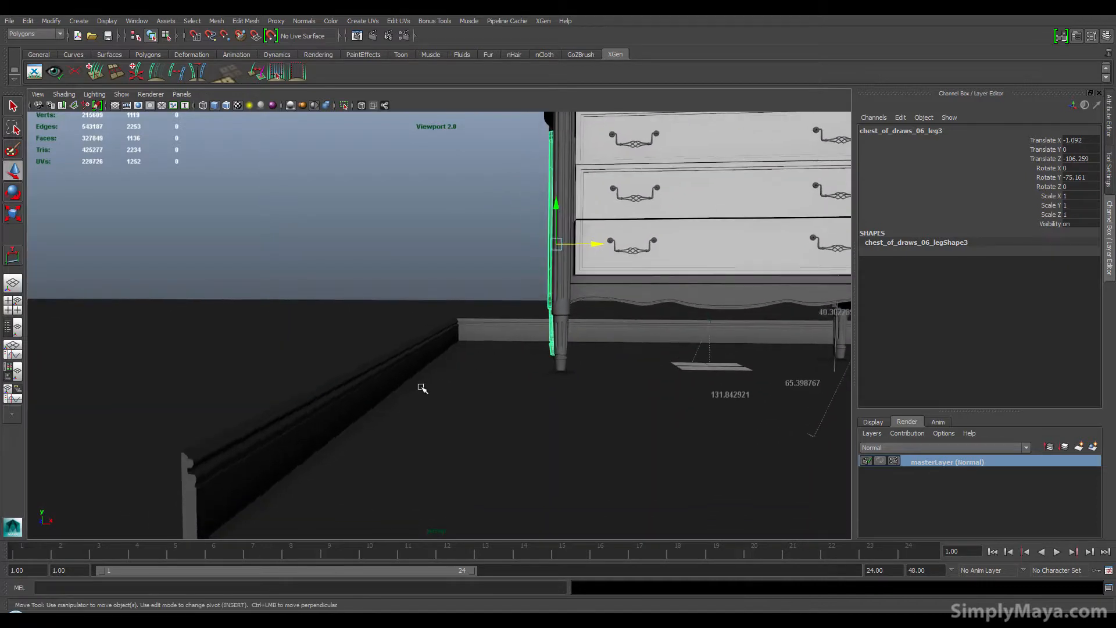
{"action": "left_click", "coordinate": [274, 454]}
{"action": "left_click", "coordinate": [453, 265]}
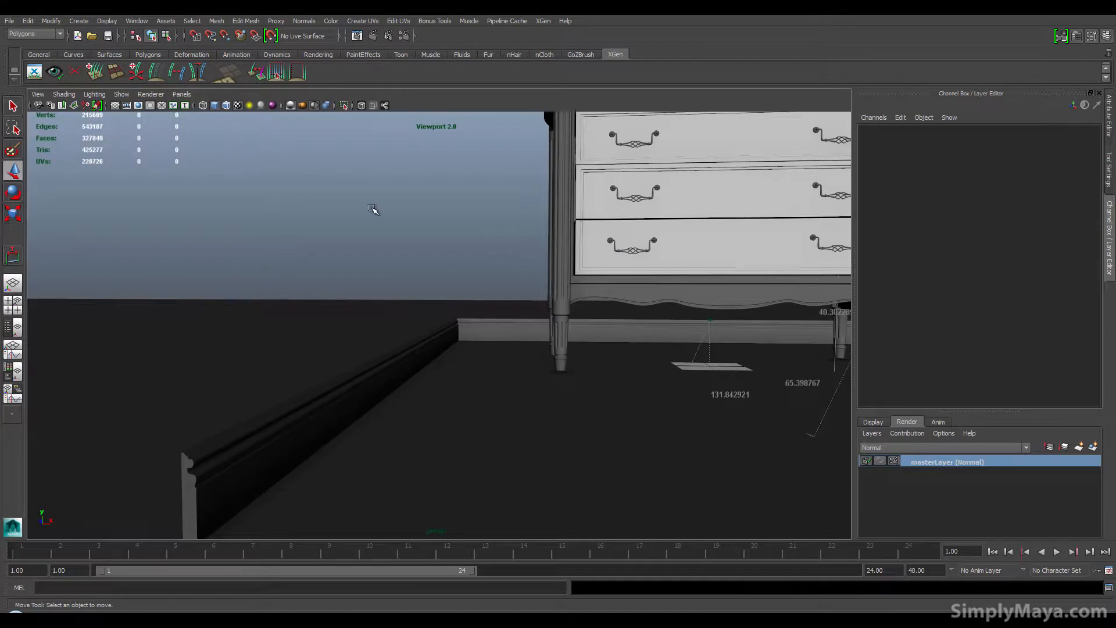
Step: Examine the coffee table, draped sofa and armchair from several angles
{"action": "right_click_drag", "start_coordinate": [485, 260], "coordinate": [157, 296], "text": "alt"}
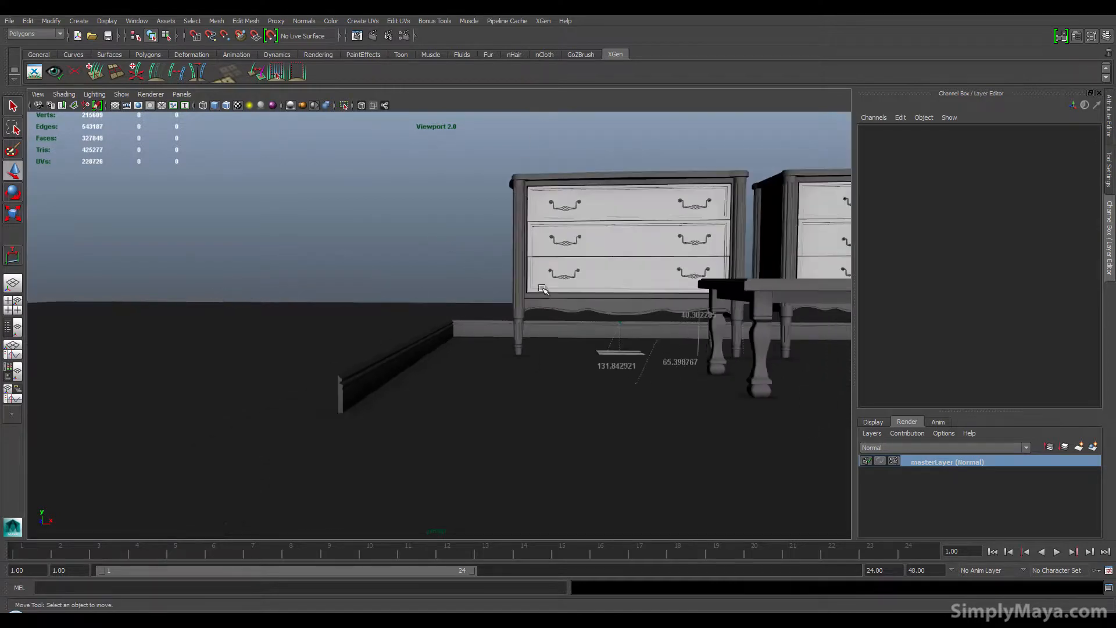
{"action": "middle_click_drag", "start_coordinate": [540, 289], "coordinate": [226, 359], "text": "alt"}
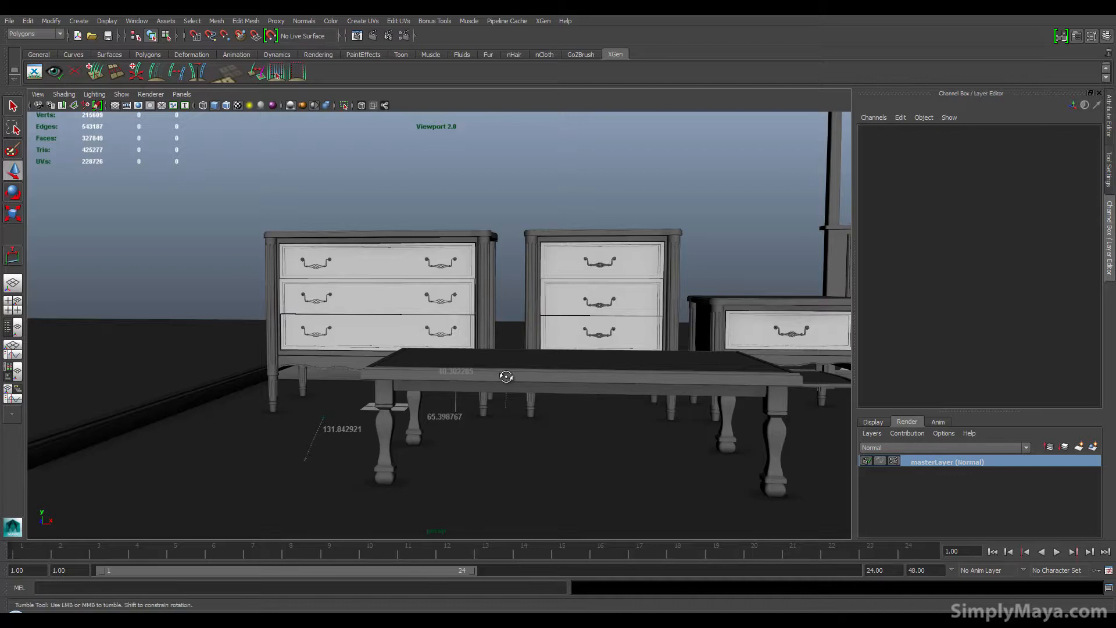
{"action": "left_click_drag", "start_coordinate": [507, 376], "coordinate": [582, 377], "text": "alt"}
{"action": "middle_click_drag", "start_coordinate": [581, 376], "coordinate": [461, 416], "text": "alt"}
{"action": "left_click_drag", "start_coordinate": [458, 394], "coordinate": [454, 433], "text": "alt"}
{"action": "middle_click_drag", "start_coordinate": [455, 399], "coordinate": [50, 407], "text": "alt"}
{"action": "middle_click_drag", "start_coordinate": [351, 388], "coordinate": [120, 406], "text": "alt"}
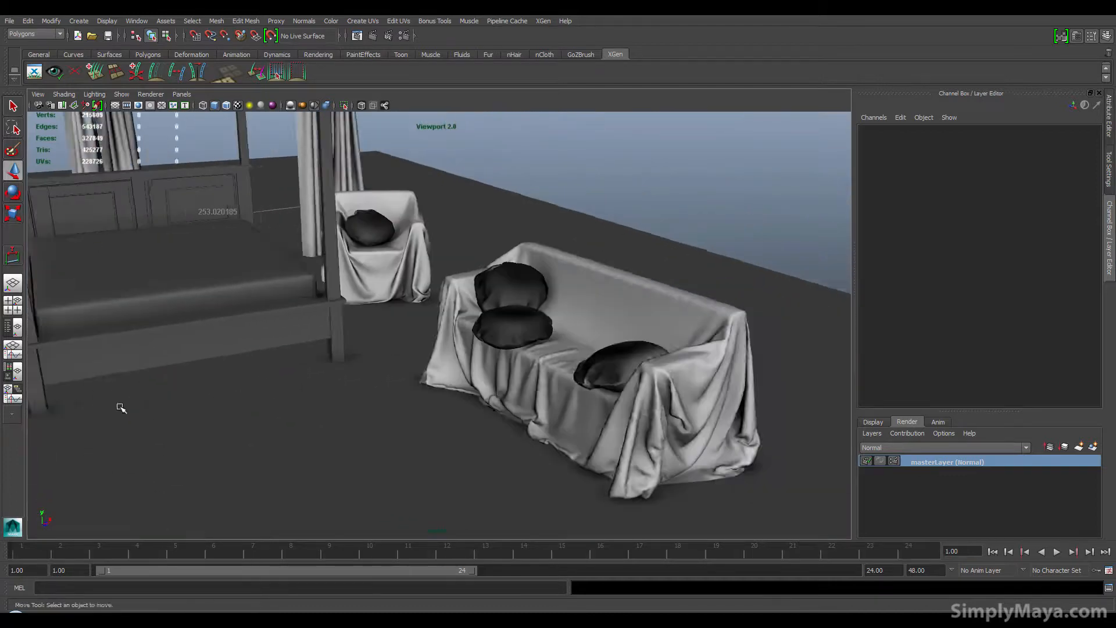
{"action": "left_click_drag", "start_coordinate": [120, 405], "coordinate": [177, 397], "text": "alt"}
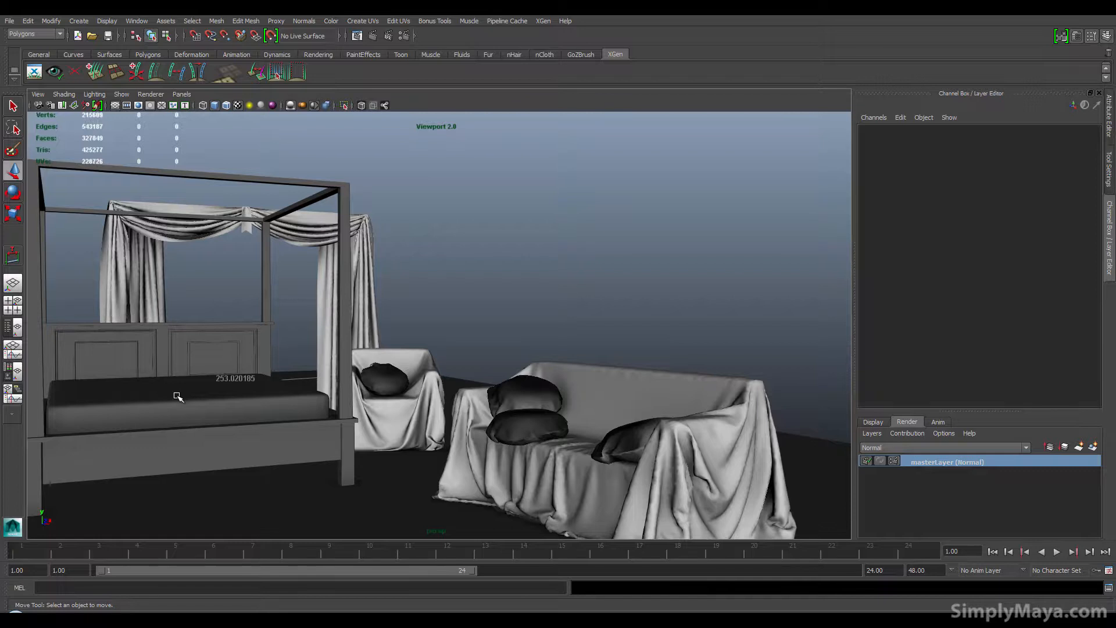
{"action": "middle_click_drag", "start_coordinate": [174, 381], "coordinate": [145, 388], "text": "alt"}
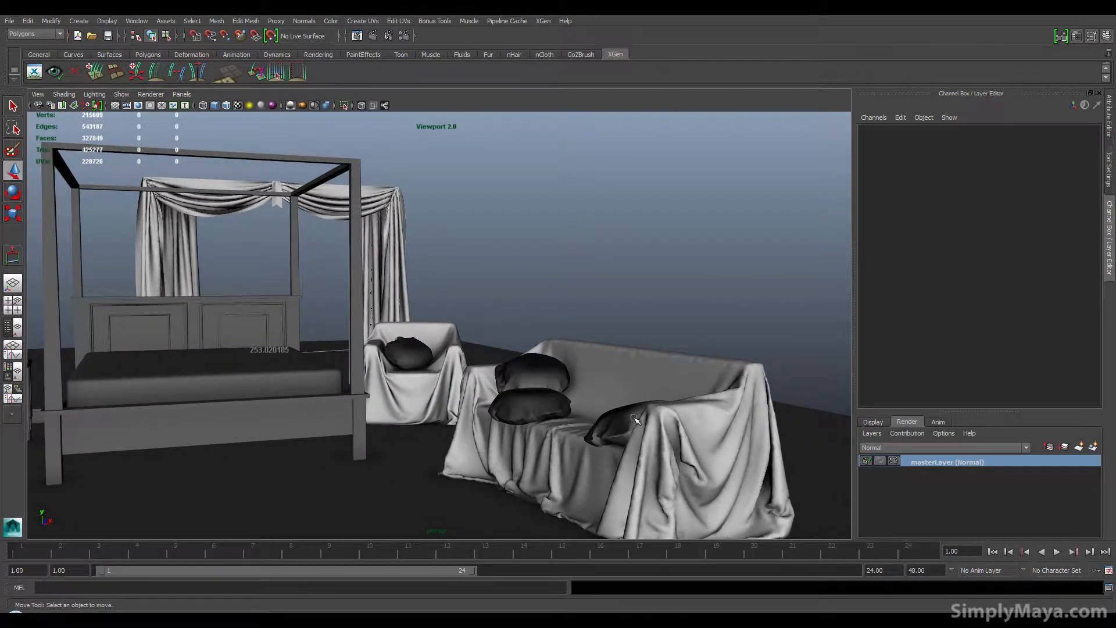
{"action": "middle_click_drag", "start_coordinate": [671, 453], "coordinate": [647, 426], "text": "alt"}
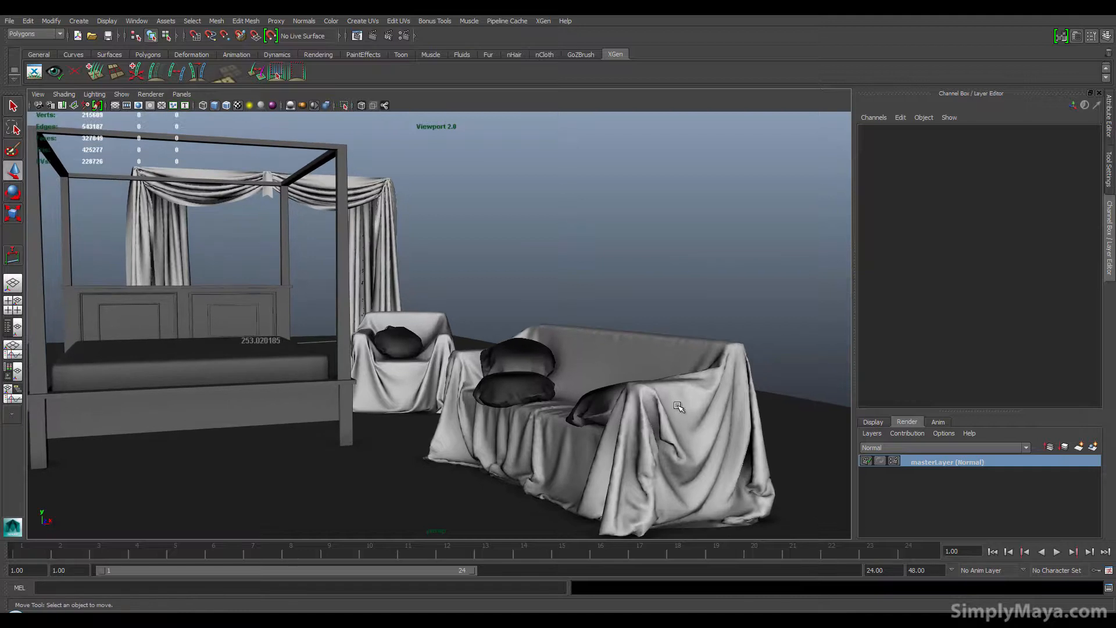
{"action": "left_click_drag", "start_coordinate": [442, 427], "coordinate": [512, 425], "text": "alt"}
{"action": "middle_click_drag", "start_coordinate": [417, 407], "coordinate": [364, 422], "text": "alt"}
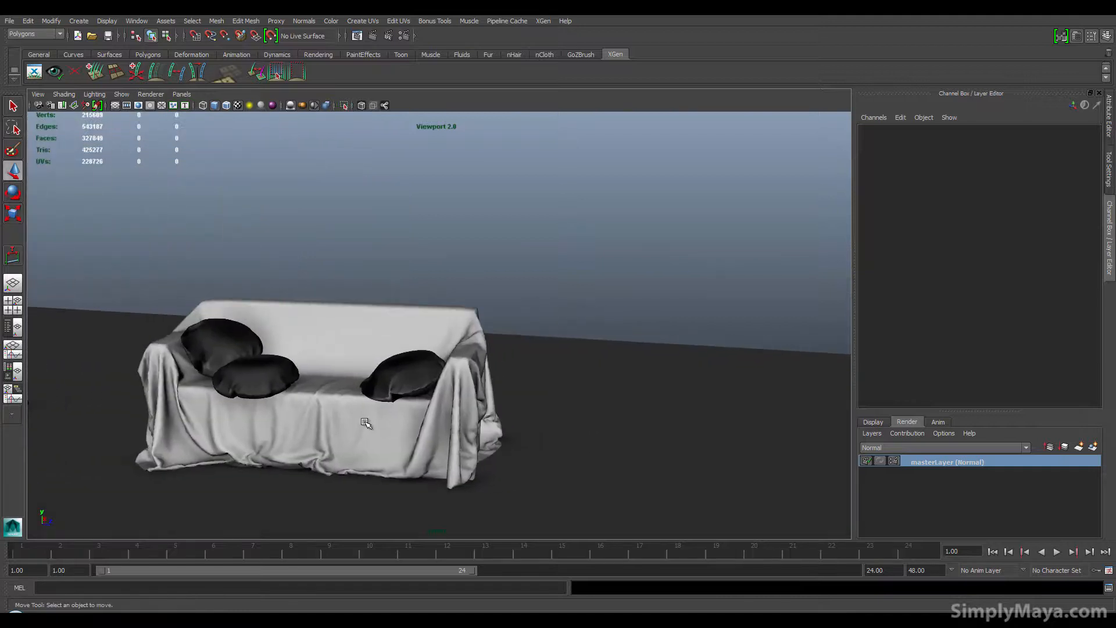
{"action": "left_click_drag", "start_coordinate": [316, 407], "coordinate": [265, 402], "text": "alt"}
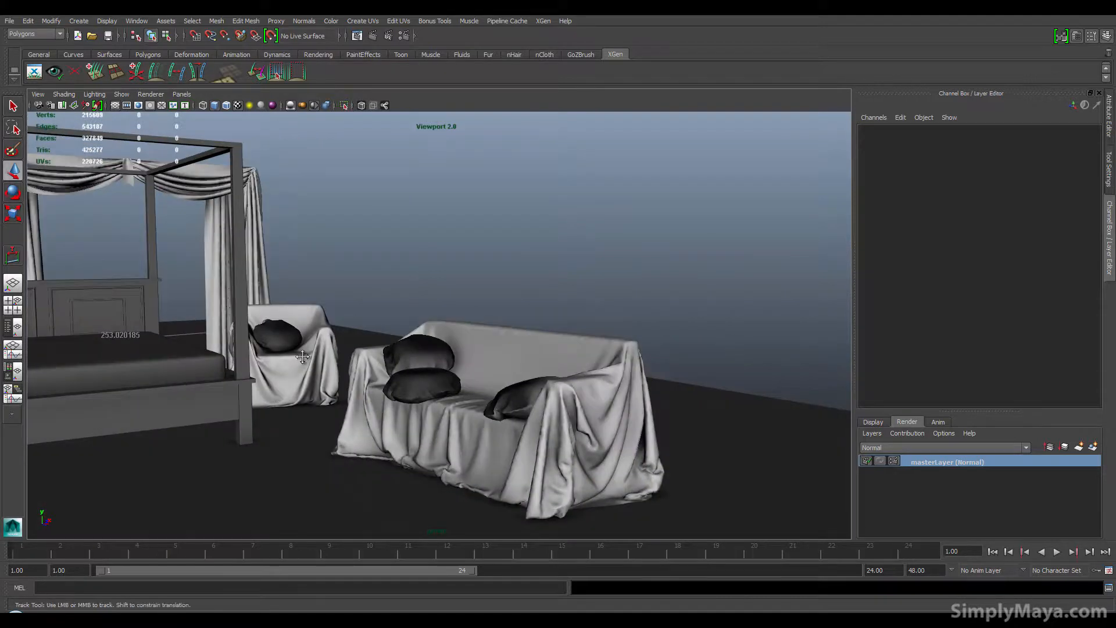
{"action": "left_click_drag", "start_coordinate": [303, 356], "coordinate": [362, 393], "text": "alt"}
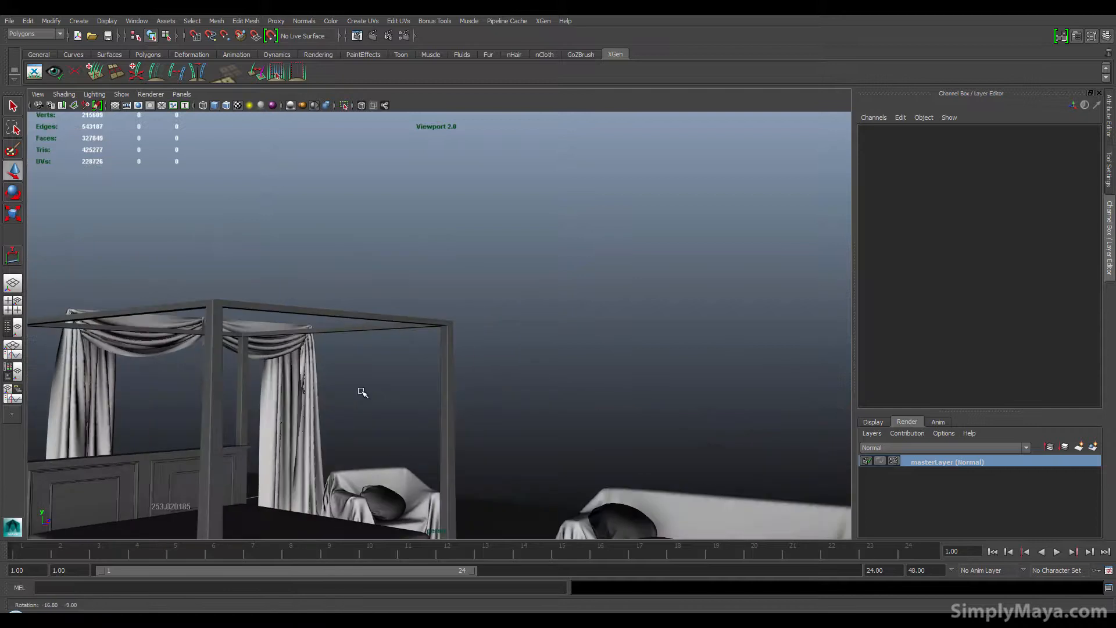
Step: Orbit around the canopy bed and the overall room layout
{"action": "middle_click_drag", "start_coordinate": [221, 404], "coordinate": [631, 331], "text": "alt"}
{"action": "mouse_move", "coordinate": [397, 307]}
{"action": "left_mouse_down", "text": "alt"}
{"action": "mouse_move", "coordinate": [391, 322]}
{"action": "mouse_move", "coordinate": [408, 320]}
{"action": "left_mouse_up", "text": "alt"}
{"action": "middle_click_drag", "start_coordinate": [408, 320], "coordinate": [389, 368], "text": "alt"}
{"action": "right_click_drag", "start_coordinate": [388, 368], "coordinate": [384, 347], "text": "alt"}
{"action": "middle_click_drag", "start_coordinate": [383, 347], "coordinate": [372, 301], "text": "alt"}
{"action": "middle_click_drag", "start_coordinate": [413, 363], "coordinate": [408, 319], "text": "alt"}
{"action": "left_click_drag", "start_coordinate": [391, 366], "coordinate": [401, 342], "text": "alt"}
{"action": "left_click_drag", "start_coordinate": [472, 354], "coordinate": [562, 331], "text": "alt"}
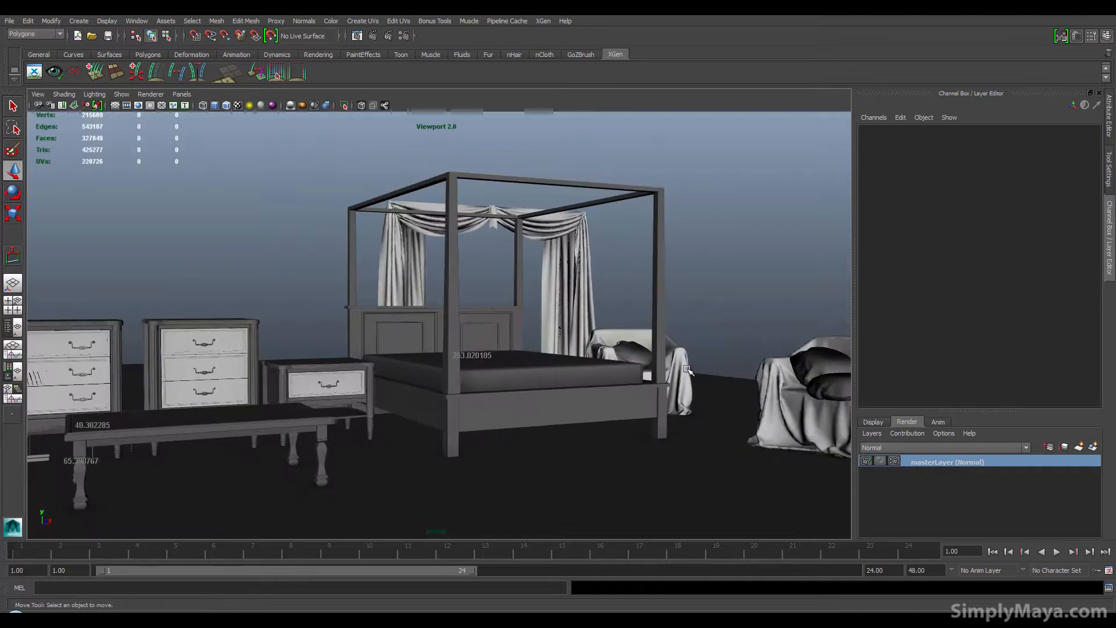
{"action": "left_click_drag", "start_coordinate": [687, 370], "coordinate": [696, 435], "text": "alt"}
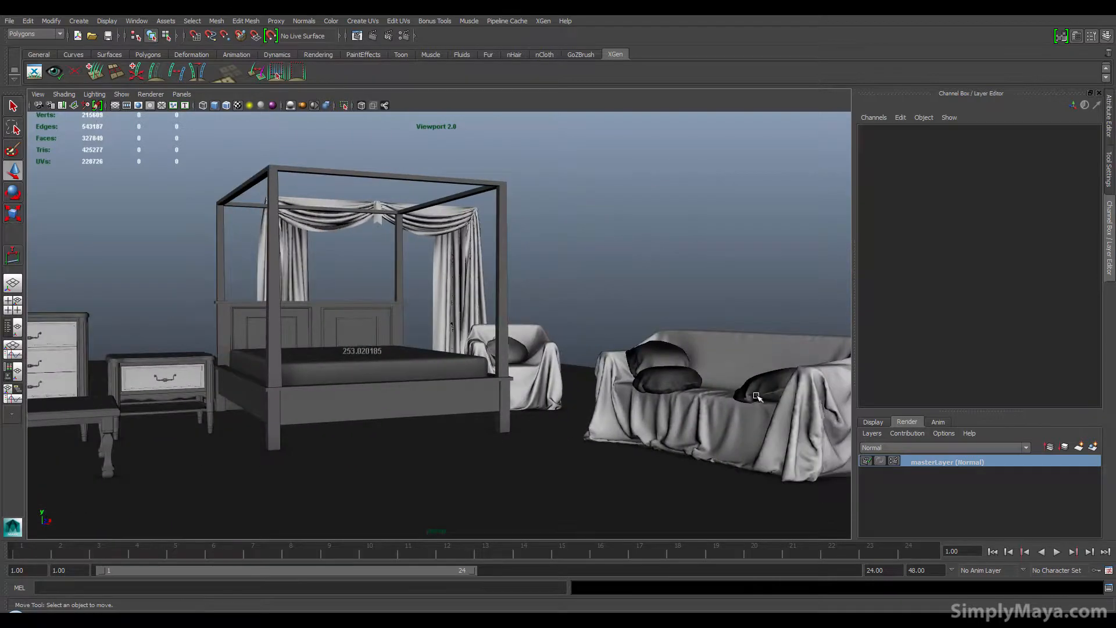
{"action": "left_click_drag", "start_coordinate": [757, 397], "coordinate": [609, 302], "text": "alt"}
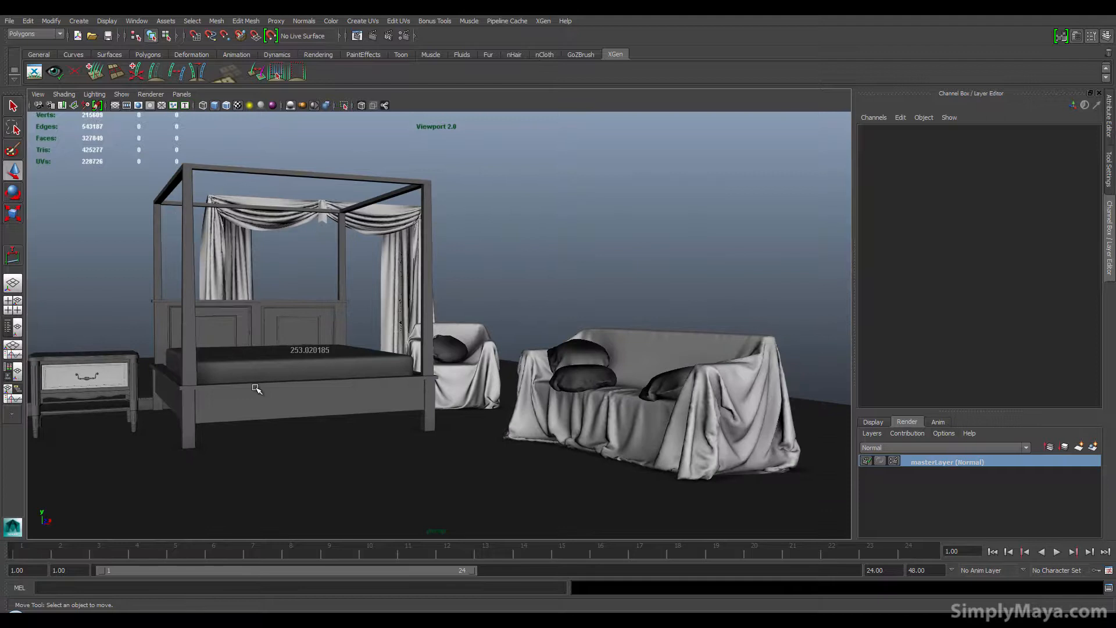
{"action": "left_click_drag", "start_coordinate": [257, 388], "coordinate": [294, 349], "text": "alt"}
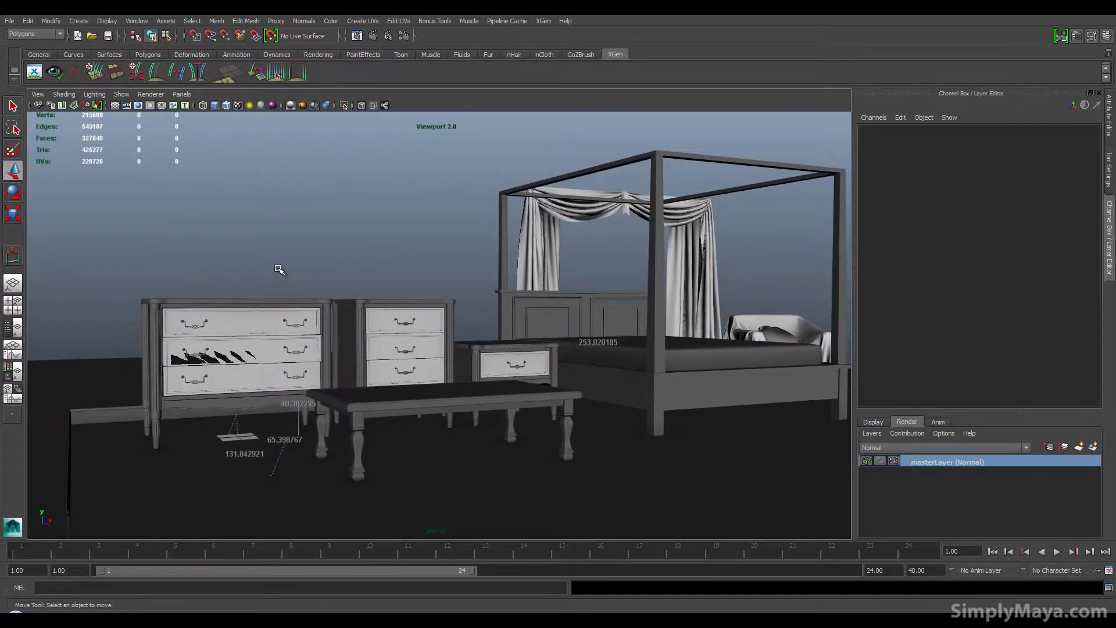
{"action": "left_click_drag", "start_coordinate": [256, 268], "coordinate": [219, 279], "text": "alt"}
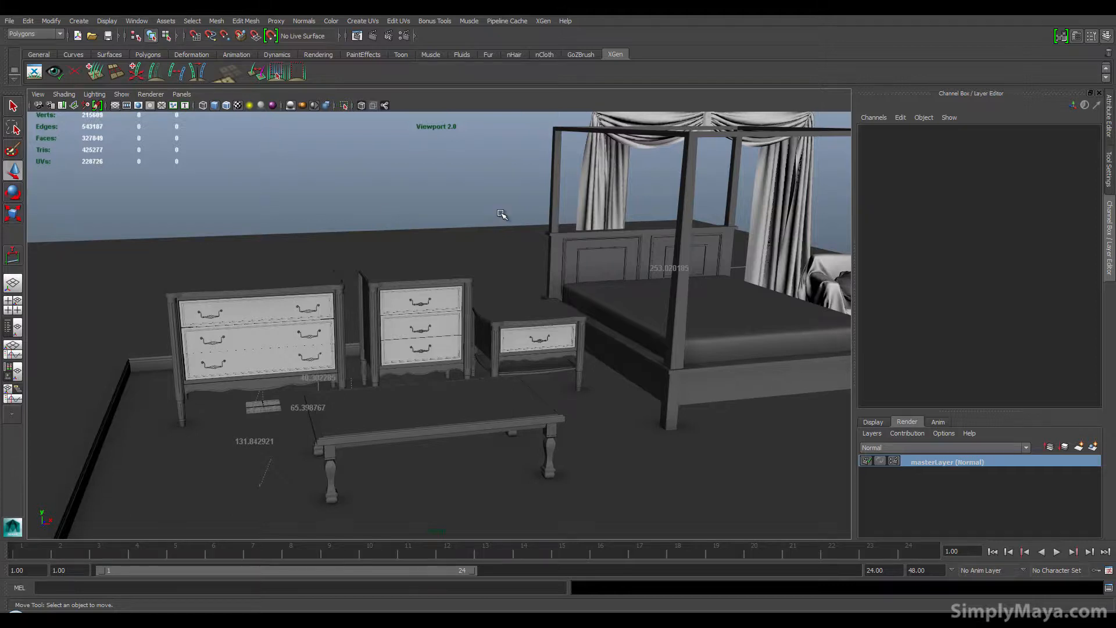
Step: Start a new, empty scene
{"action": "left_click", "coordinate": [9, 21]}
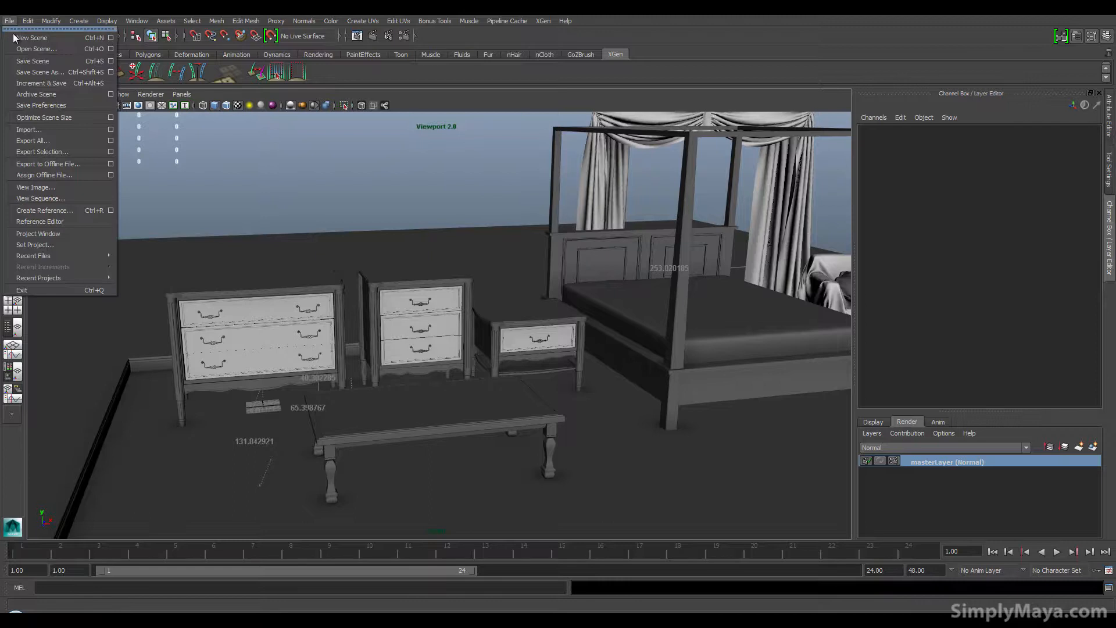
{"action": "left_click", "coordinate": [15, 38]}
{"action": "left_click", "coordinate": [563, 309]}
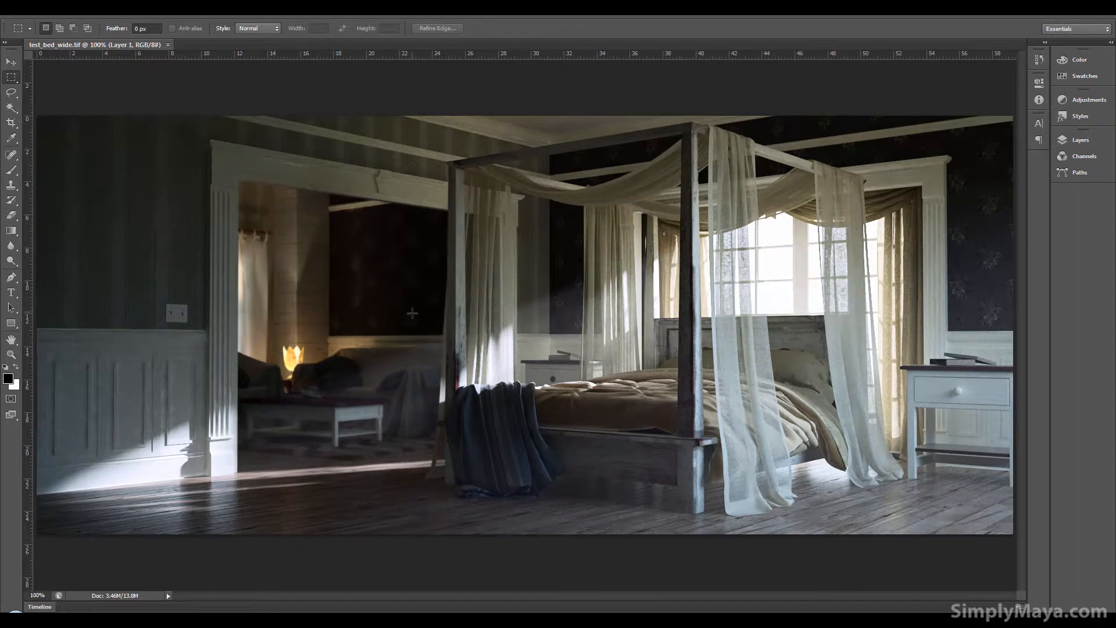
{"action": "left_click", "coordinate": [344, 619]}
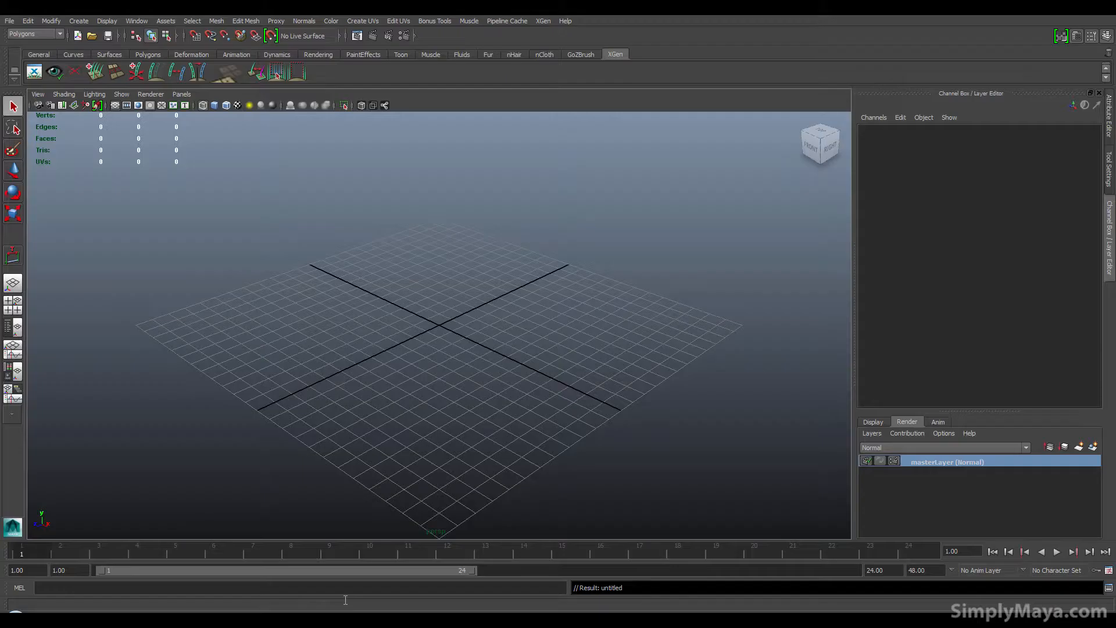
Step: Create a polygon plane and scale it up uniformly to about 47.4
{"action": "scroll", "coordinate": [374, 451], "scroll_direction": "down", "scroll_amount": 5}
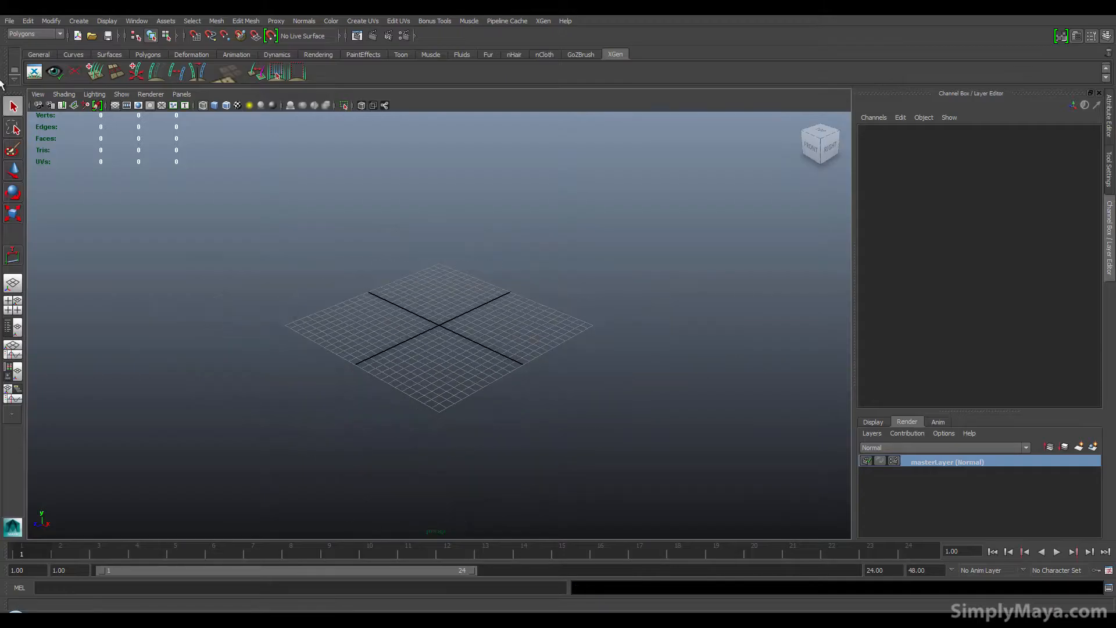
{"action": "left_click", "coordinate": [9, 20]}
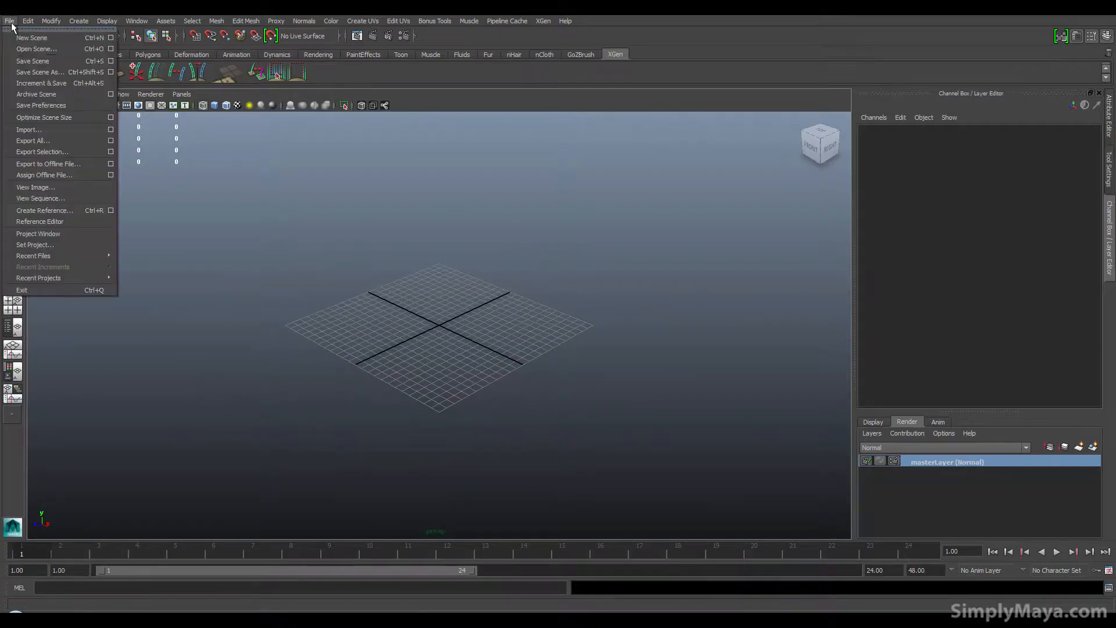
{"action": "left_click", "coordinate": [287, 221]}
{"action": "left_click", "coordinate": [154, 54]}
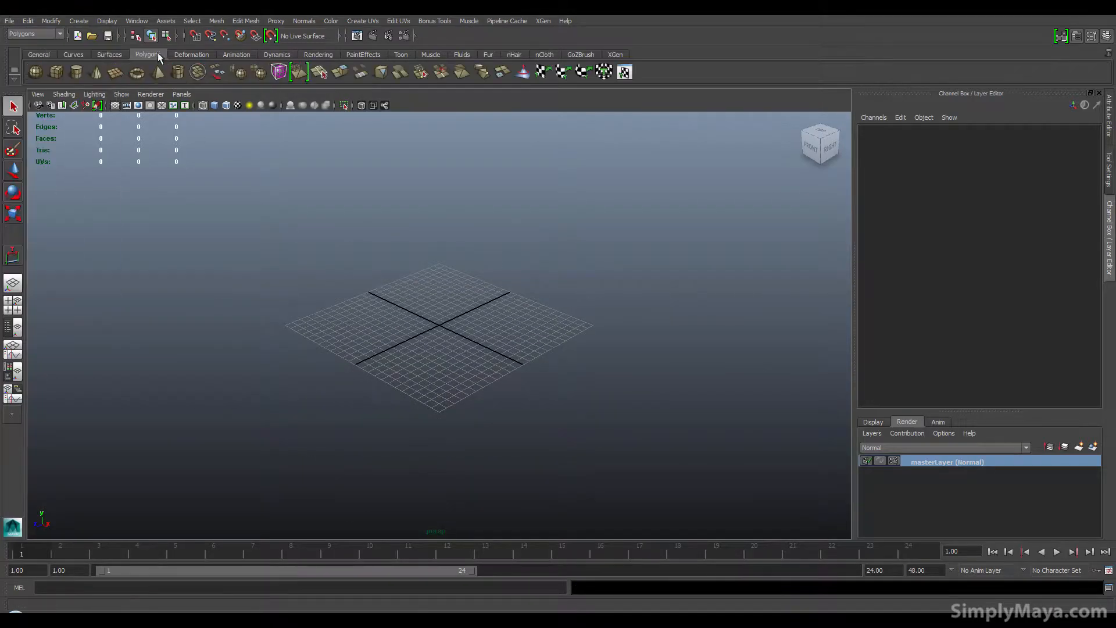
{"action": "left_click", "coordinate": [115, 72]}
{"action": "key", "text": "r"}
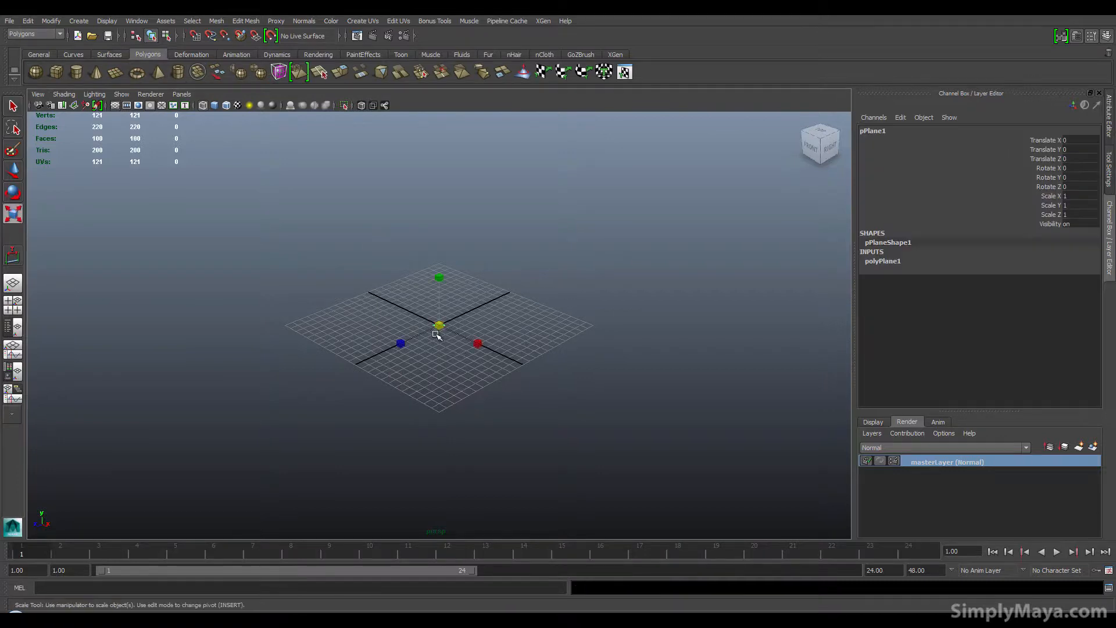
{"action": "left_click_drag", "start_coordinate": [439, 325], "coordinate": [730, 344]}
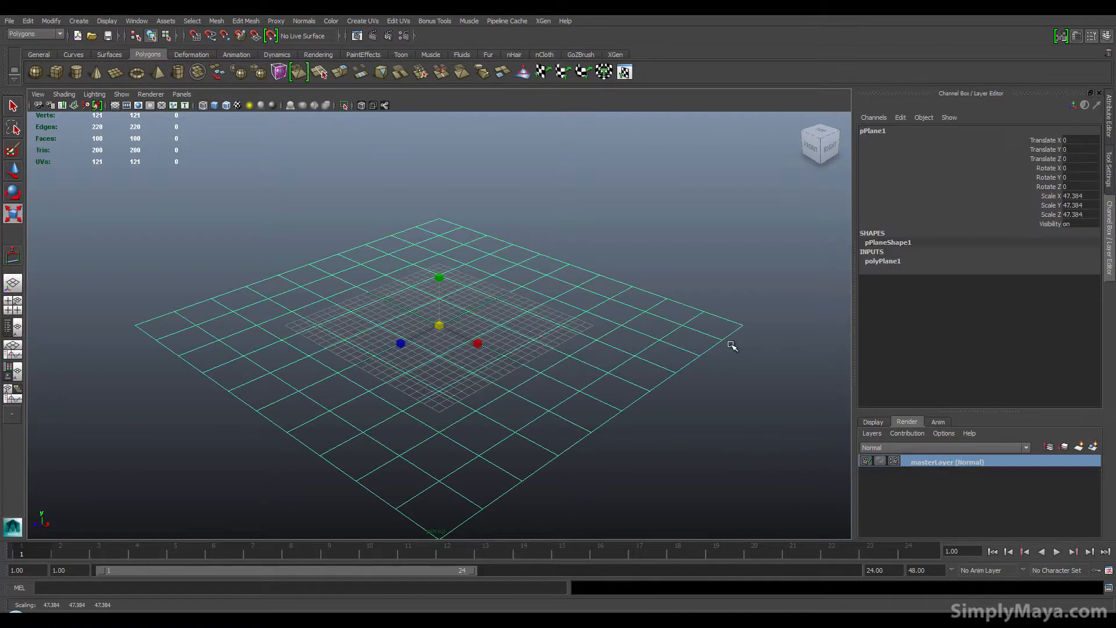
Step: Switch to shaded display and set the plane's width and height subdivisions to 1
{"action": "key", "text": "5"}
{"action": "left_click_drag", "start_coordinate": [368, 312], "coordinate": [423, 368], "text": "alt"}
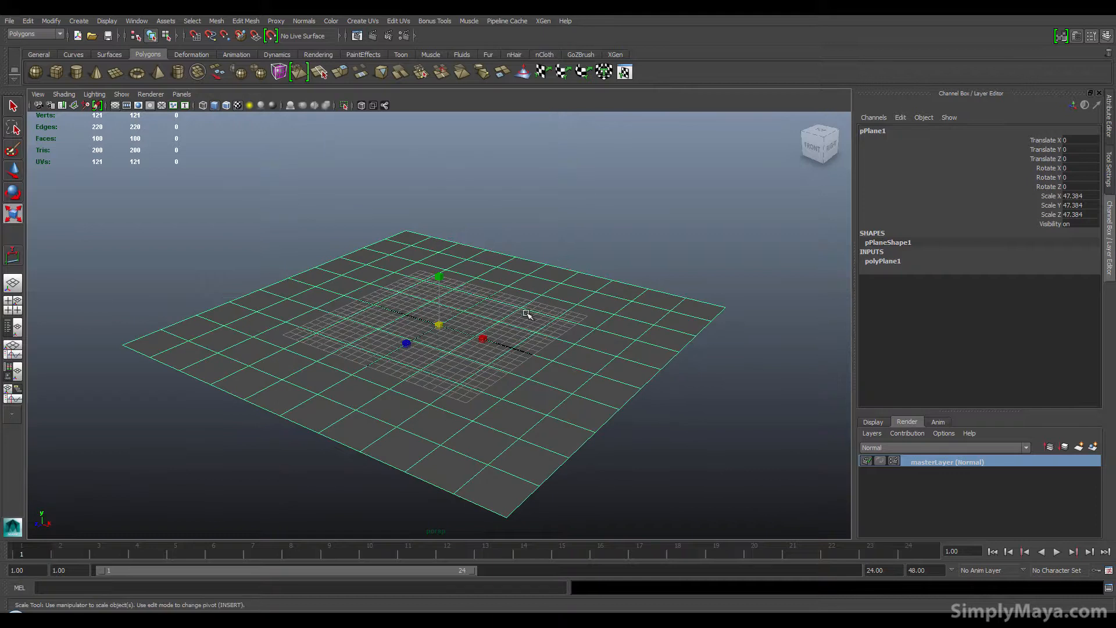
{"action": "left_click", "coordinate": [899, 262]}
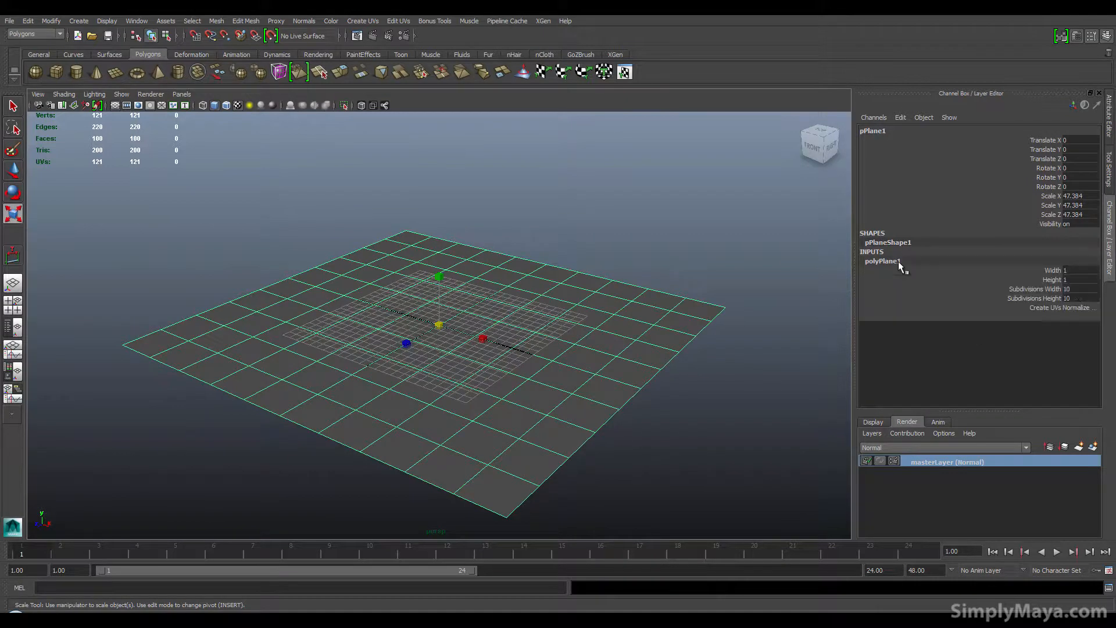
{"action": "left_click_drag", "start_coordinate": [1072, 291], "coordinate": [1074, 297]}
{"action": "type", "text": "1"}
{"action": "key", "text": "Return"}
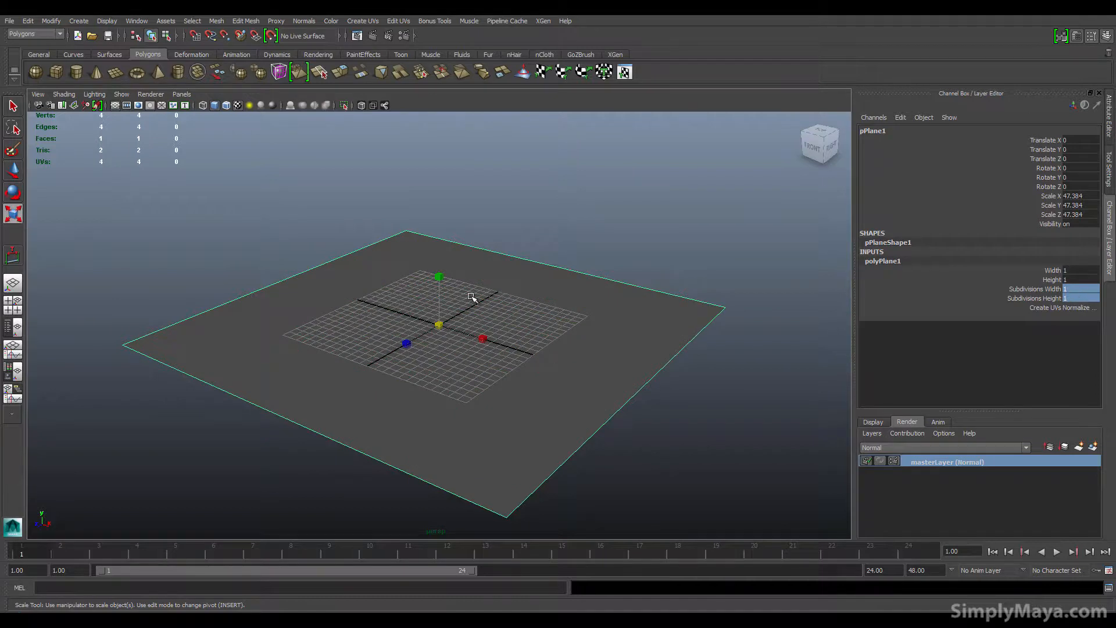
Step: Assign a new Lambert material to the plane and connect a File texture to its colour
{"action": "right_click_drag", "start_coordinate": [470, 297], "coordinate": [474, 523]}
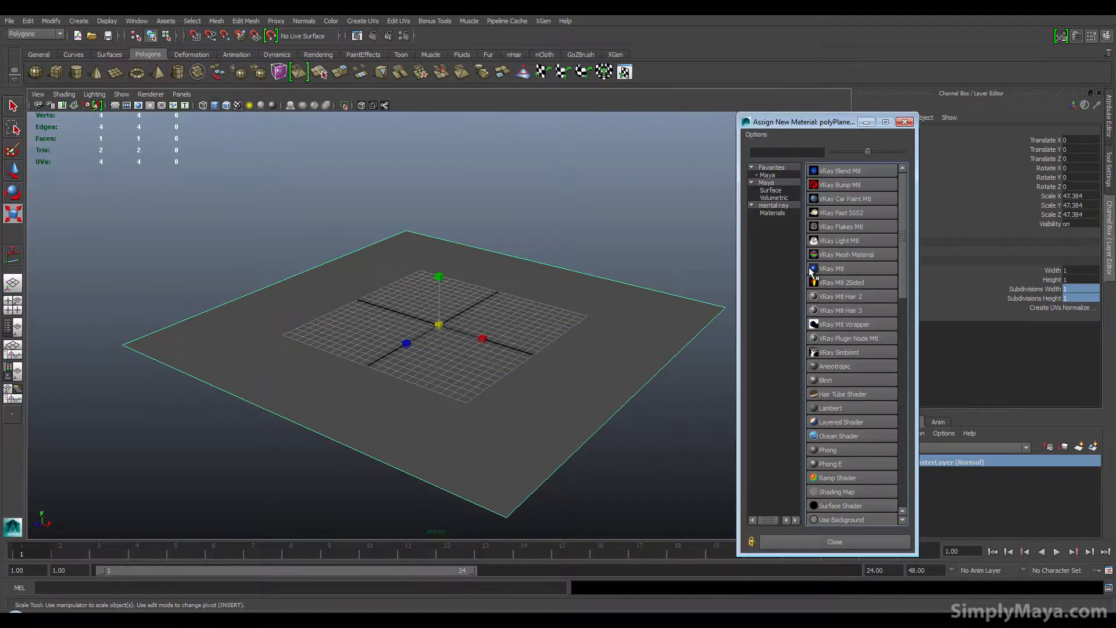
{"action": "left_click", "coordinate": [831, 409]}
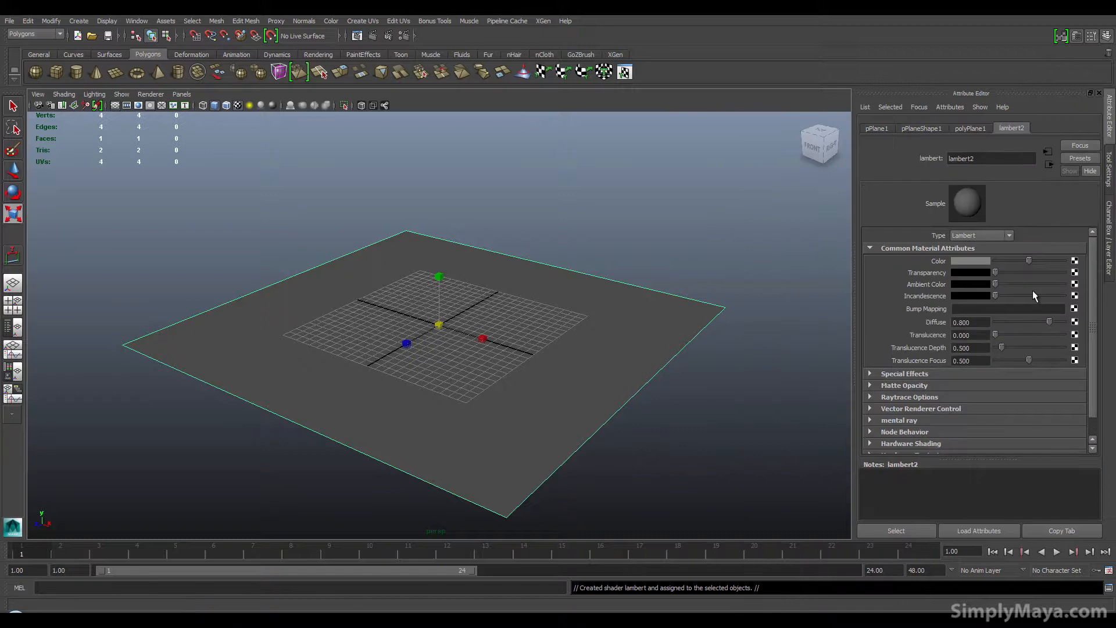
{"action": "left_click", "coordinate": [1075, 261]}
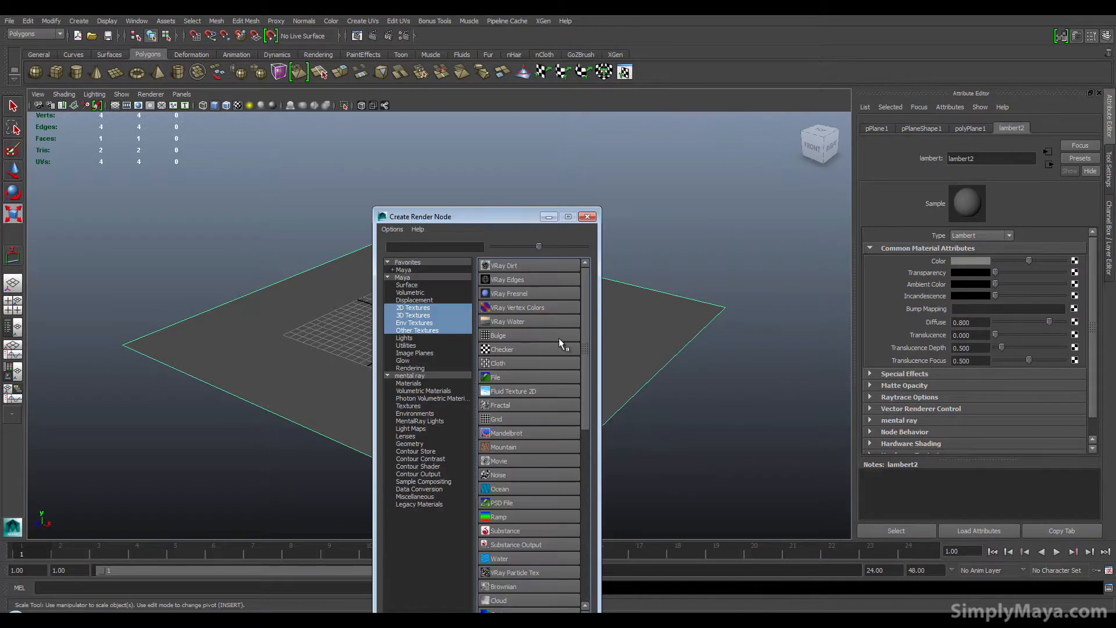
{"action": "left_click", "coordinate": [504, 378]}
Step: Browse the textures folder and load floor_plan.jpg as the file texture's image
{"action": "left_click", "coordinate": [1078, 292]}
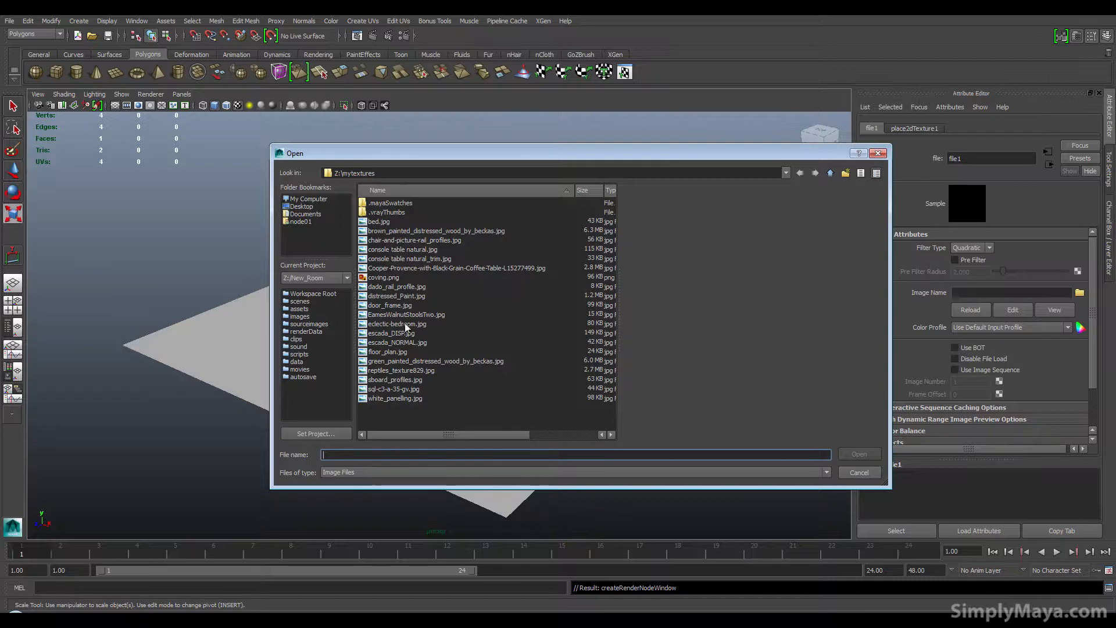
{"action": "left_click", "coordinate": [409, 399]}
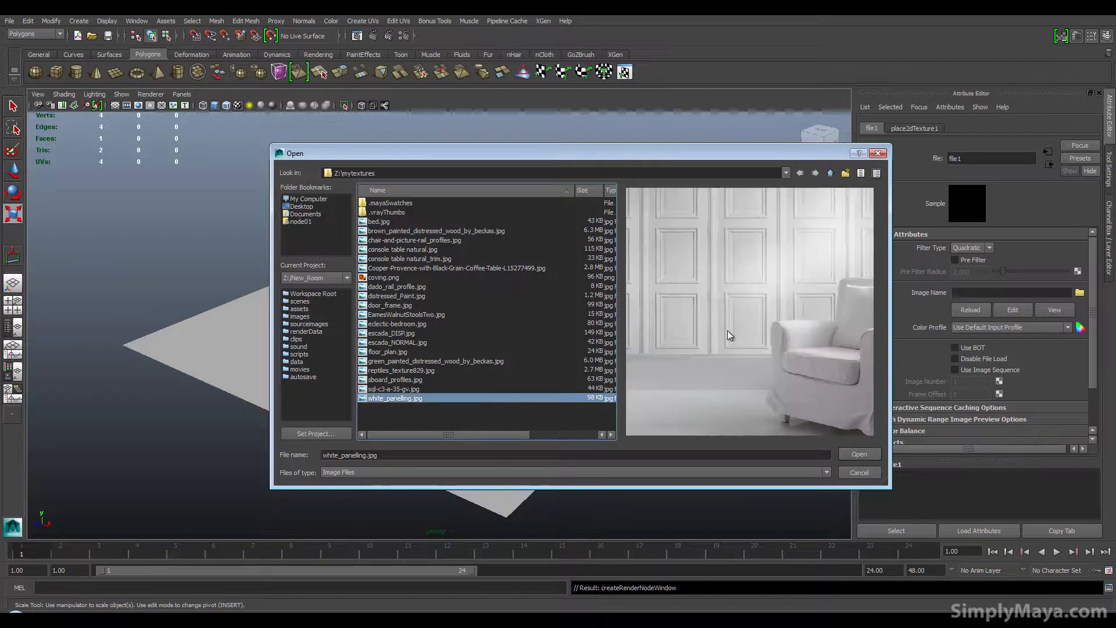
{"action": "left_click", "coordinate": [423, 389]}
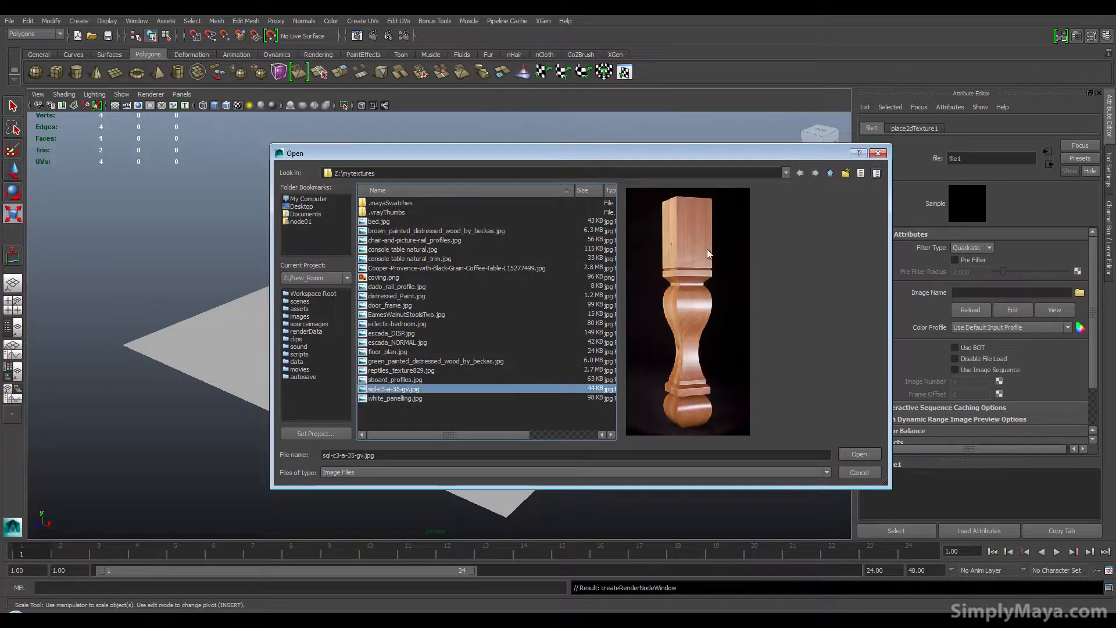
{"action": "left_click", "coordinate": [419, 380]}
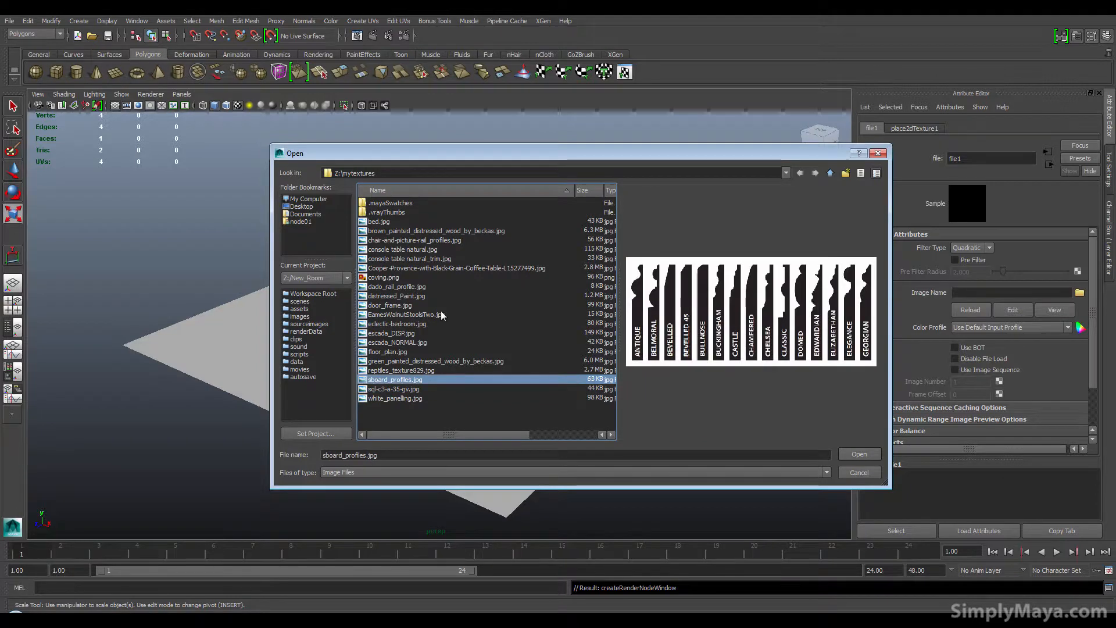
{"action": "left_click", "coordinate": [390, 353]}
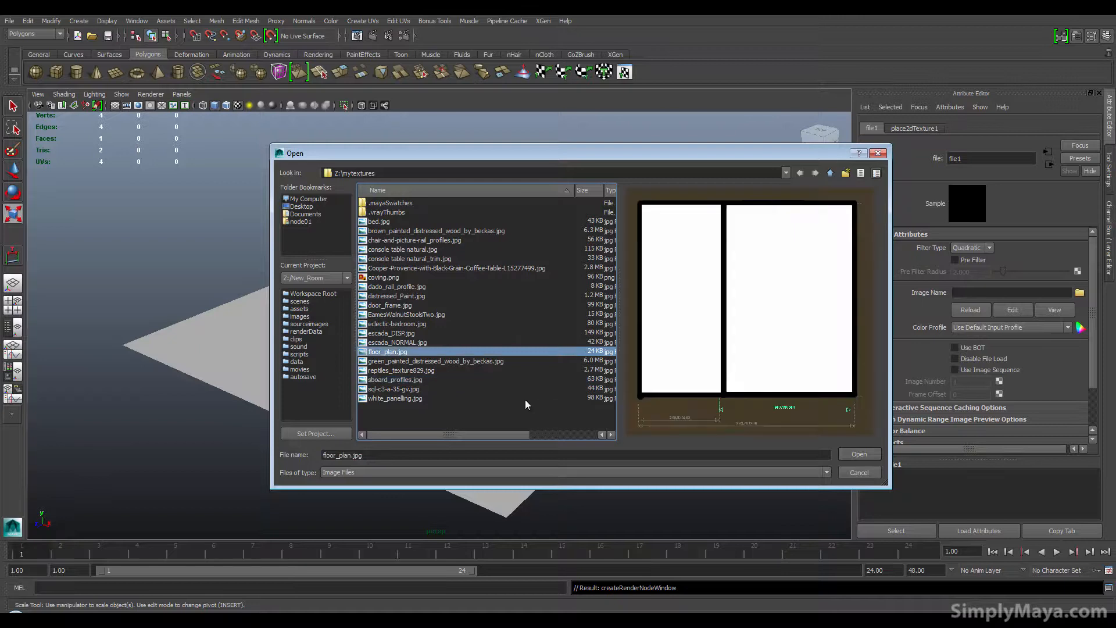
{"action": "left_click", "coordinate": [857, 456]}
Step: Compare the textured floor plan with the reference bedroom render open in Photoshop
{"action": "left_click_drag", "start_coordinate": [331, 388], "coordinate": [392, 406], "text": "alt"}
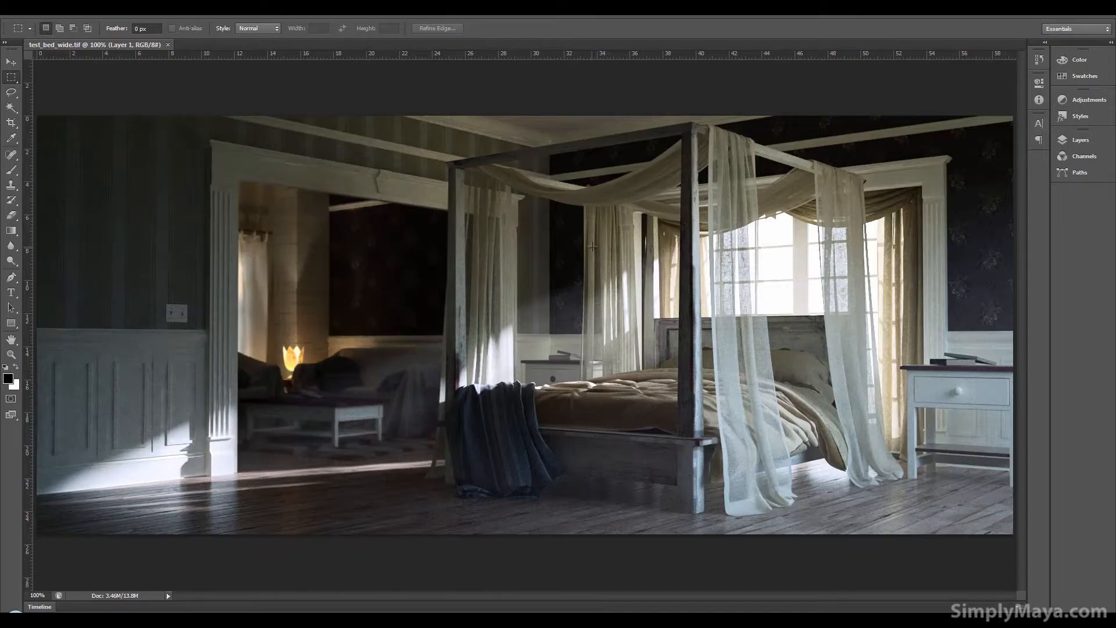
{"action": "left_click", "coordinate": [494, 620]}
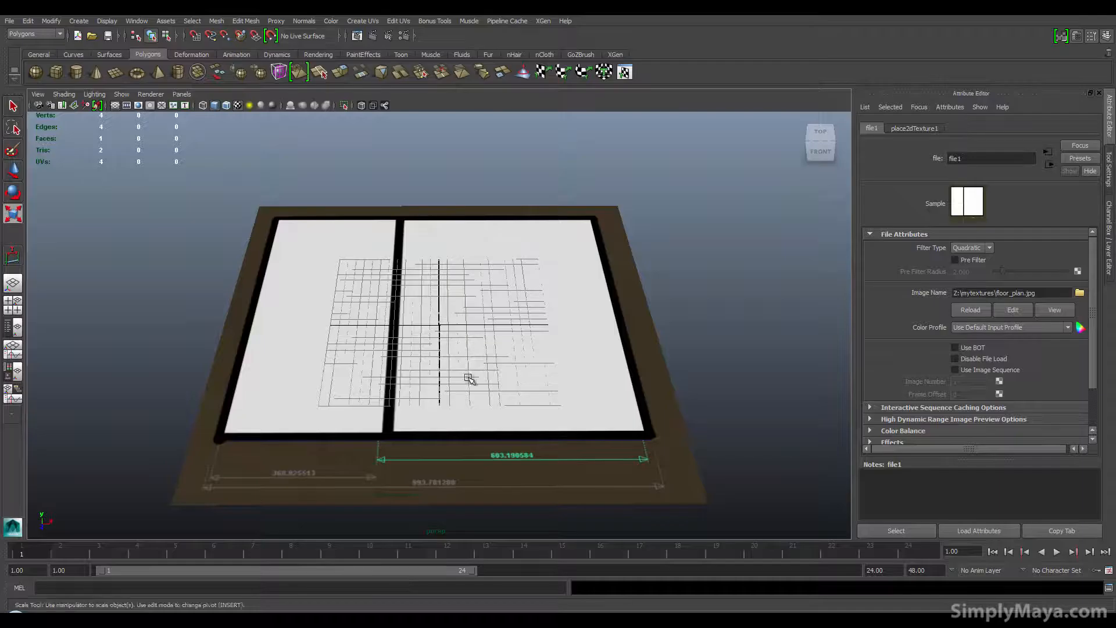
{"action": "left_click", "coordinate": [535, 620]}
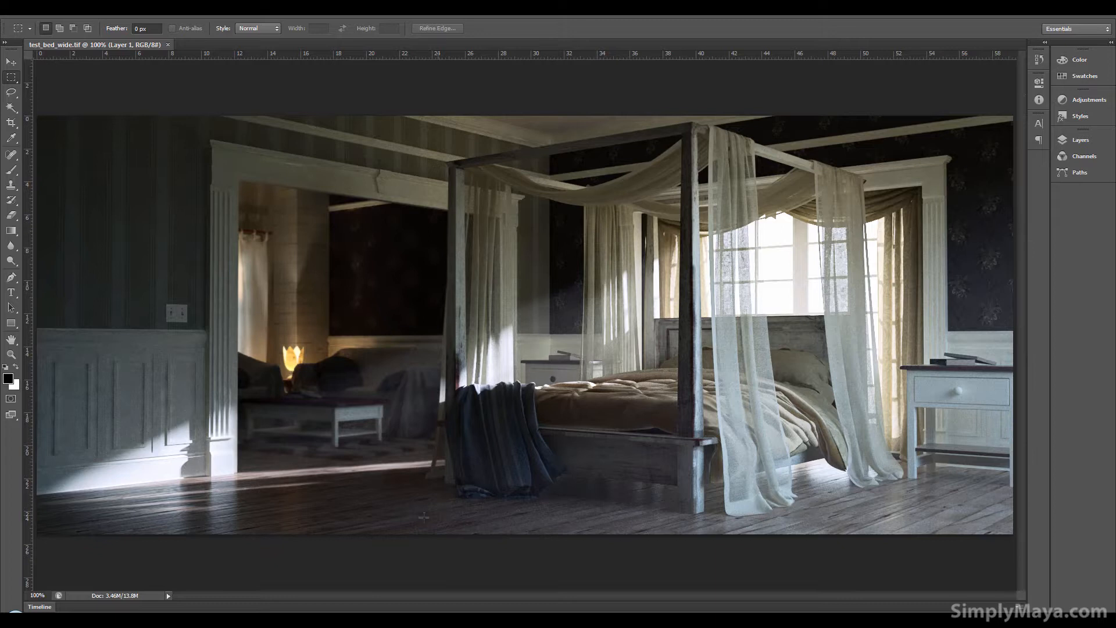
{"action": "left_click", "coordinate": [409, 620]}
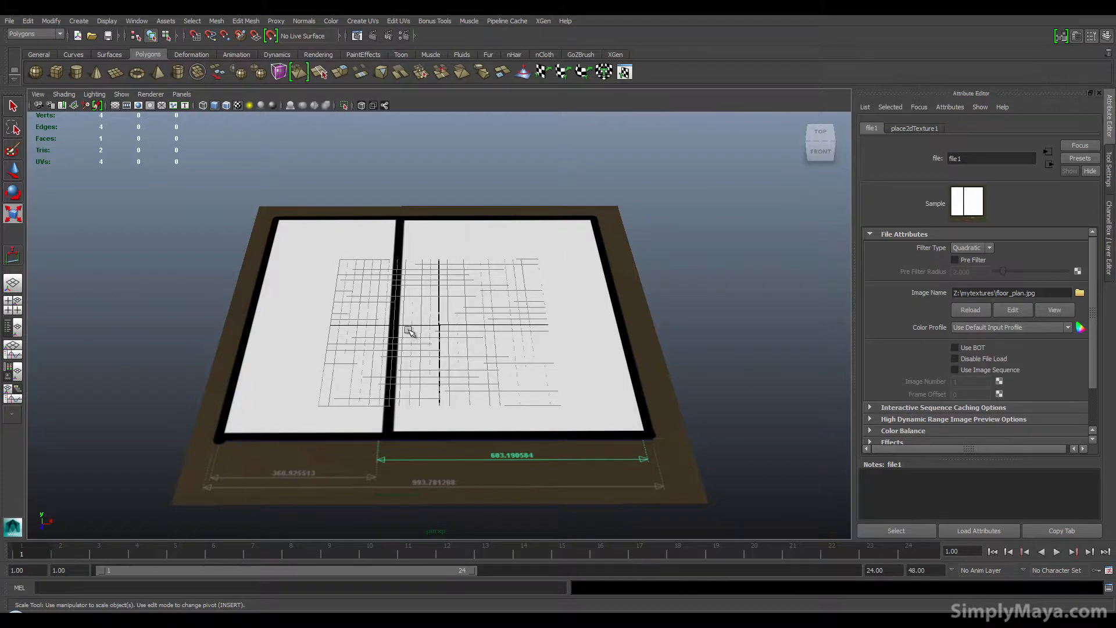
Step: Deselect the plane and turn off wireframe-on-shaded display in the viewport
{"action": "right_click_drag", "start_coordinate": [418, 331], "coordinate": [326, 366], "text": "alt"}
{"action": "left_click", "coordinate": [221, 368]}
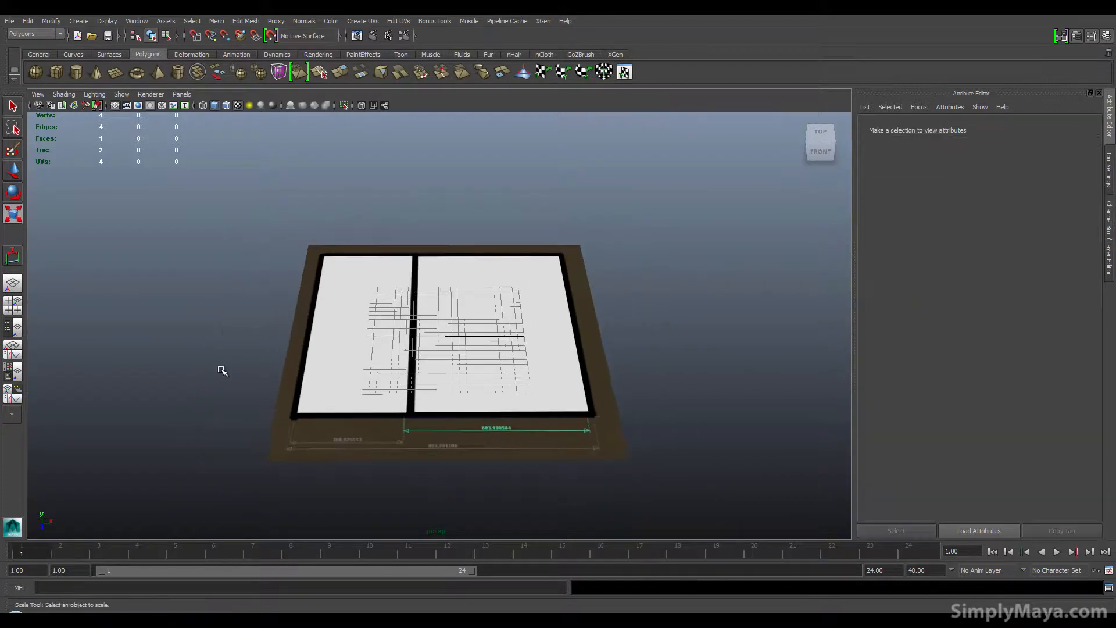
{"action": "left_click", "coordinate": [117, 108]}
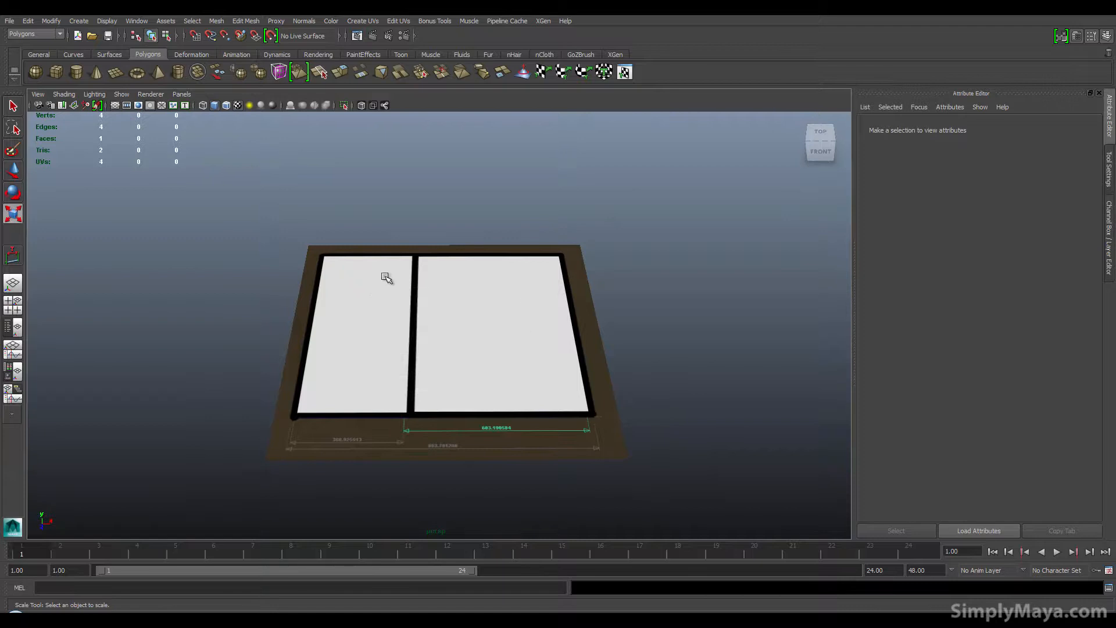
{"action": "left_click_drag", "start_coordinate": [350, 388], "coordinate": [377, 391], "text": "alt"}
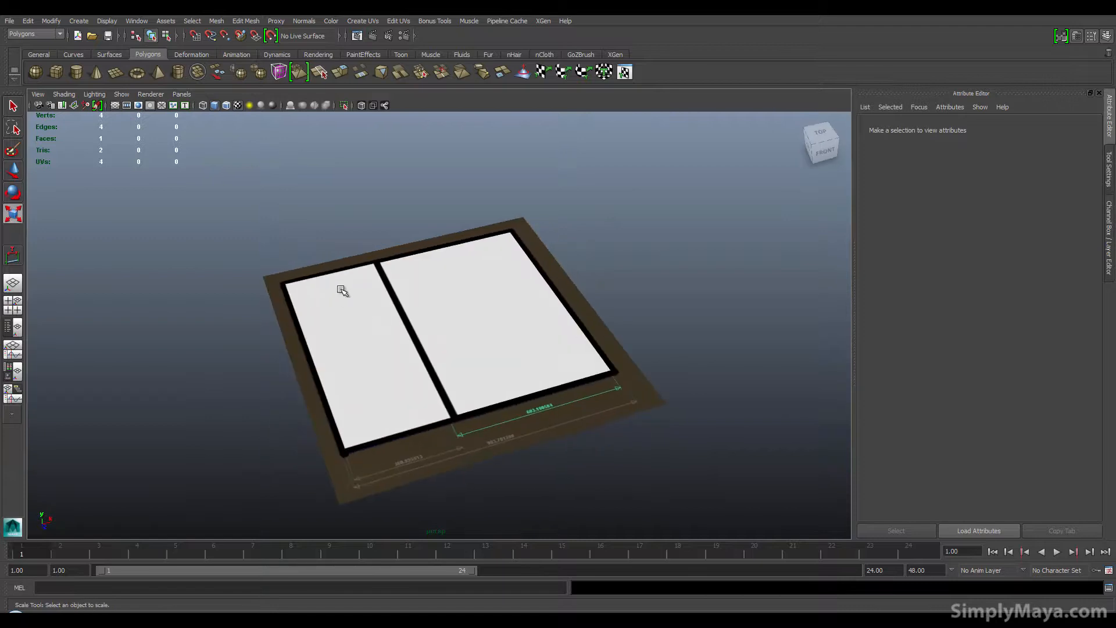
Step: Create a new project from the Project Window and accept it
{"action": "left_click", "coordinate": [9, 21]}
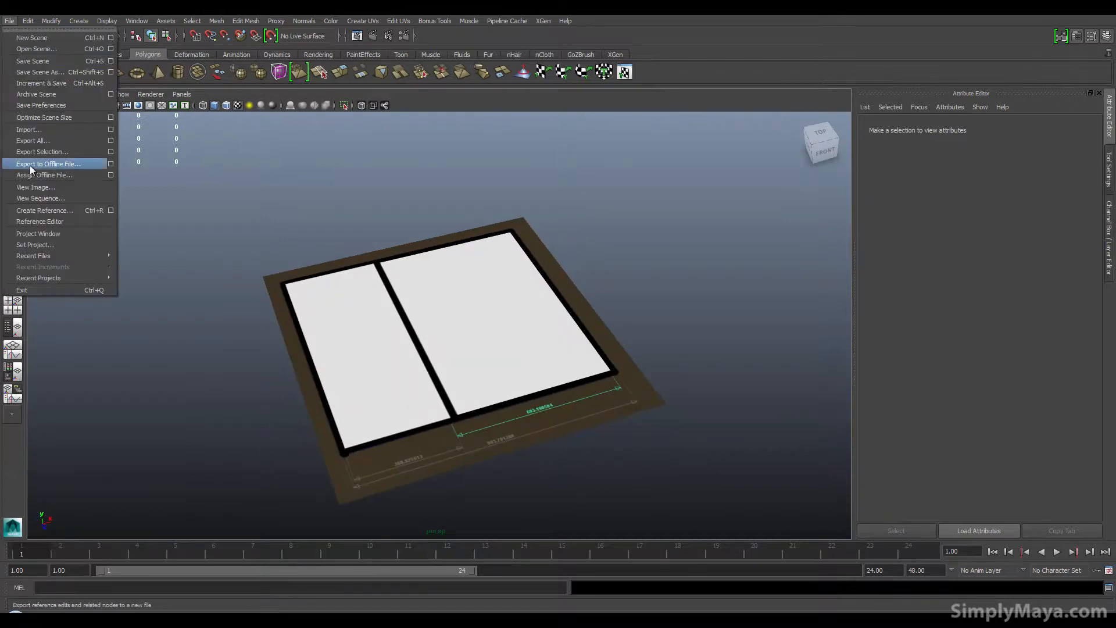
{"action": "left_click", "coordinate": [54, 233]}
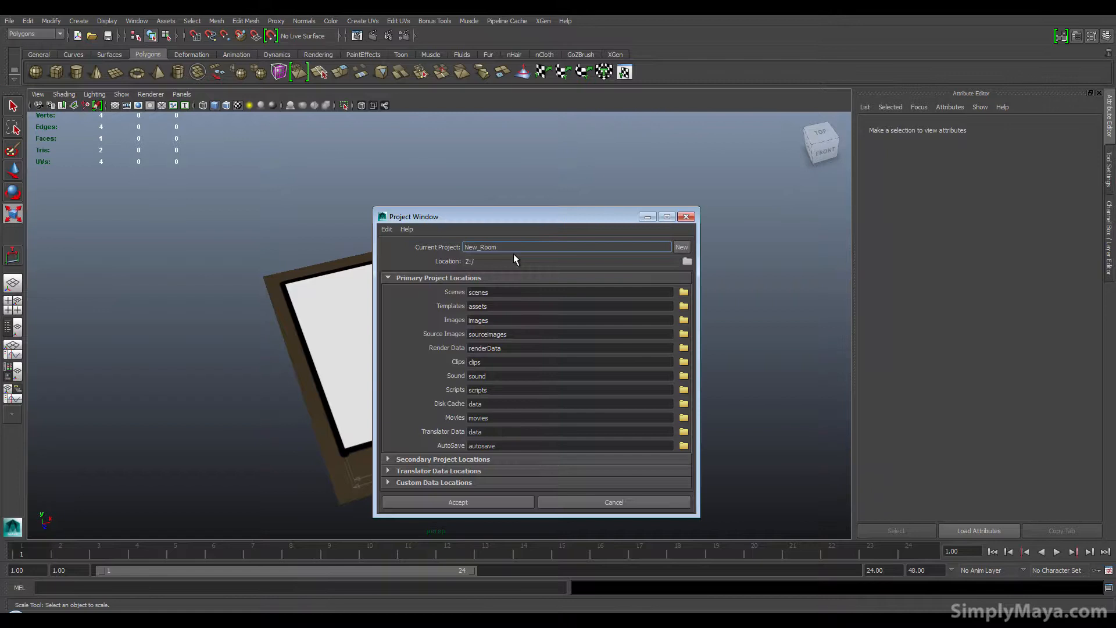
{"action": "left_click", "coordinate": [680, 247]}
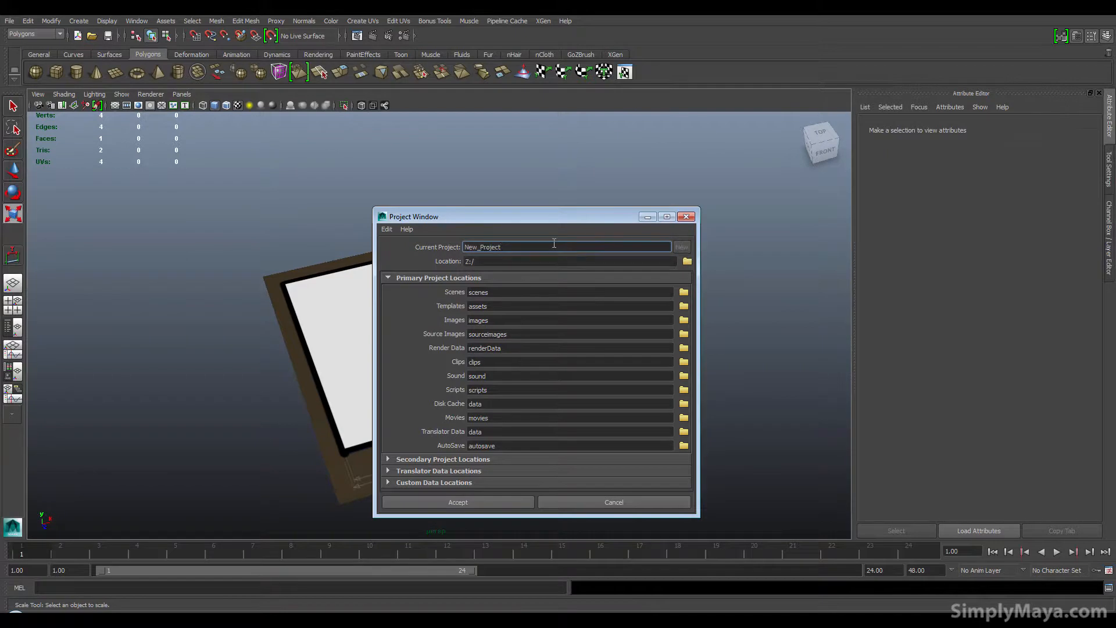
{"action": "key", "text": "BackSpace"}
{"action": "key", "text": "BackSpace"}
{"action": "key", "text": "BackSpace"}
{"action": "key", "text": "BackSpace"}
{"action": "key", "text": "BackSpace"}
{"action": "key", "text": "BackSpace"}
{"action": "key", "text": "BackSpace"}
{"action": "key", "text": "BackSpace"}
{"action": "key", "text": "BackSpace"}
{"action": "left_click", "coordinate": [482, 503]}
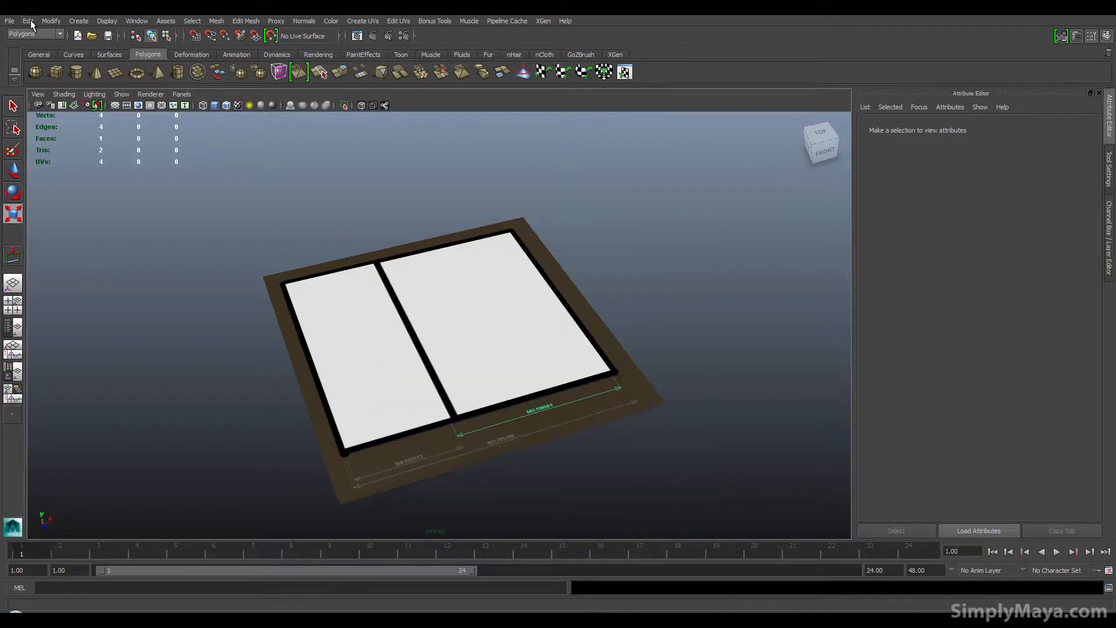
Step: Set the New_room_t folder as the current project
{"action": "left_click", "coordinate": [10, 21]}
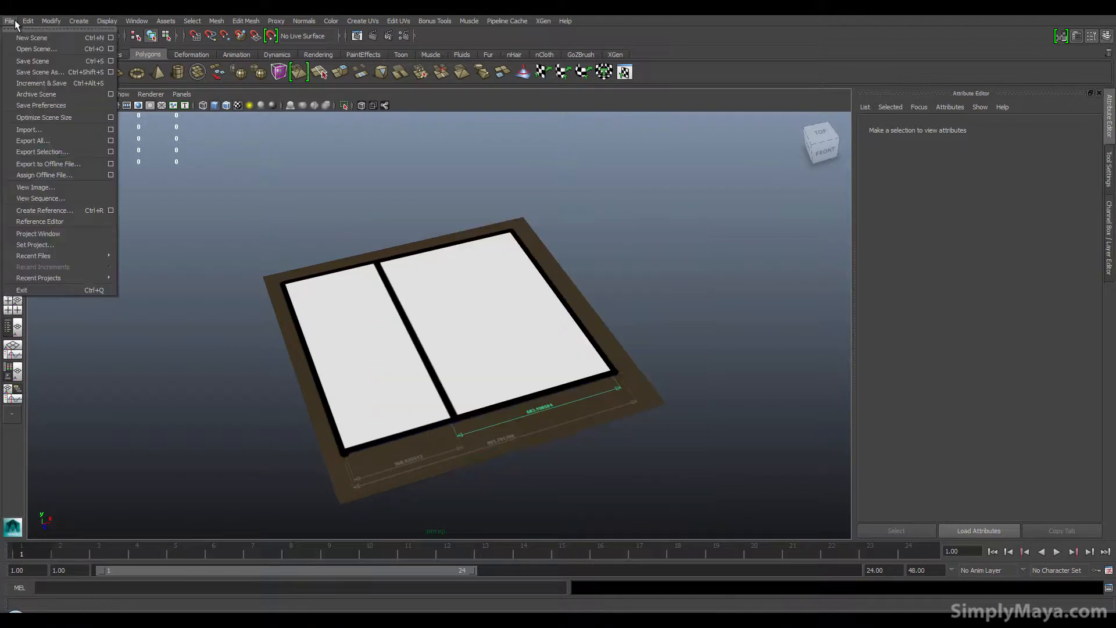
{"action": "left_click", "coordinate": [93, 246]}
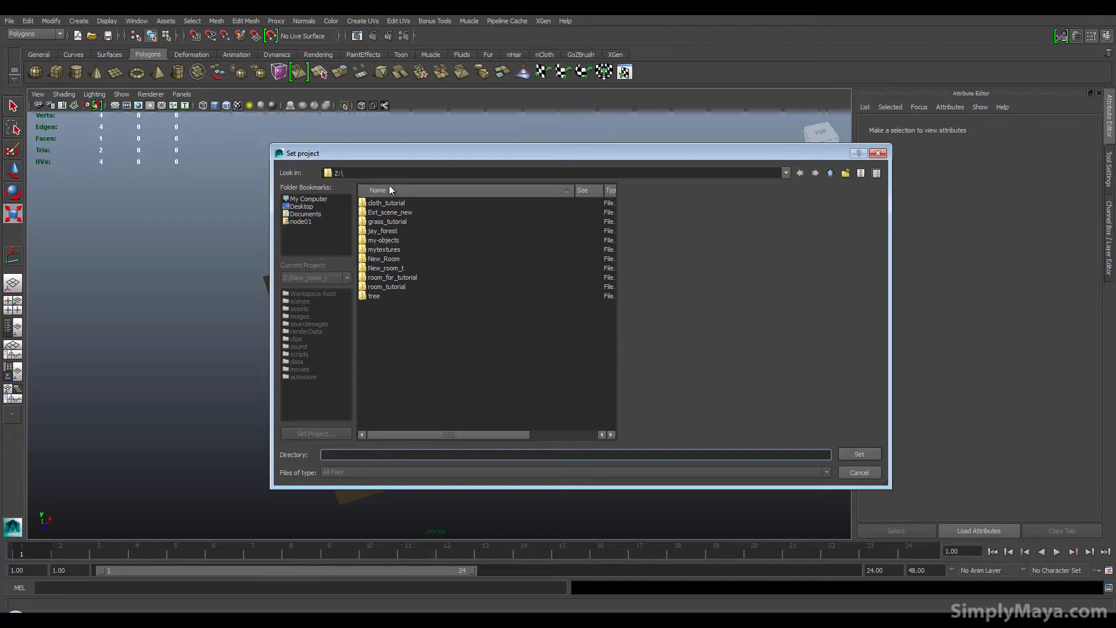
{"action": "double_click", "coordinate": [397, 269]}
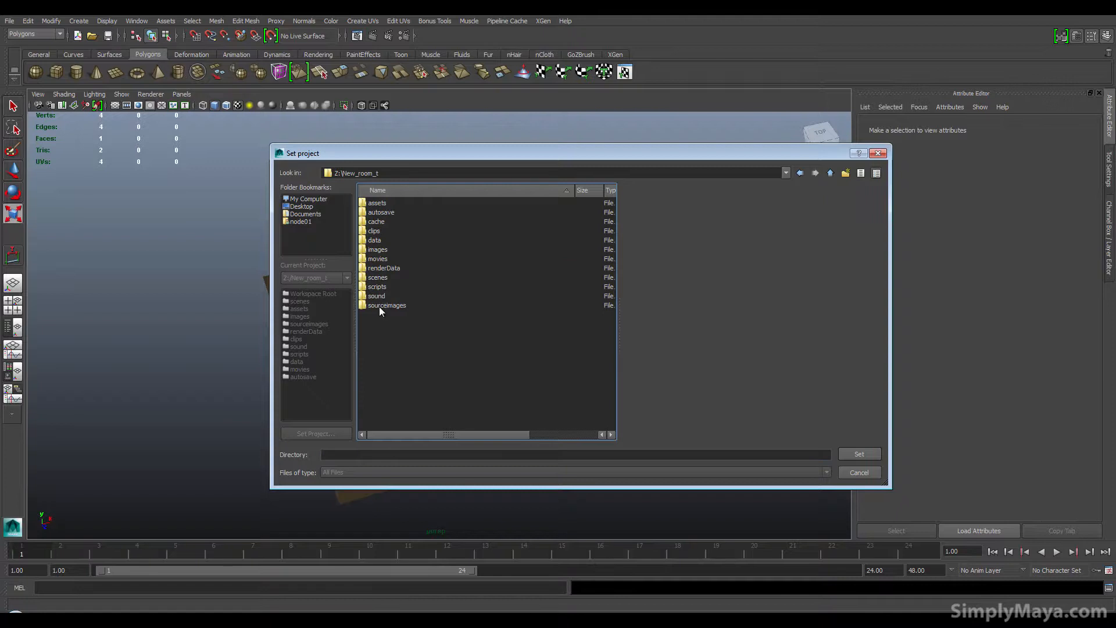
{"action": "left_click", "coordinate": [860, 453]}
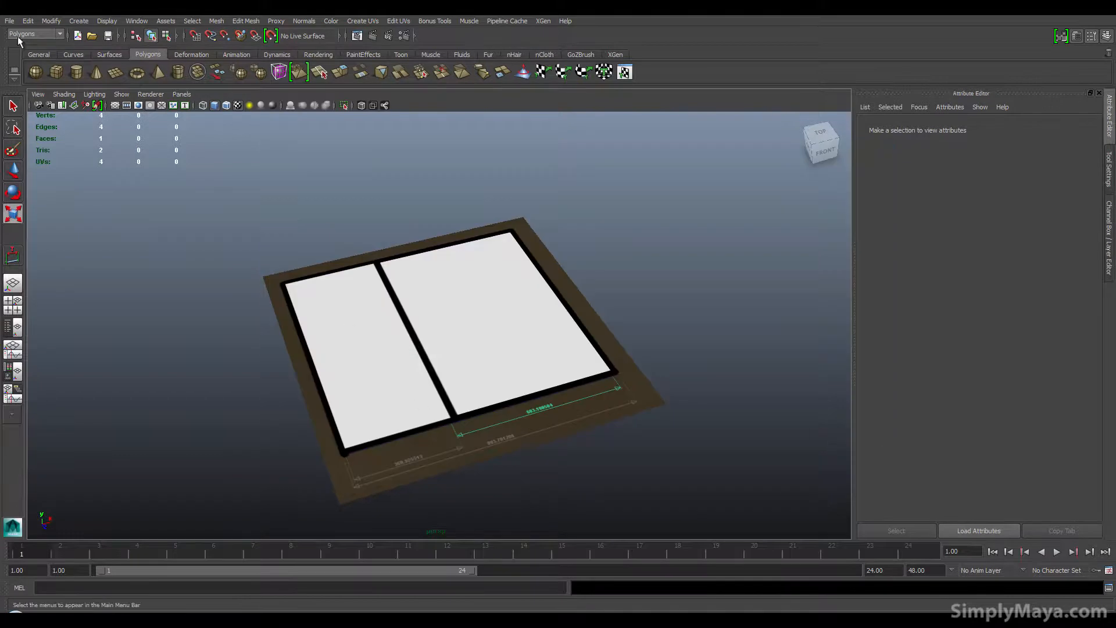
Step: Examine the new project's folder structure in the Save Scene As dialog
{"action": "left_click", "coordinate": [9, 21]}
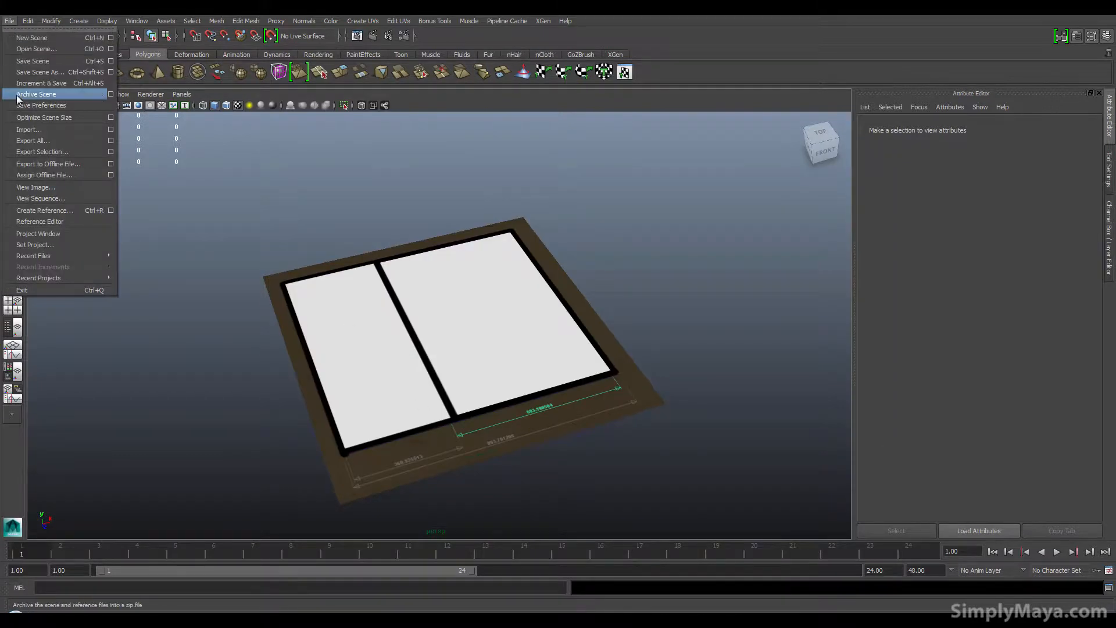
{"action": "left_click", "coordinate": [41, 73]}
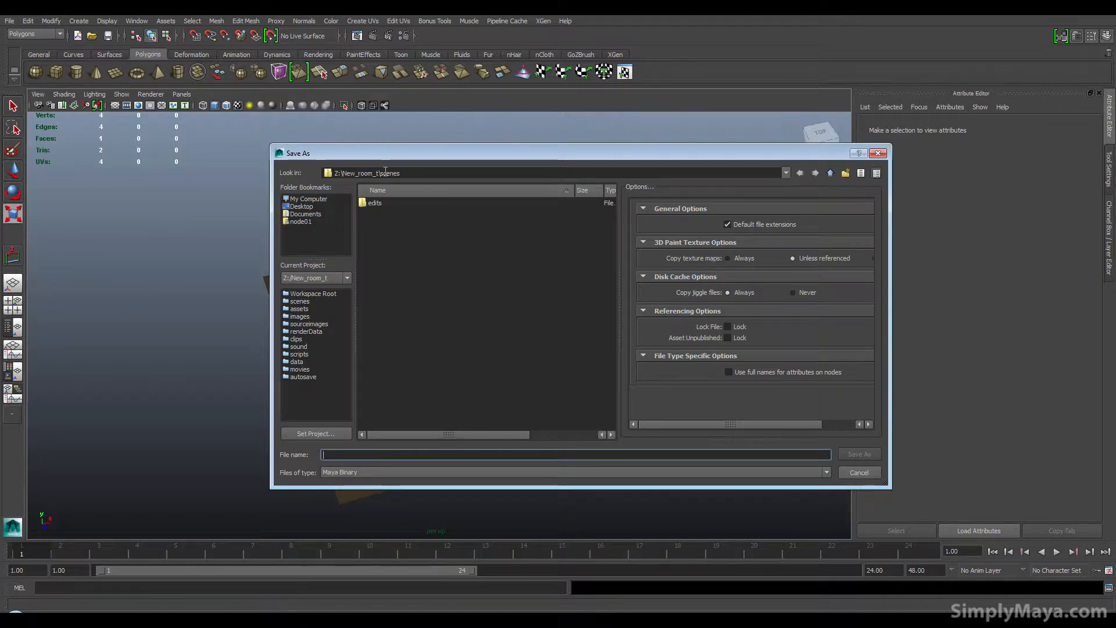
{"action": "left_click", "coordinate": [295, 353]}
{"action": "left_click", "coordinate": [296, 339]}
{"action": "left_click", "coordinate": [297, 324]}
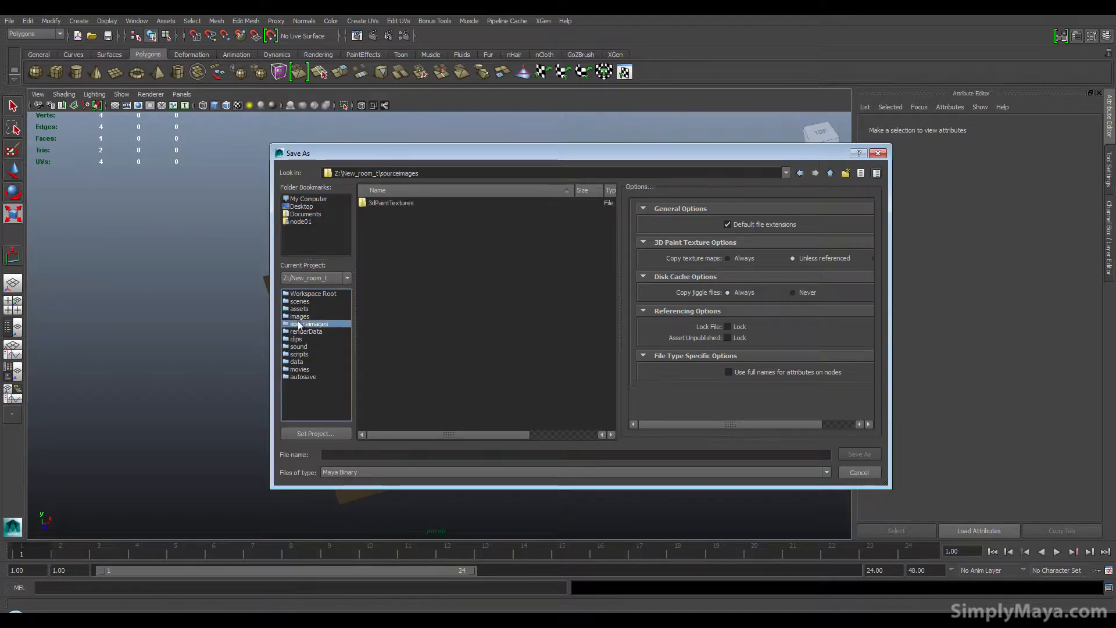
{"action": "left_click", "coordinate": [296, 302]}
{"action": "left_click", "coordinate": [297, 294]}
{"action": "left_click", "coordinate": [301, 308]}
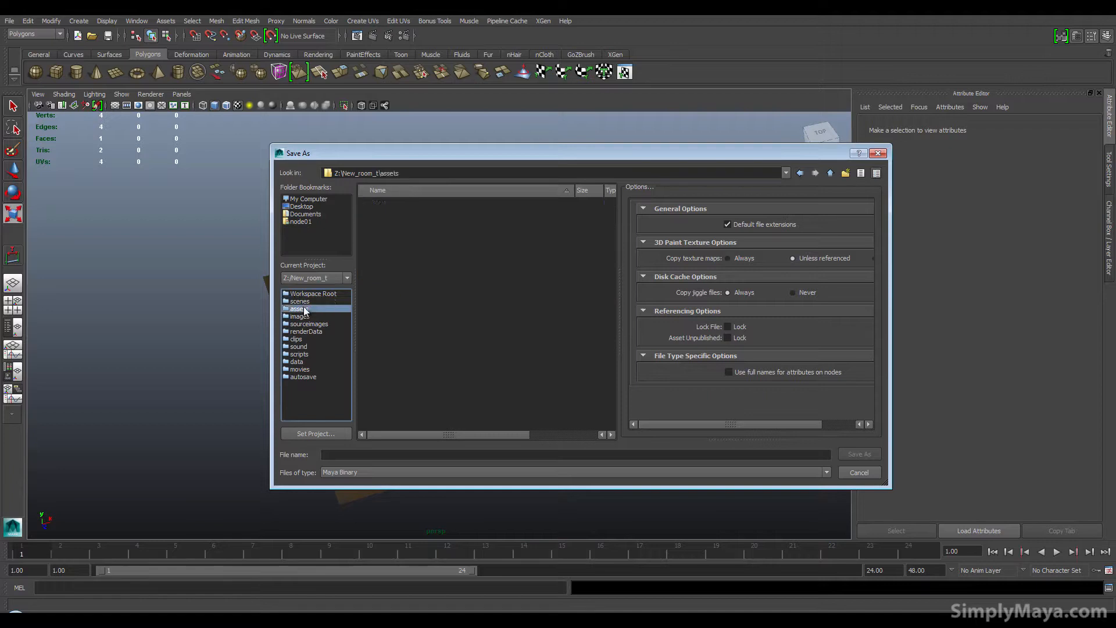
{"action": "left_click", "coordinate": [301, 301]}
{"action": "left_click", "coordinate": [303, 294]}
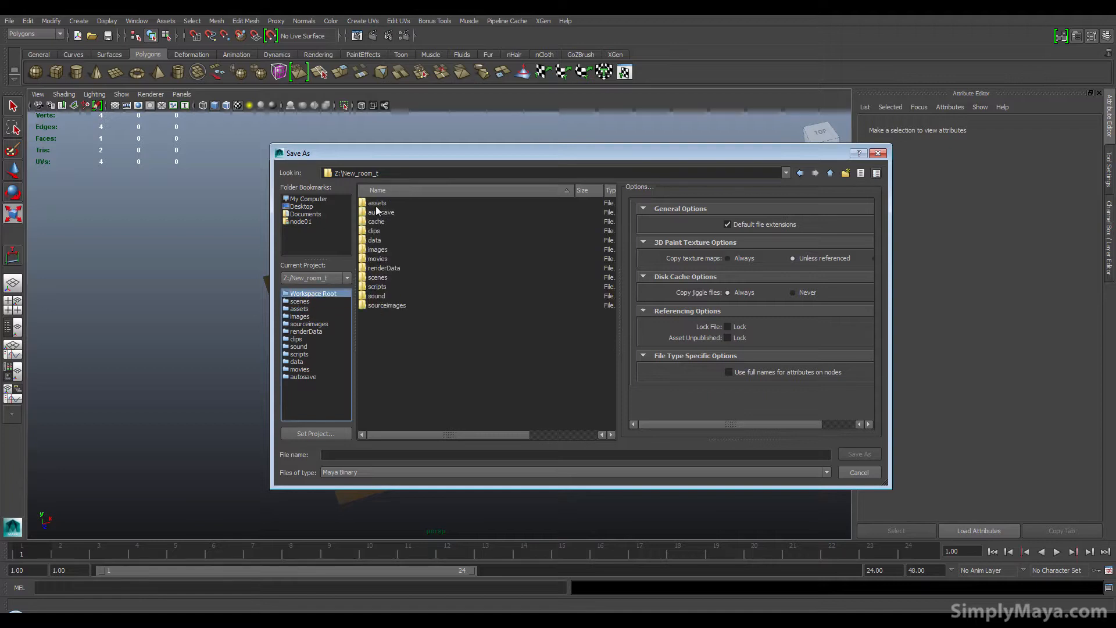
{"action": "left_click", "coordinate": [853, 471]}
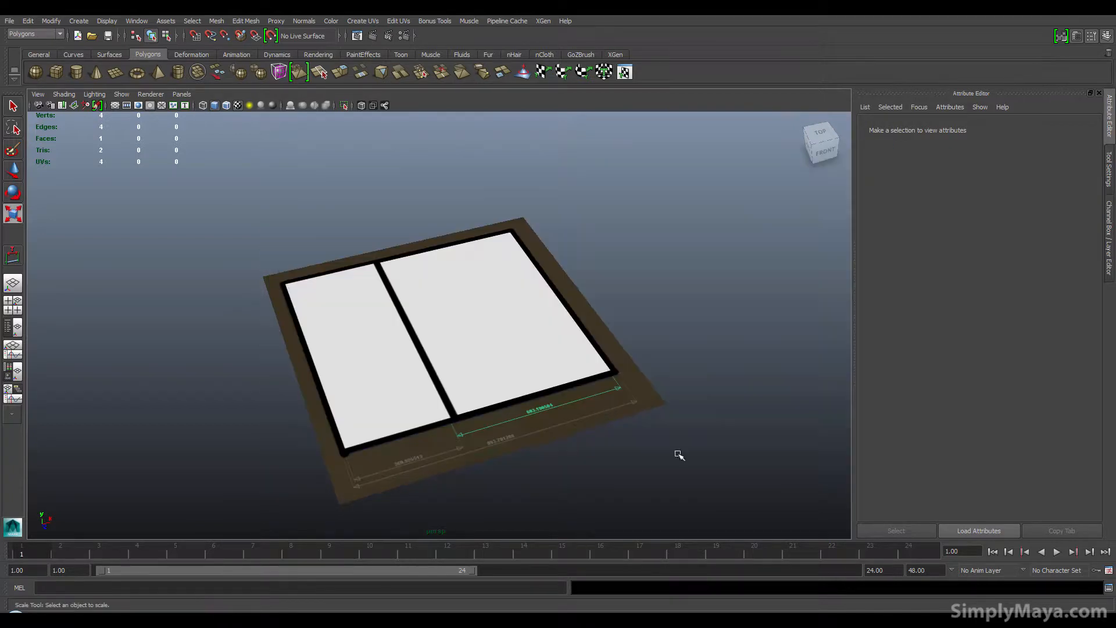
Step: Select the plane, insert an edge loop across it with the Insert Edge Loop Tool, then delete that loop
{"action": "left_click_drag", "start_coordinate": [602, 413], "coordinate": [465, 349], "text": "alt"}
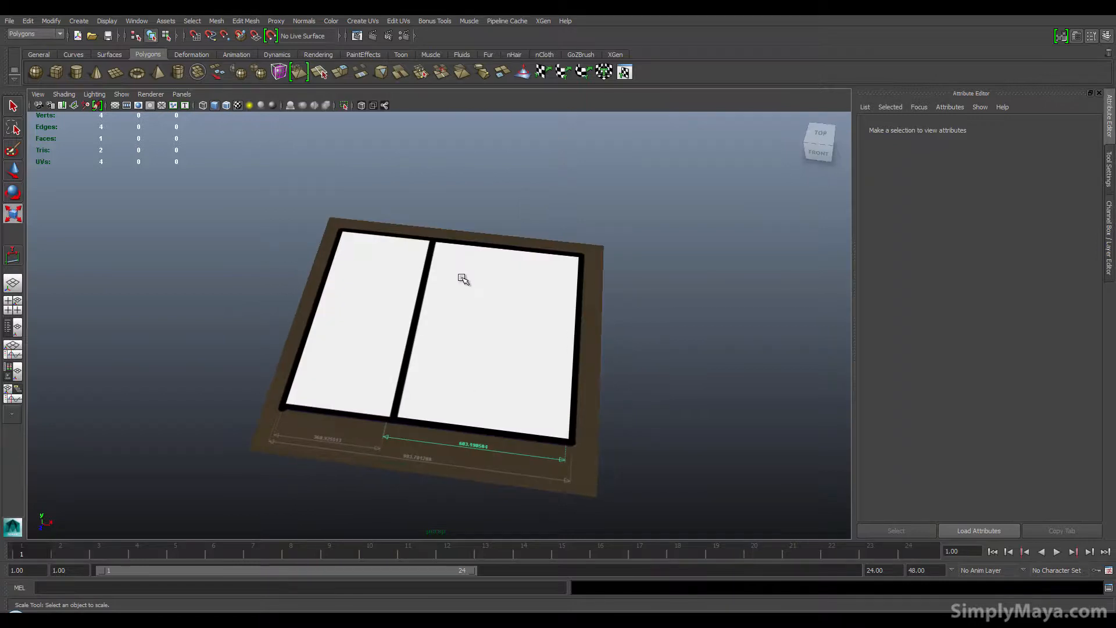
{"action": "left_click", "coordinate": [463, 279]}
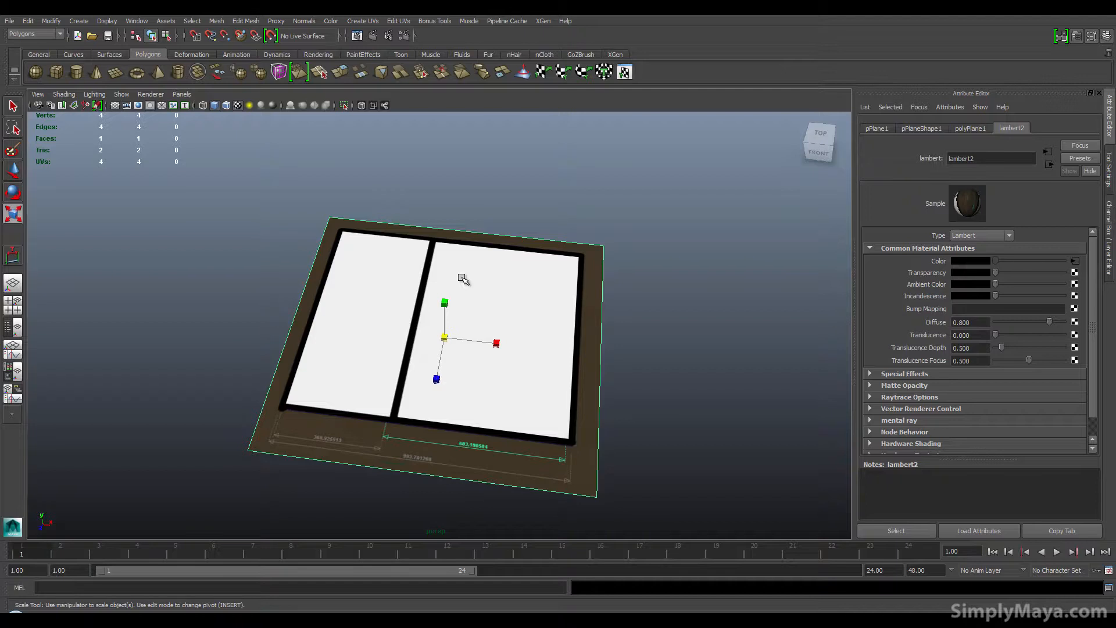
{"action": "right_click", "coordinate": [463, 279], "text": "ctrl"}
{"action": "right_click", "coordinate": [462, 279], "text": "shift"}
{"action": "right_click_drag", "start_coordinate": [463, 279], "coordinate": [432, 282], "text": "shift"}
{"action": "right_click", "coordinate": [464, 276], "text": "shift"}
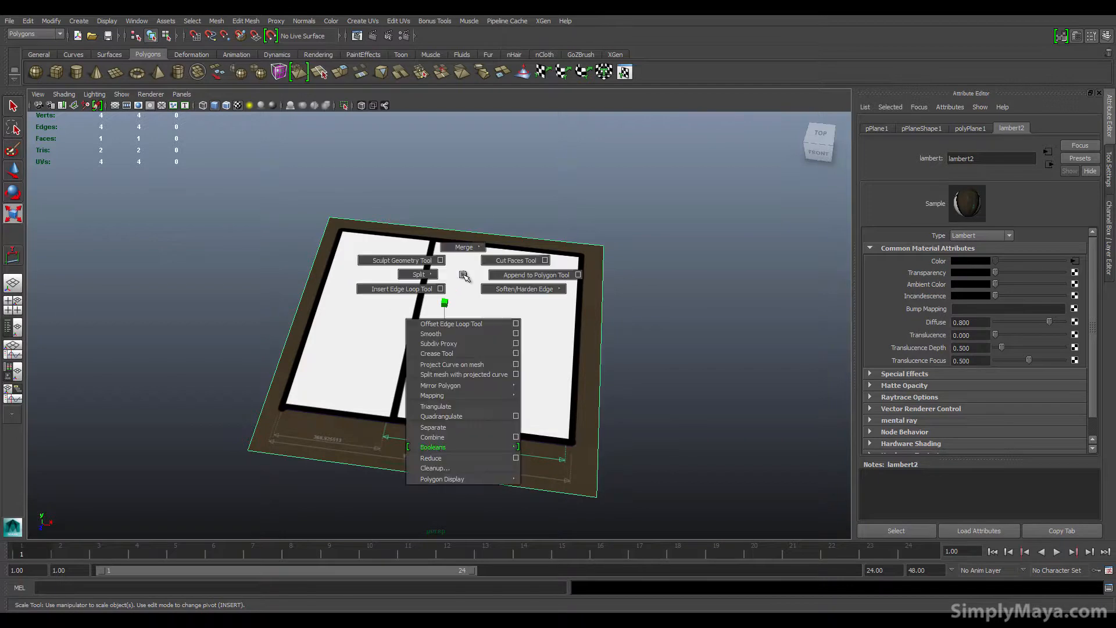
{"action": "right_click_drag", "start_coordinate": [463, 276], "coordinate": [420, 293], "text": "shift"}
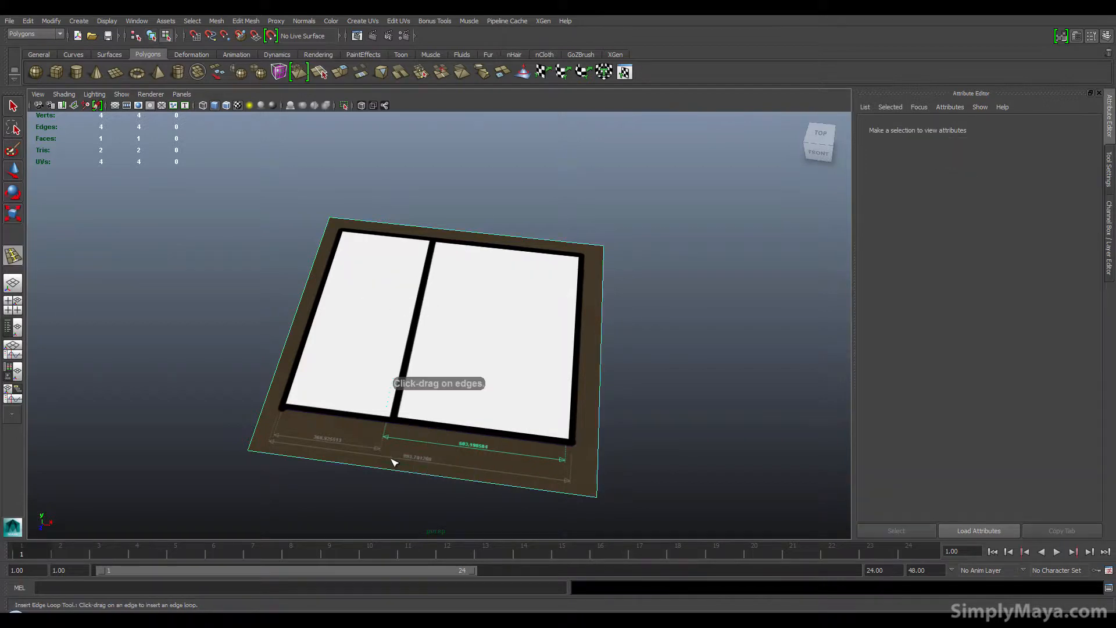
{"action": "left_click_drag", "start_coordinate": [390, 468], "coordinate": [378, 468]}
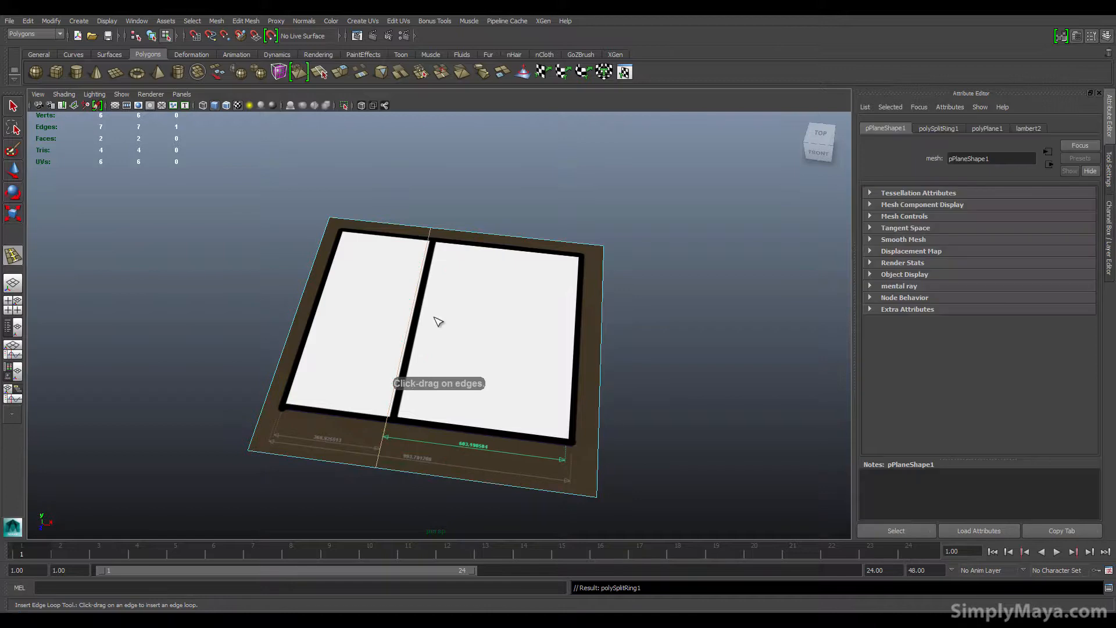
{"action": "right_click_drag", "start_coordinate": [438, 318], "coordinate": [404, 331], "text": "shift"}
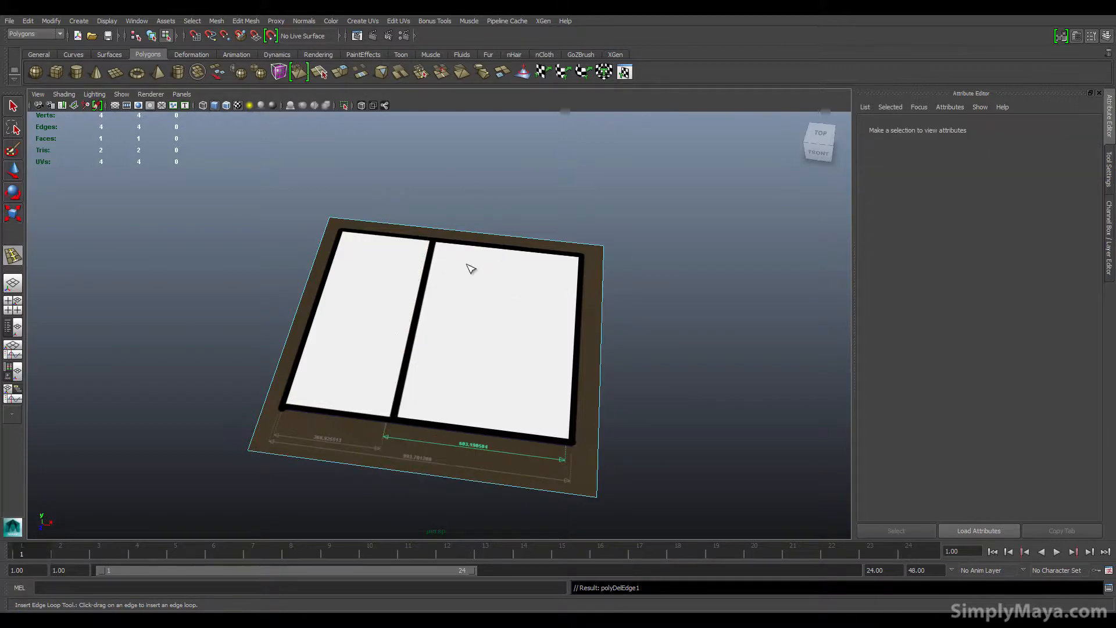
Step: Browse the hotbox and the Surfaces, Dynamics and Animation menu sets, returning to the Polygons menu set
{"action": "key", "text": "space"}
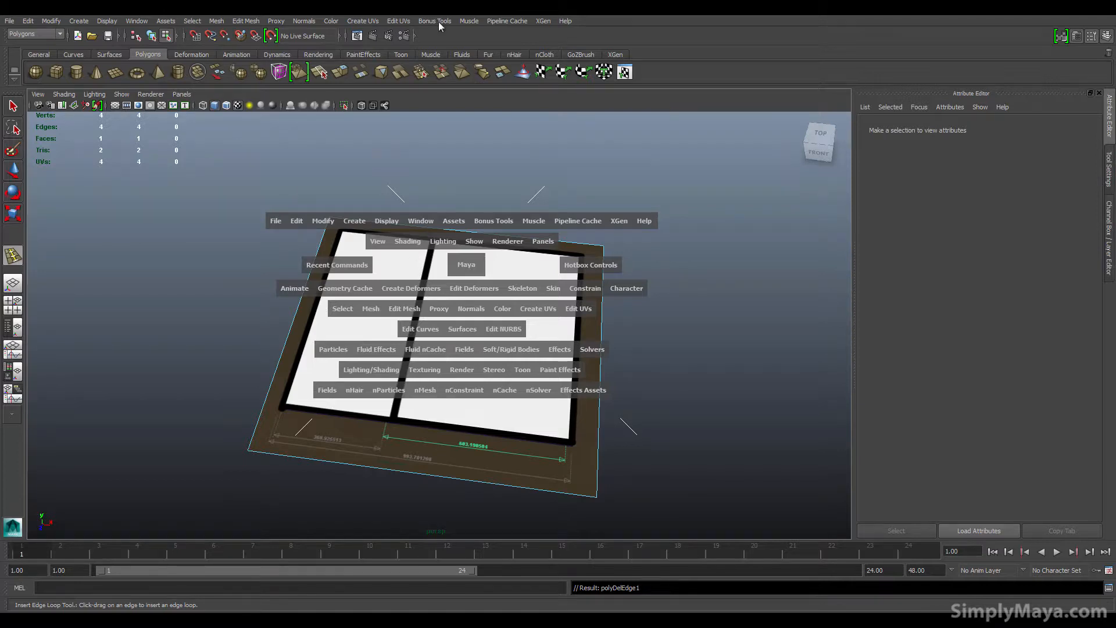
{"action": "left_click", "coordinate": [50, 36]}
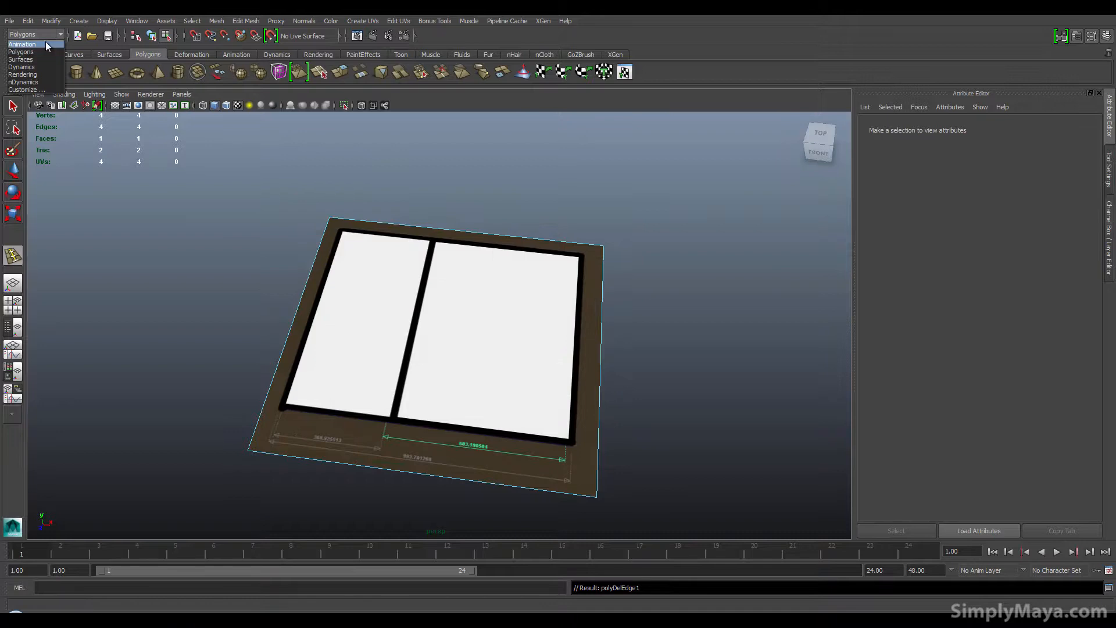
{"action": "left_click", "coordinate": [39, 59]}
{"action": "left_click", "coordinate": [39, 40]}
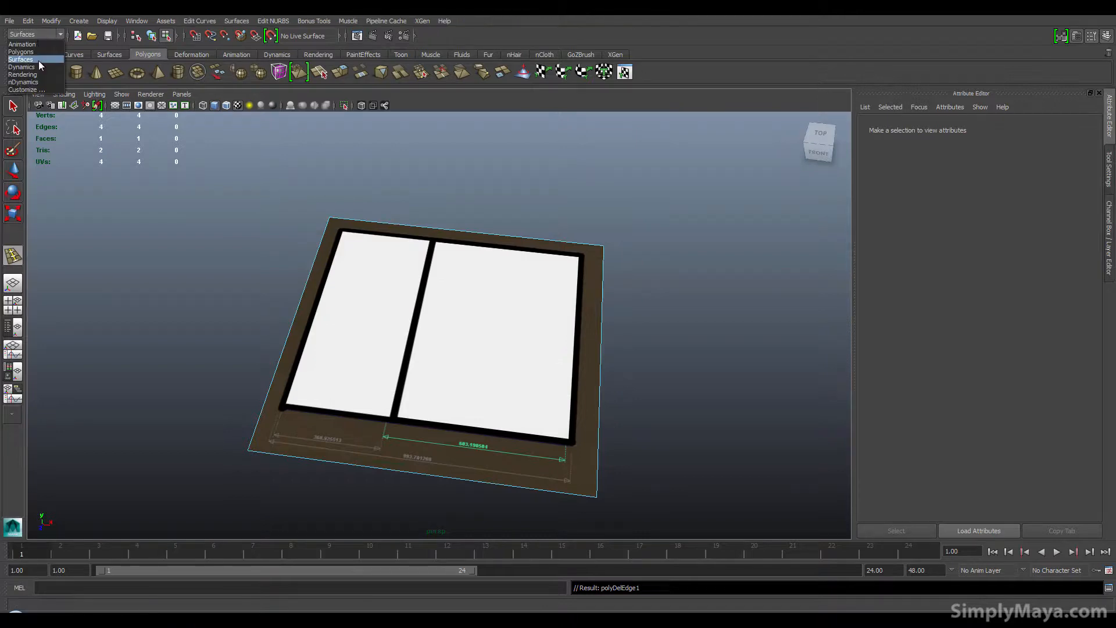
{"action": "left_click", "coordinate": [39, 66]}
{"action": "left_click", "coordinate": [40, 40]}
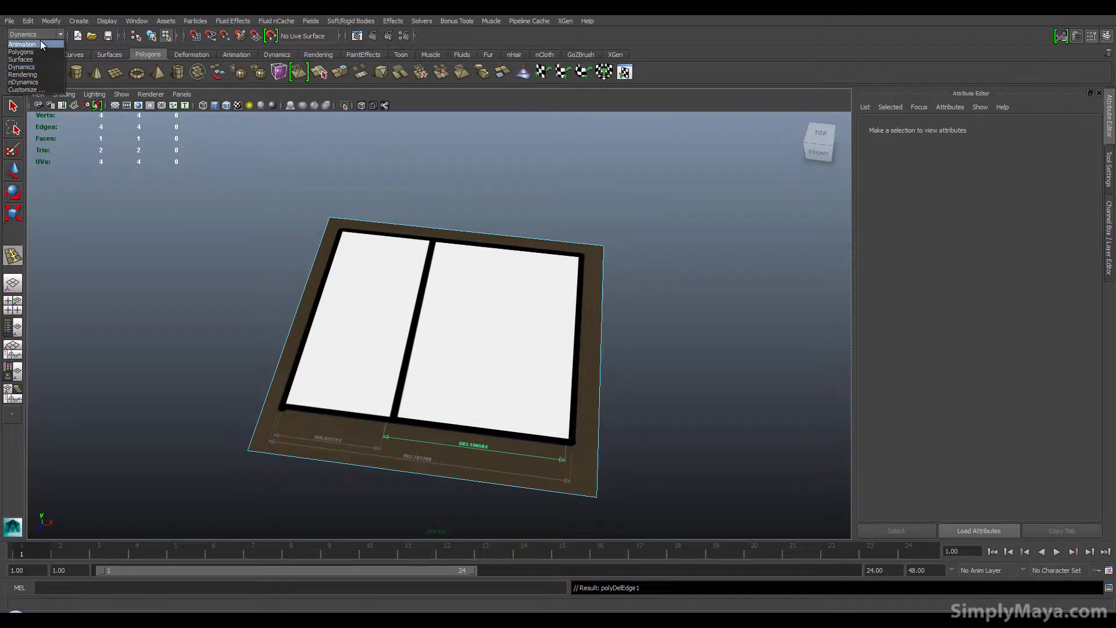
{"action": "left_click", "coordinate": [41, 36]}
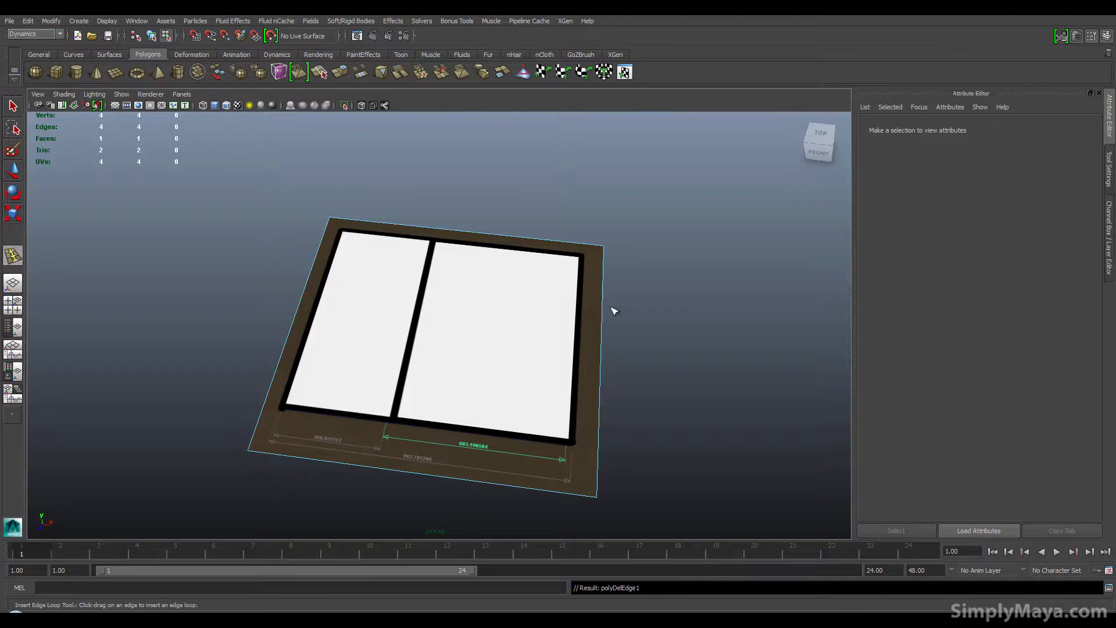
{"action": "left_click", "coordinate": [44, 40]}
{"action": "left_click", "coordinate": [39, 44]}
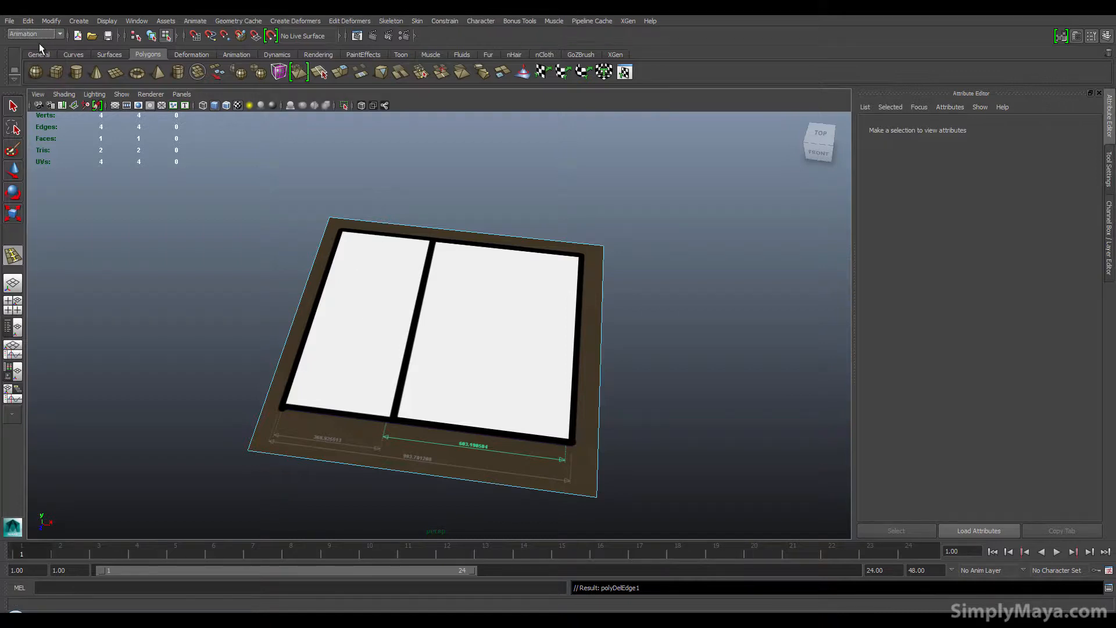
{"action": "left_click", "coordinate": [311, 21]}
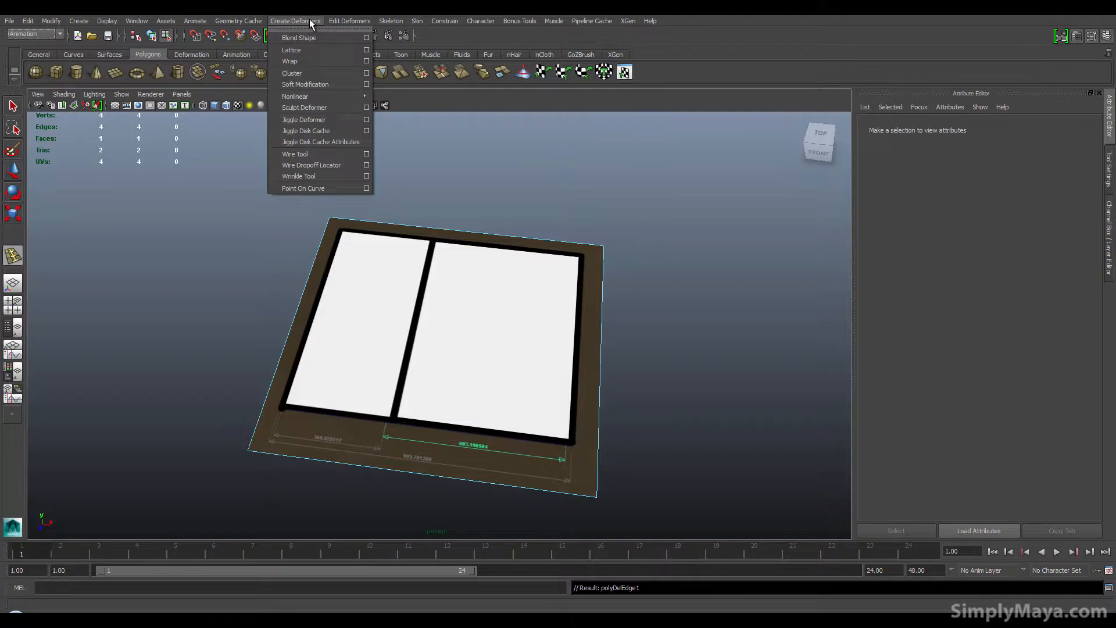
{"action": "left_click", "coordinate": [310, 21]}
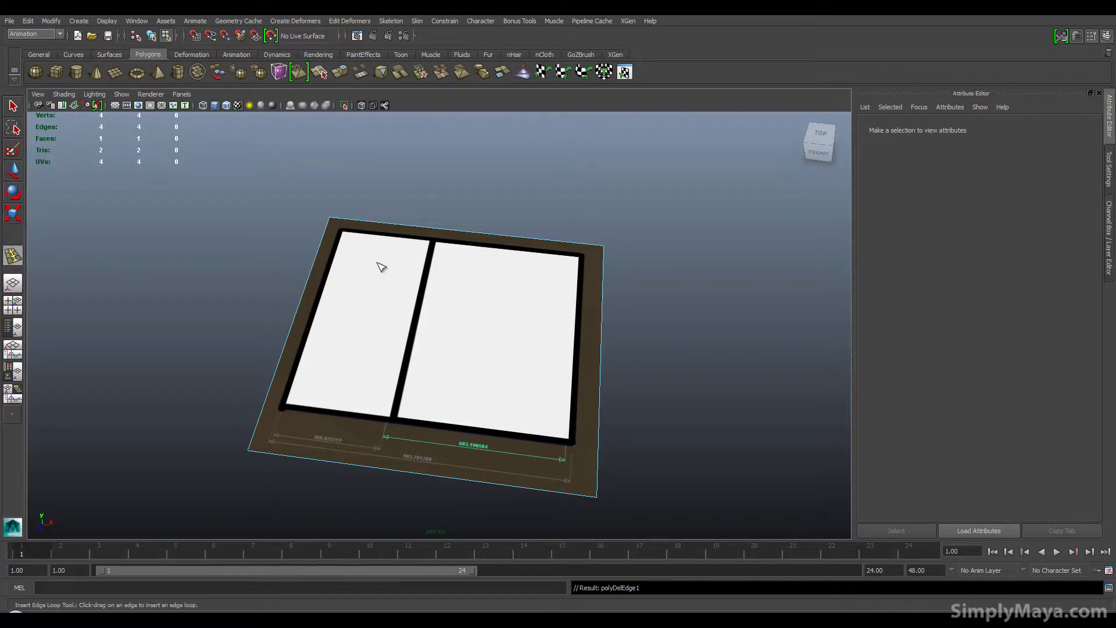
{"action": "left_click", "coordinate": [40, 35]}
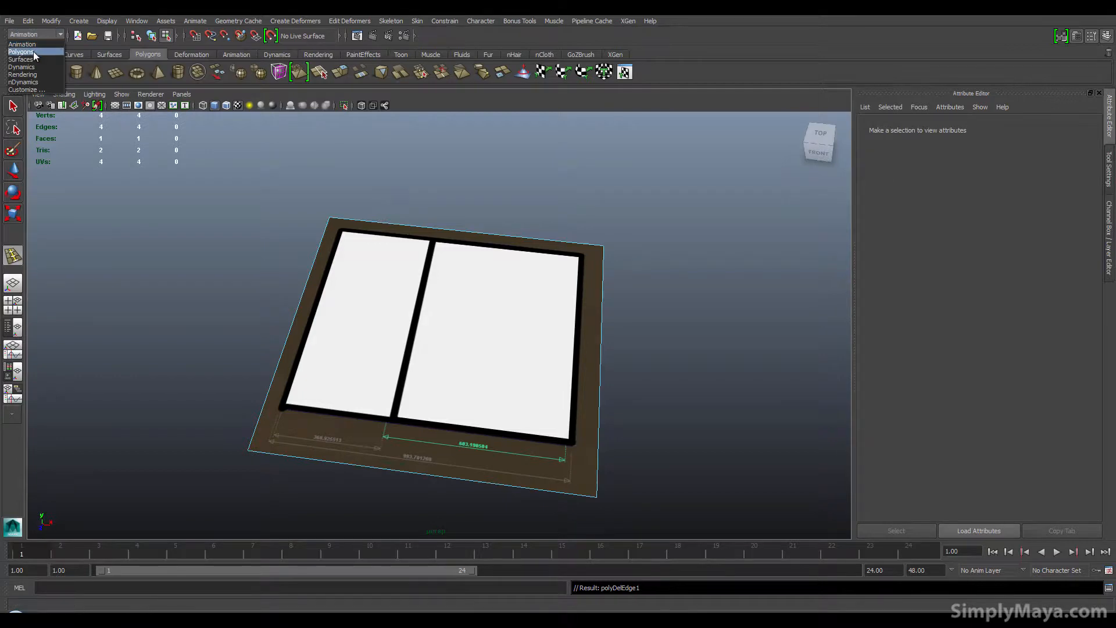
{"action": "left_click", "coordinate": [34, 54]}
Step: Split the plane with the Interactive Split Tool along a line across its left section
{"action": "left_click", "coordinate": [246, 21]}
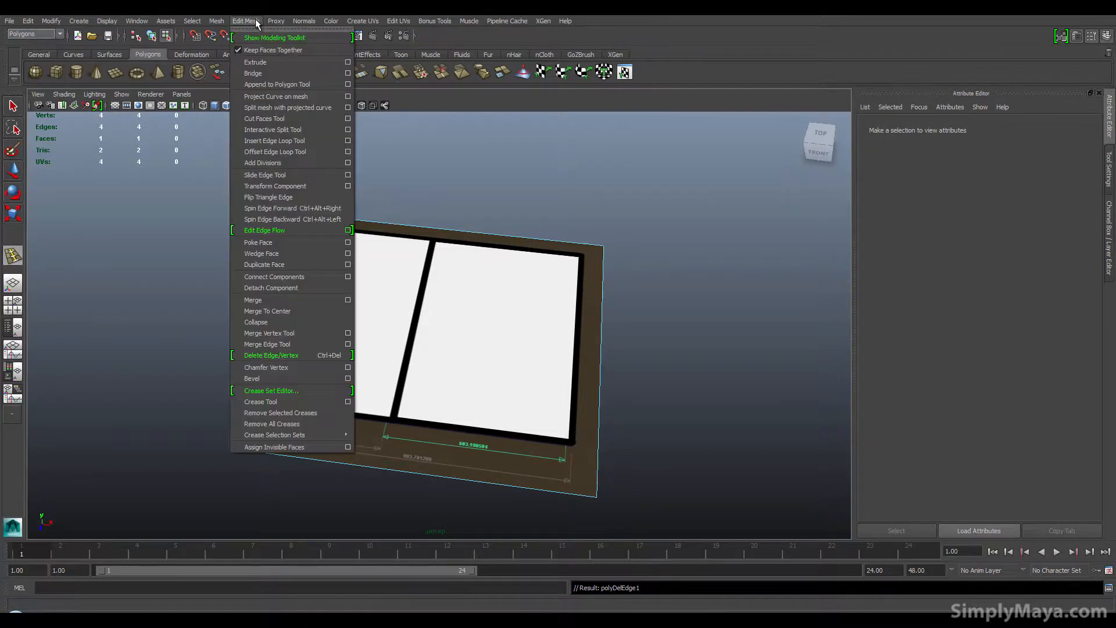
{"action": "left_click", "coordinate": [303, 130]}
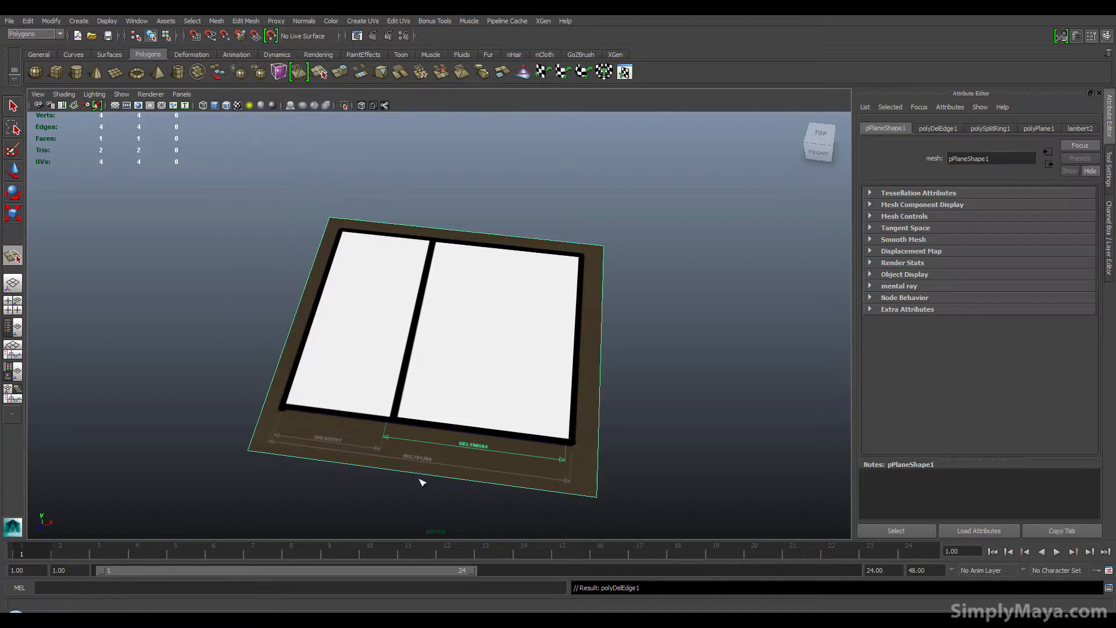
{"action": "left_click", "coordinate": [361, 465]}
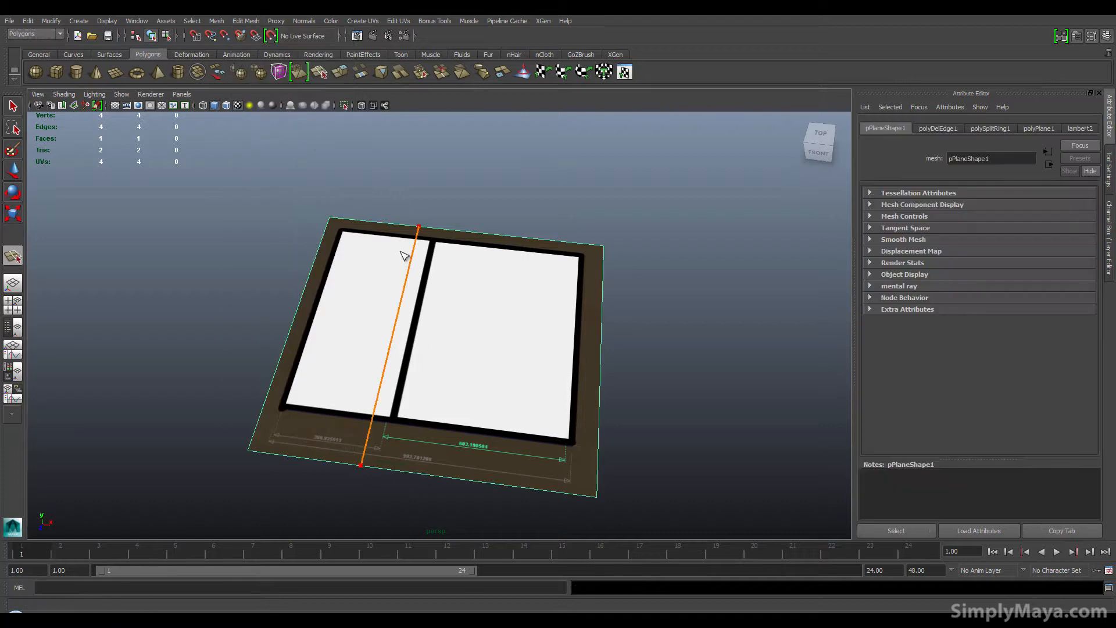
{"action": "key", "text": "Return"}
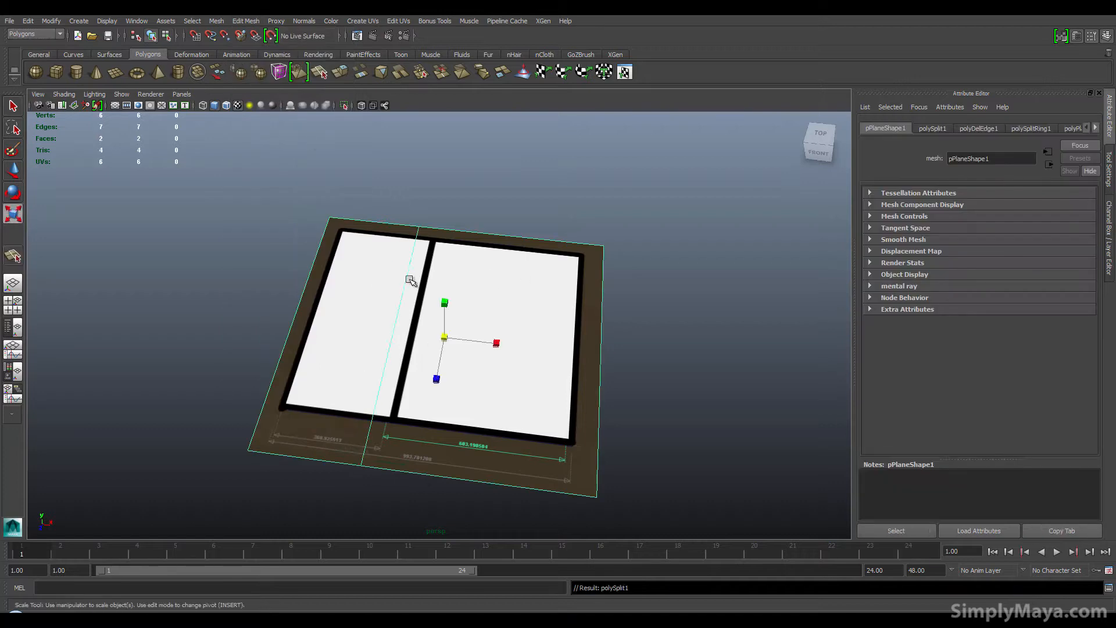
Step: Cut a second split line across the plane's right section with the Interactive Split Tool
{"action": "right_click", "coordinate": [510, 296], "text": "shift"}
{"action": "right_click_drag", "start_coordinate": [509, 293], "coordinate": [429, 295], "text": "shift"}
{"action": "left_click", "coordinate": [442, 451]}
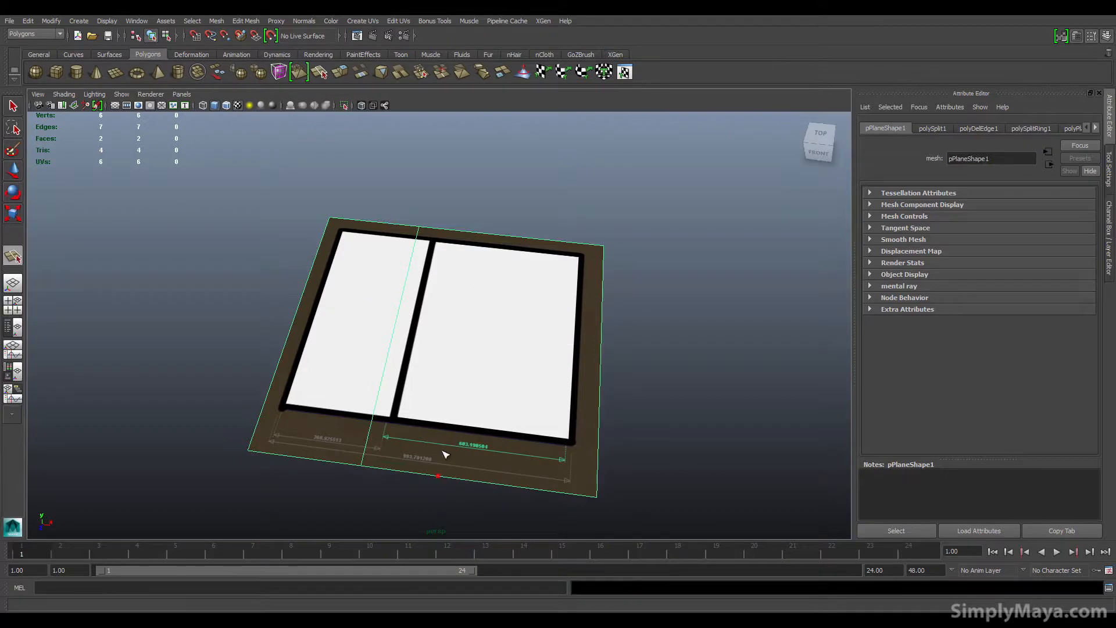
{"action": "left_click", "coordinate": [494, 239]}
{"action": "key", "text": "Return"}
Step: Undo both split operations on the plane
{"action": "key", "text": "r"}
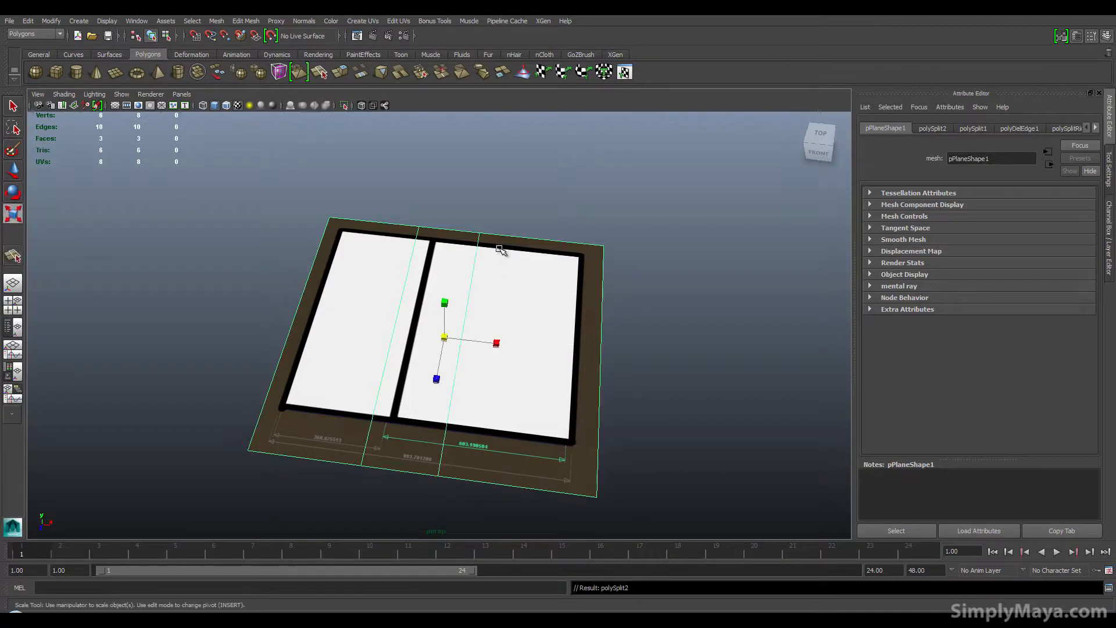
{"action": "key", "text": "ctrl+z"}
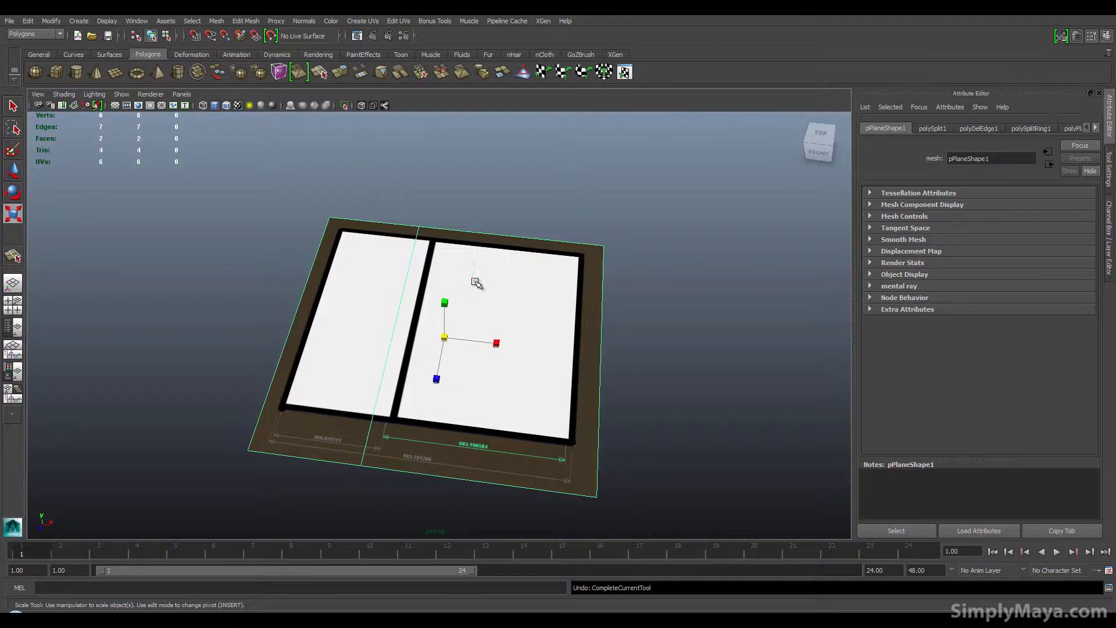
{"action": "key", "text": "ctrl+z"}
{"action": "key", "text": "ctrl+z"}
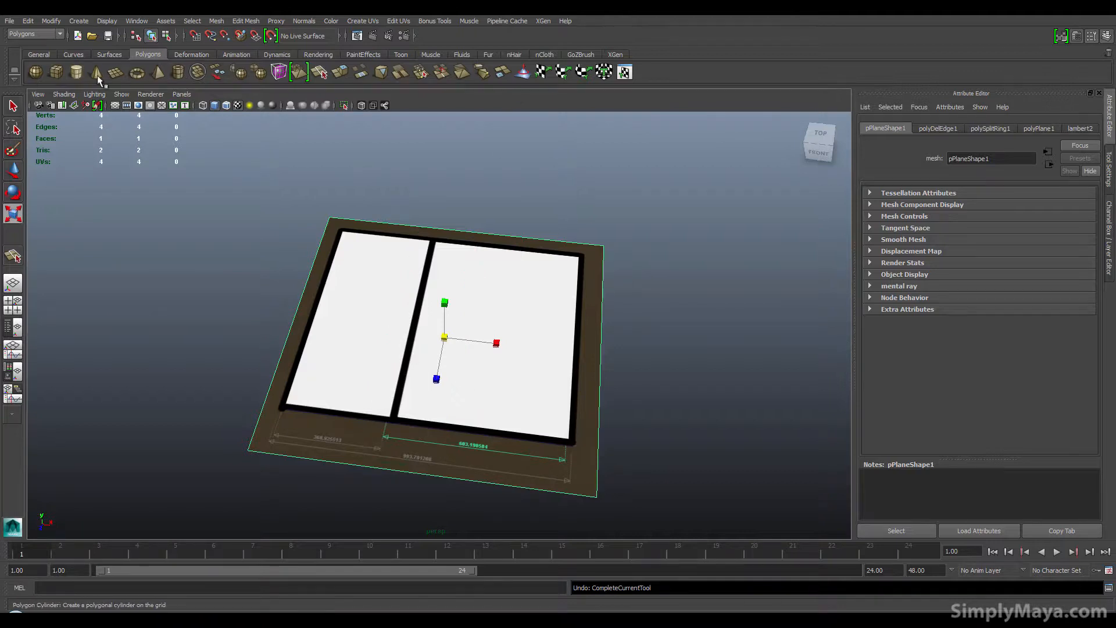
{"action": "left_click", "coordinate": [197, 55]}
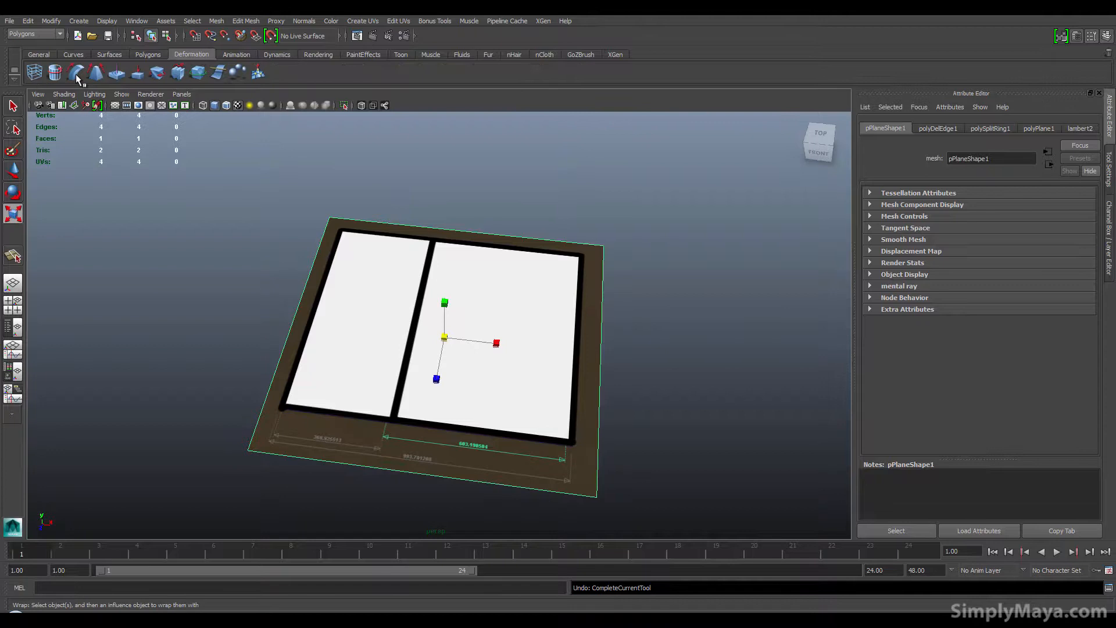
{"action": "left_click", "coordinate": [236, 54]}
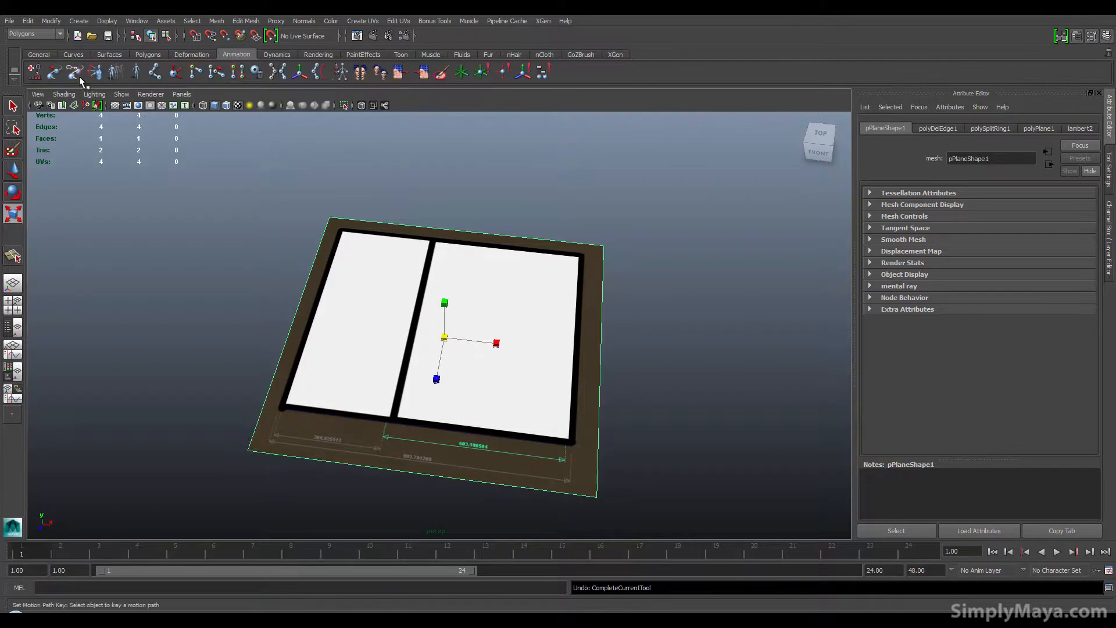
{"action": "left_click", "coordinate": [148, 55]}
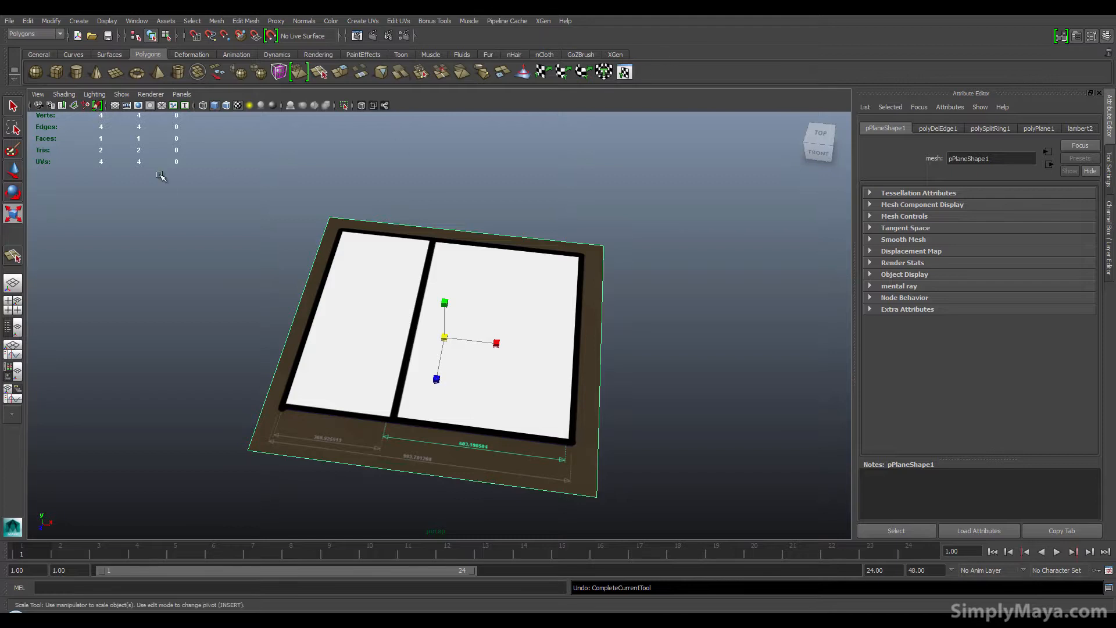
Step: Create a new shelf named tutorial
{"action": "left_click", "coordinate": [14, 79]}
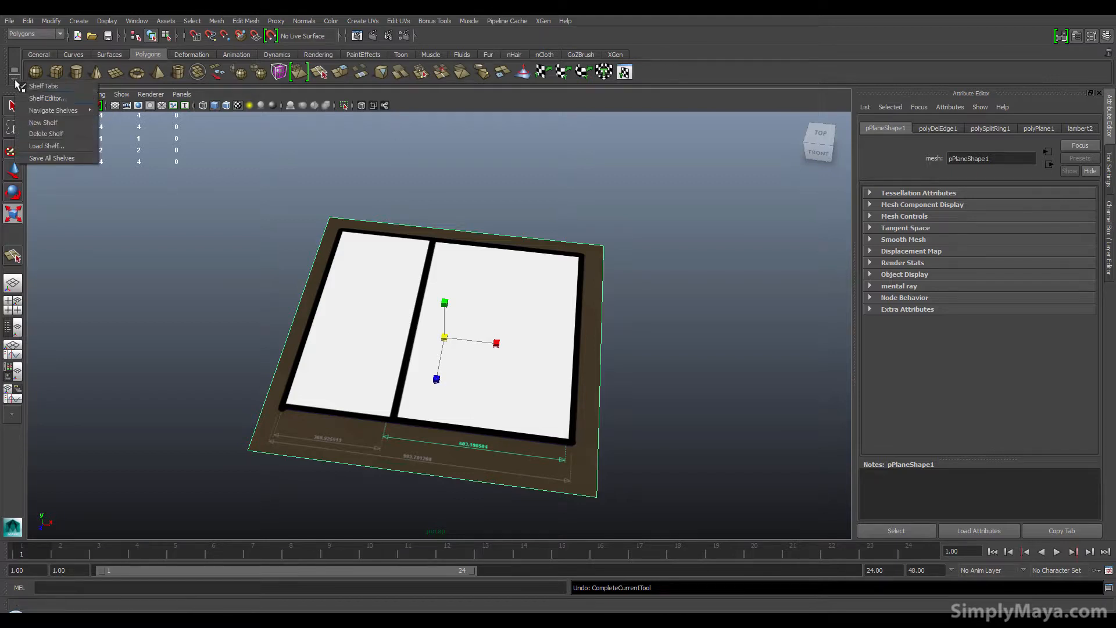
{"action": "left_click", "coordinate": [40, 122]}
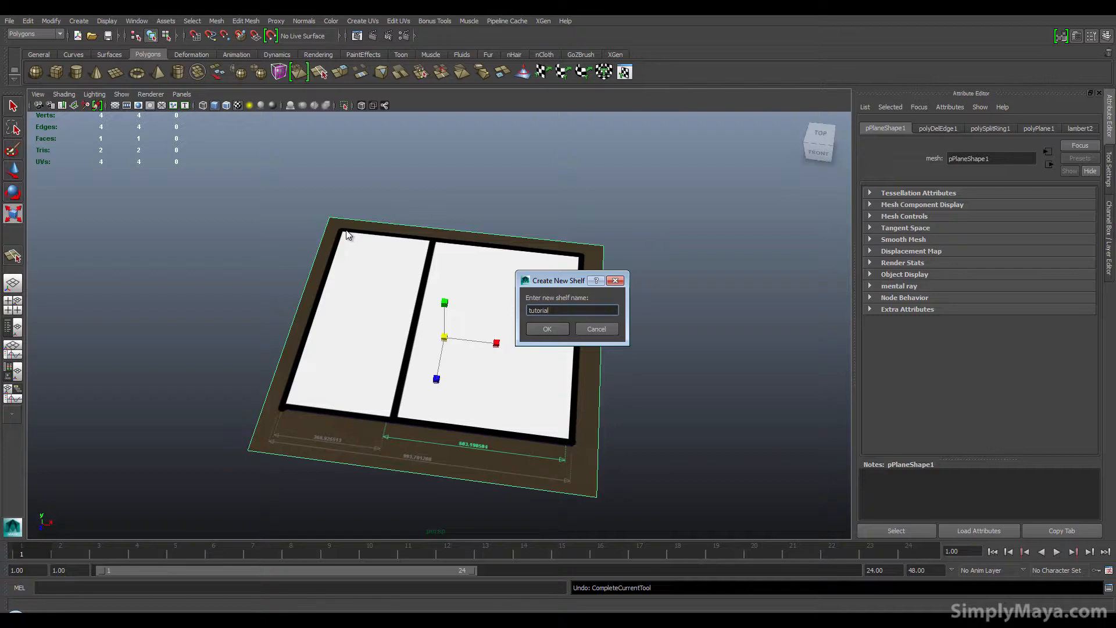
{"action": "key", "text": "Return"}
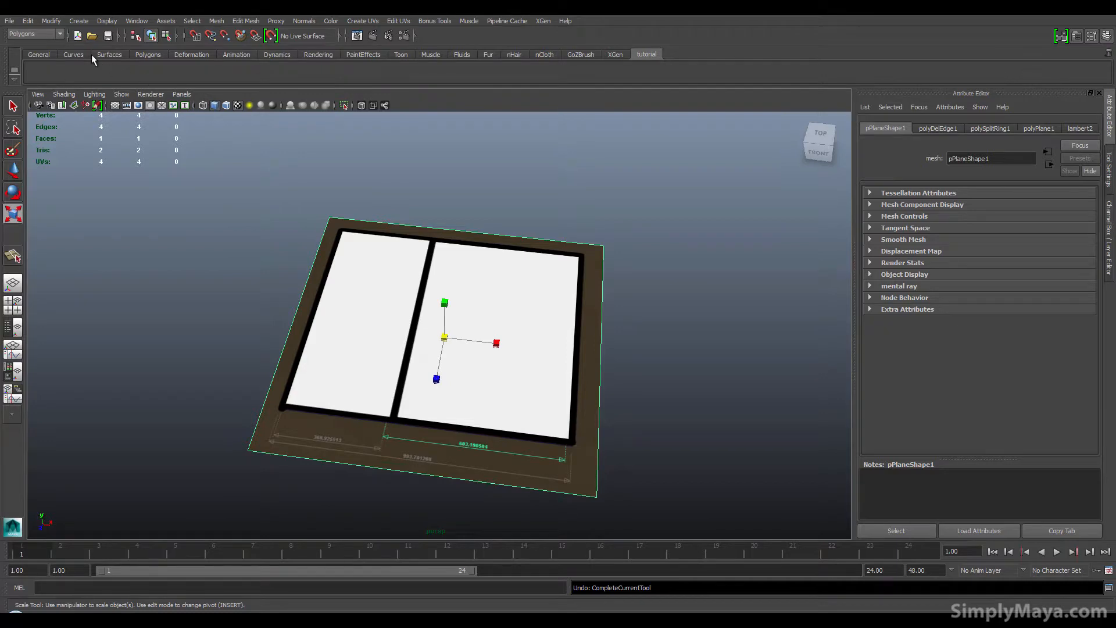
Step: Add the Extrude command to the tutorial shelf
{"action": "left_click", "coordinate": [244, 22]}
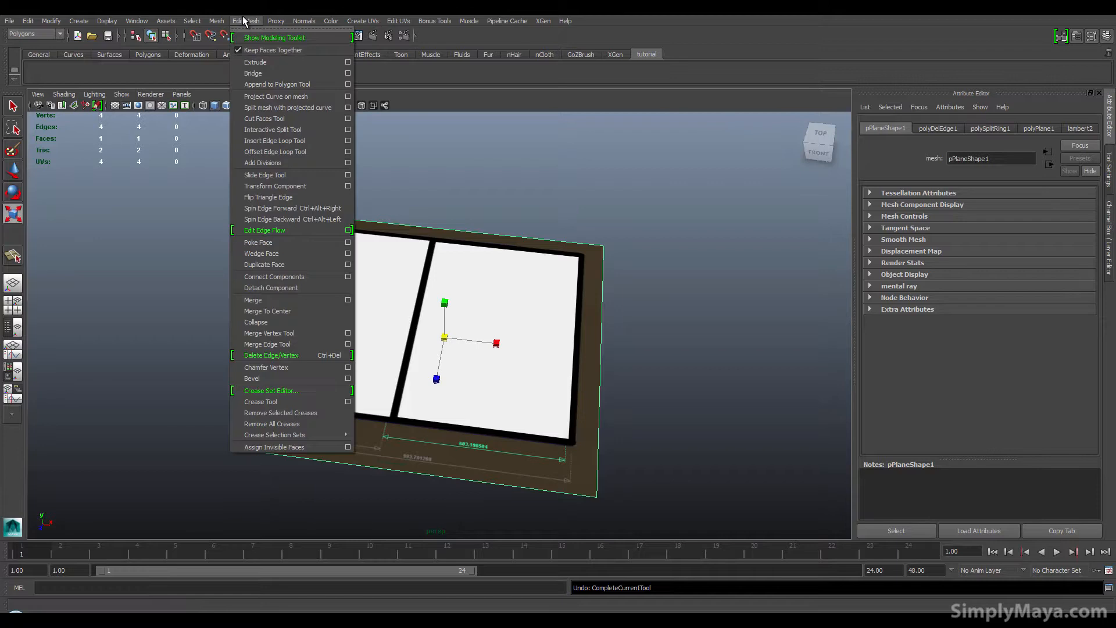
{"action": "left_click", "coordinate": [250, 63], "text": "ctrl+shift"}
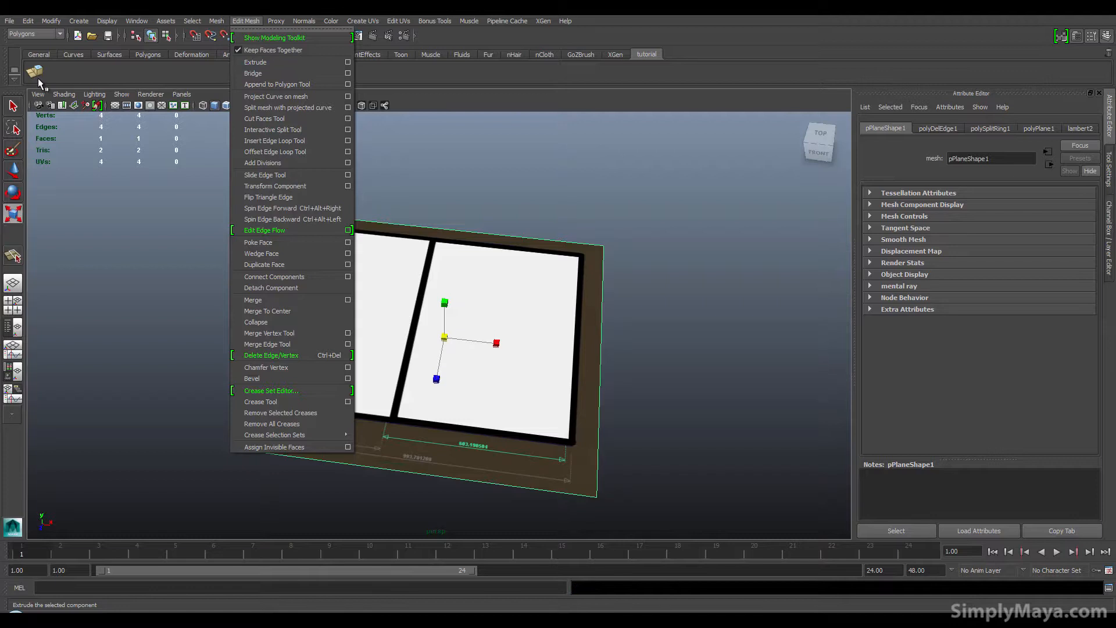
Step: Select the plane's face and extrude it upward using the new Extrude shelf button
{"action": "left_click", "coordinate": [459, 280]}
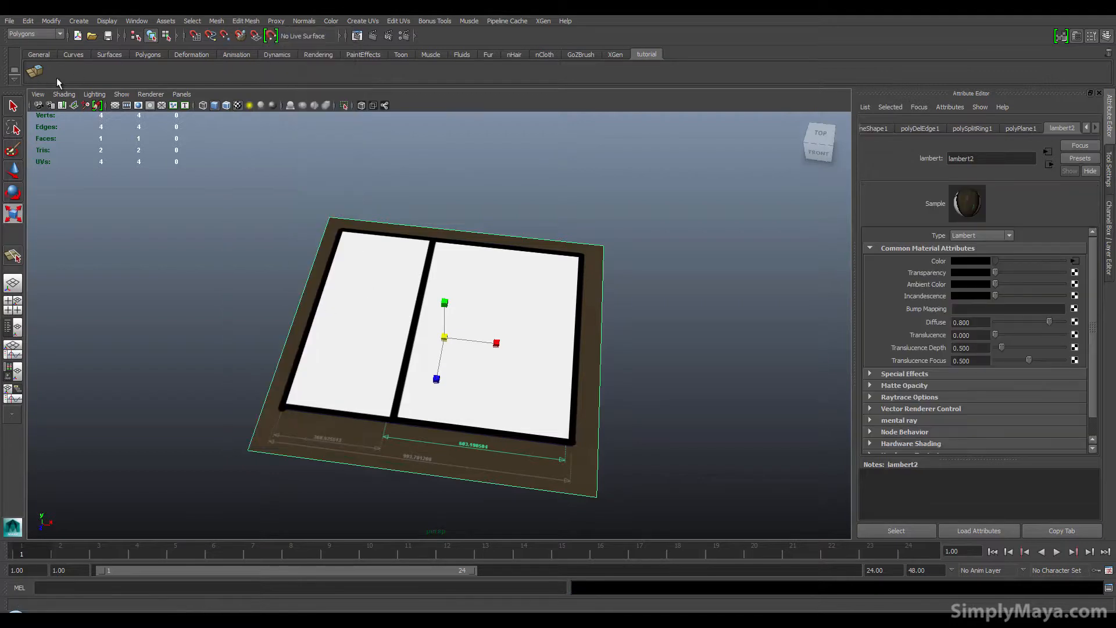
{"action": "right_click", "coordinate": [430, 291]}
{"action": "left_click", "coordinate": [433, 319]}
{"action": "left_click", "coordinate": [389, 324]}
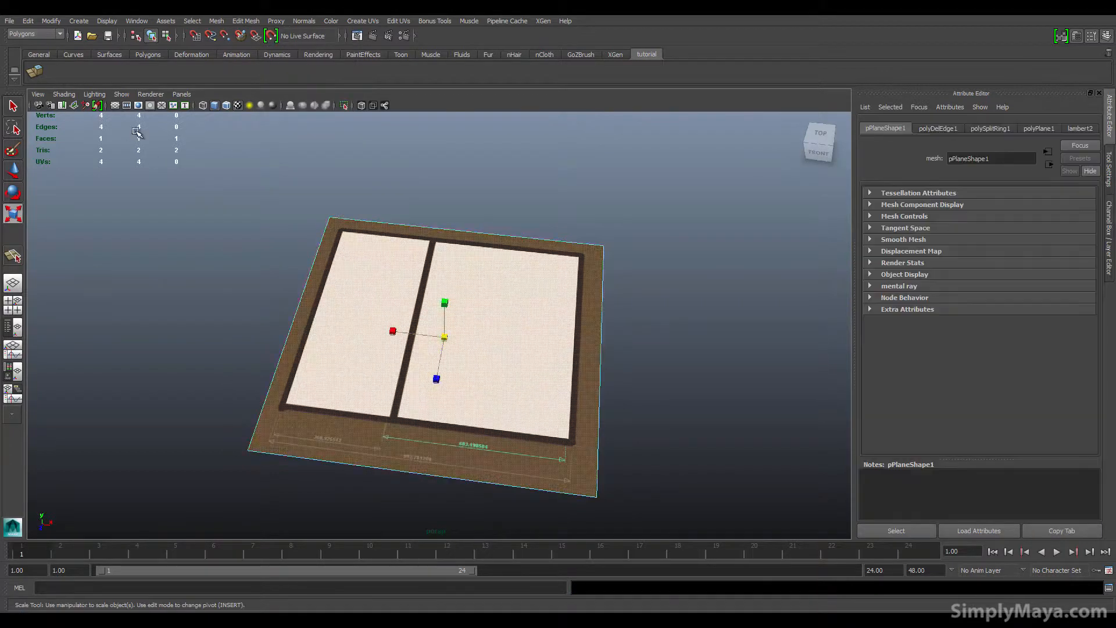
{"action": "left_click", "coordinate": [36, 72]}
{"action": "left_click_drag", "start_coordinate": [446, 312], "coordinate": [401, 335]}
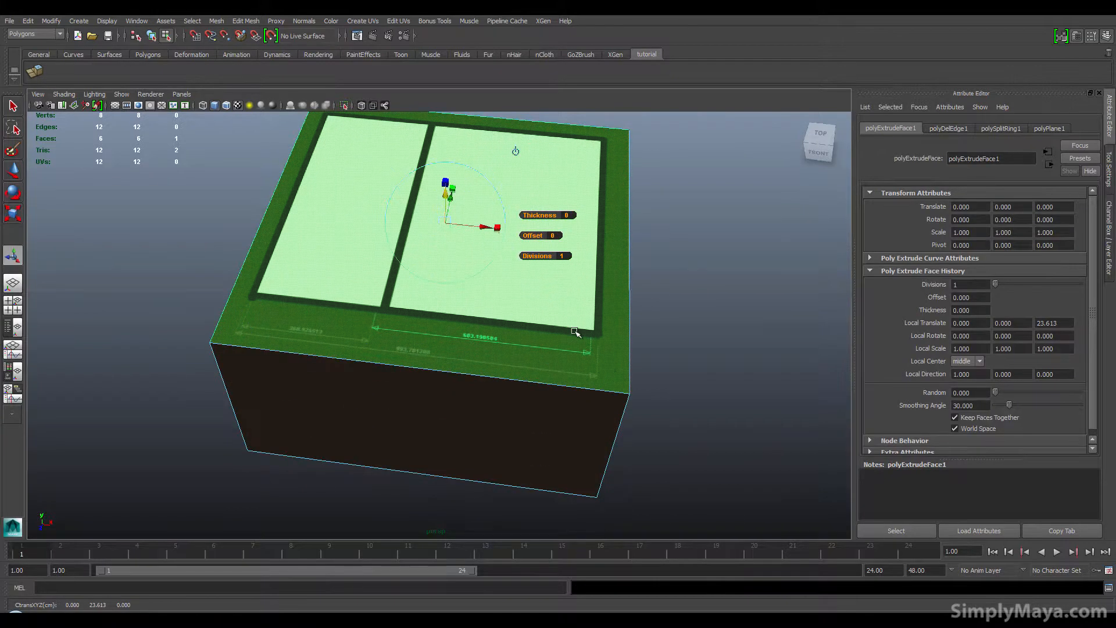
Step: Undo the extrusion and the face selection
{"action": "key", "text": "ctrl+z"}
{"action": "key", "text": "ctrl+z"}
{"action": "key", "text": "ctrl+z"}
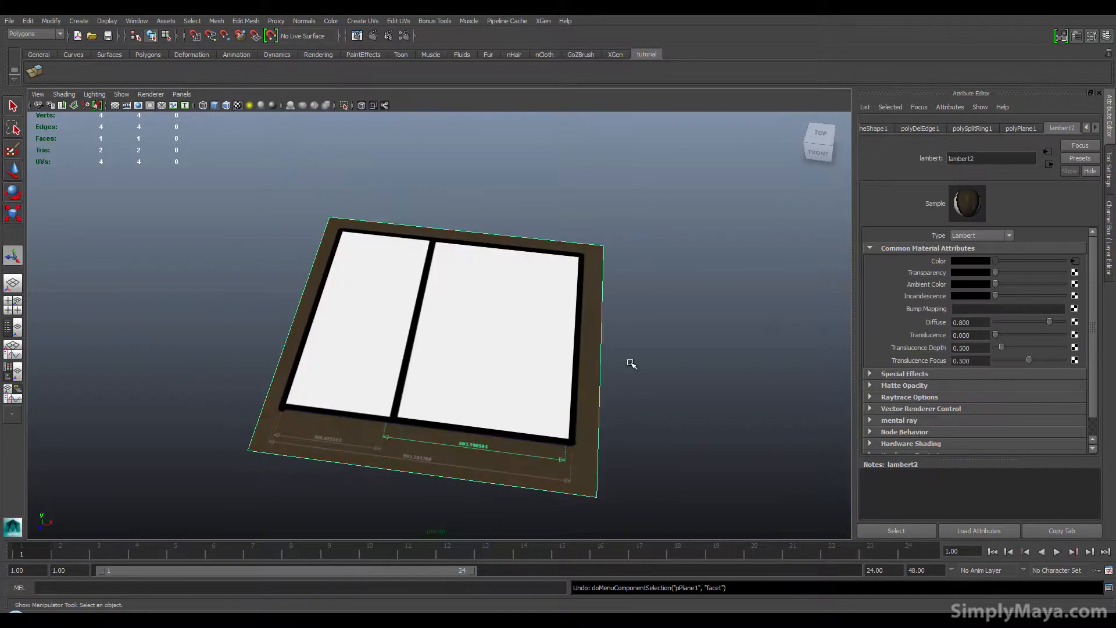
Step: Add Edit Mesh commands such as Bridge and Merge, plus Center Pivot, to the tutorial shelf
{"action": "key", "text": "ctrl+z"}
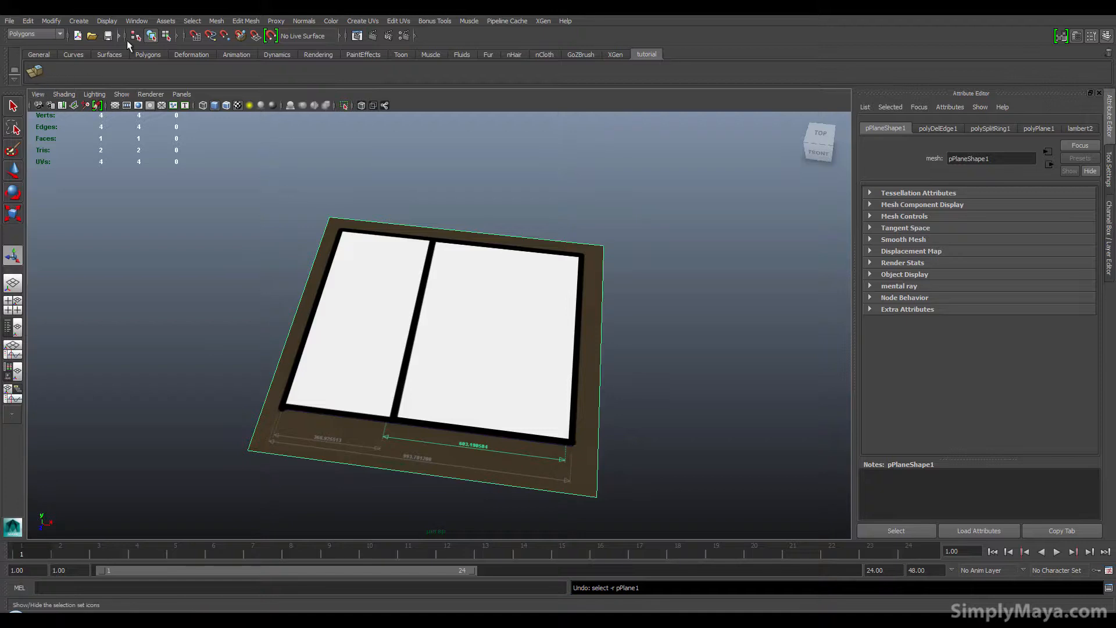
{"action": "left_click", "coordinate": [241, 23]}
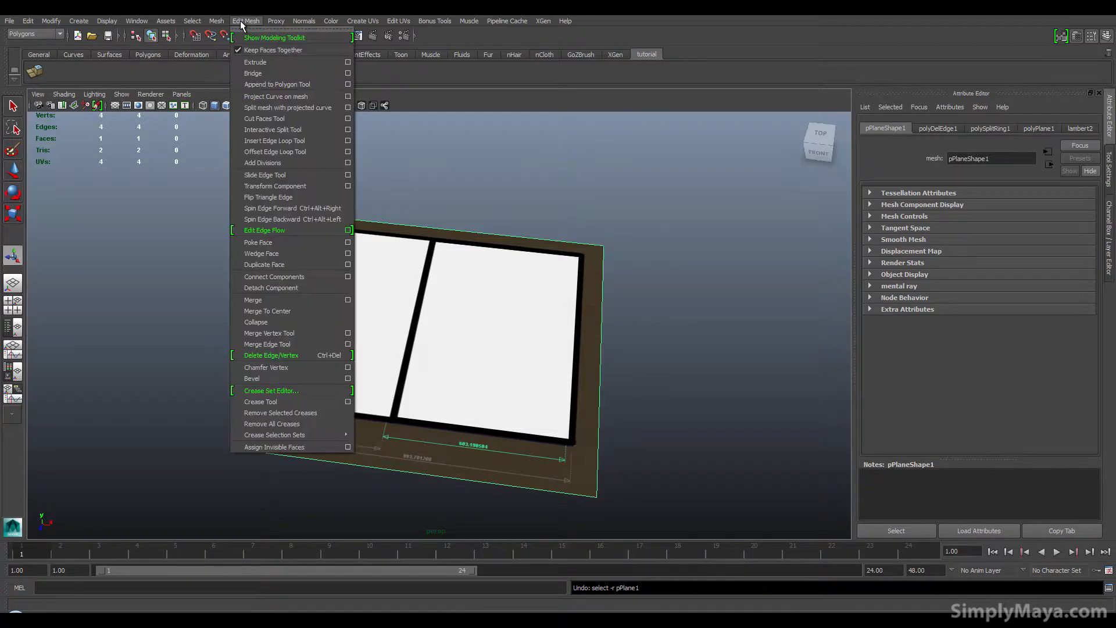
{"action": "left_click", "coordinate": [264, 72], "text": "ctrl+shift"}
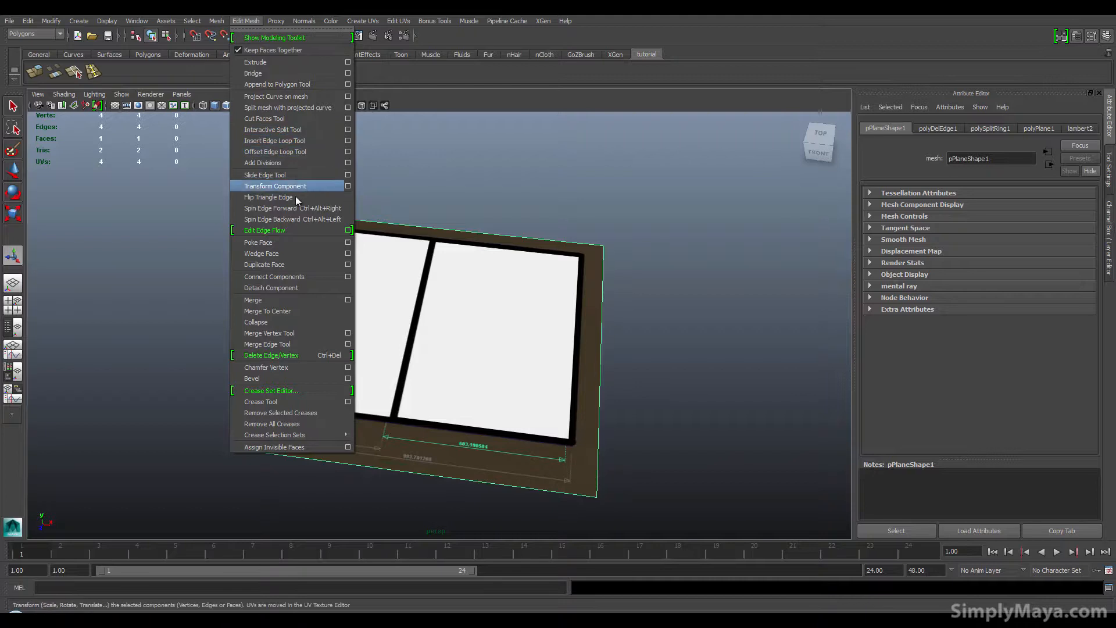
{"action": "left_click", "coordinate": [299, 301], "text": "ctrl+shift"}
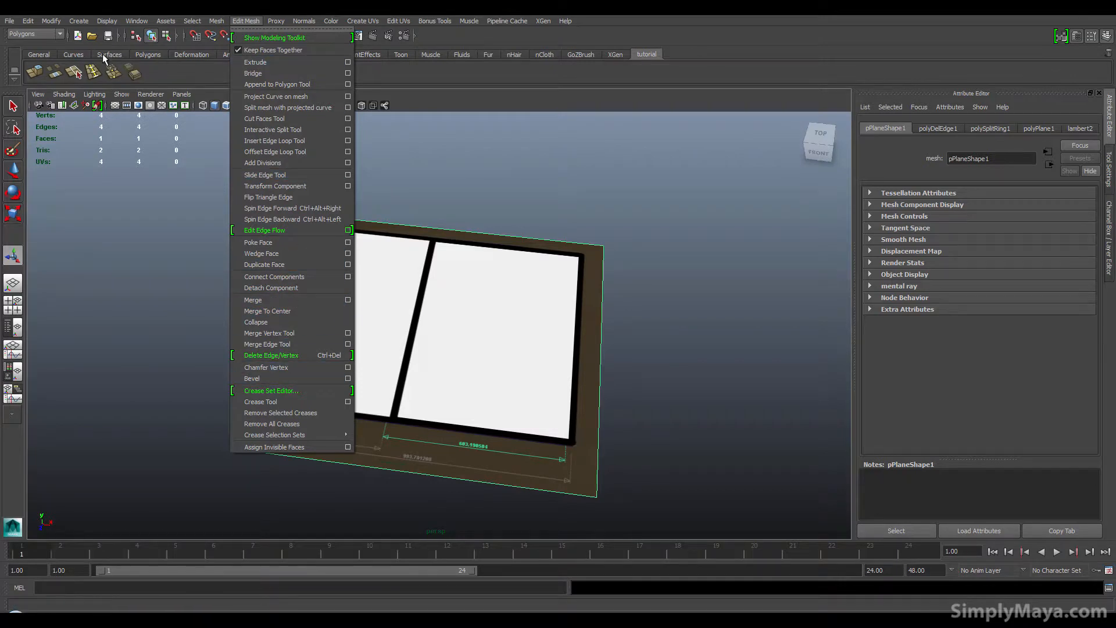
{"action": "left_click", "coordinate": [172, 65]}
{"action": "left_click", "coordinate": [51, 21]}
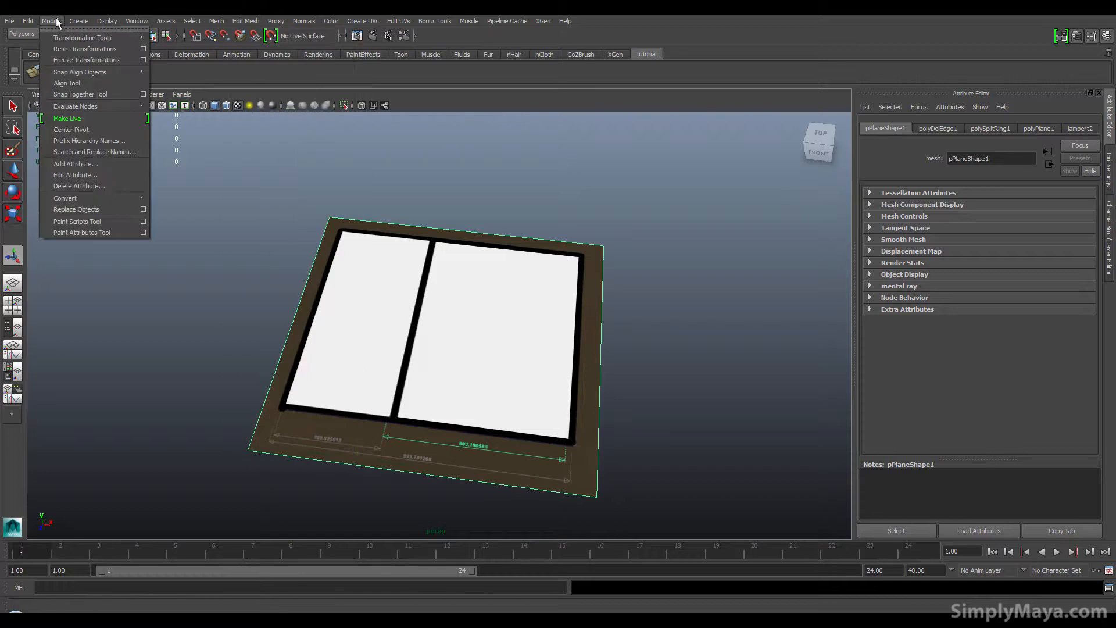
{"action": "left_click", "coordinate": [218, 71]}
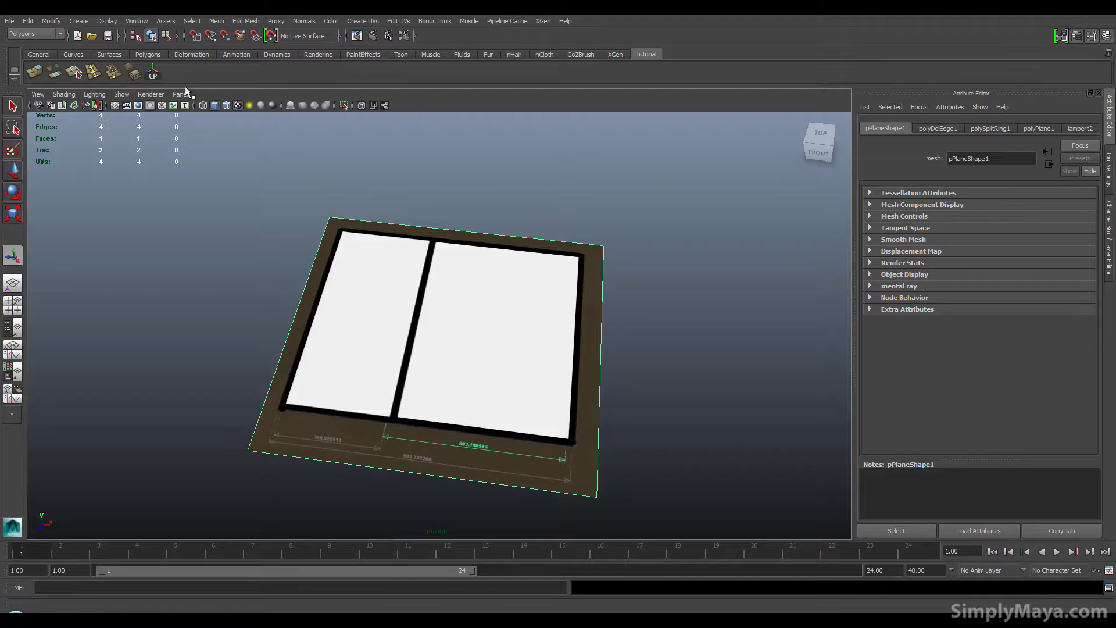
Step: Scale the floor-plan plane to 1200 in X and Z
{"action": "left_click_drag", "start_coordinate": [368, 365], "coordinate": [379, 369], "text": "alt"}
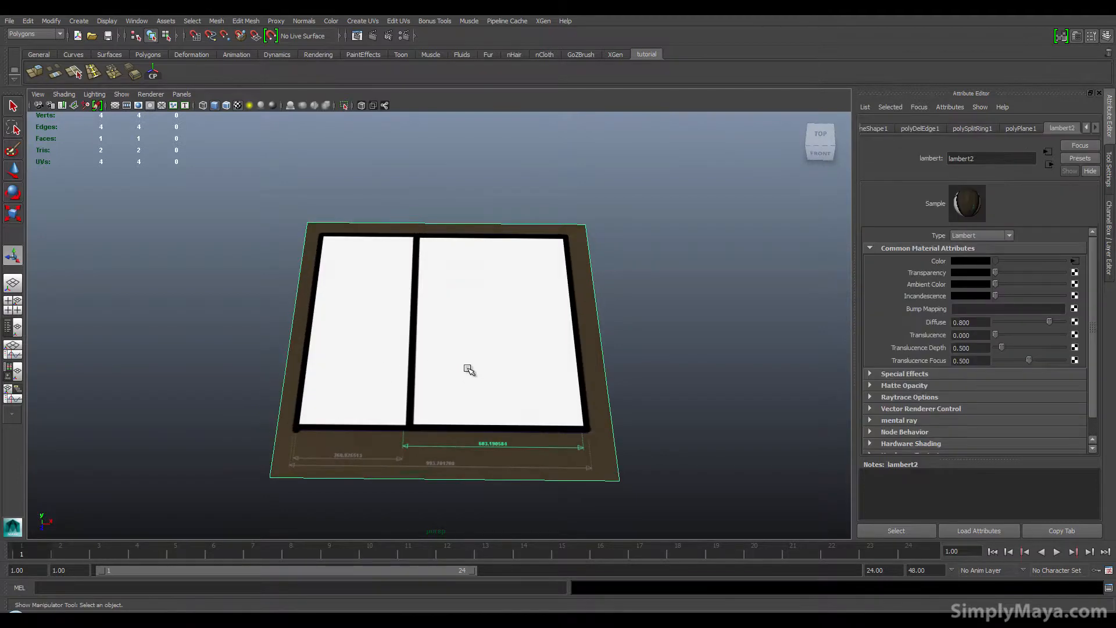
{"action": "middle_click_drag", "start_coordinate": [468, 370], "coordinate": [465, 340], "text": "alt"}
{"action": "right_click_drag", "start_coordinate": [341, 378], "coordinate": [449, 381], "text": "alt"}
{"action": "middle_click_drag", "start_coordinate": [450, 380], "coordinate": [448, 350], "text": "alt"}
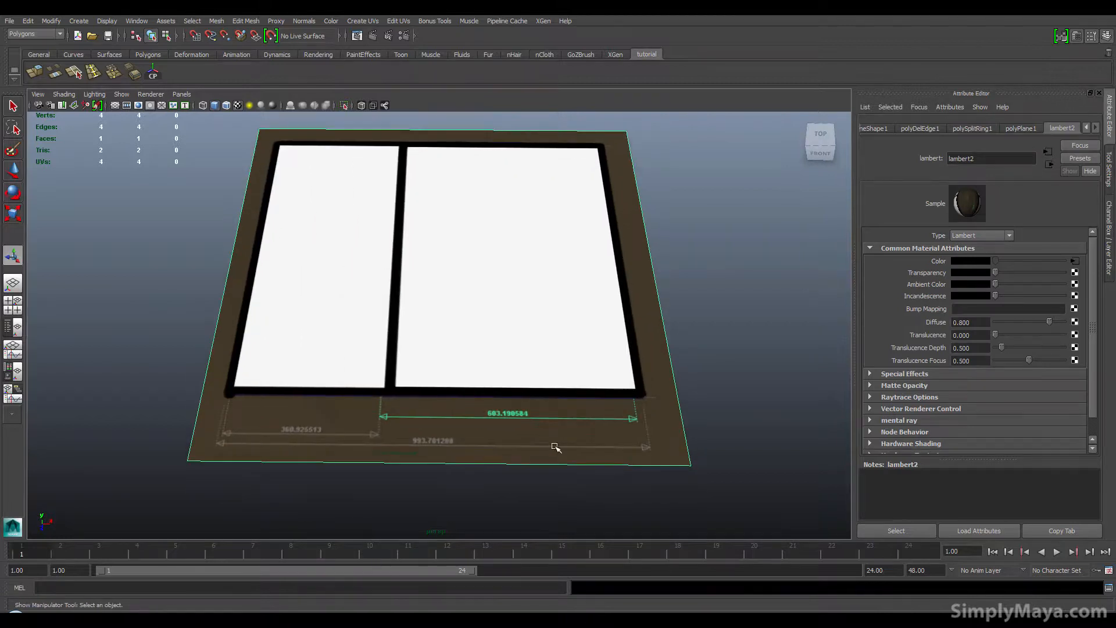
{"action": "left_click_drag", "start_coordinate": [596, 440], "coordinate": [570, 443], "text": "alt"}
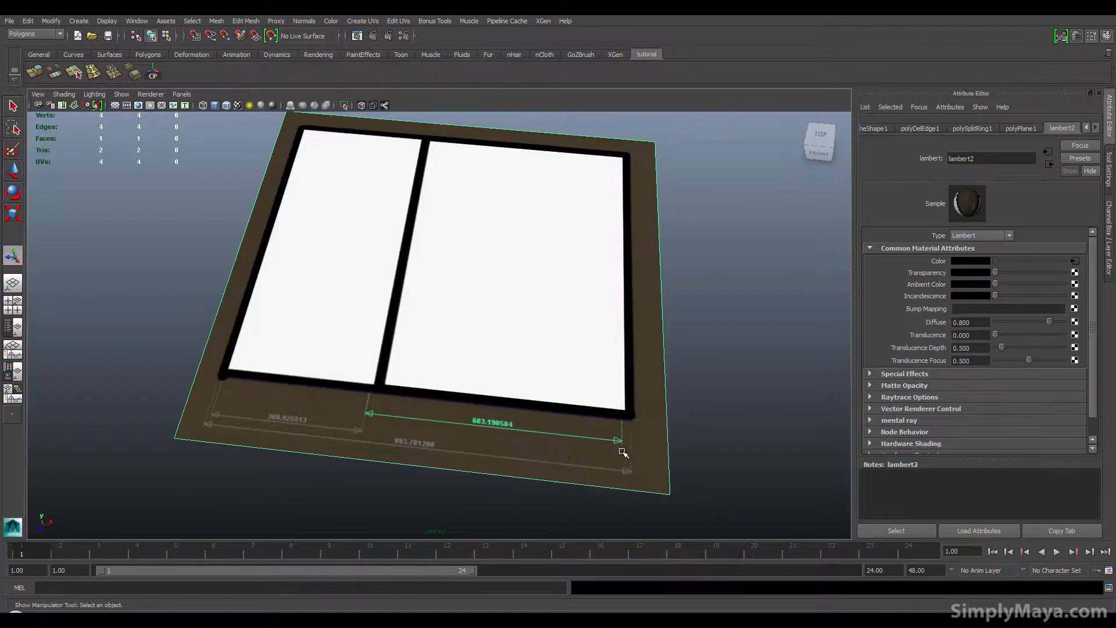
{"action": "right_click_drag", "start_coordinate": [549, 386], "coordinate": [507, 380], "text": "alt"}
{"action": "left_click_drag", "start_coordinate": [361, 346], "coordinate": [366, 346], "text": "alt"}
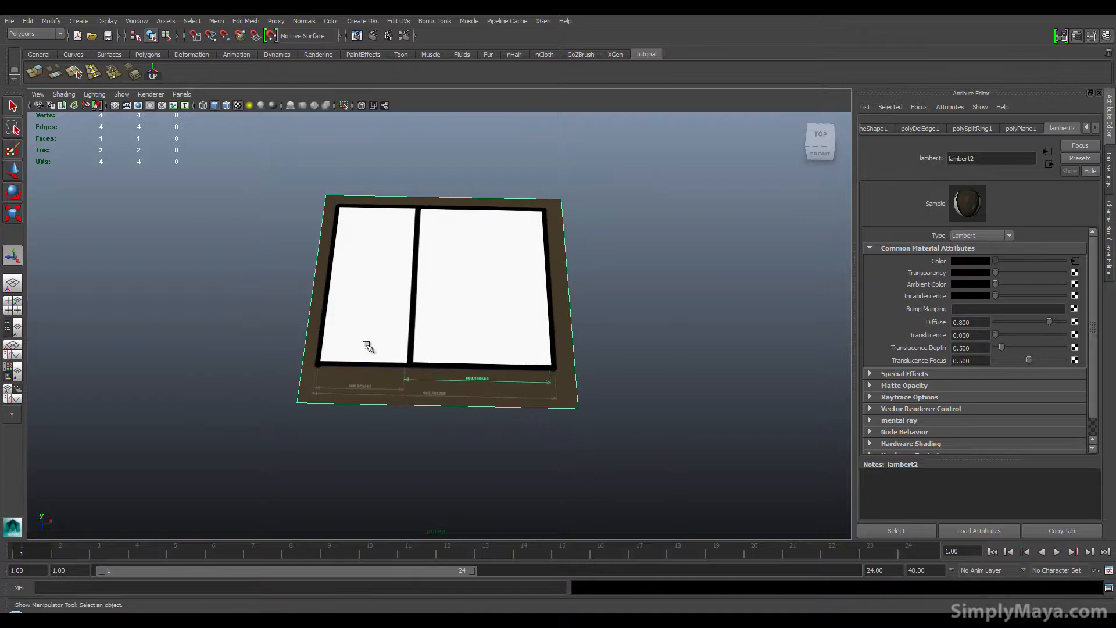
{"action": "left_click", "coordinate": [1108, 168]}
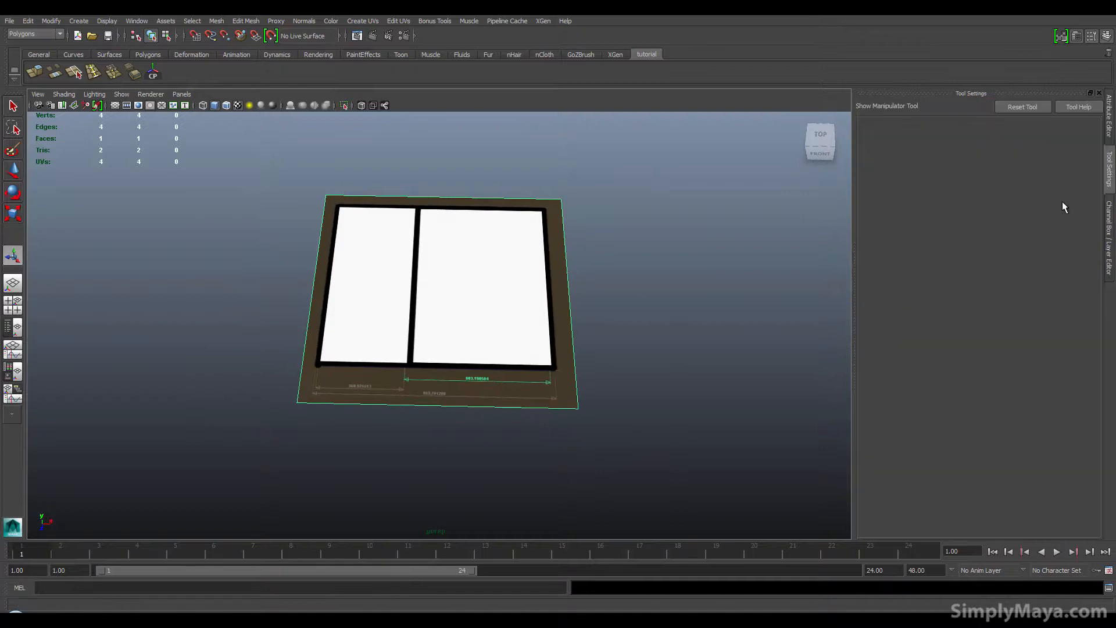
{"action": "left_click", "coordinate": [1108, 137]}
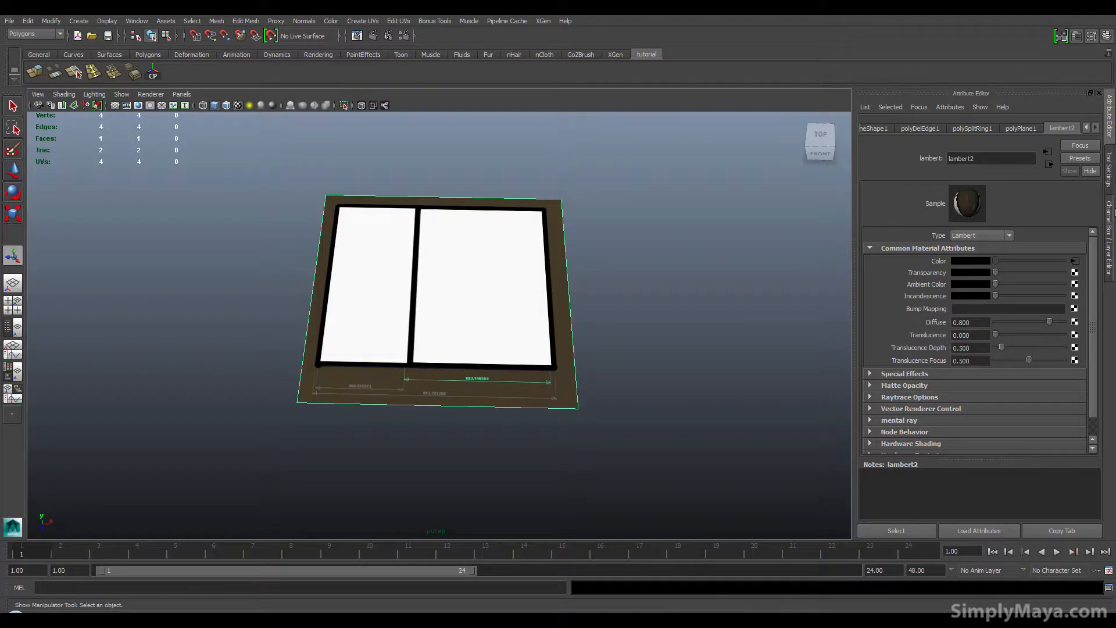
{"action": "left_click", "coordinate": [1109, 230]}
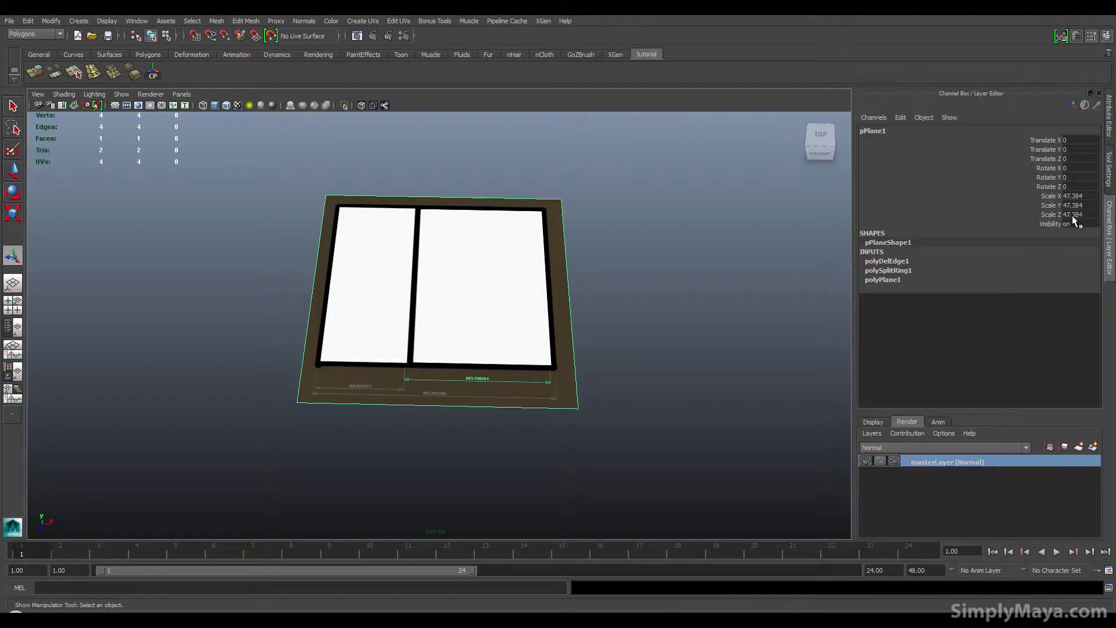
{"action": "double_click", "coordinate": [1078, 197]}
{"action": "type", "text": "1200"}
{"action": "double_click", "coordinate": [1076, 194]}
{"action": "key", "text": "BackSpace"}
{"action": "key", "text": "Return"}
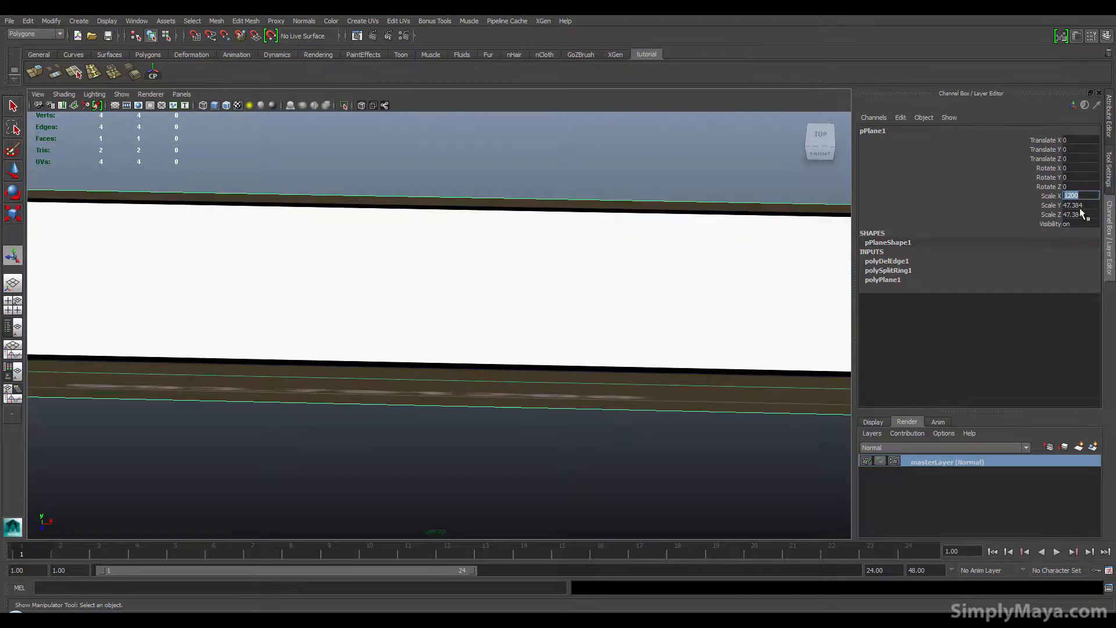
{"action": "double_click", "coordinate": [1079, 214]}
{"action": "type", "text": "1200"}
{"action": "key", "text": "Return"}
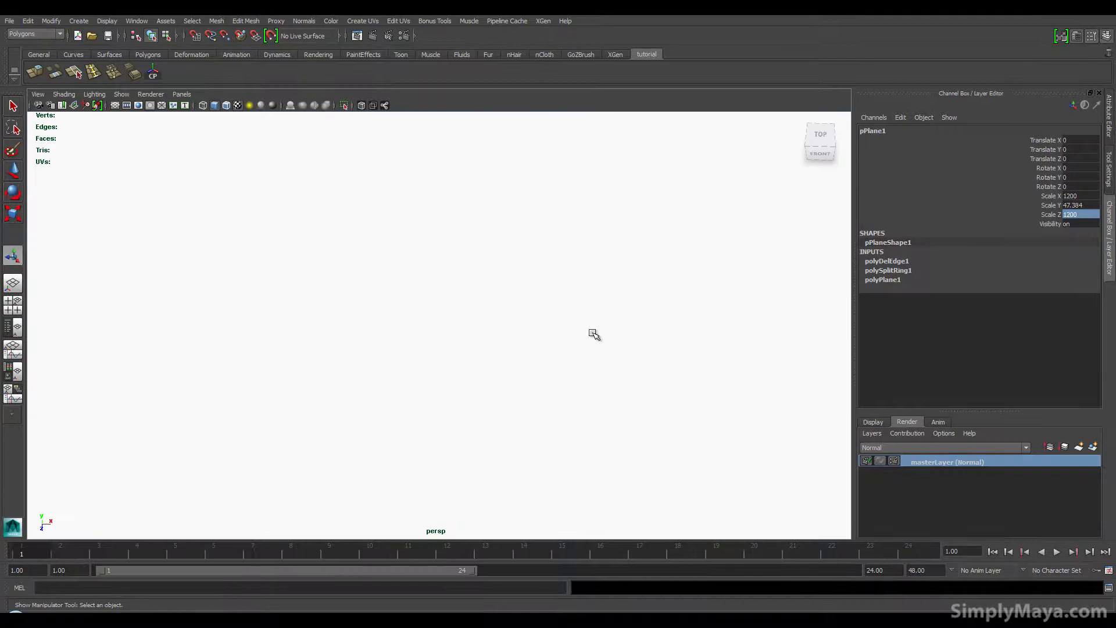
{"action": "key", "text": "f"}
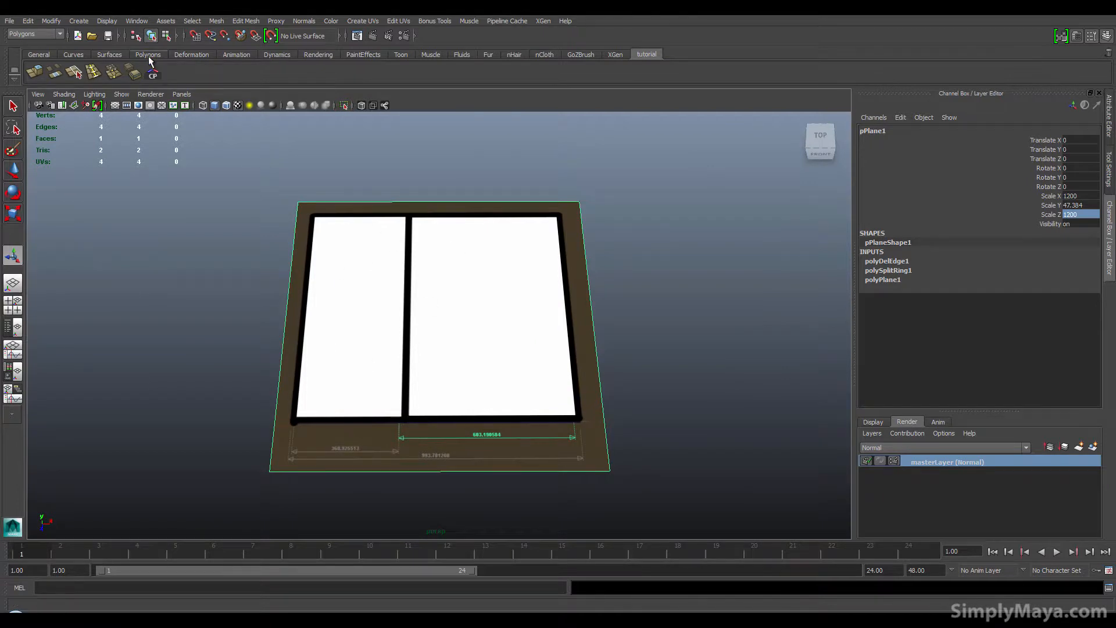
Step: Select the floor-plan plane and create a new display layer containing it
{"action": "left_click_drag", "start_coordinate": [420, 304], "coordinate": [413, 281], "text": "alt"}
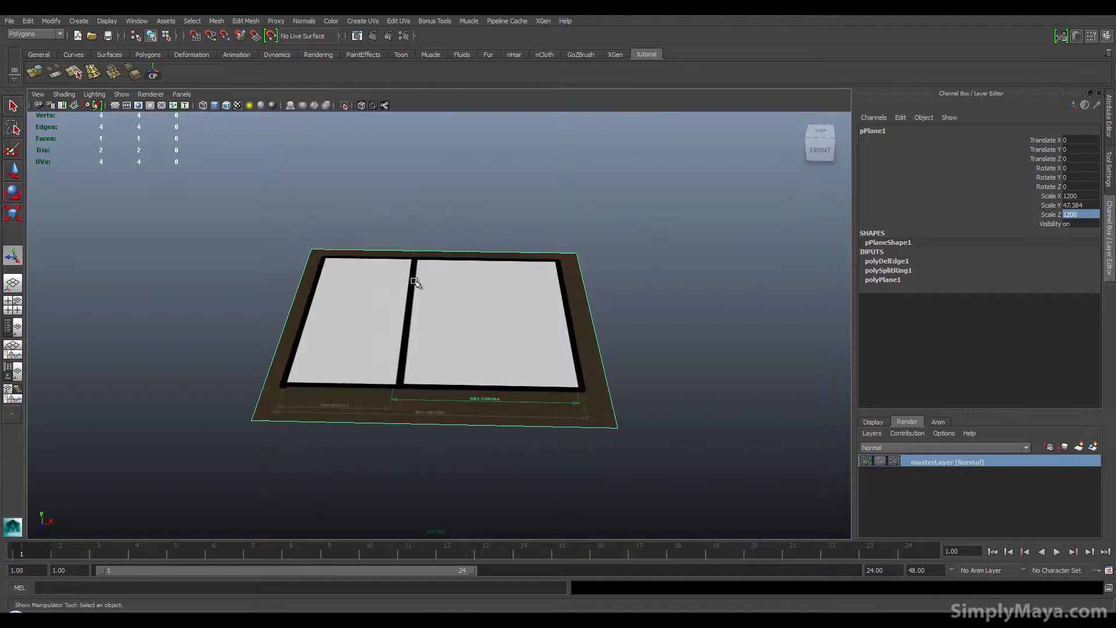
{"action": "left_click", "coordinate": [451, 209]}
{"action": "left_click", "coordinate": [430, 321]}
{"action": "left_click", "coordinate": [471, 199]}
{"action": "left_click", "coordinate": [458, 319]}
{"action": "left_click", "coordinate": [473, 171]}
{"action": "left_click_drag", "start_coordinate": [373, 299], "coordinate": [374, 314], "text": "alt"}
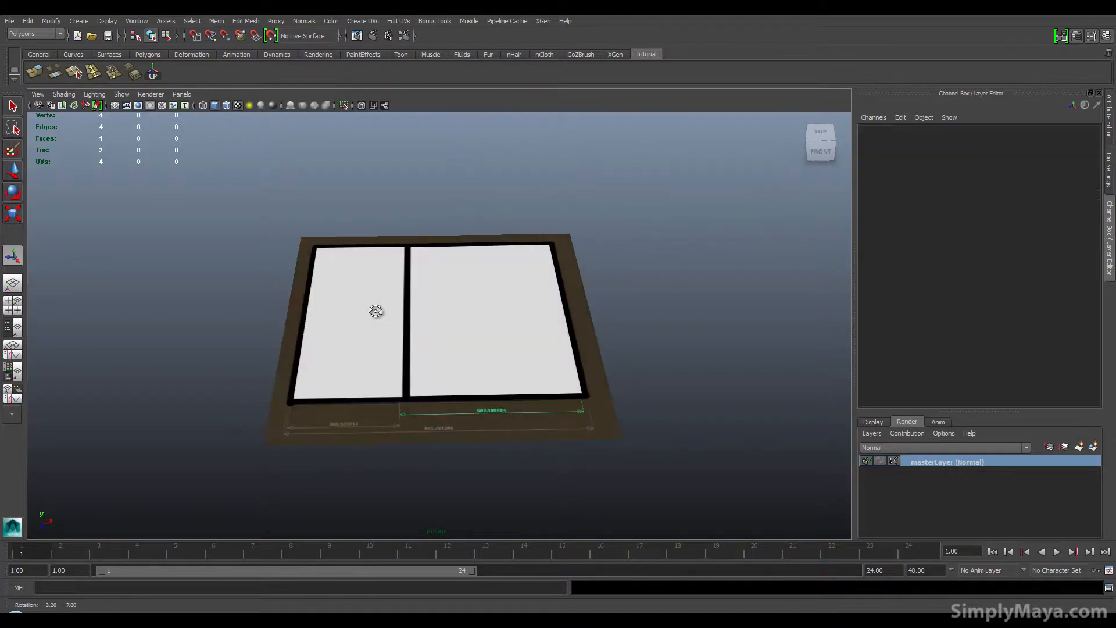
{"action": "left_click_drag", "start_coordinate": [486, 378], "coordinate": [498, 309], "text": "alt"}
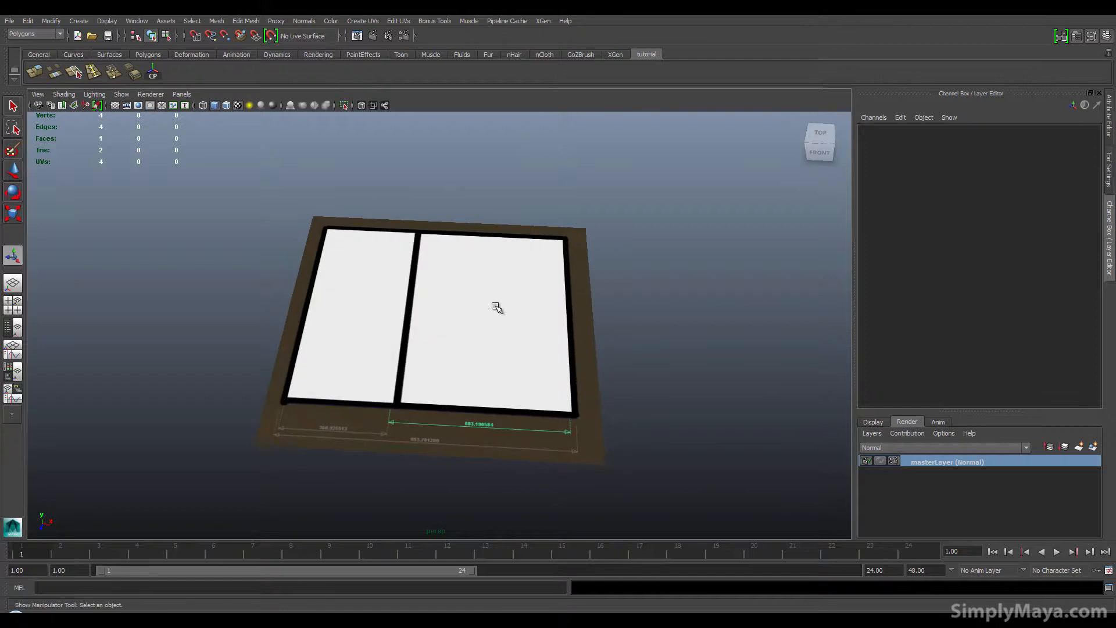
{"action": "left_click", "coordinate": [498, 309]}
{"action": "left_click", "coordinate": [479, 184]}
{"action": "left_click", "coordinate": [368, 229]}
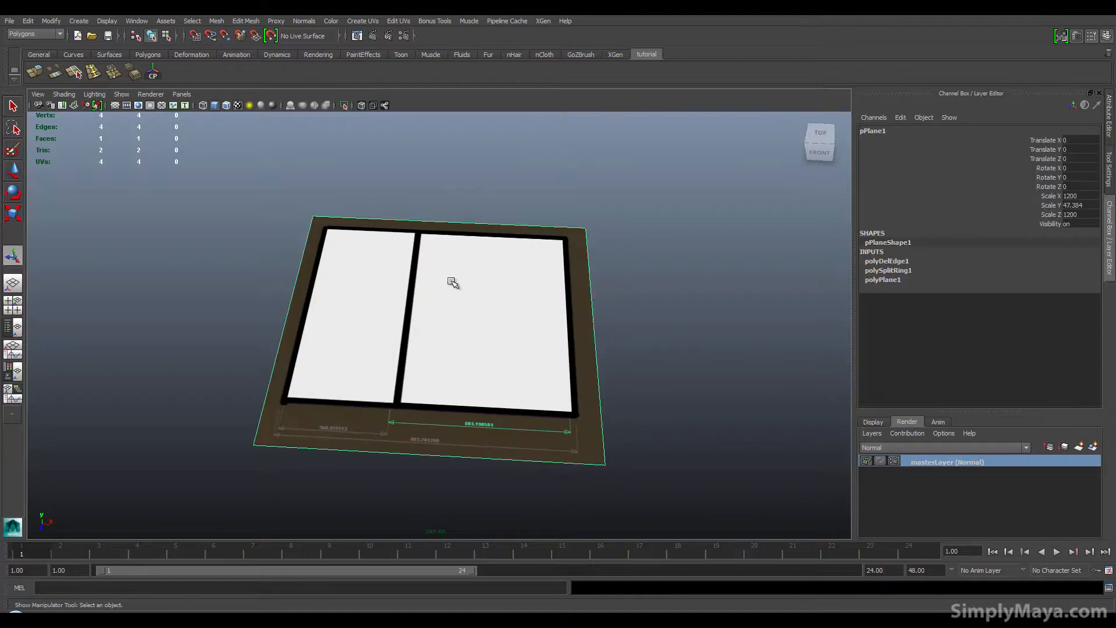
{"action": "left_click_drag", "start_coordinate": [446, 314], "coordinate": [455, 316], "text": "alt"}
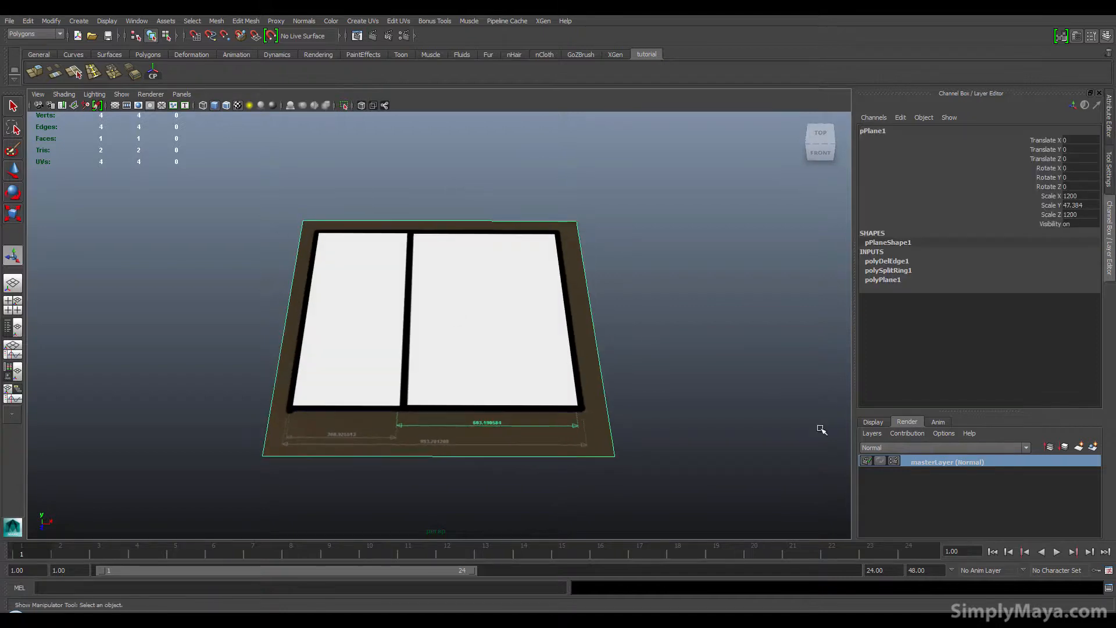
{"action": "left_click", "coordinate": [873, 424]}
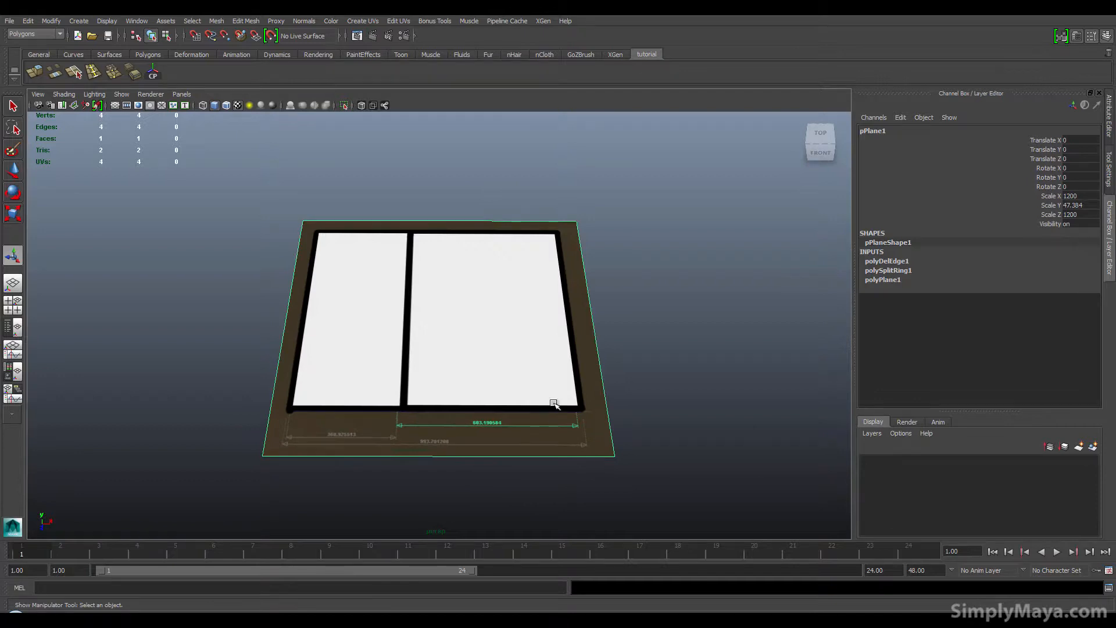
{"action": "left_click", "coordinate": [1092, 447]}
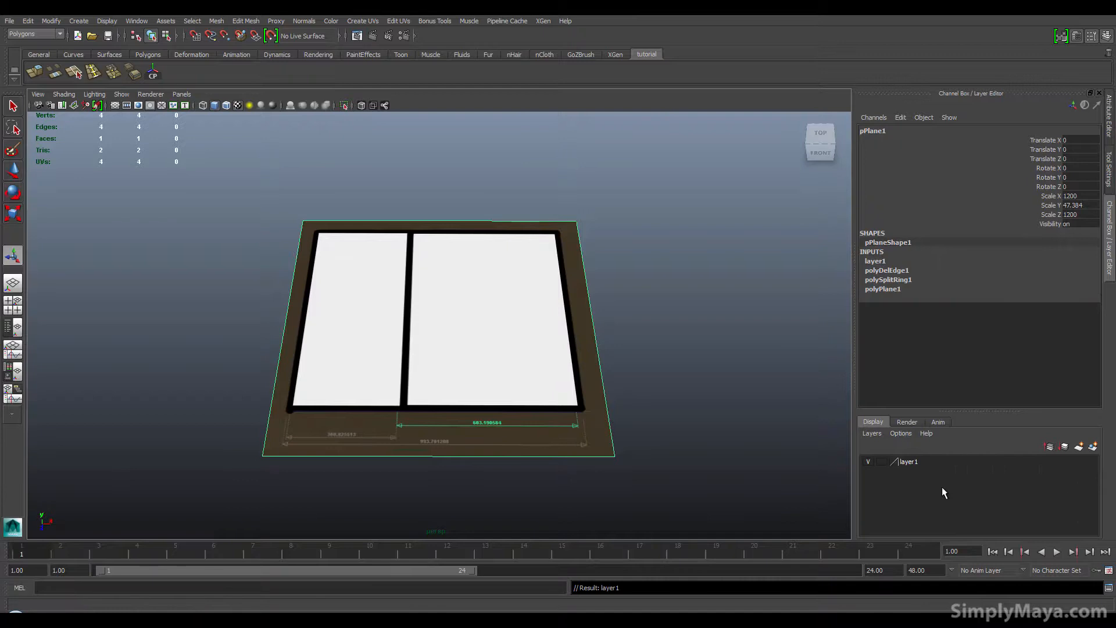
Step: Lower the floor-plan plane slightly along Y with the Move tool
{"action": "left_click", "coordinate": [884, 461]}
{"action": "left_click", "coordinate": [884, 461]}
{"action": "left_click", "coordinate": [885, 461]}
{"action": "left_click", "coordinate": [884, 462]}
{"action": "left_click", "coordinate": [725, 411]}
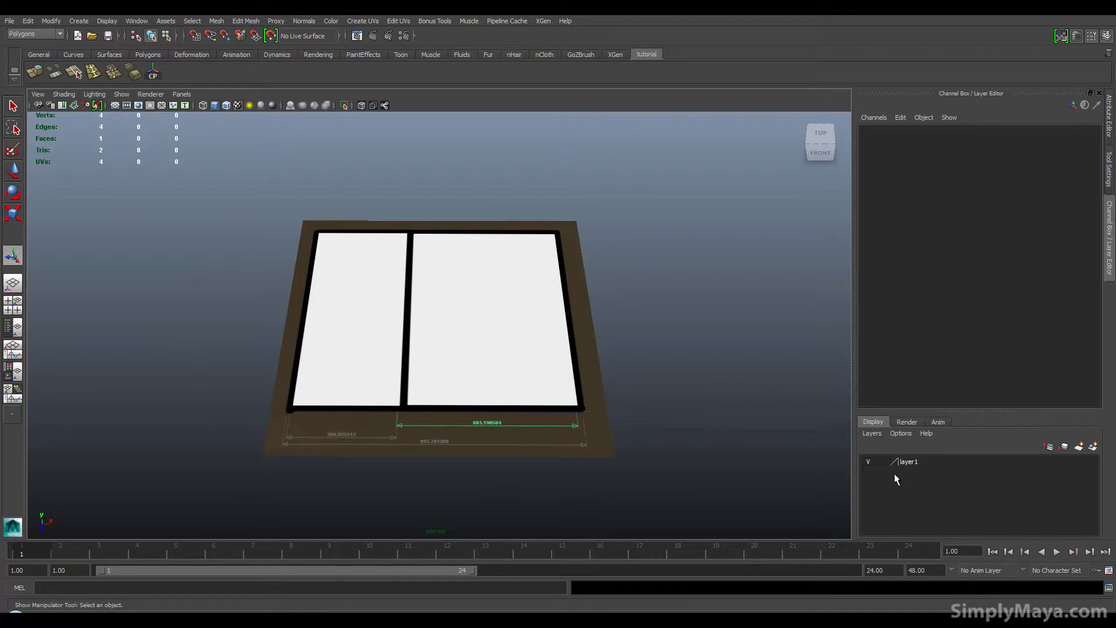
{"action": "left_click", "coordinate": [493, 354]}
{"action": "key", "text": "w"}
{"action": "left_click_drag", "start_coordinate": [456, 349], "coordinate": [426, 328], "text": "alt"}
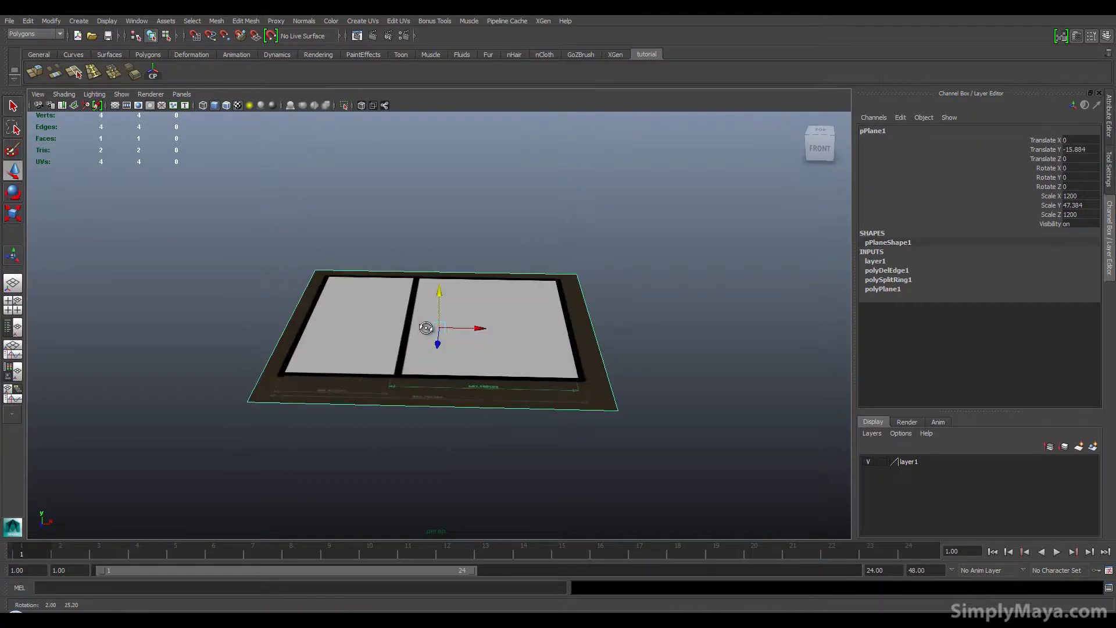
Step: Set the floor-plan layer to reference mode so it can't be selected
{"action": "left_click", "coordinate": [881, 461]}
{"action": "left_click", "coordinate": [880, 462]}
{"action": "left_click", "coordinate": [618, 326]}
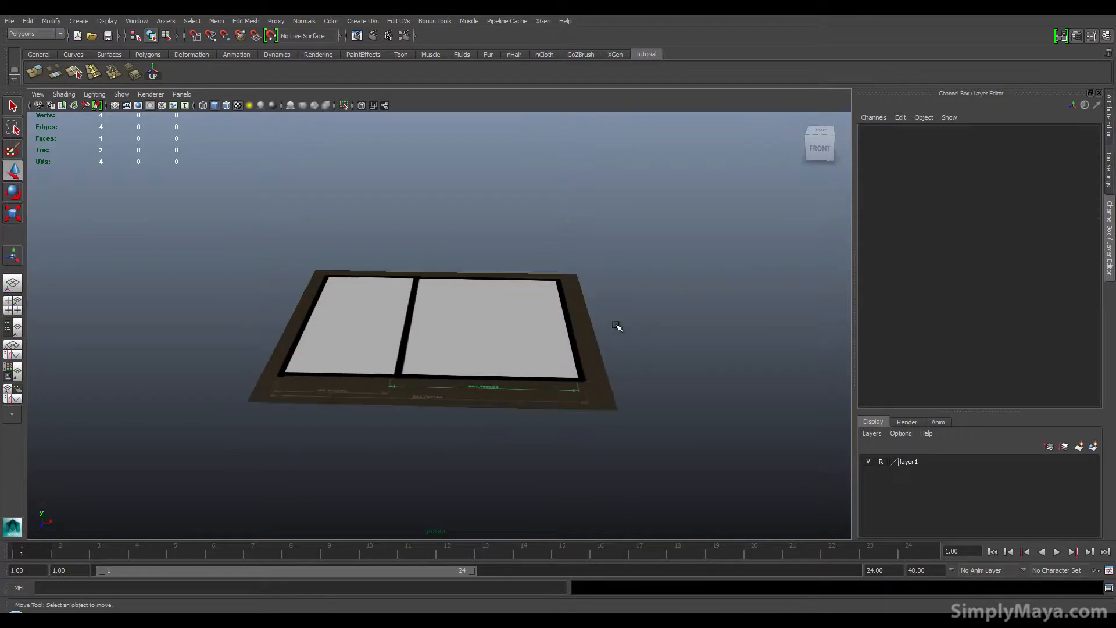
{"action": "left_click_drag", "start_coordinate": [618, 326], "coordinate": [620, 344], "text": "alt"}
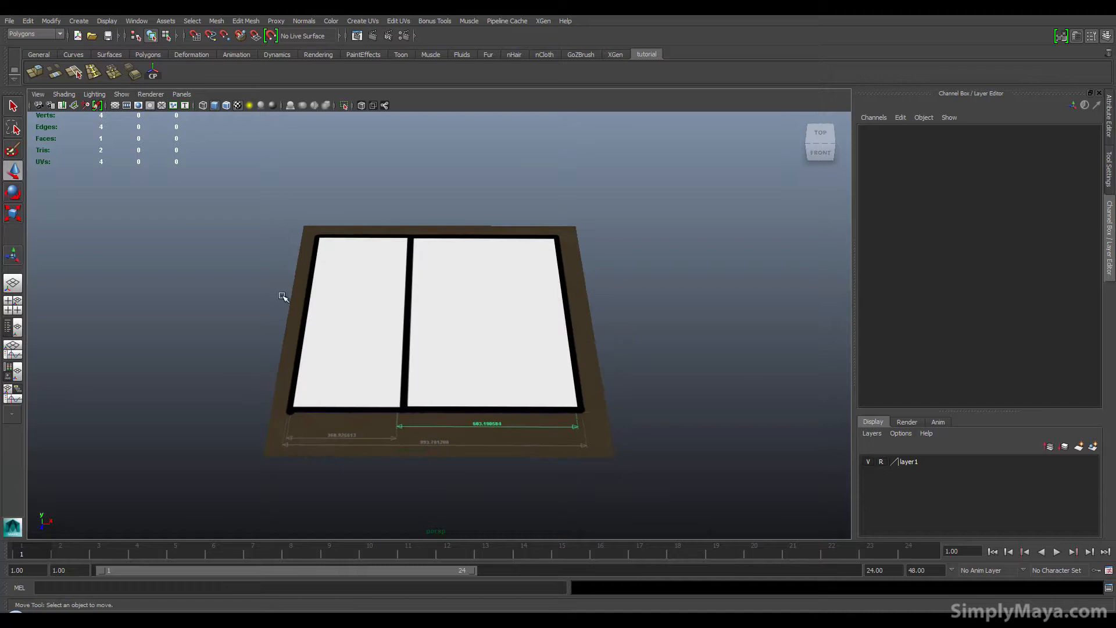
Step: Create a polygon plane and scale it to about 1071 by 821 over the floor plan
{"action": "left_click", "coordinate": [110, 54]}
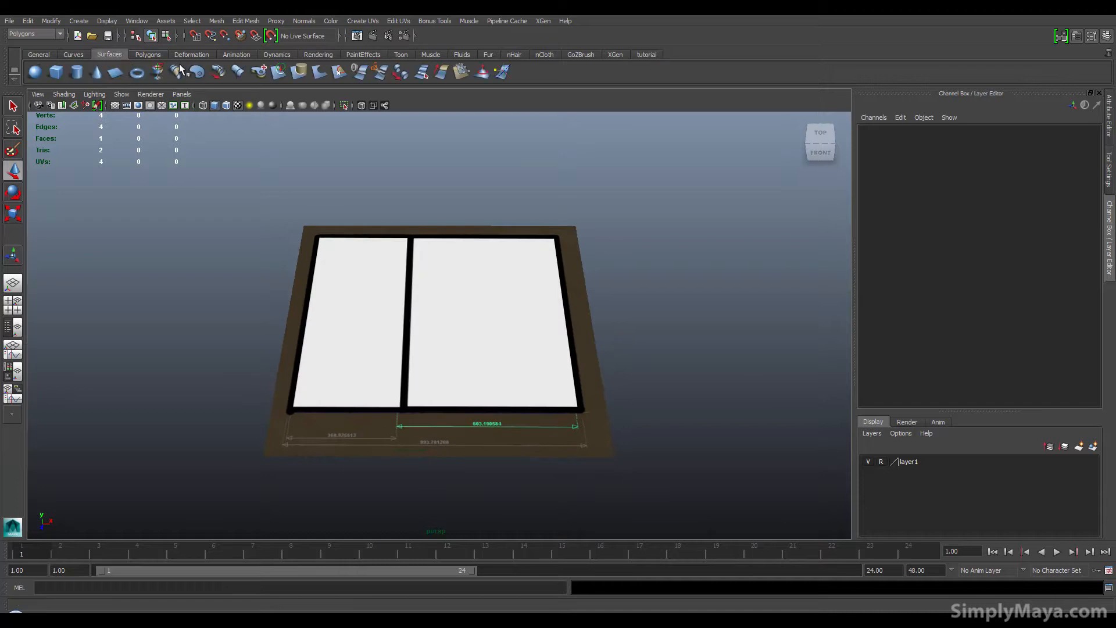
{"action": "left_click", "coordinate": [148, 54]}
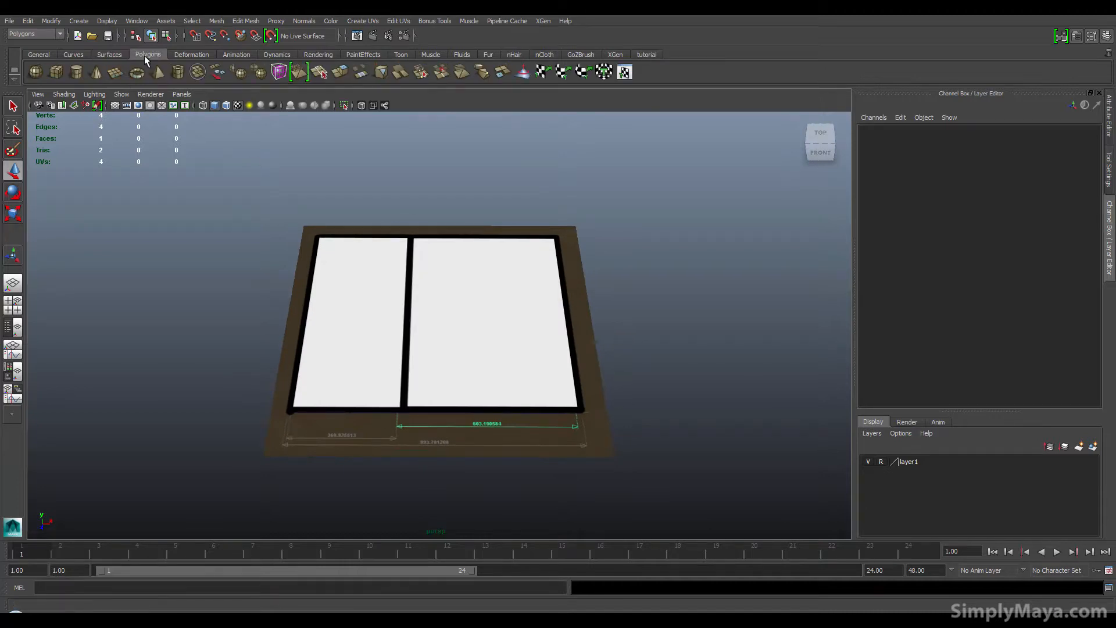
{"action": "left_click", "coordinate": [116, 72]}
{"action": "key", "text": "r"}
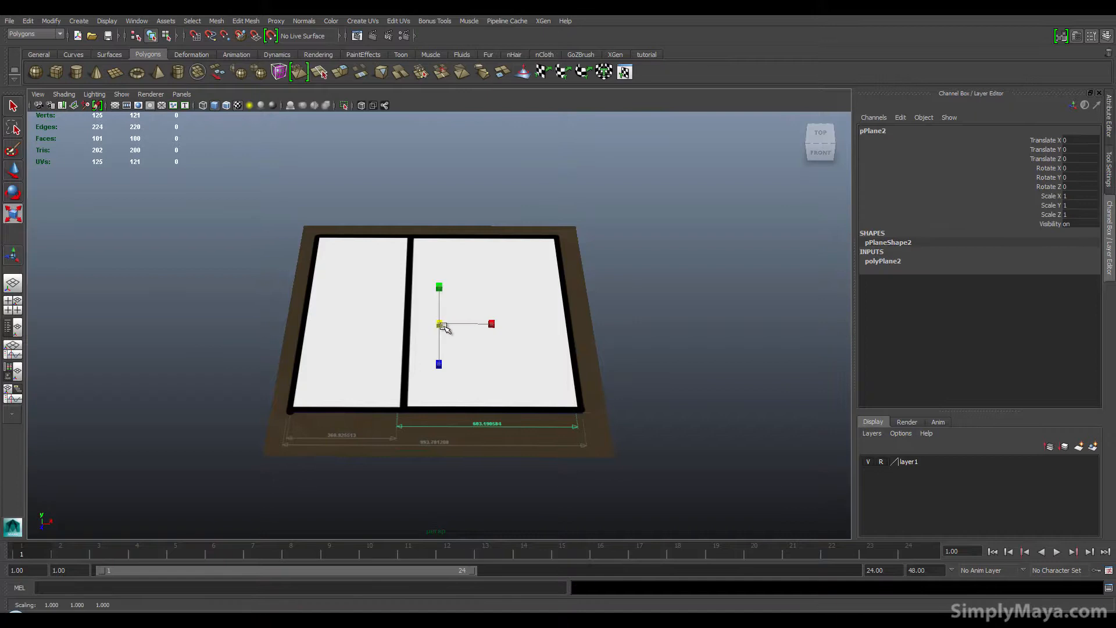
{"action": "left_click_drag", "start_coordinate": [441, 325], "coordinate": [588, 336]}
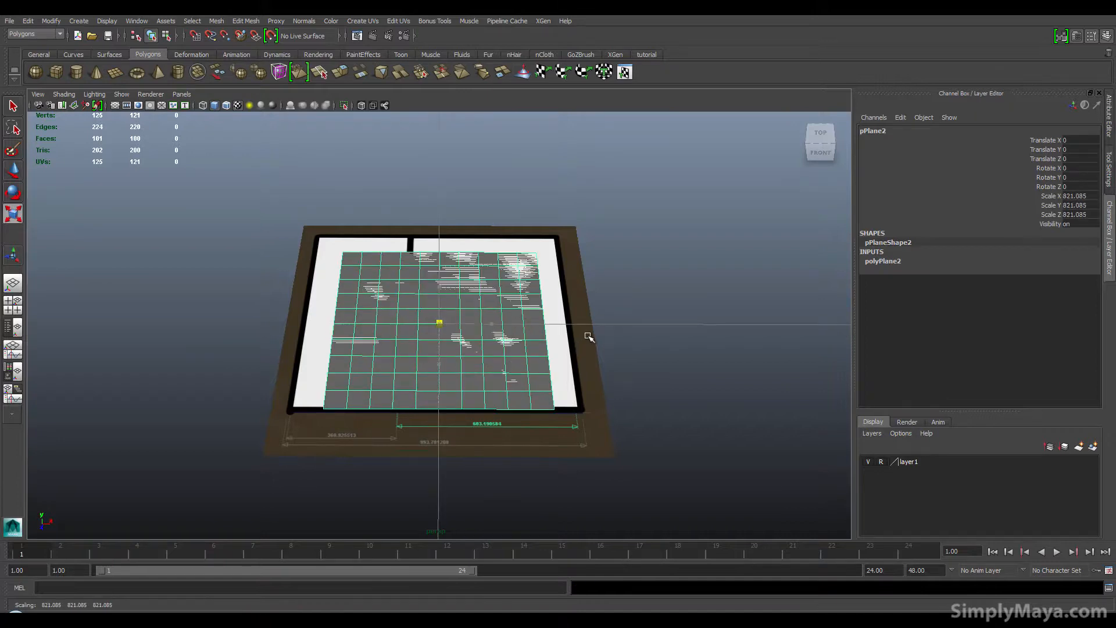
{"action": "left_click_drag", "start_coordinate": [490, 324], "coordinate": [506, 324]}
Step: Set the new plane's subdivisions width and height to 1
{"action": "left_click", "coordinate": [891, 267]}
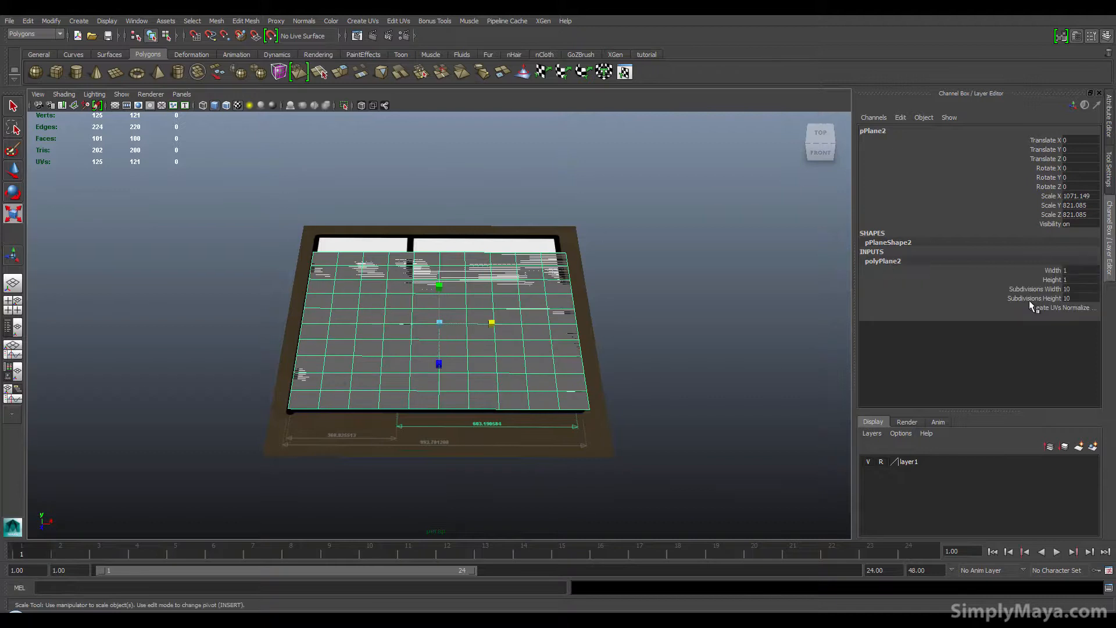
{"action": "left_click_drag", "start_coordinate": [1076, 293], "coordinate": [1069, 305]}
{"action": "type", "text": "1"}
{"action": "key", "text": "Return"}
Step: Try moving the new plane's far-edge vertices with the Move tool, then undo the move
{"action": "right_click_drag", "start_coordinate": [389, 286], "coordinate": [279, 230]}
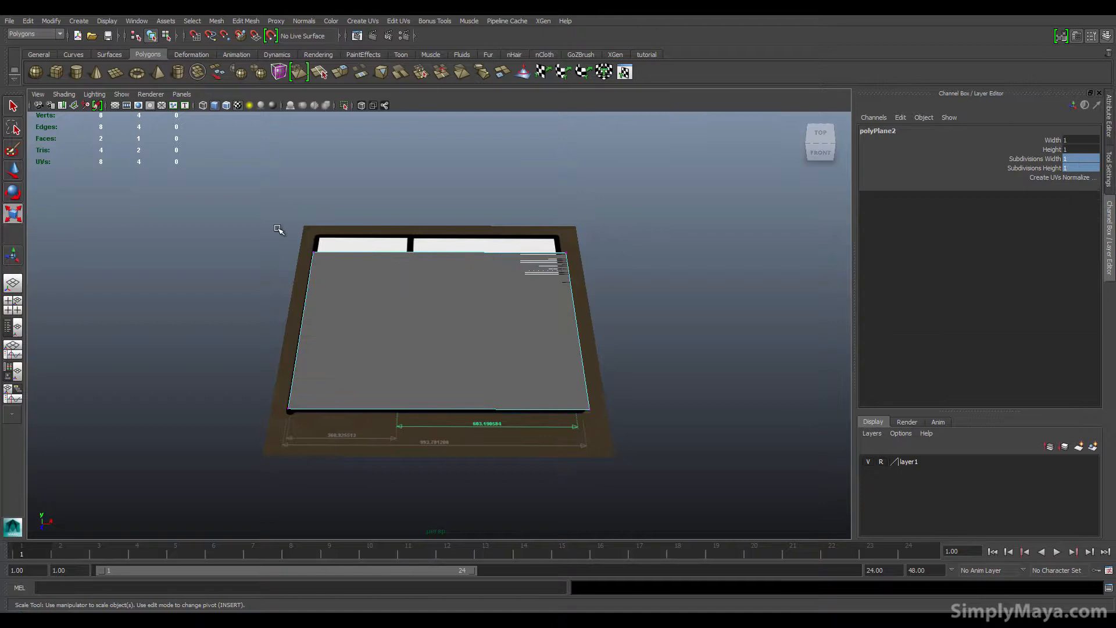
{"action": "left_click_drag", "start_coordinate": [279, 229], "coordinate": [747, 312]}
{"action": "key", "text": "w"}
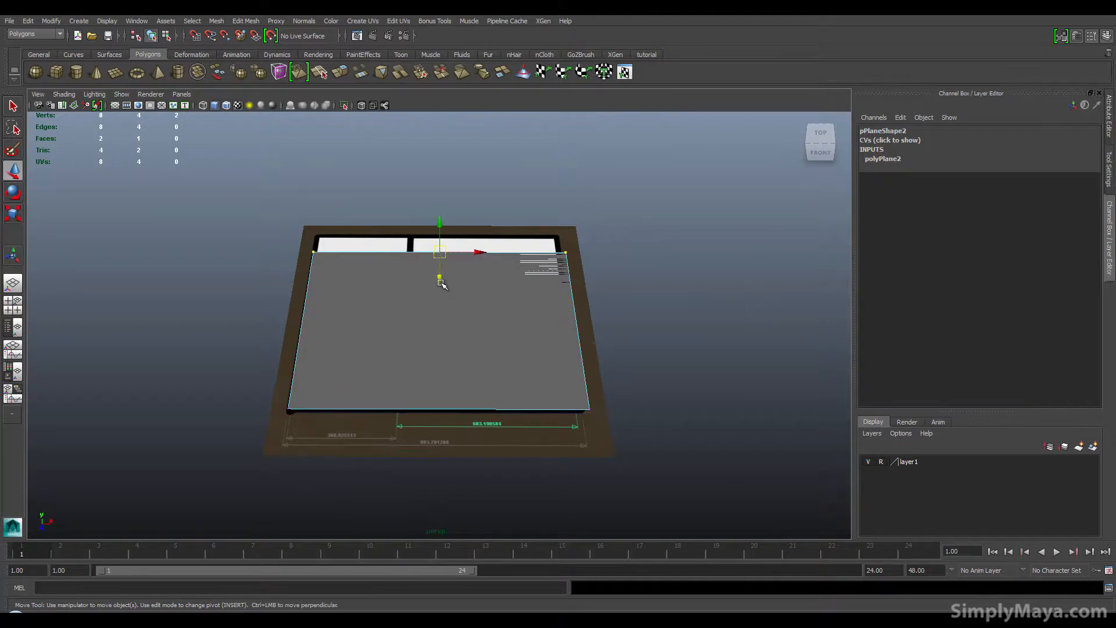
{"action": "left_click_drag", "start_coordinate": [441, 282], "coordinate": [431, 251]}
{"action": "key", "text": "ctrl+z"}
{"action": "right_click_drag", "start_coordinate": [431, 328], "coordinate": [481, 318]}
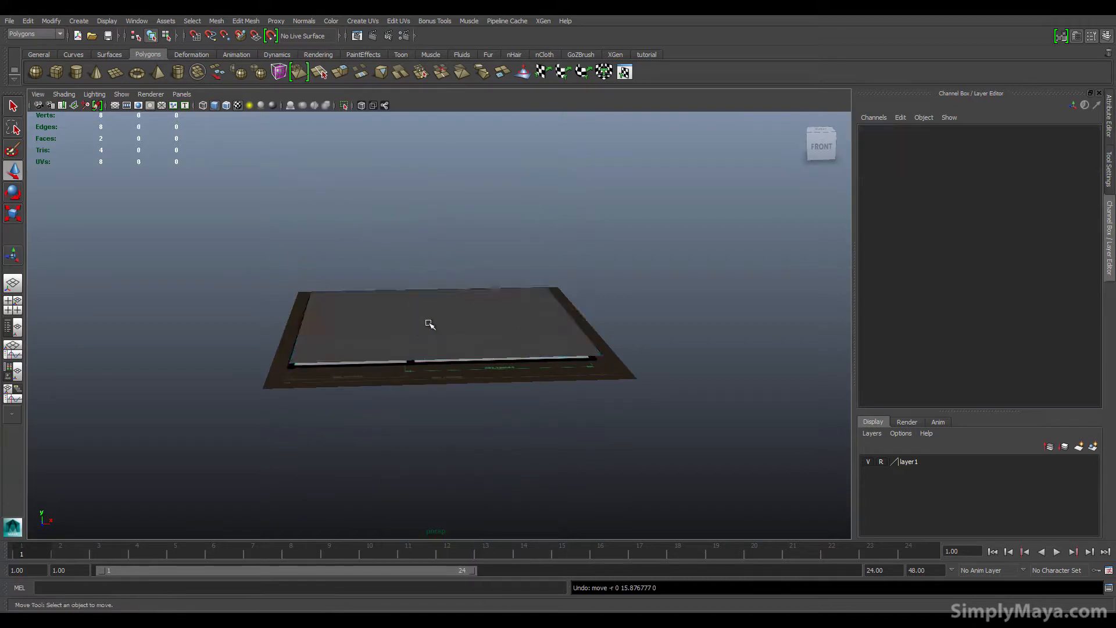
Step: Select the floor plane and turn on X-Ray shading in the viewport
{"action": "left_click", "coordinate": [430, 324]}
{"action": "left_click_drag", "start_coordinate": [417, 310], "coordinate": [403, 358], "text": "alt"}
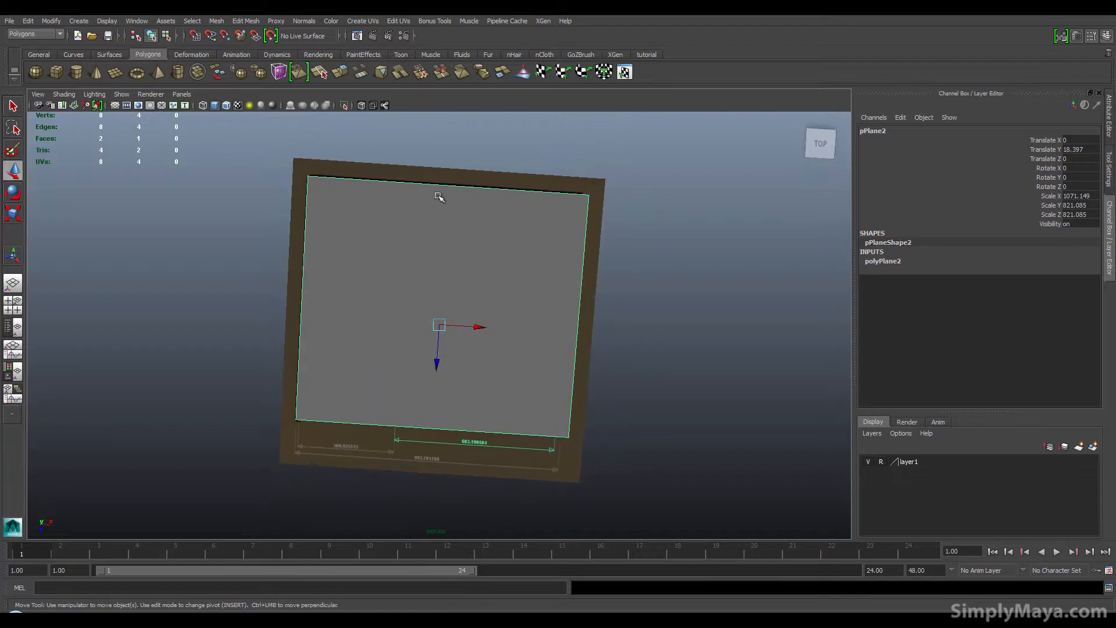
{"action": "mouse_move", "coordinate": [337, 180]}
{"action": "left_mouse_down", "text": "alt"}
{"action": "mouse_move", "coordinate": [356, 181]}
{"action": "mouse_move", "coordinate": [336, 179]}
{"action": "left_mouse_up", "text": "alt"}
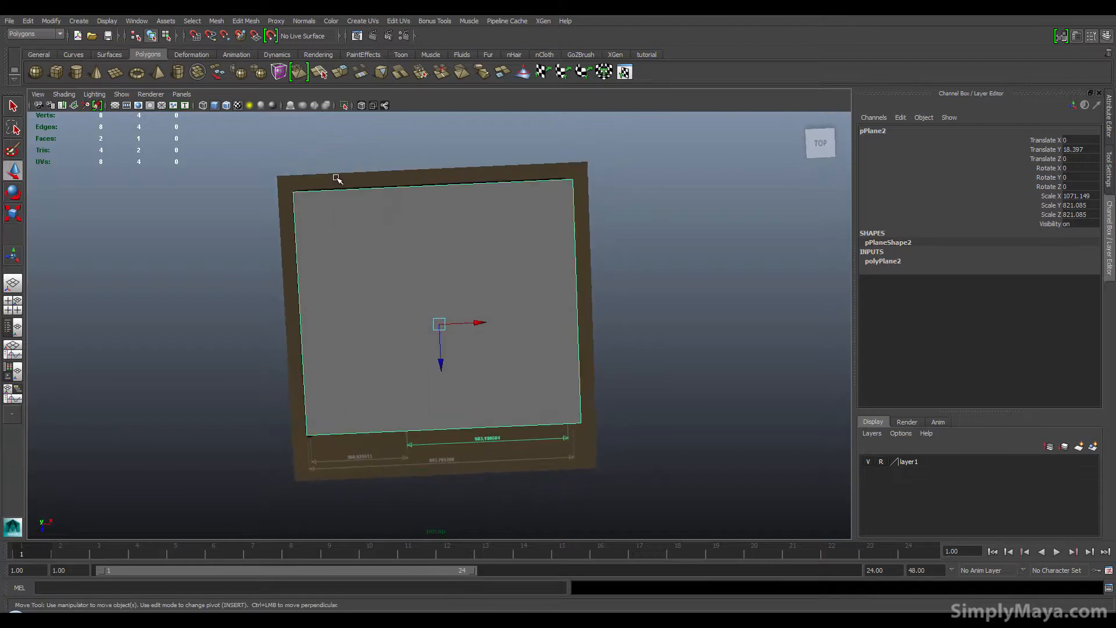
{"action": "left_click", "coordinate": [71, 96]}
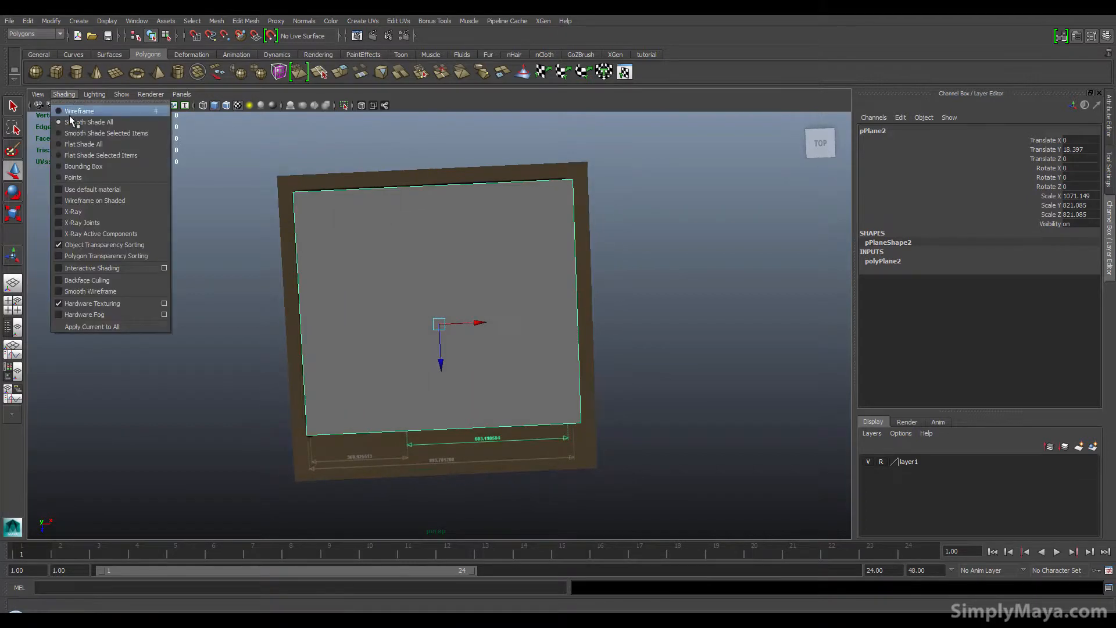
{"action": "left_click", "coordinate": [103, 215]}
{"action": "left_click_drag", "start_coordinate": [256, 267], "coordinate": [299, 256], "text": "alt"}
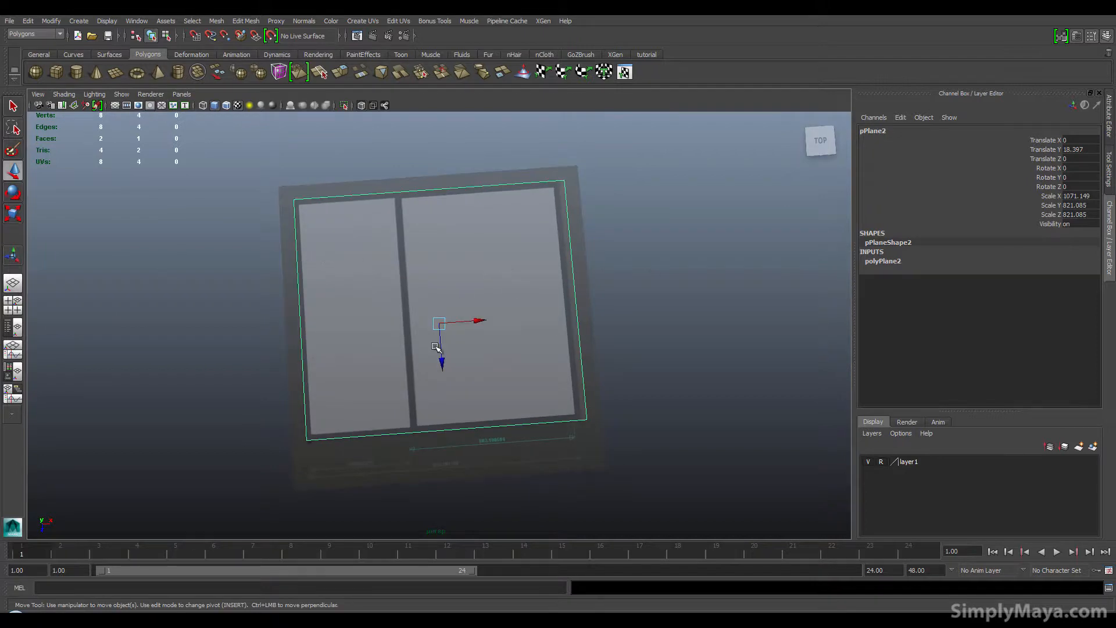
Step: Maximize the top view, switch to the Rendering menu set and turn on textured display
{"action": "left_click", "coordinate": [16, 307]}
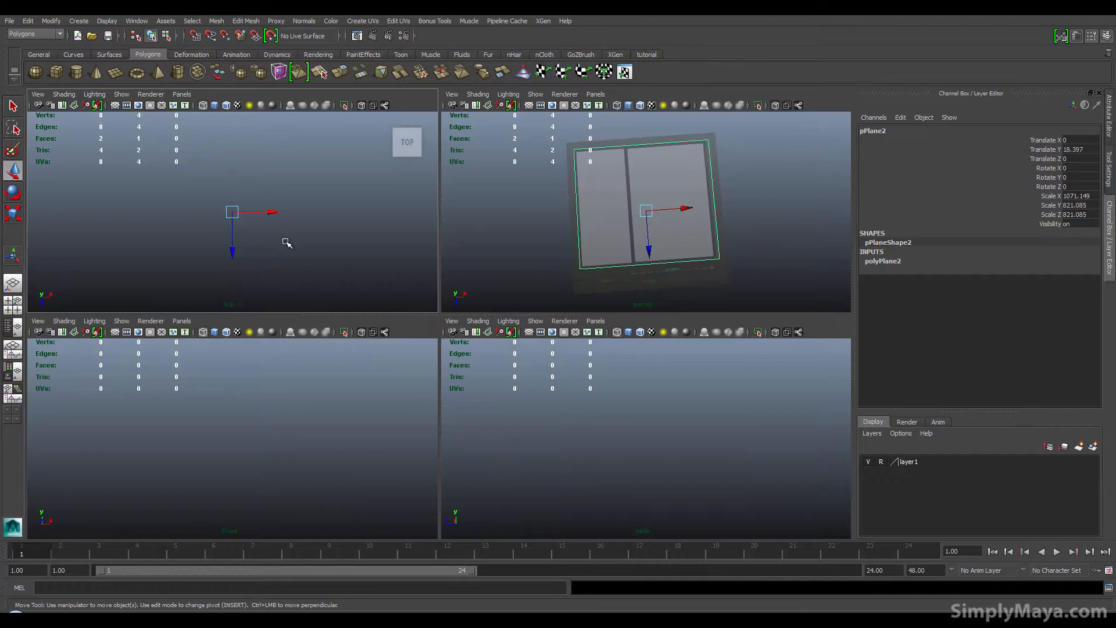
{"action": "key", "text": "f"}
{"action": "key", "text": "space"}
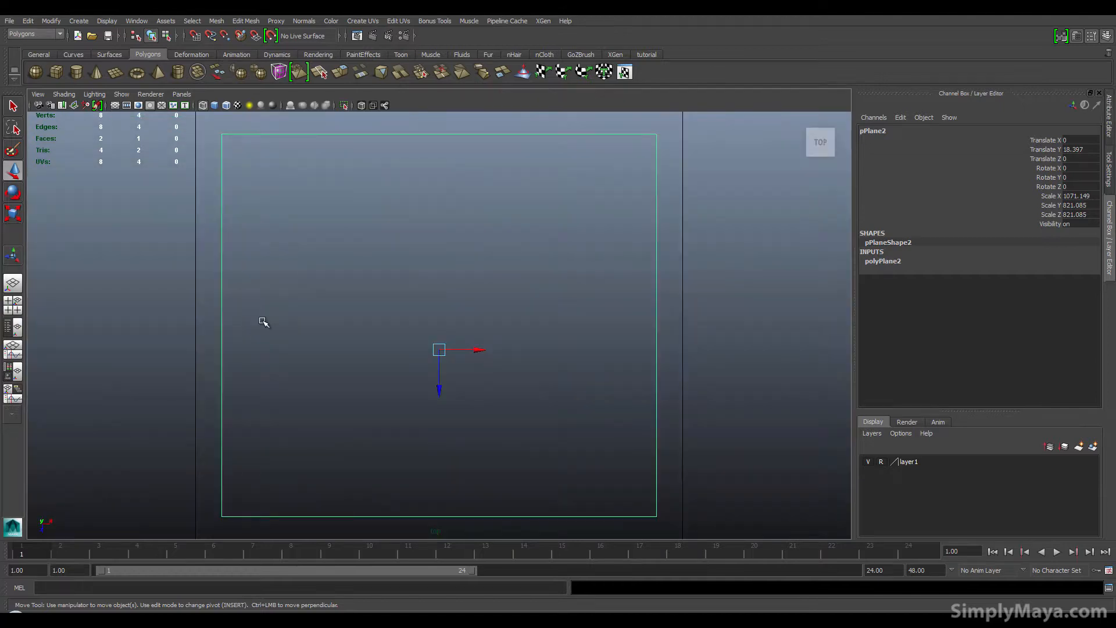
{"action": "key", "text": "F6"}
{"action": "left_click", "coordinate": [190, 296]}
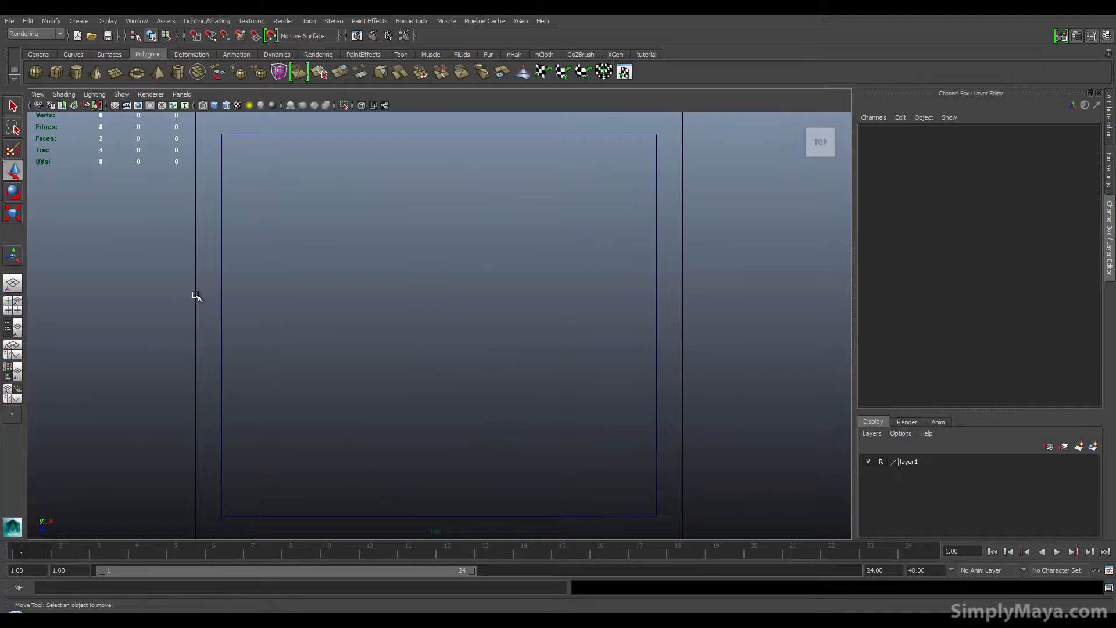
{"action": "scroll", "coordinate": [241, 328], "scroll_direction": "down", "scroll_amount": 5}
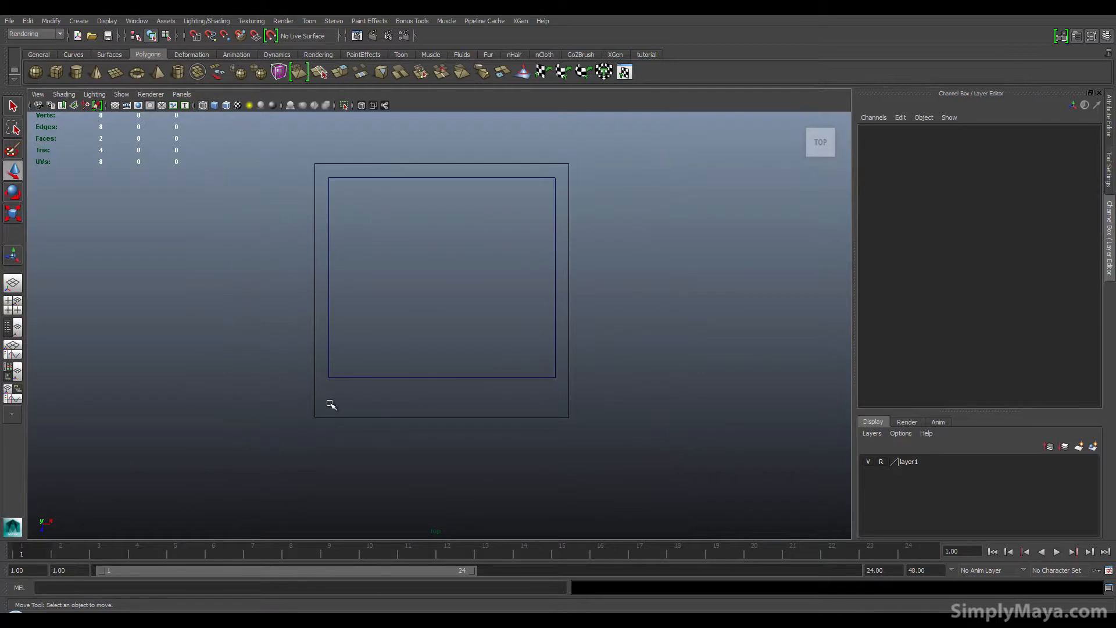
{"action": "key", "text": "6"}
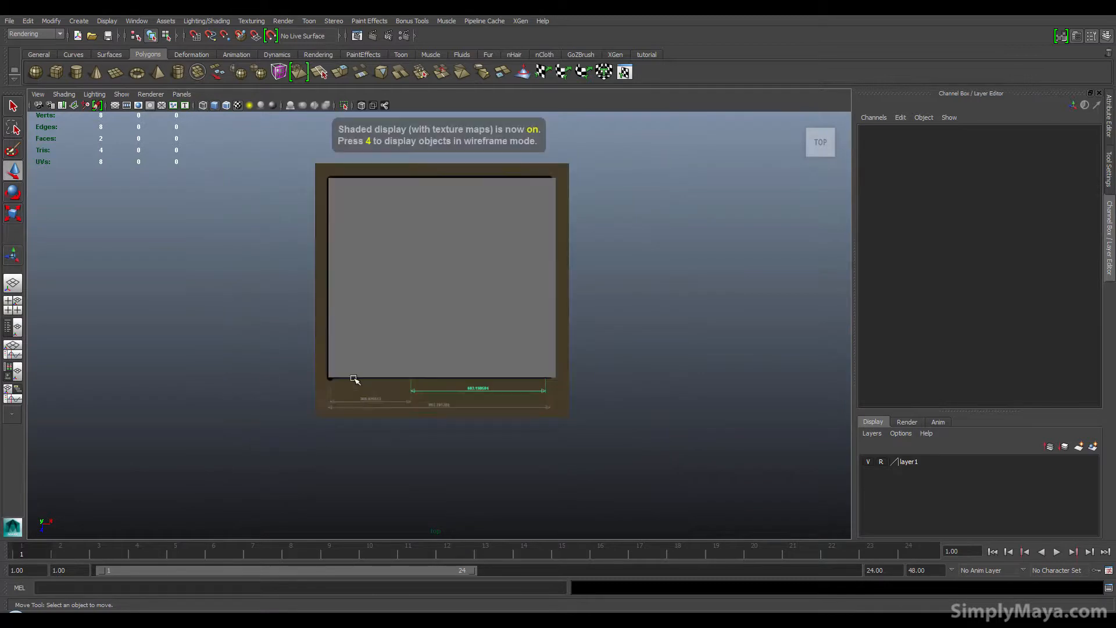
Step: Select the plane in the top view and turn X-Ray shading back on
{"action": "middle_click_drag", "start_coordinate": [344, 357], "coordinate": [372, 378], "text": "alt"}
{"action": "left_click", "coordinate": [410, 341]}
{"action": "middle_click_drag", "start_coordinate": [433, 343], "coordinate": [391, 344], "text": "alt"}
{"action": "right_click_drag", "start_coordinate": [459, 369], "coordinate": [529, 358], "text": "alt"}
{"action": "middle_click_drag", "start_coordinate": [528, 359], "coordinate": [523, 386], "text": "alt"}
{"action": "left_click", "coordinate": [64, 94]}
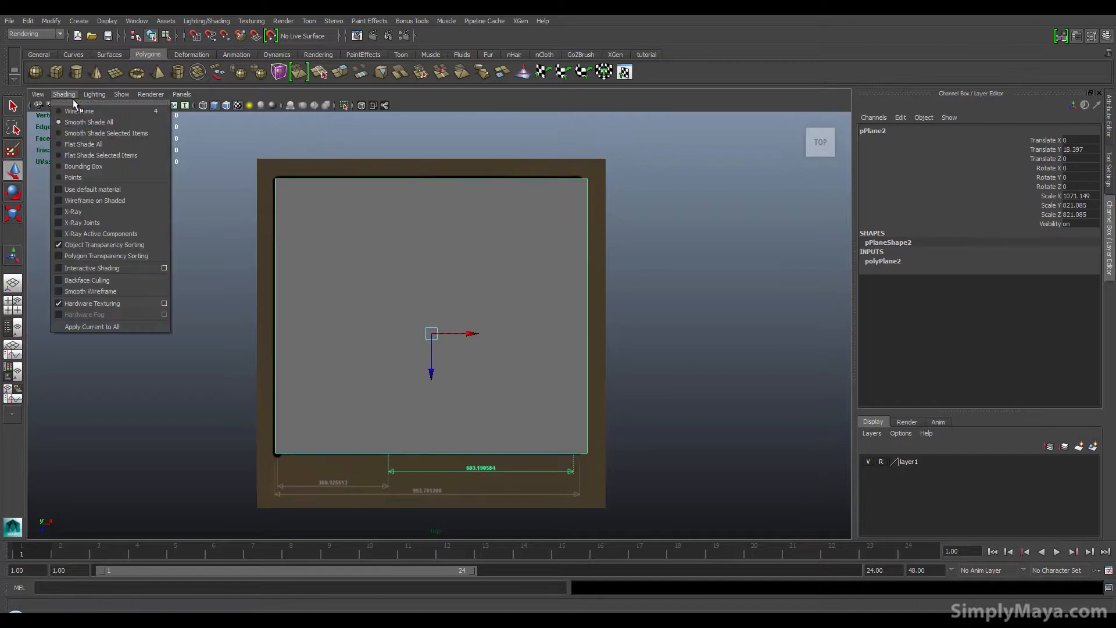
{"action": "left_click", "coordinate": [88, 215]}
Step: Move the plane's right and top edge vertices to line up with the floor plan's outer walls
{"action": "middle_click_drag", "start_coordinate": [251, 294], "coordinate": [239, 279], "text": "alt"}
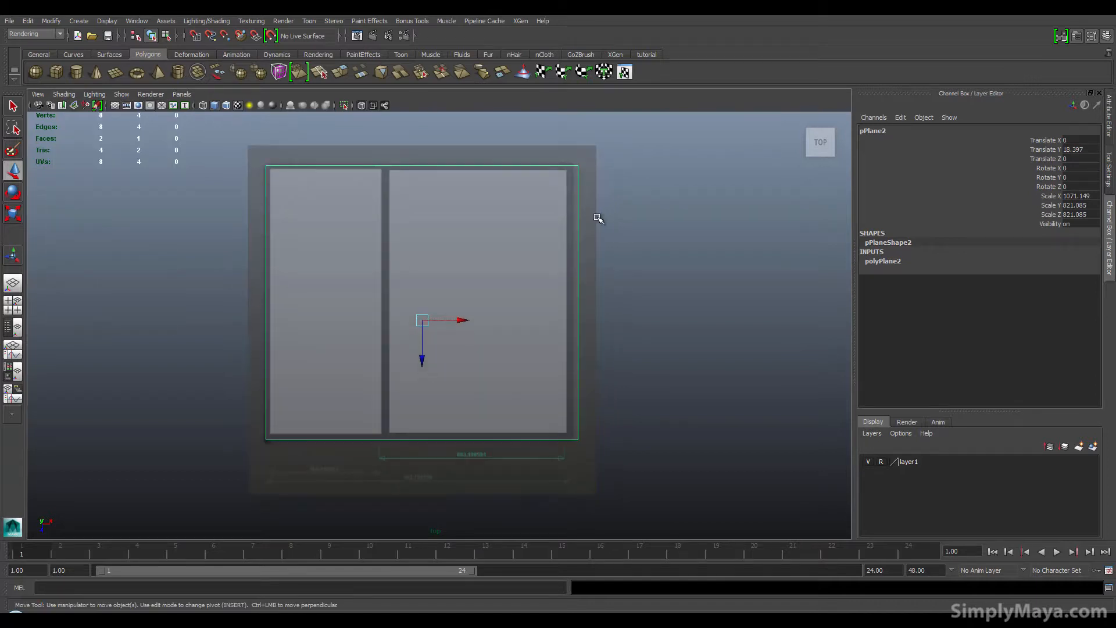
{"action": "right_click_drag", "start_coordinate": [580, 213], "coordinate": [526, 212]}
{"action": "left_click_drag", "start_coordinate": [545, 161], "coordinate": [662, 459]}
{"action": "left_click_drag", "start_coordinate": [618, 302], "coordinate": [611, 303]}
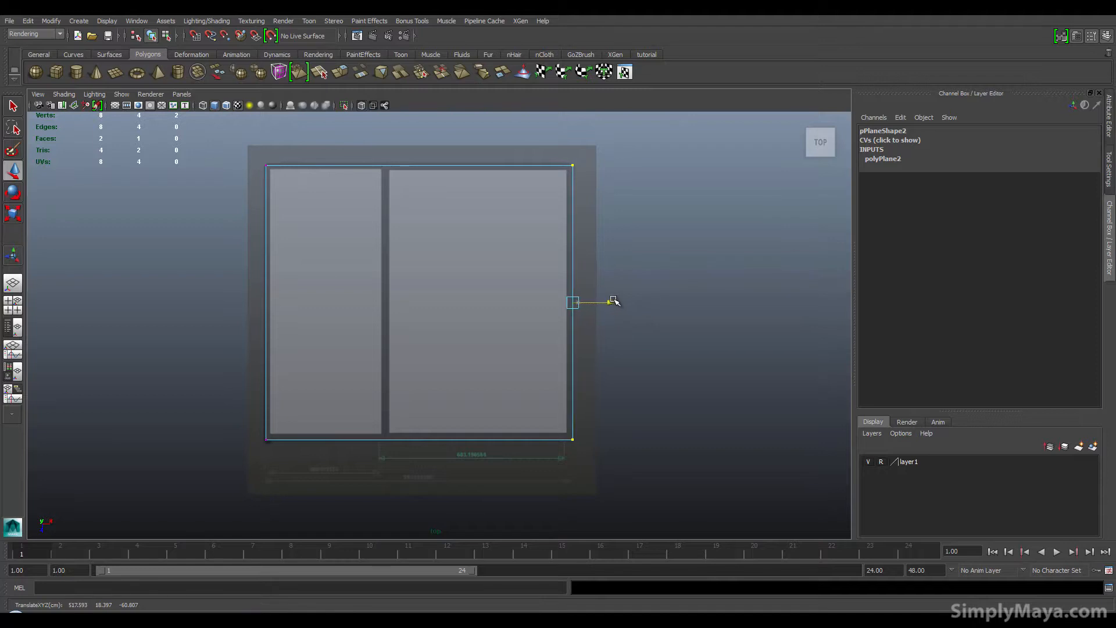
{"action": "left_click_drag", "start_coordinate": [246, 152], "coordinate": [668, 206]}
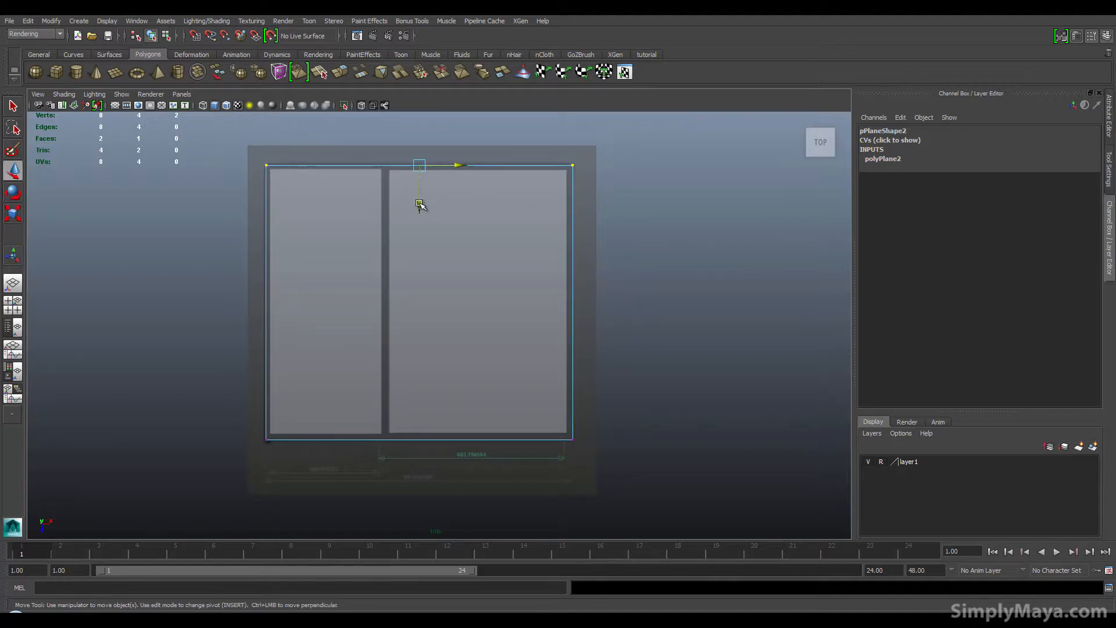
{"action": "left_click_drag", "start_coordinate": [420, 206], "coordinate": [423, 202]}
Step: Move the plane's bottom and left edge vertices to line up with the floor plan's outer walls
{"action": "left_click_drag", "start_coordinate": [232, 406], "coordinate": [613, 472]}
{"action": "middle_click_drag", "start_coordinate": [489, 377], "coordinate": [688, 241], "text": "alt"}
{"action": "right_click_drag", "start_coordinate": [318, 390], "coordinate": [578, 364], "text": "alt"}
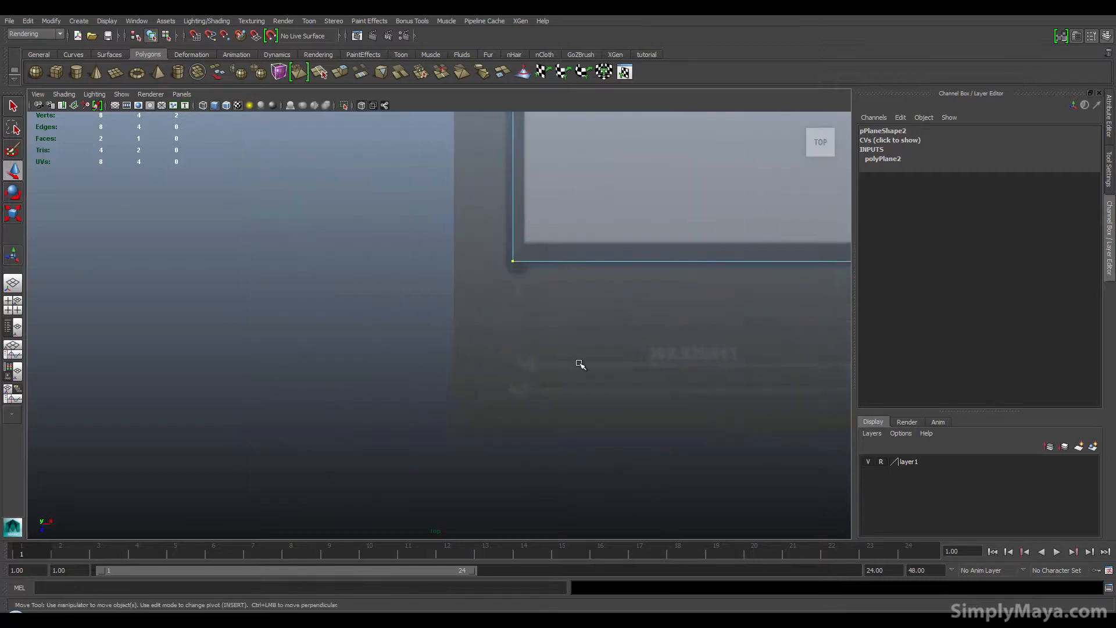
{"action": "middle_click_drag", "start_coordinate": [575, 359], "coordinate": [202, 431], "text": "alt"}
{"action": "right_click_drag", "start_coordinate": [498, 439], "coordinate": [625, 440], "text": "alt"}
{"action": "middle_click_drag", "start_coordinate": [625, 440], "coordinate": [292, 418], "text": "alt"}
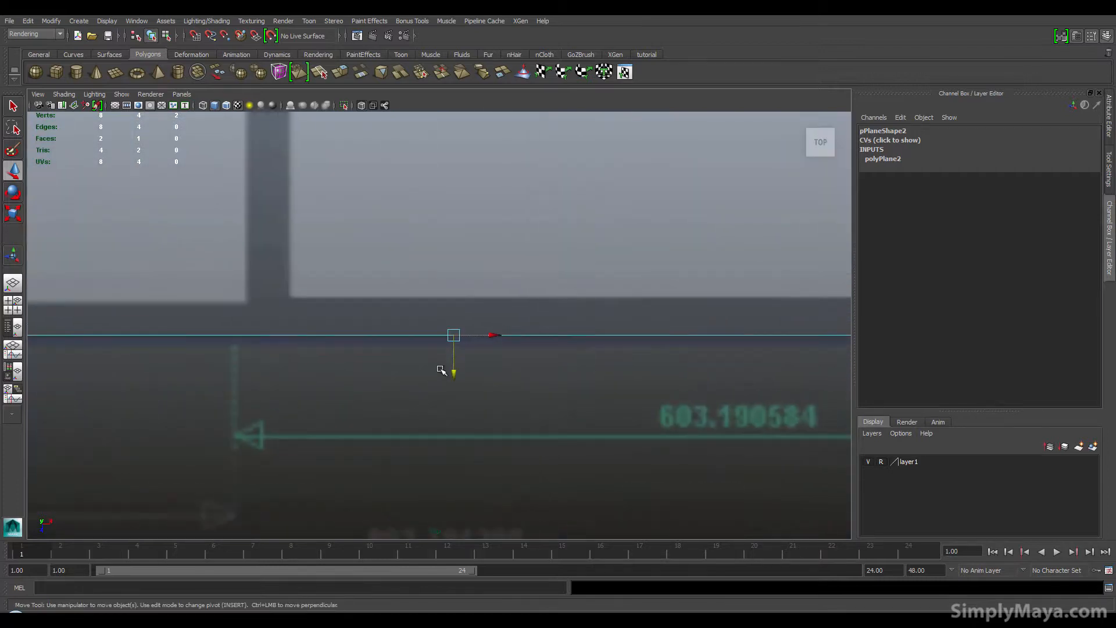
{"action": "right_click_drag", "start_coordinate": [451, 368], "coordinate": [318, 327], "text": "alt"}
{"action": "middle_click_drag", "start_coordinate": [369, 323], "coordinate": [356, 361], "text": "alt"}
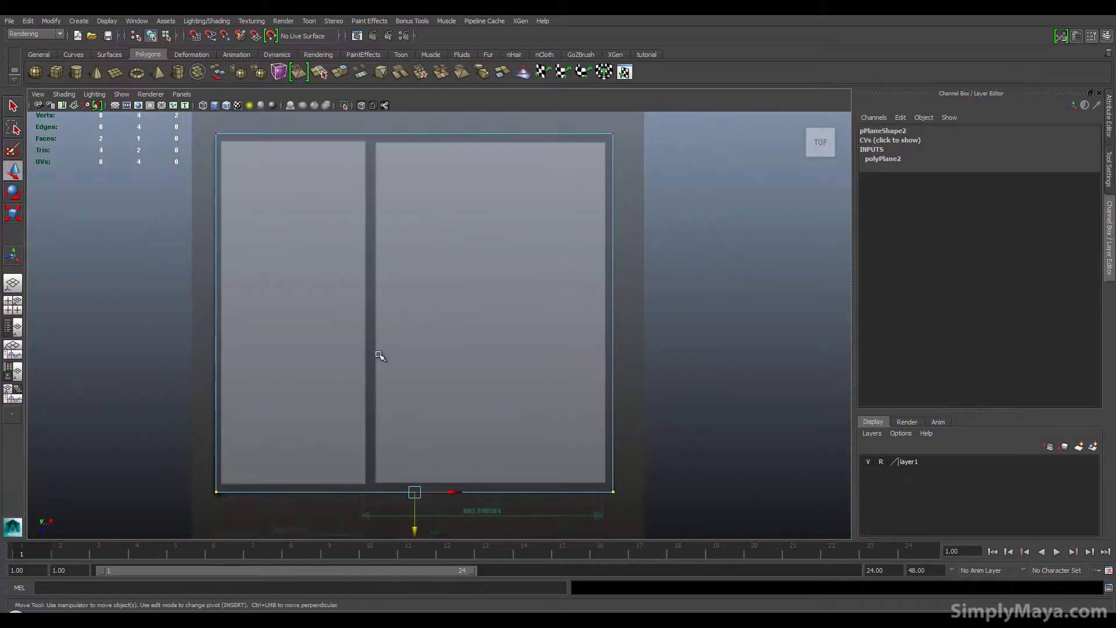
{"action": "left_click_drag", "start_coordinate": [197, 125], "coordinate": [255, 510]}
{"action": "left_click_drag", "start_coordinate": [257, 315], "coordinate": [255, 314]}
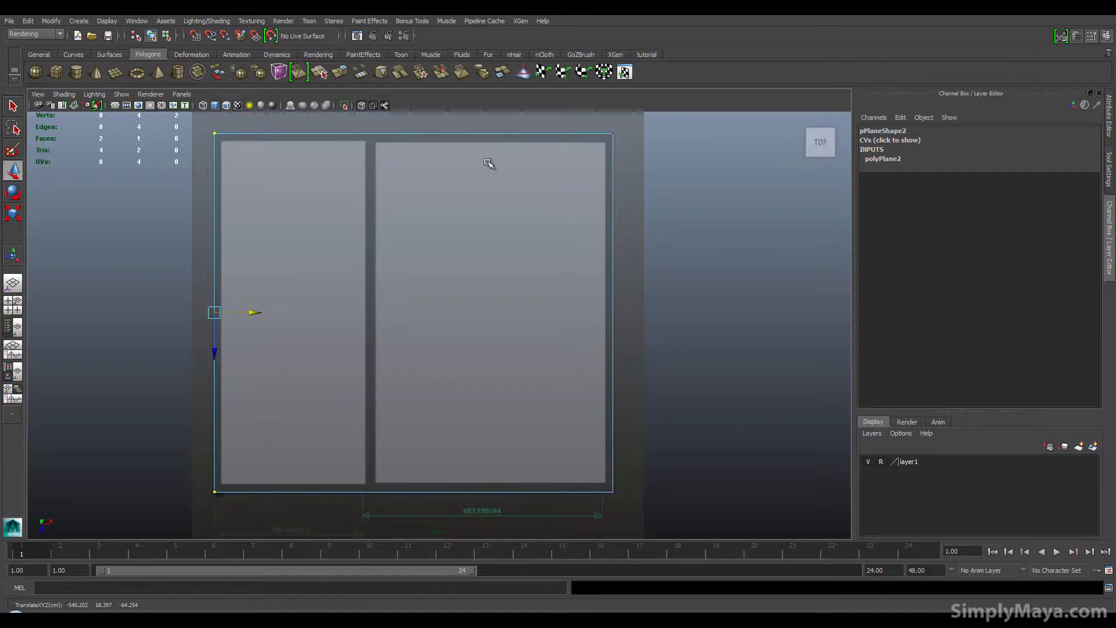
Step: Insert horizontal edge loops along the top and bottom walls with the Insert Edge Loop tool from the tutorial shelf
{"action": "left_click", "coordinate": [655, 54]}
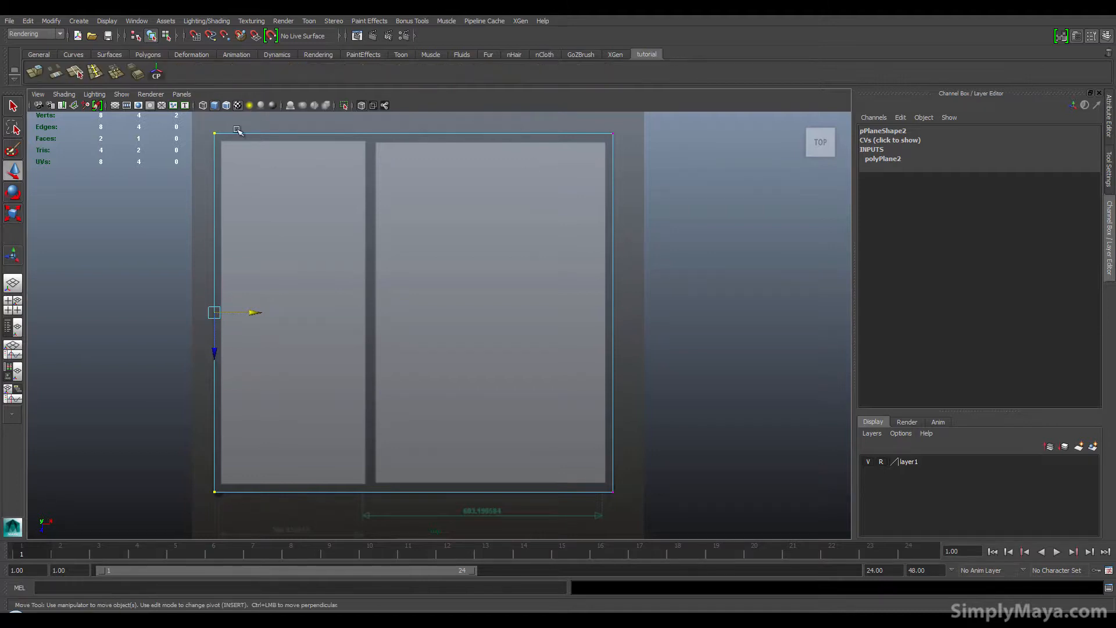
{"action": "left_click", "coordinate": [93, 74]}
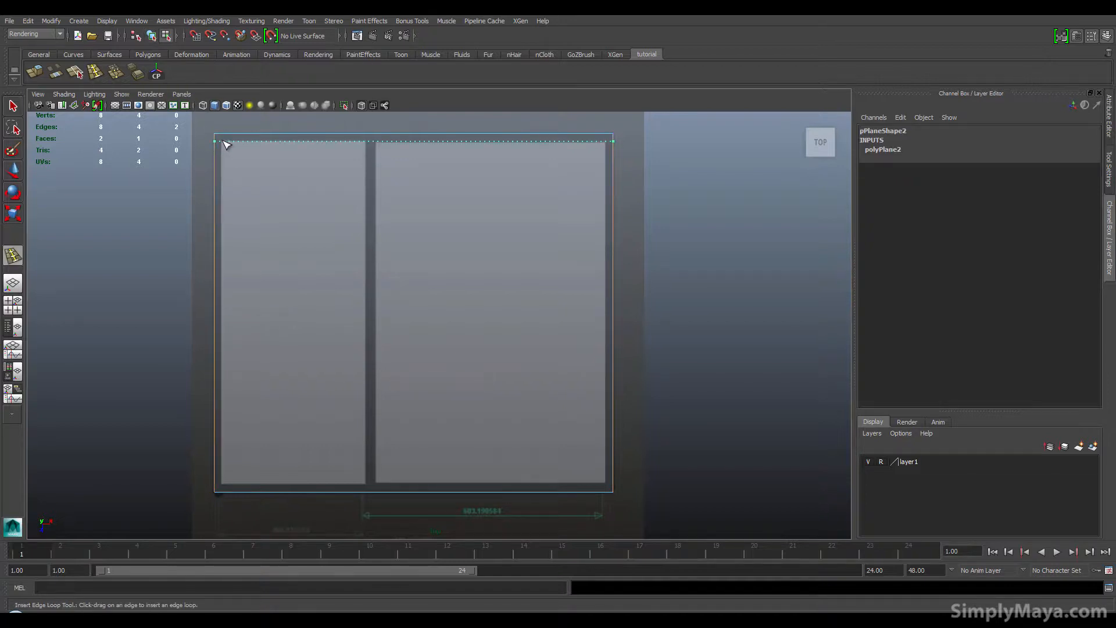
{"action": "left_click", "coordinate": [225, 141]}
{"action": "left_click", "coordinate": [221, 470]}
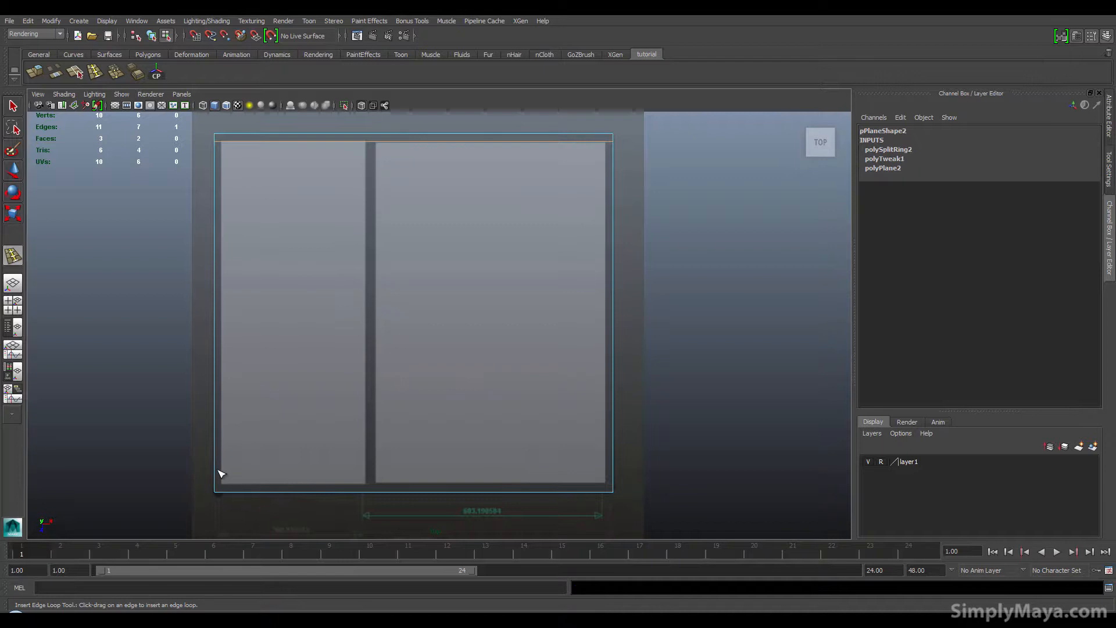
Step: Insert vertical edge loops along both sides of the partition wall and the left and right walls
{"action": "left_click_drag", "start_coordinate": [215, 471], "coordinate": [368, 487]}
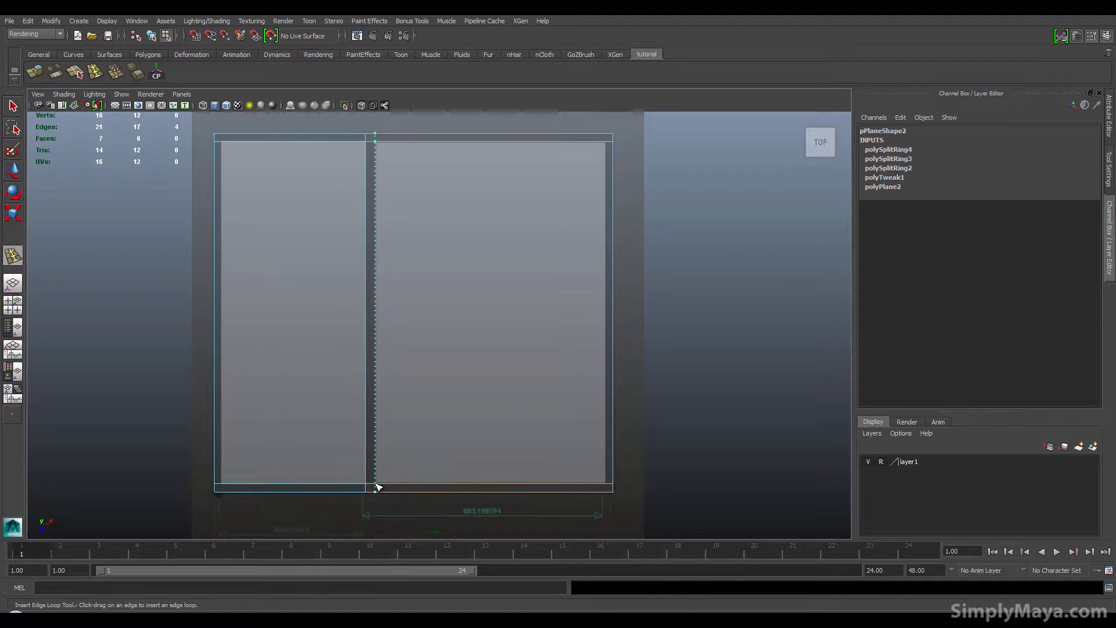
{"action": "left_click", "coordinate": [374, 485]}
{"action": "left_click_drag", "start_coordinate": [598, 485], "coordinate": [608, 488]}
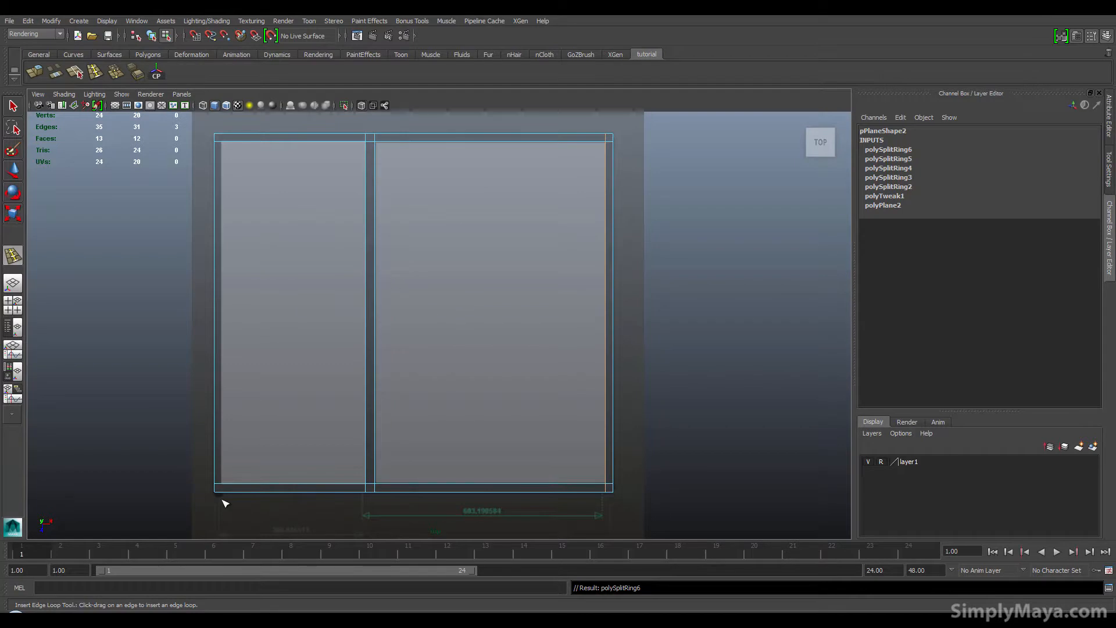
{"action": "left_click_drag", "start_coordinate": [227, 486], "coordinate": [224, 487]}
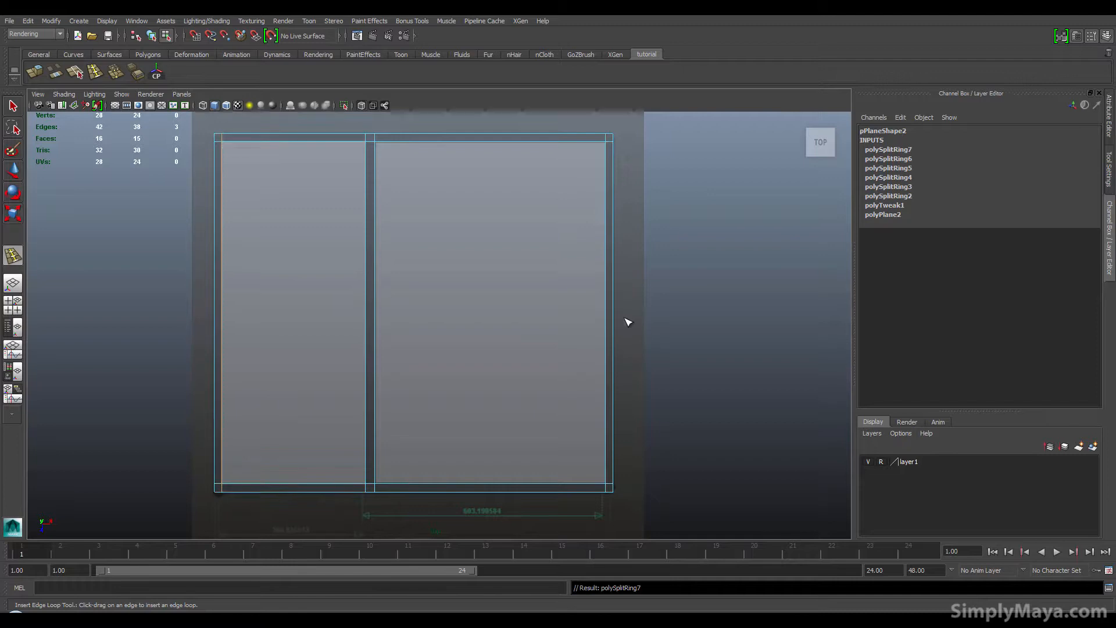
Step: Turn off X-Ray shading in the perspective view
{"action": "key", "text": "space"}
{"action": "left_click_drag", "start_coordinate": [642, 269], "coordinate": [538, 232], "text": "alt"}
{"action": "right_click_drag", "start_coordinate": [538, 232], "coordinate": [735, 254], "text": "alt"}
{"action": "left_click_drag", "start_coordinate": [736, 258], "coordinate": [677, 256], "text": "alt"}
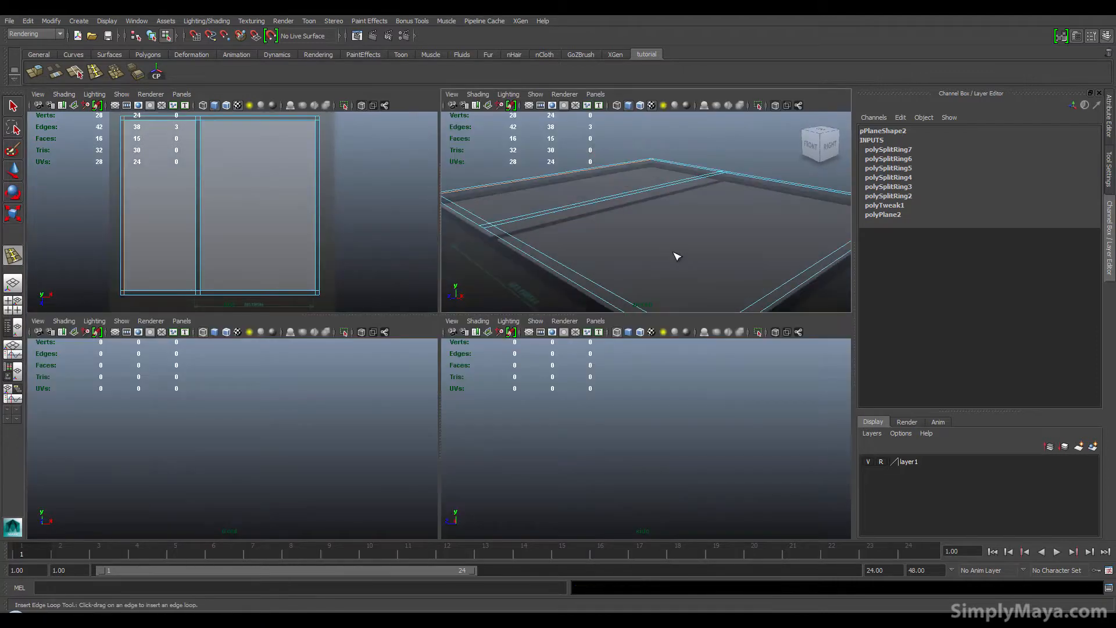
{"action": "key", "text": "space"}
{"action": "left_click_drag", "start_coordinate": [391, 289], "coordinate": [413, 352], "text": "alt"}
{"action": "left_click", "coordinate": [65, 94]}
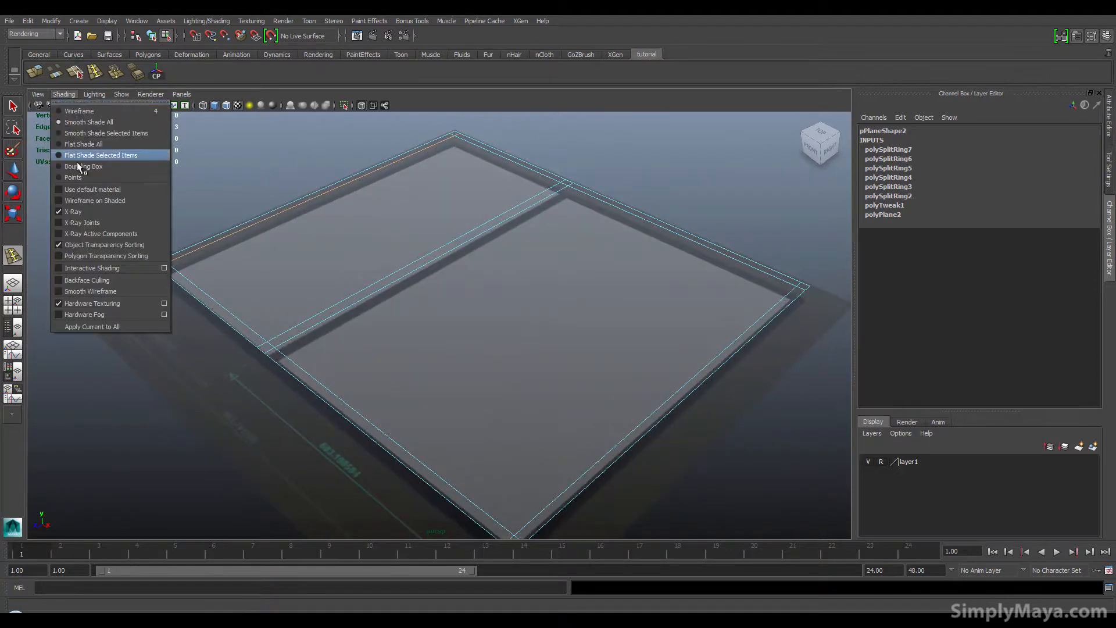
{"action": "left_click", "coordinate": [78, 209]}
{"action": "scroll", "coordinate": [408, 297], "scroll_direction": "down", "scroll_amount": 2}
{"action": "middle_click_drag", "start_coordinate": [432, 299], "coordinate": [387, 283], "text": "alt"}
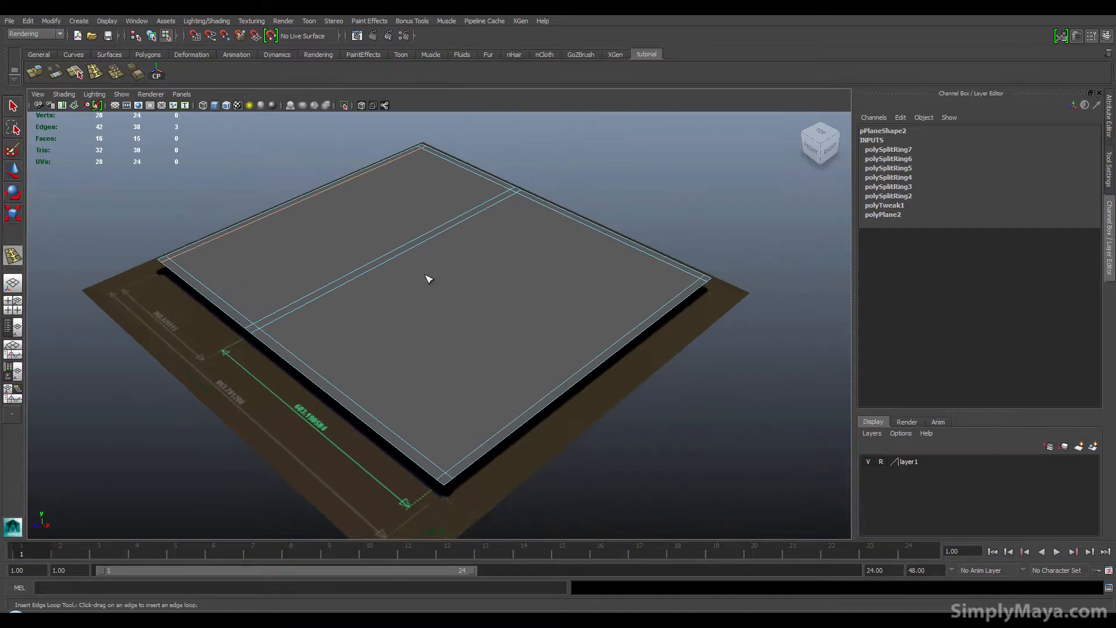
Step: Try inserting an extra edge loop across the plane, then undo it
{"action": "key", "text": "F8"}
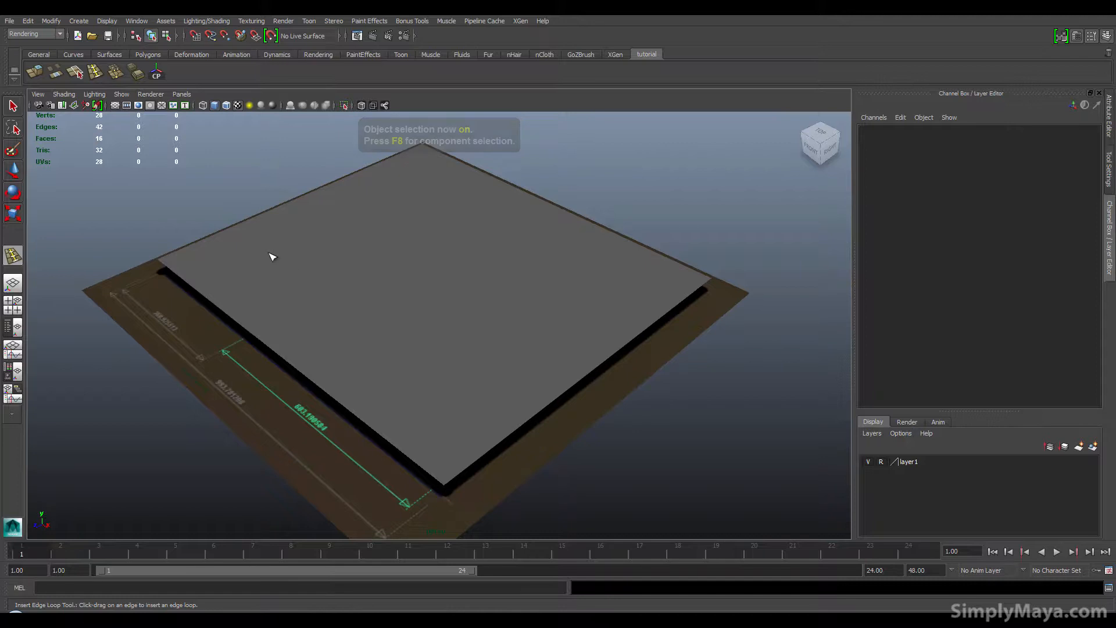
{"action": "left_click", "coordinate": [250, 242]}
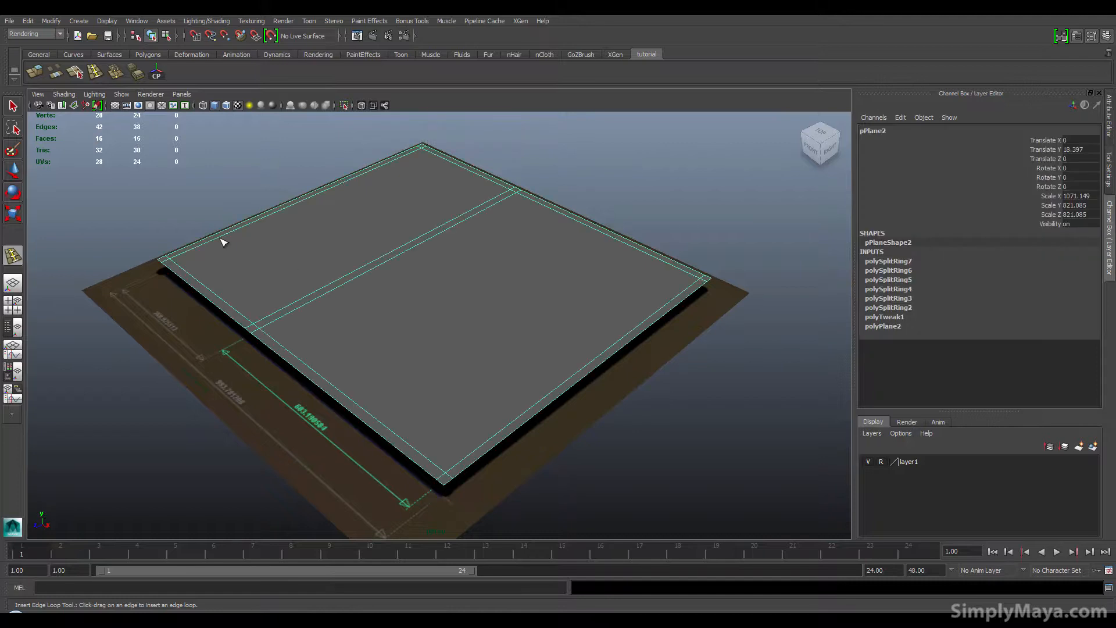
{"action": "left_click_drag", "start_coordinate": [221, 240], "coordinate": [226, 244]}
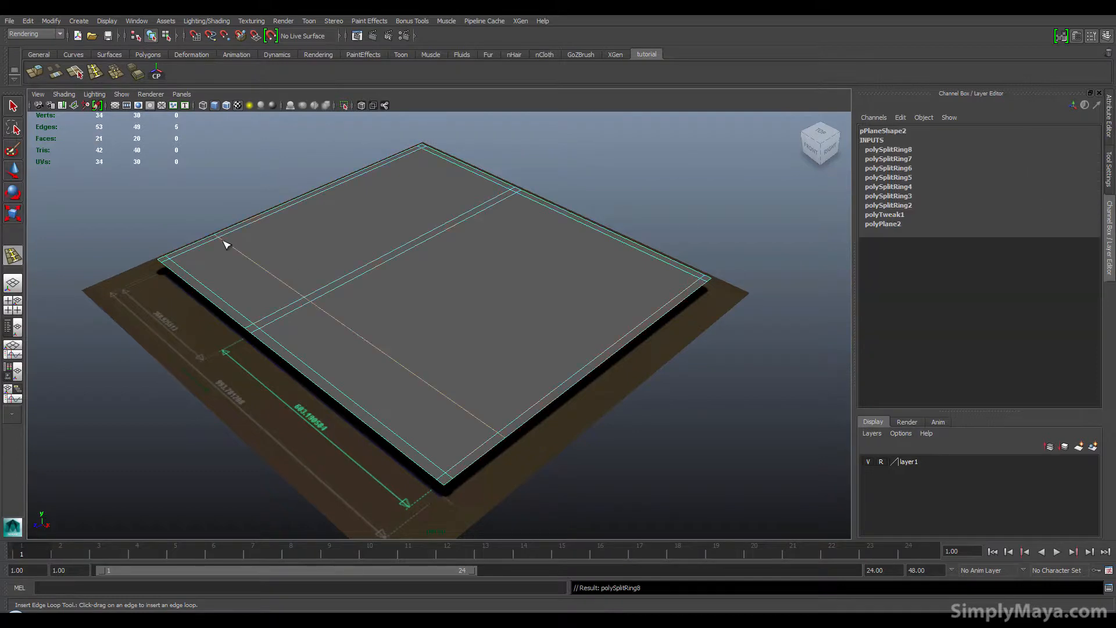
{"action": "key", "text": "ctrl+z"}
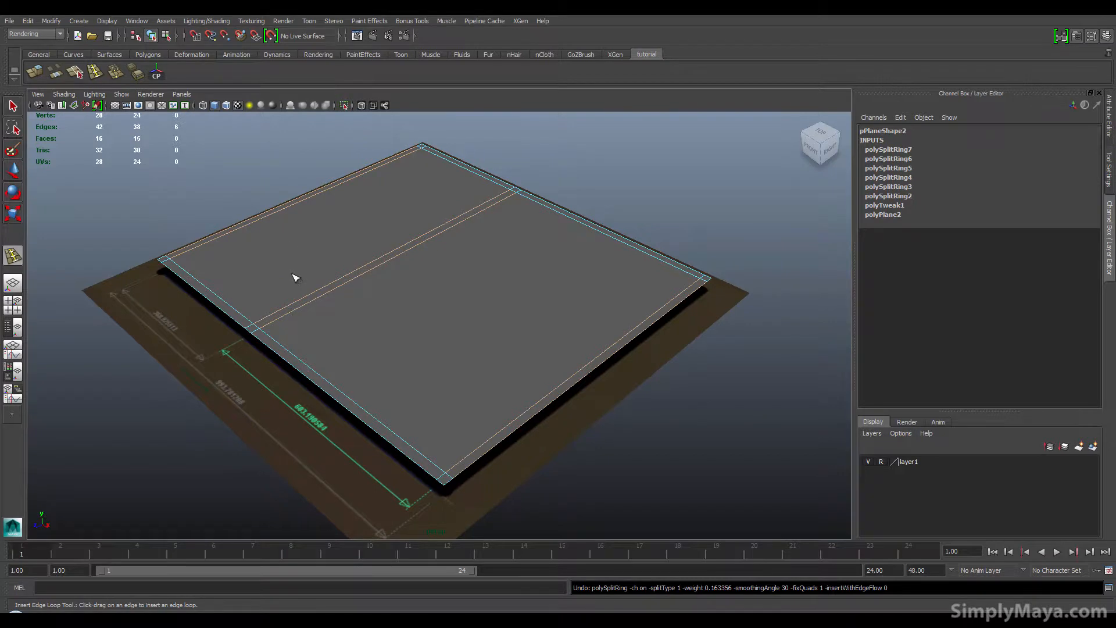
Step: Select the outer border strips and partition faces of the plane and extrude them upward to raise the room's walls
{"action": "key", "text": "q"}
{"action": "left_click", "coordinate": [345, 288]}
{"action": "middle_click_drag", "start_coordinate": [448, 347], "coordinate": [411, 319], "text": "alt"}
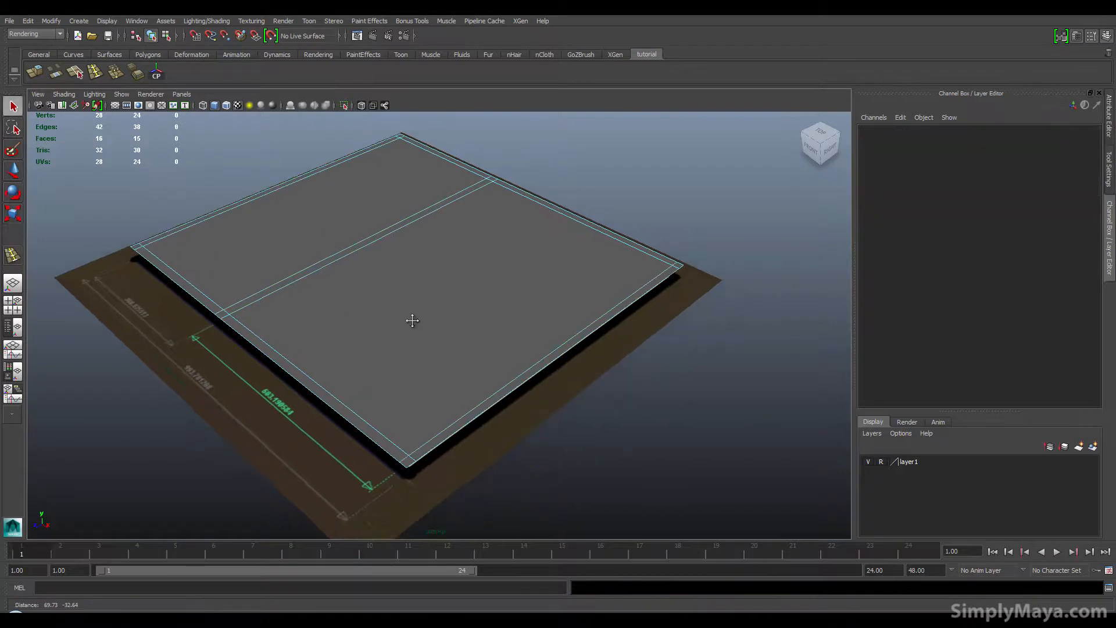
{"action": "mouse_move", "coordinate": [176, 278]}
{"action": "right_mouse_down"}
{"action": "mouse_move", "coordinate": [169, 272]}
{"action": "mouse_move", "coordinate": [167, 290]}
{"action": "right_mouse_up"}
{"action": "double_click", "coordinate": [169, 274]}
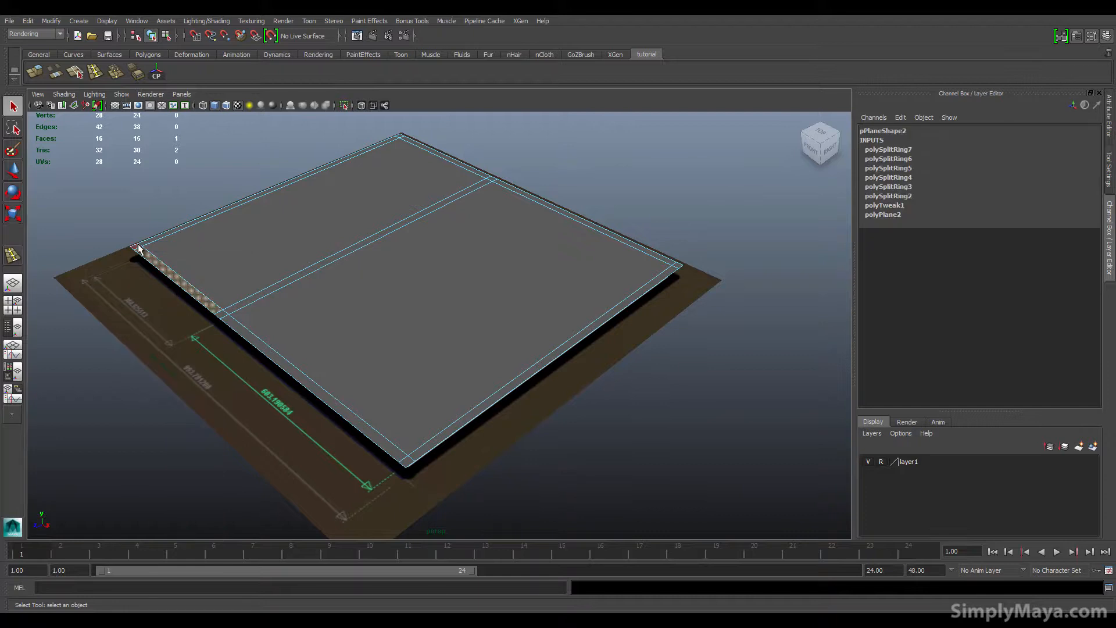
{"action": "left_click", "coordinate": [372, 193], "text": "shift"}
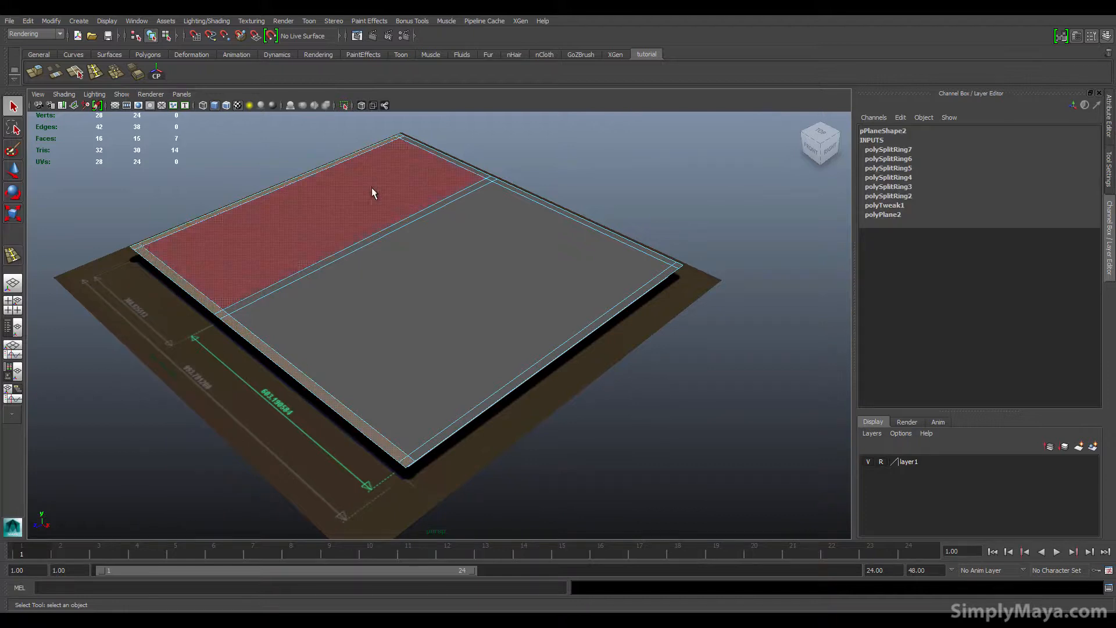
{"action": "double_click", "coordinate": [433, 149], "text": "shift"}
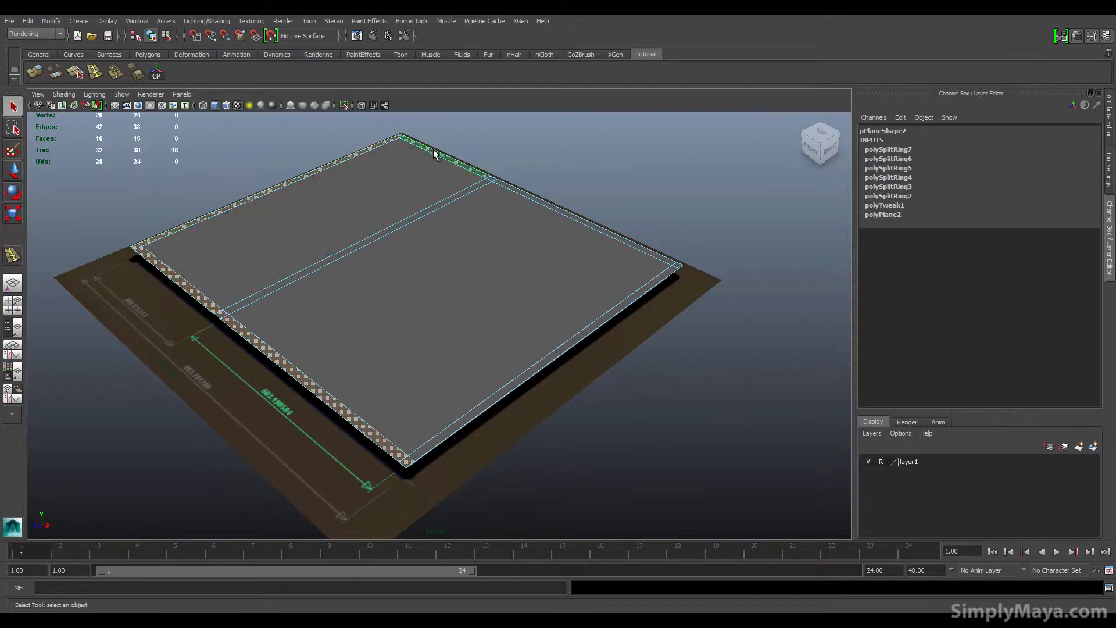
{"action": "left_click", "coordinate": [656, 287], "text": "shift"}
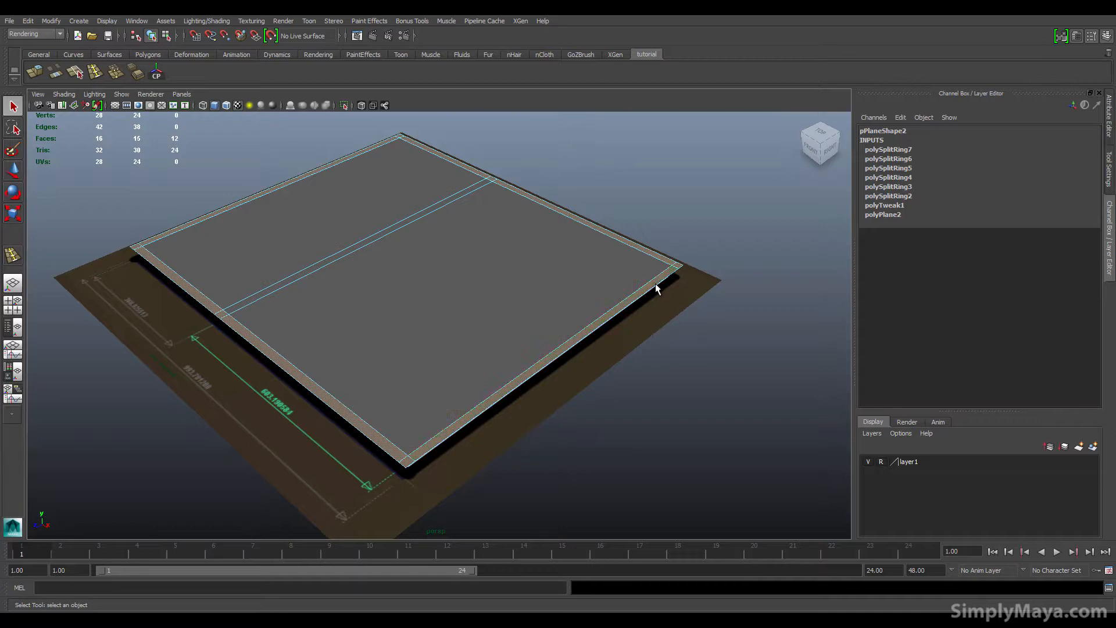
{"action": "left_click", "coordinate": [350, 252], "text": "shift"}
{"action": "left_click_drag", "start_coordinate": [415, 406], "coordinate": [381, 456], "text": "alt"}
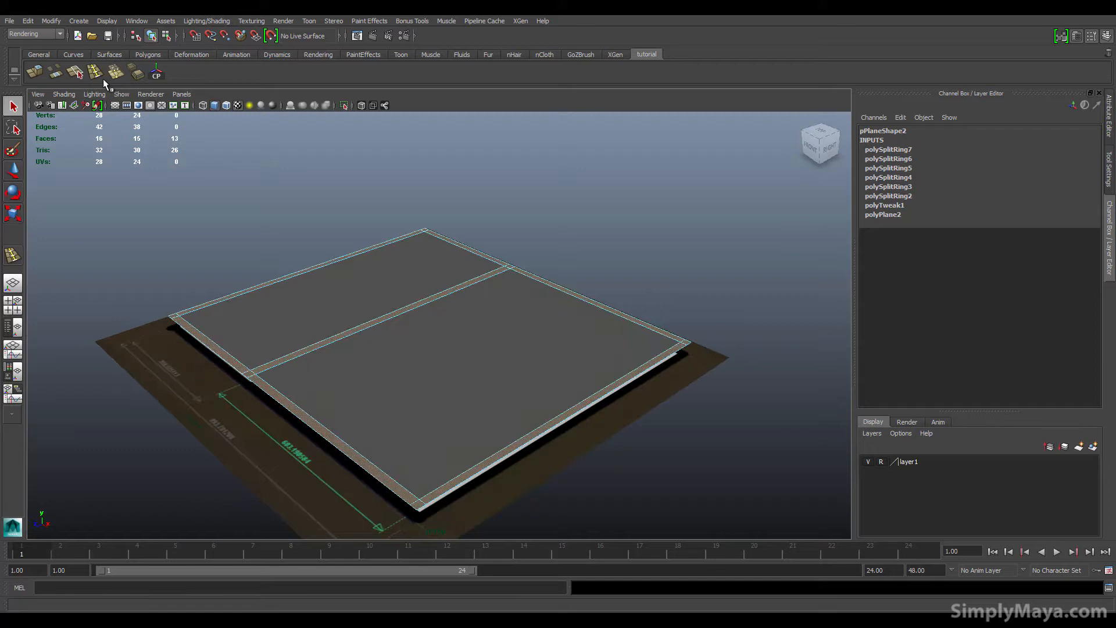
{"action": "left_click", "coordinate": [34, 71]}
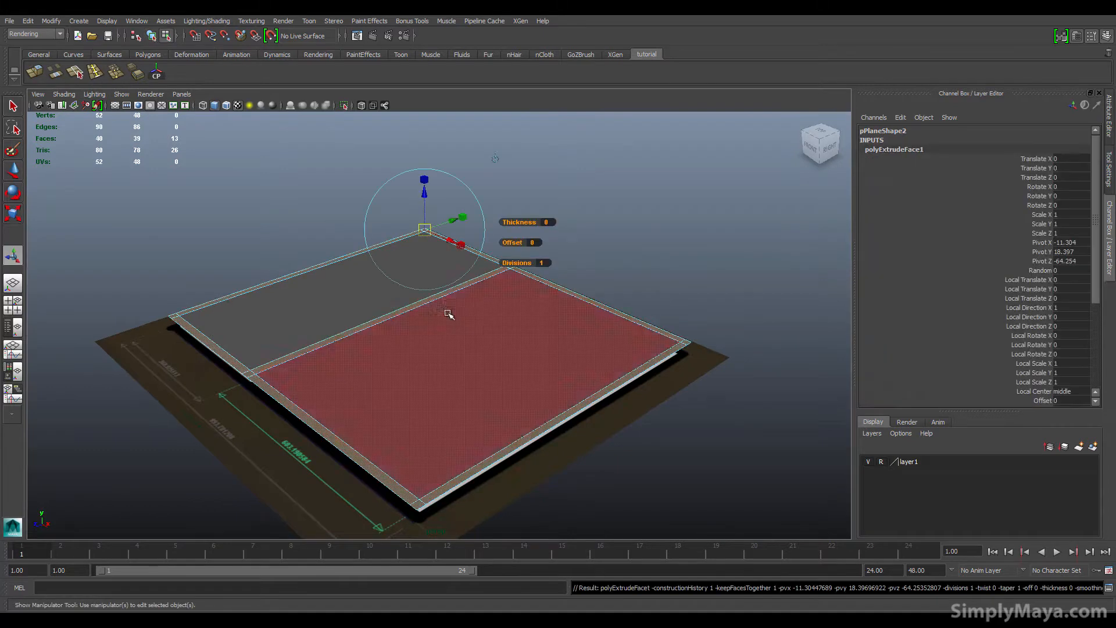
{"action": "left_click_drag", "start_coordinate": [426, 186], "coordinate": [439, 326]}
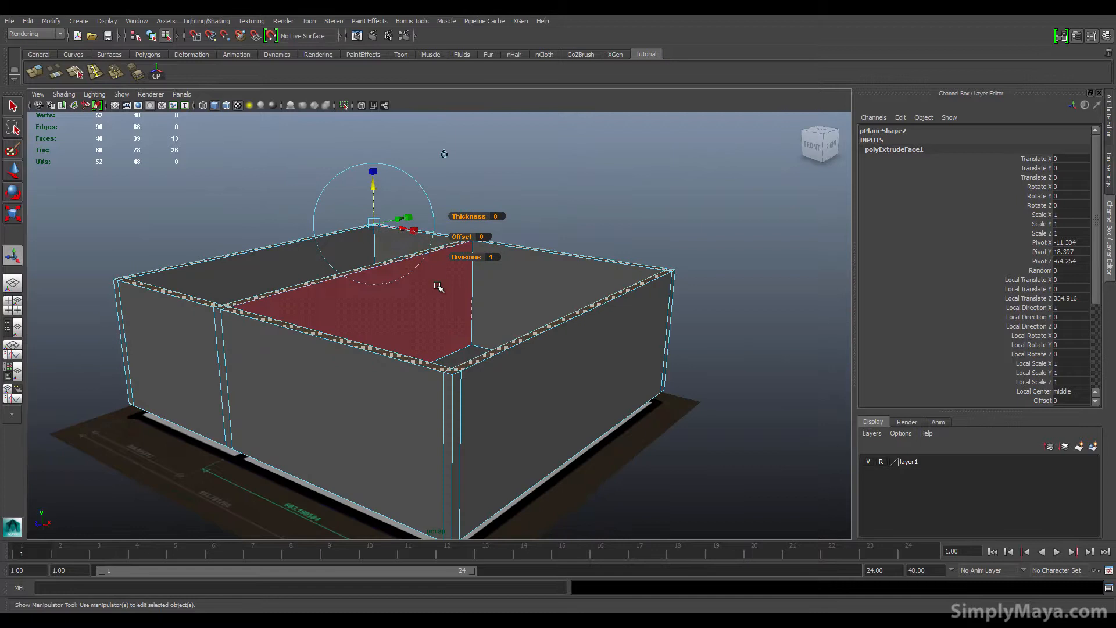
Step: Measure the wall height in the front view with the Distance Tool
{"action": "key", "text": "space"}
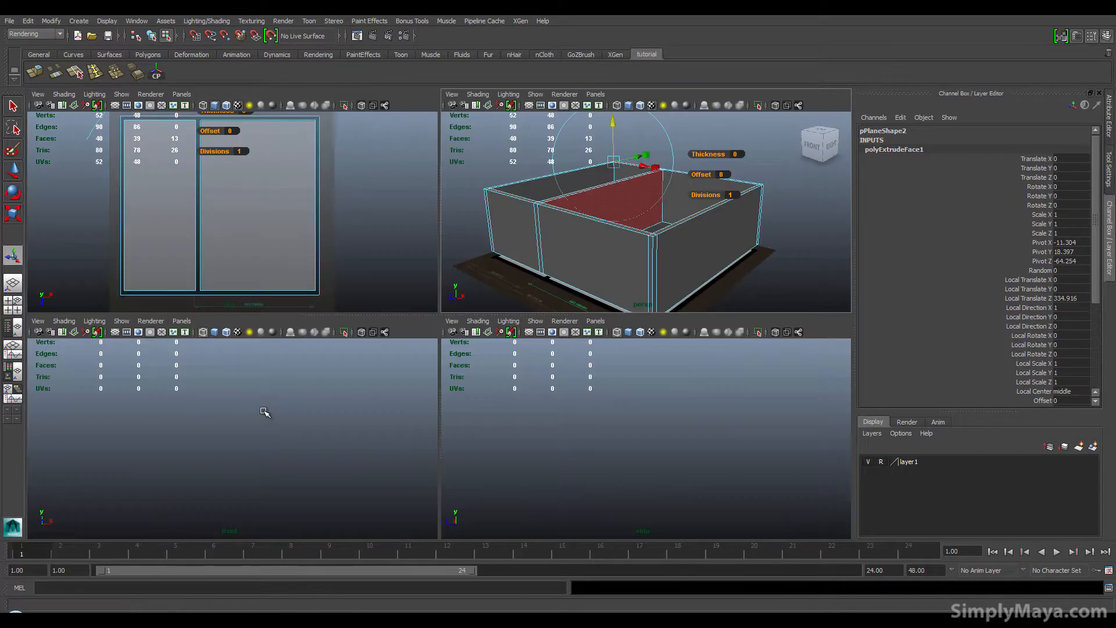
{"action": "key", "text": "f"}
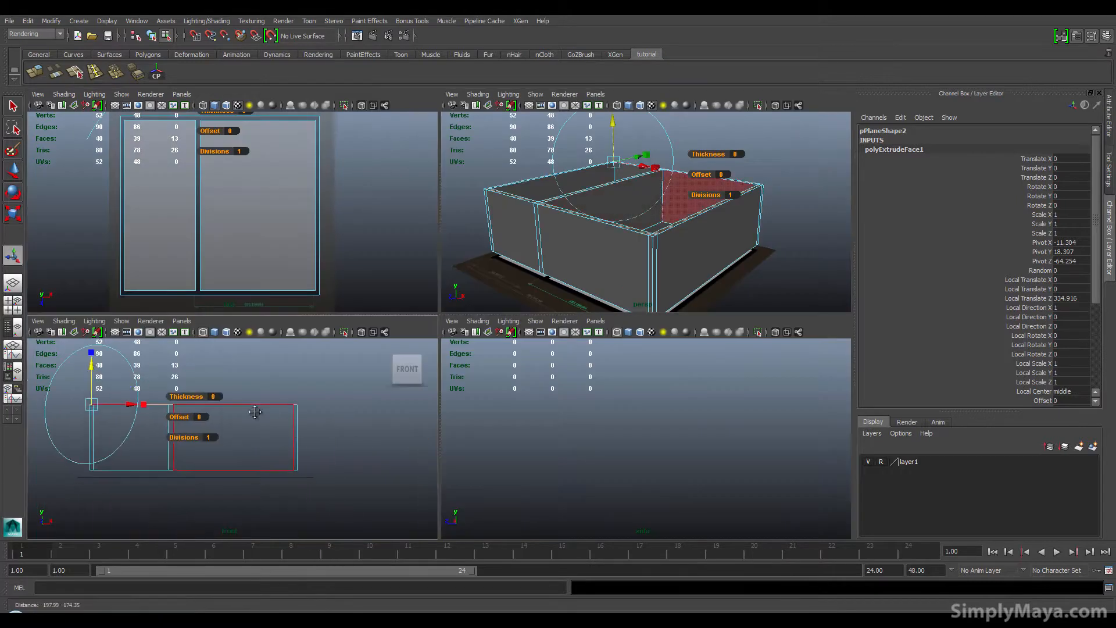
{"action": "left_click", "coordinate": [78, 21]}
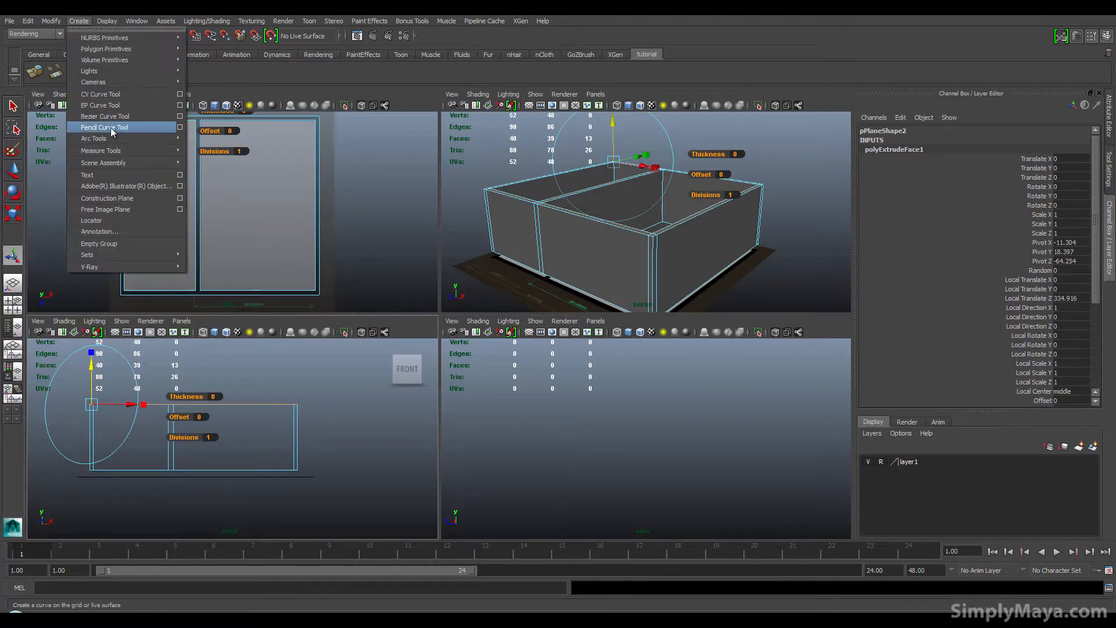
{"action": "mouse_move", "coordinate": [109, 145]}
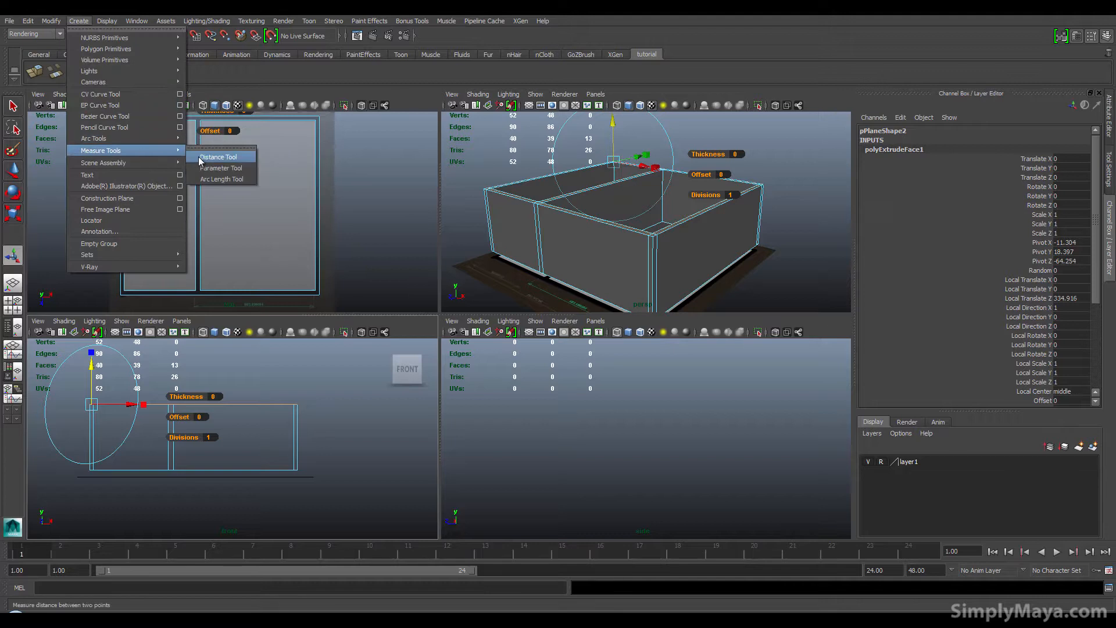
{"action": "left_click", "coordinate": [218, 151]}
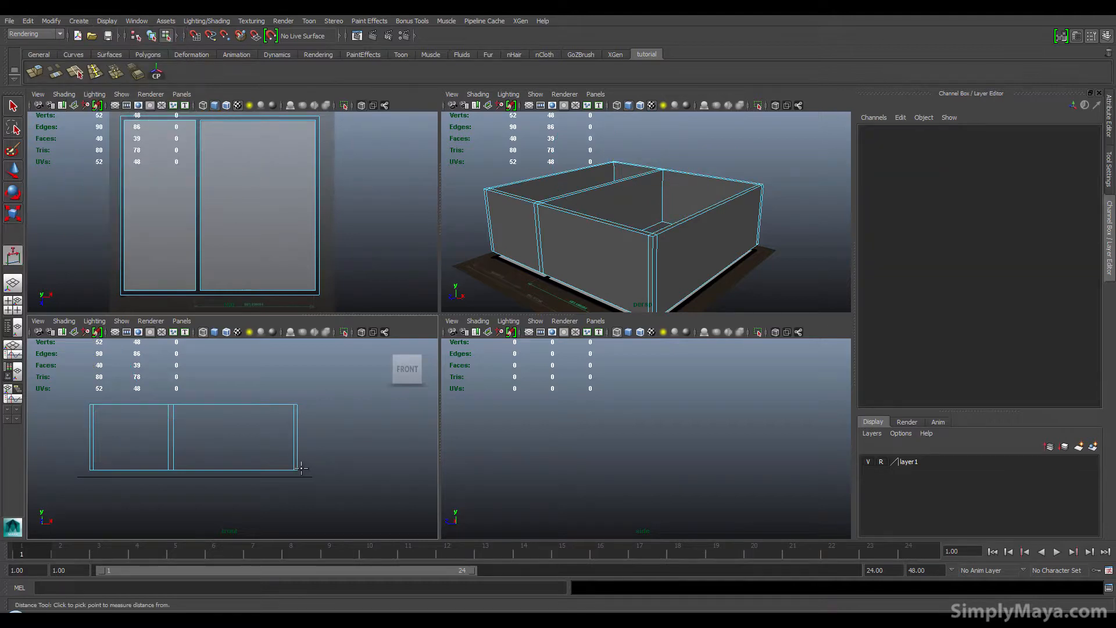
{"action": "left_click", "coordinate": [301, 468]}
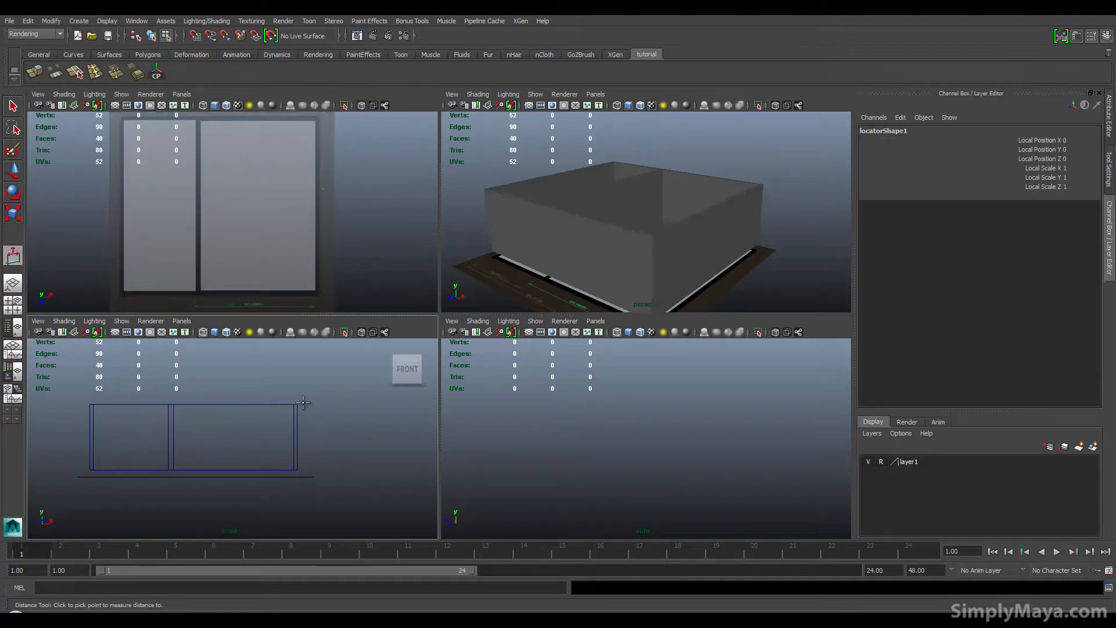
{"action": "left_click", "coordinate": [303, 402]}
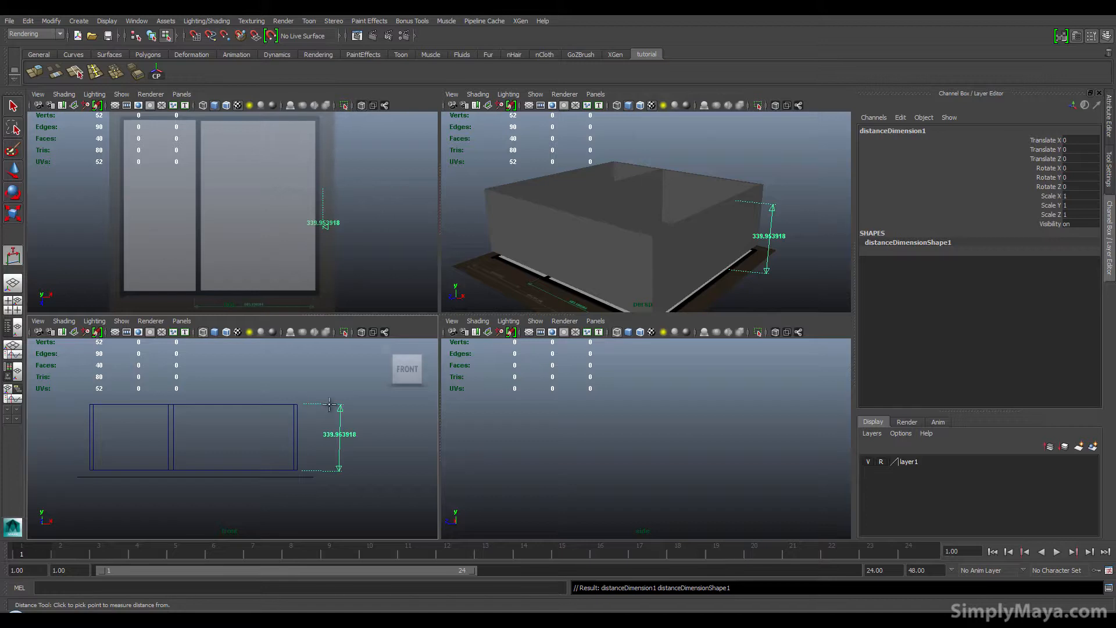
{"action": "key", "text": "q"}
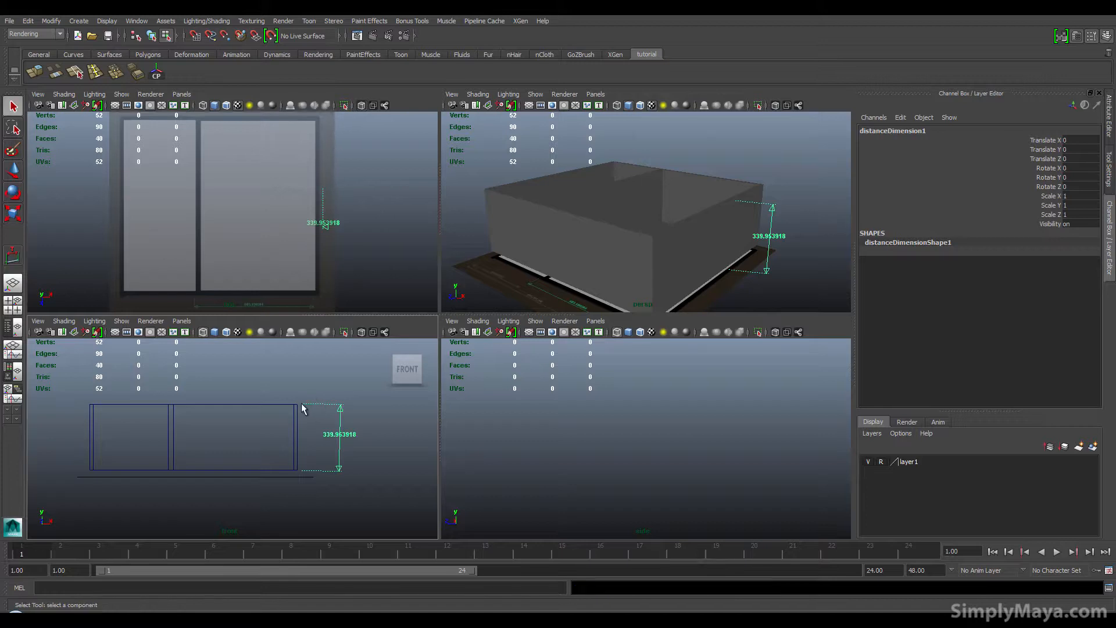
Step: Select the distance measure's upper locator and move it down to about 277 units high
{"action": "left_click", "coordinate": [325, 422]}
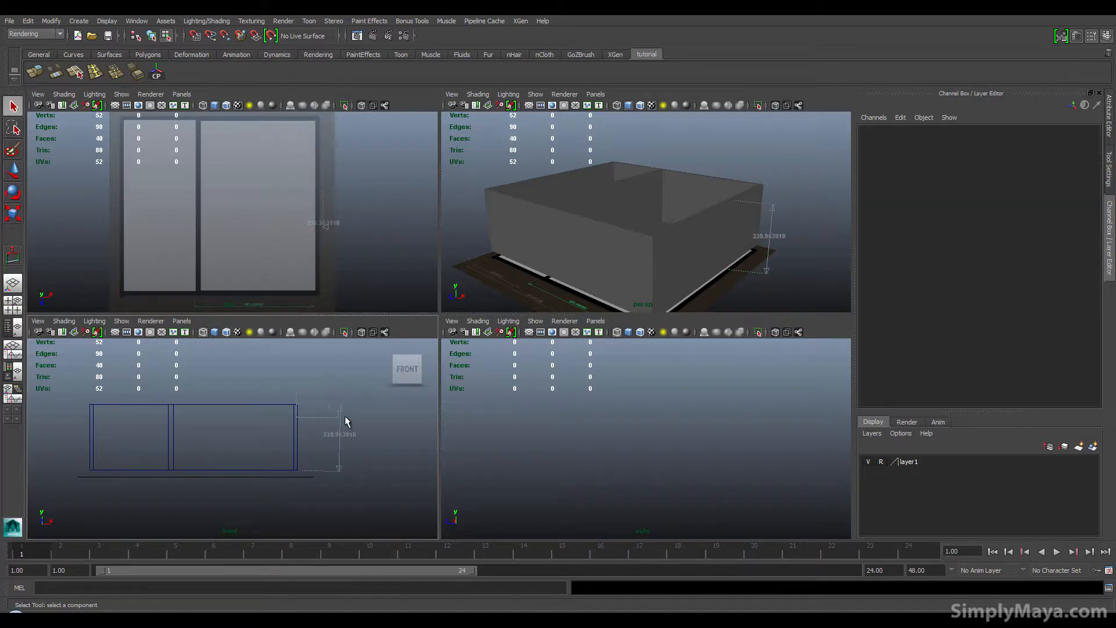
{"action": "key", "text": "ctrl+z"}
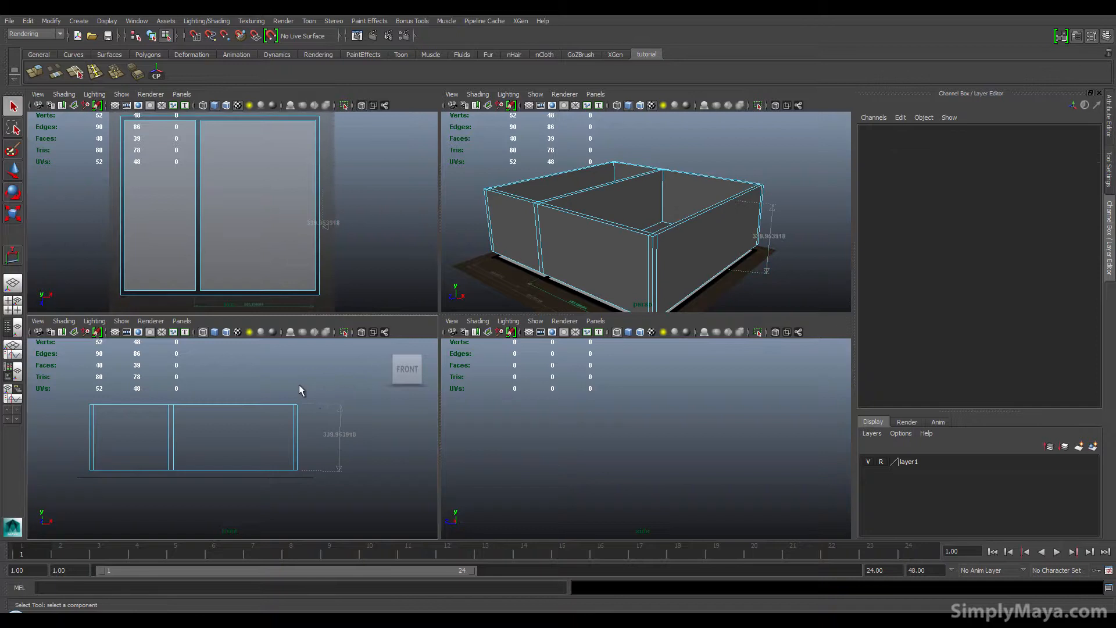
{"action": "right_click_drag", "start_coordinate": [282, 354], "coordinate": [311, 344]}
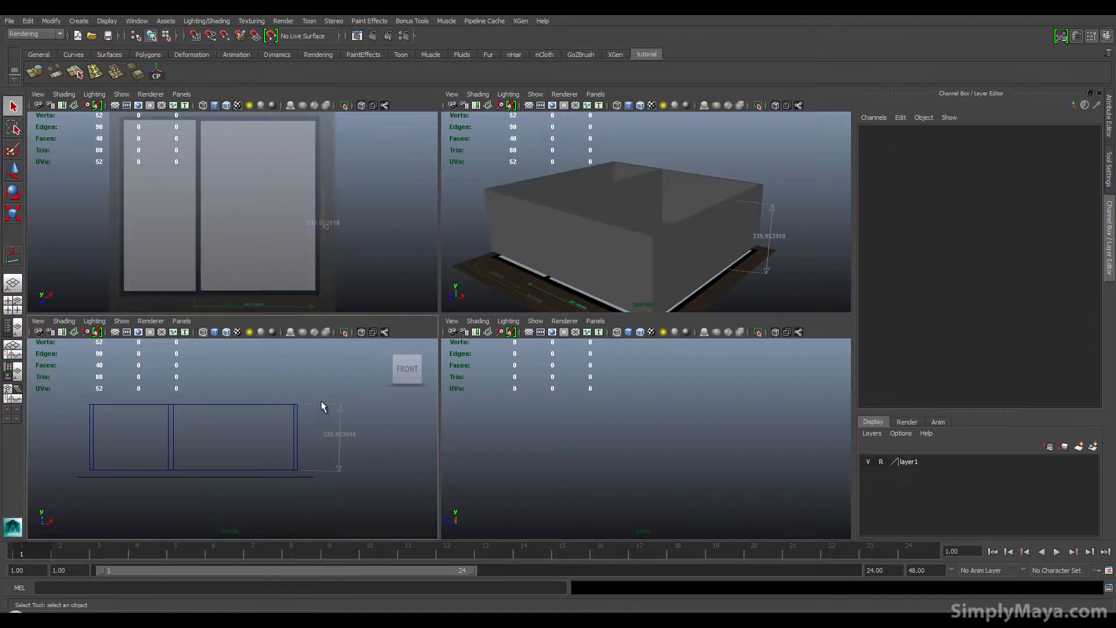
{"action": "left_click", "coordinate": [323, 406]}
{"action": "left_click_drag", "start_coordinate": [318, 414], "coordinate": [319, 416]}
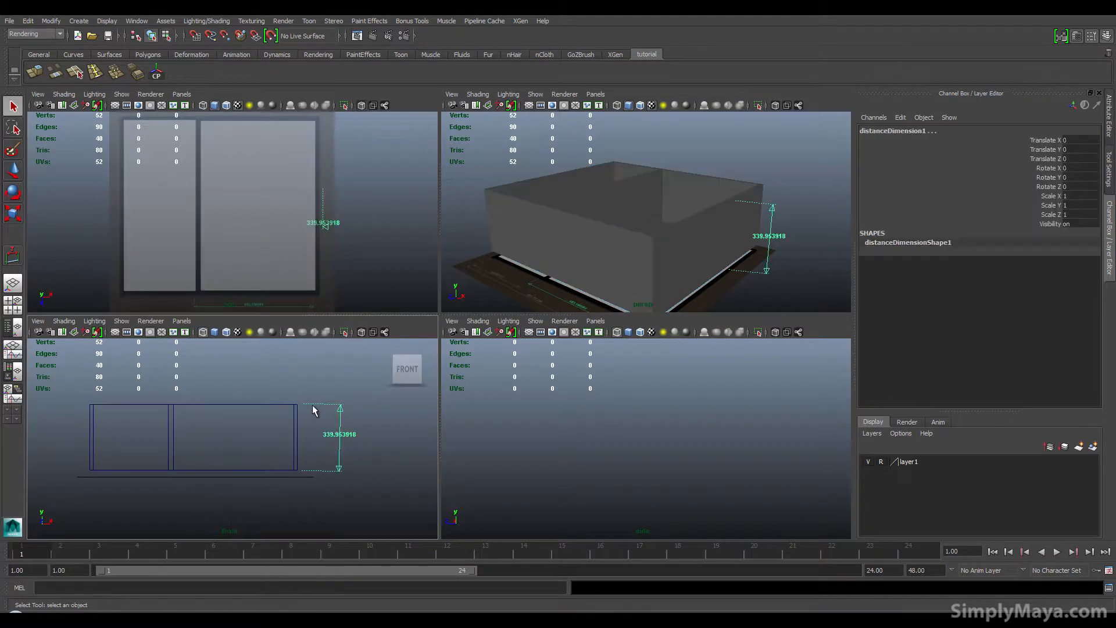
{"action": "key", "text": "w"}
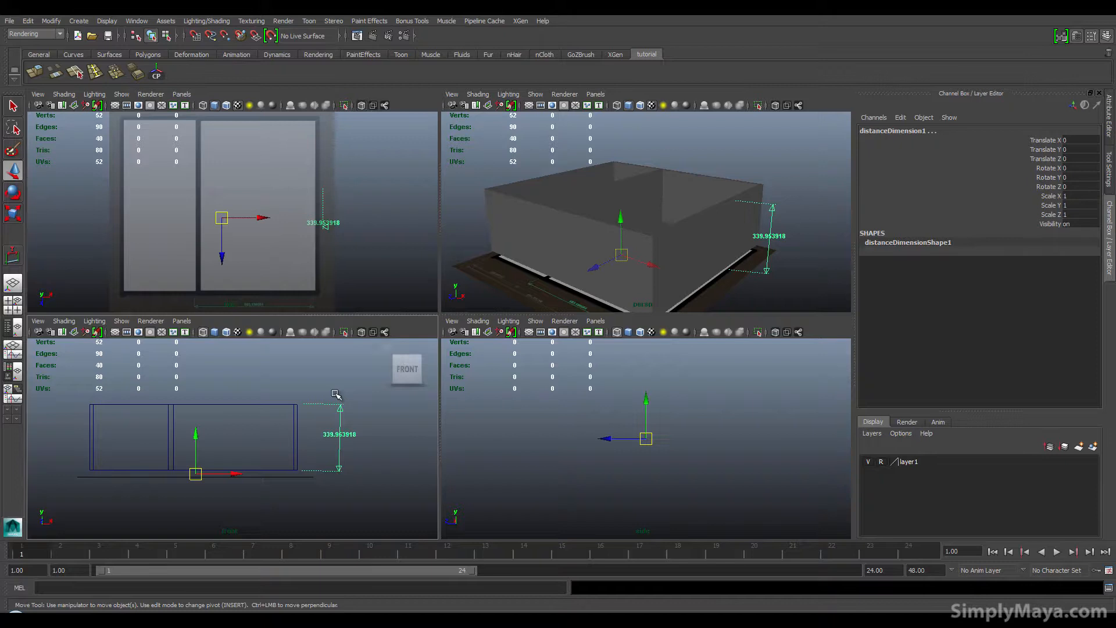
{"action": "left_click", "coordinate": [13, 326]}
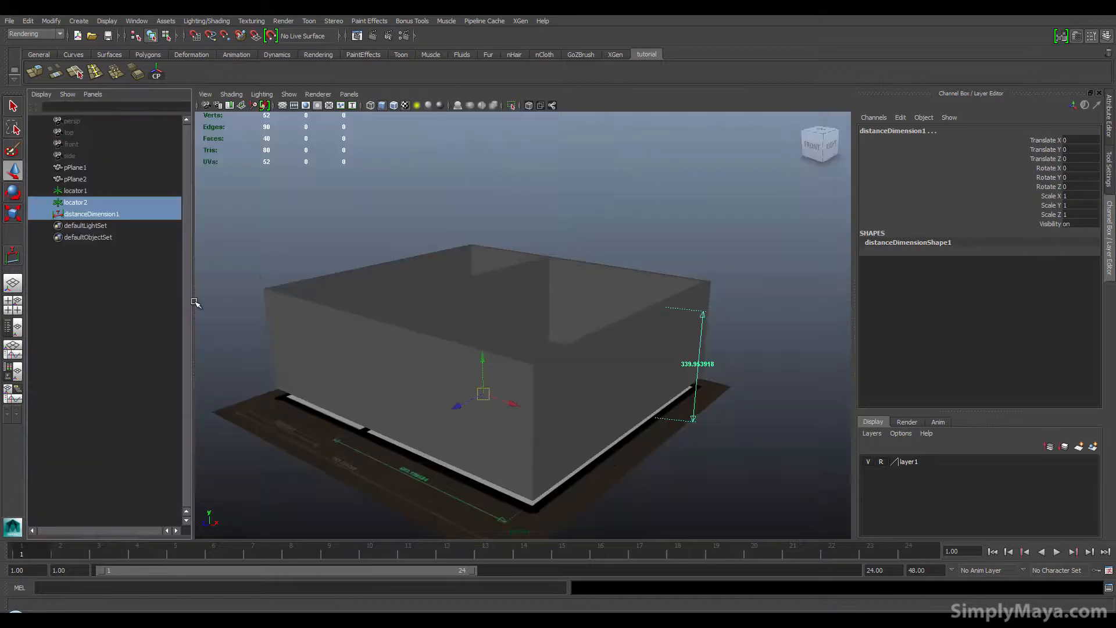
{"action": "left_click", "coordinate": [90, 203]}
{"action": "left_click_drag", "start_coordinate": [670, 268], "coordinate": [666, 289]}
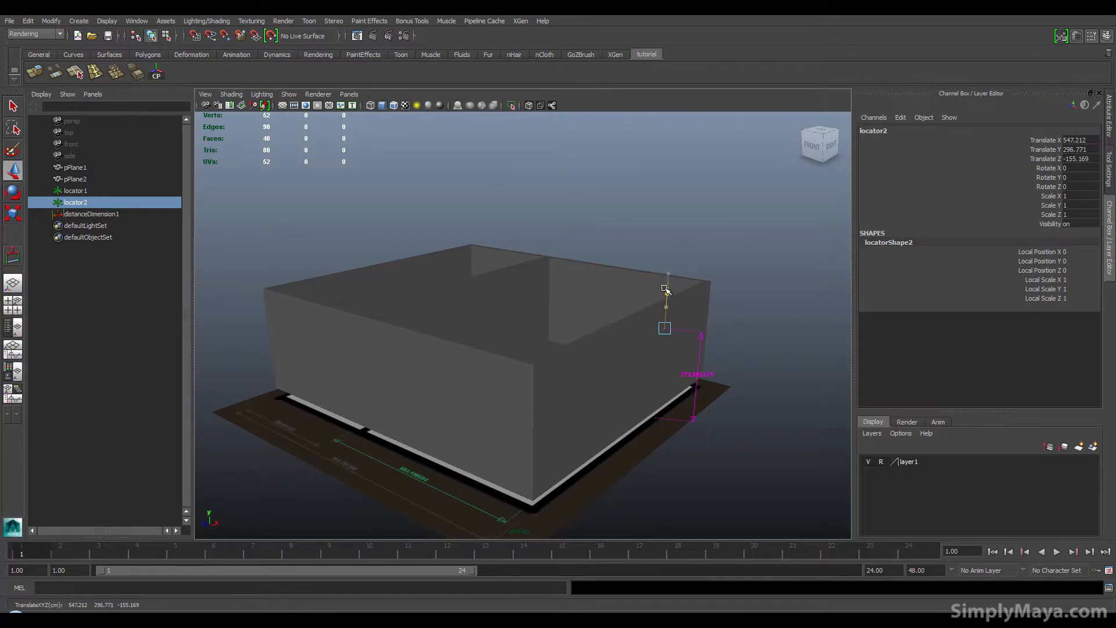
Step: Select all top vertices of the walls and lower them to the locator's height
{"action": "left_click_drag", "start_coordinate": [515, 407], "coordinate": [469, 354], "text": "alt"}
{"action": "left_click", "coordinate": [528, 323]}
{"action": "left_click_drag", "start_coordinate": [528, 324], "coordinate": [487, 328], "text": "alt"}
{"action": "right_click_drag", "start_coordinate": [381, 307], "coordinate": [347, 305]}
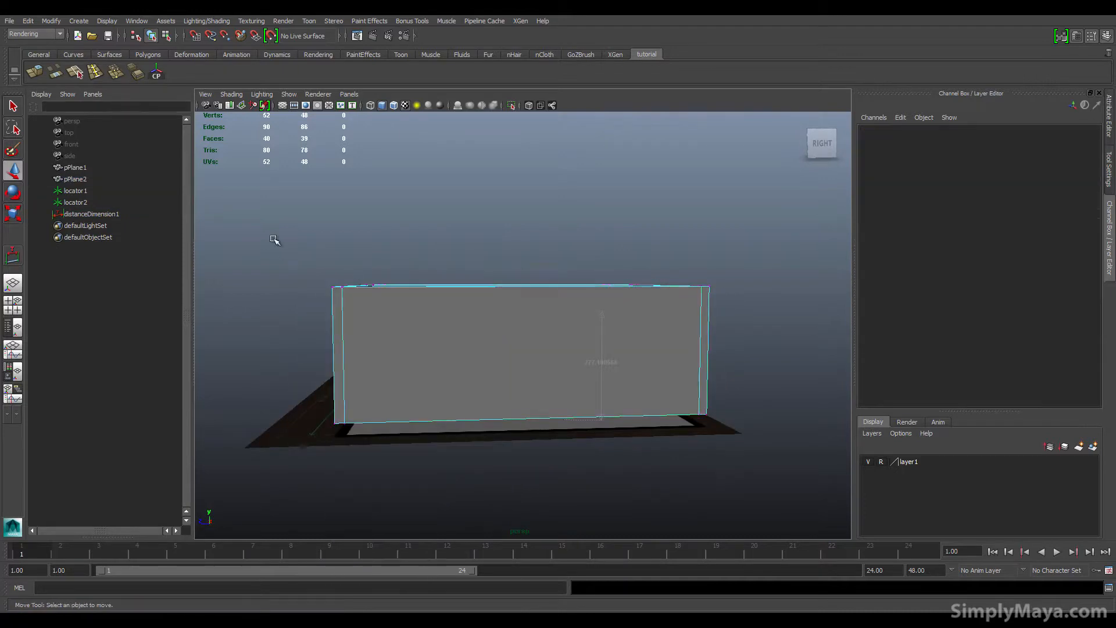
{"action": "left_click_drag", "start_coordinate": [268, 228], "coordinate": [814, 314]}
{"action": "left_click_drag", "start_coordinate": [488, 319], "coordinate": [495, 343], "text": "alt"}
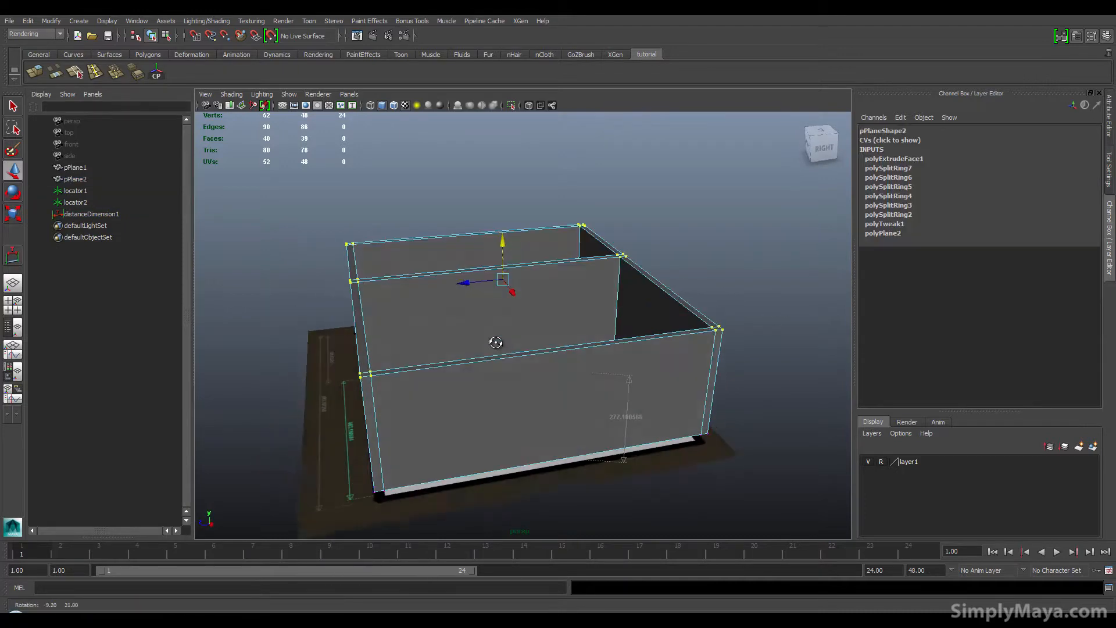
{"action": "left_click_drag", "start_coordinate": [504, 244], "coordinate": [602, 278]}
{"action": "left_click", "coordinate": [492, 268]}
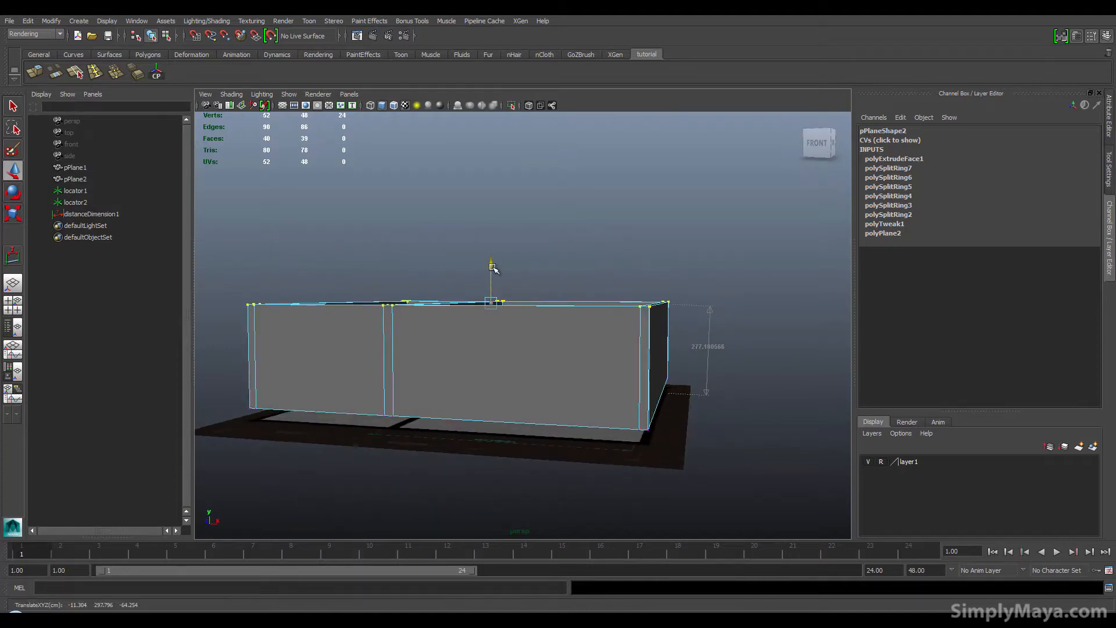
{"action": "left_click_drag", "start_coordinate": [492, 267], "coordinate": [493, 268]}
Step: Examine the lowered walls and room interior up close in the perspective view
{"action": "left_click_drag", "start_coordinate": [518, 325], "coordinate": [467, 338], "text": "alt"}
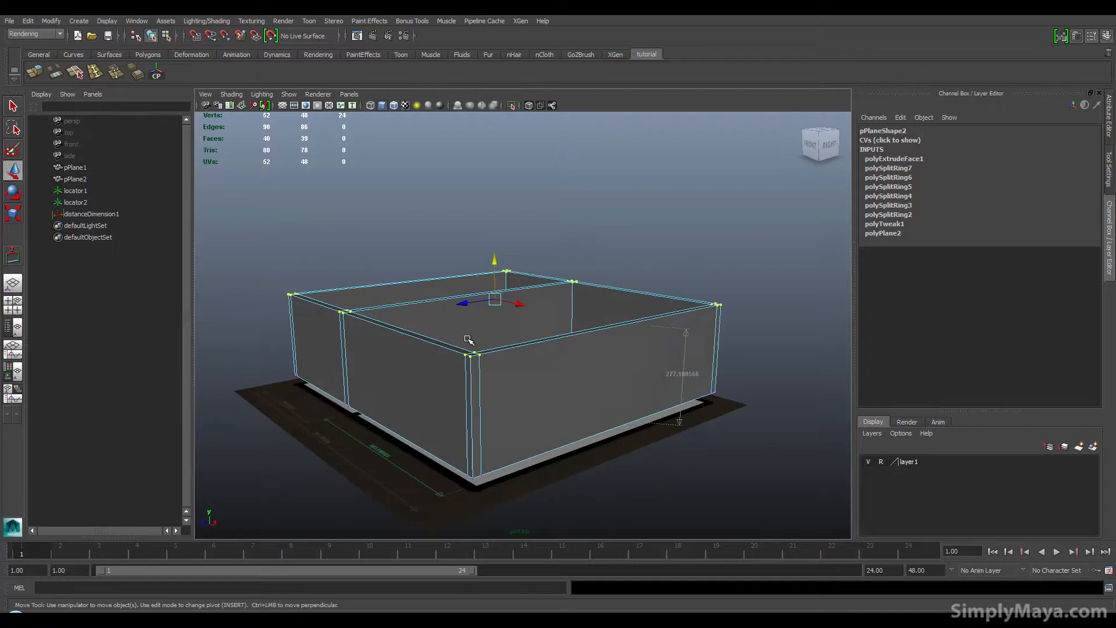
{"action": "right_click_drag", "start_coordinate": [457, 360], "coordinate": [738, 436], "text": "alt"}
{"action": "left_click_drag", "start_coordinate": [738, 436], "coordinate": [492, 343], "text": "alt"}
{"action": "scroll", "coordinate": [498, 383], "scroll_direction": "down", "scroll_amount": 5}
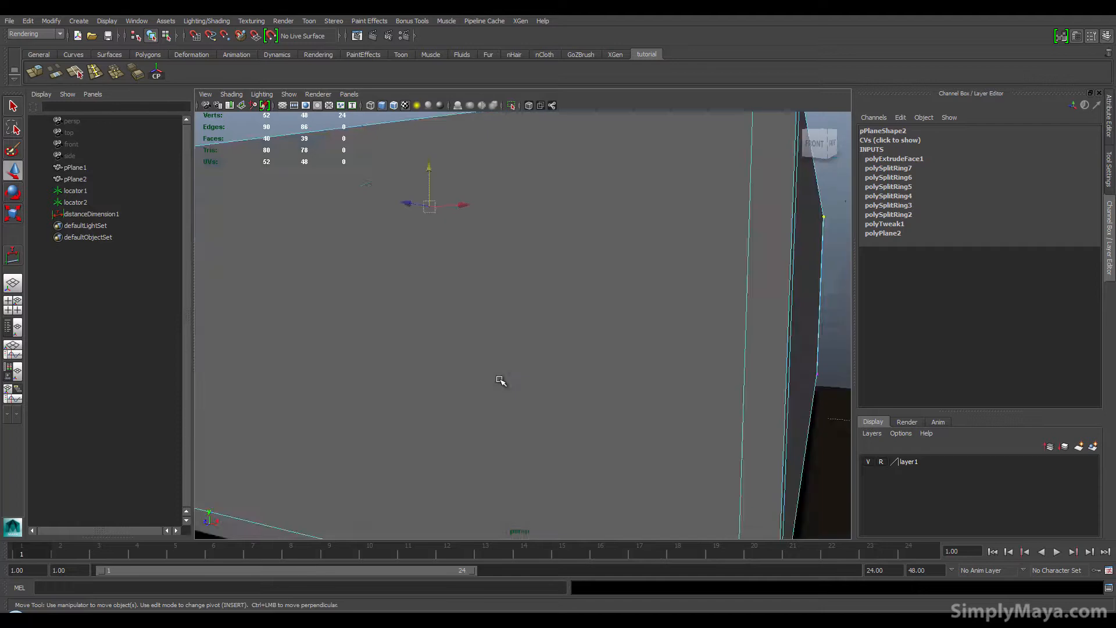
{"action": "left_click_drag", "start_coordinate": [463, 351], "coordinate": [461, 379], "text": "alt"}
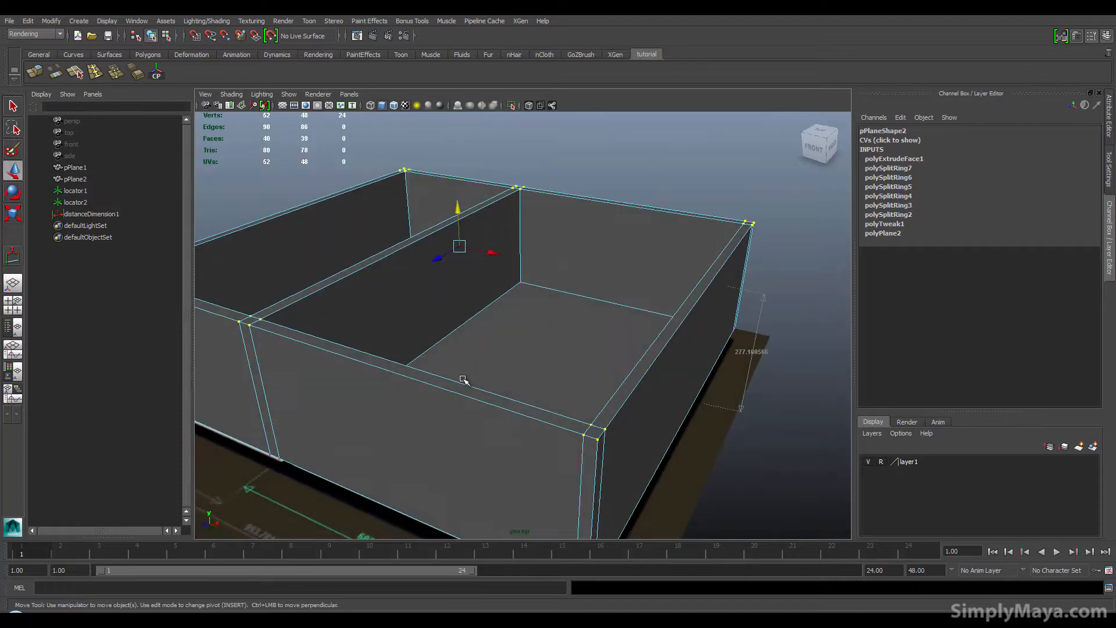
{"action": "left_click_drag", "start_coordinate": [474, 372], "coordinate": [511, 375], "text": "alt"}
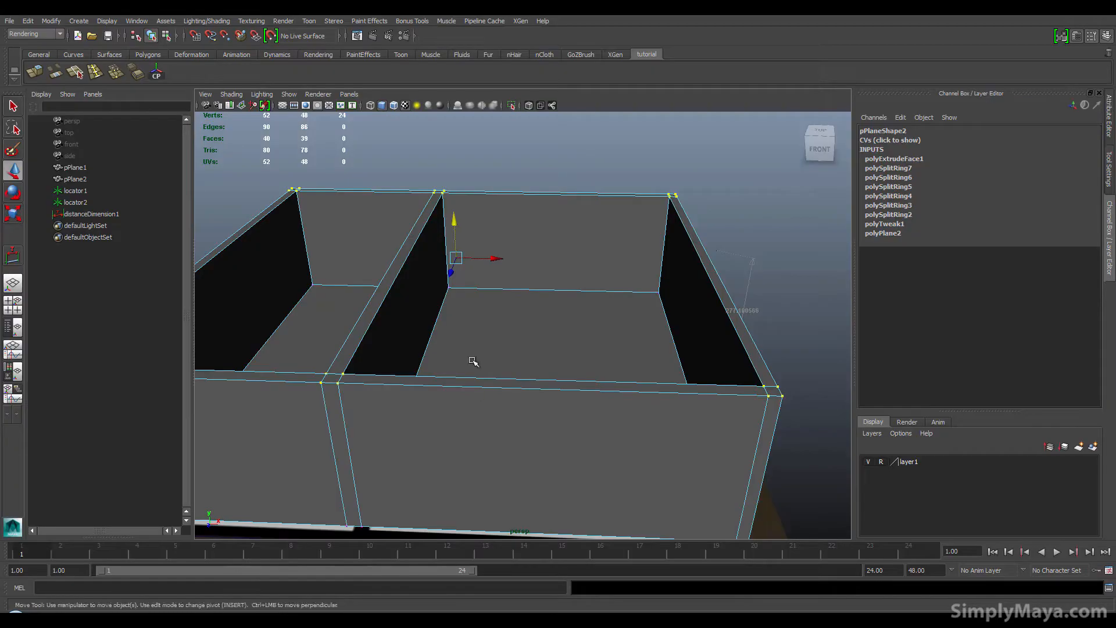
{"action": "scroll", "coordinate": [473, 361], "scroll_direction": "up", "scroll_amount": 10}
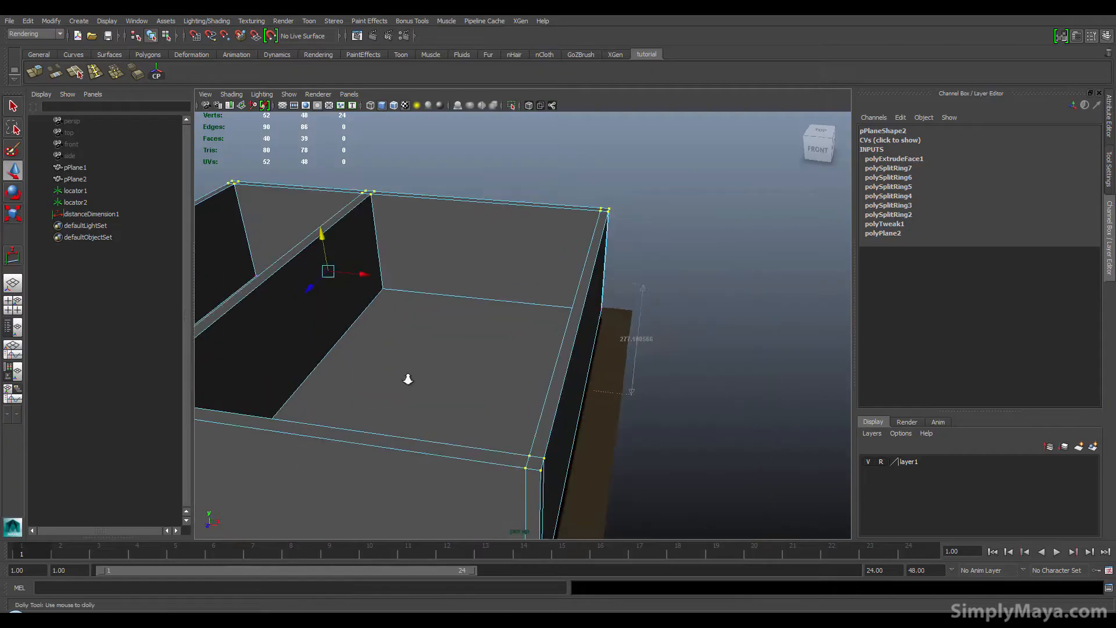
{"action": "middle_click_drag", "start_coordinate": [500, 446], "coordinate": [505, 452], "text": "alt"}
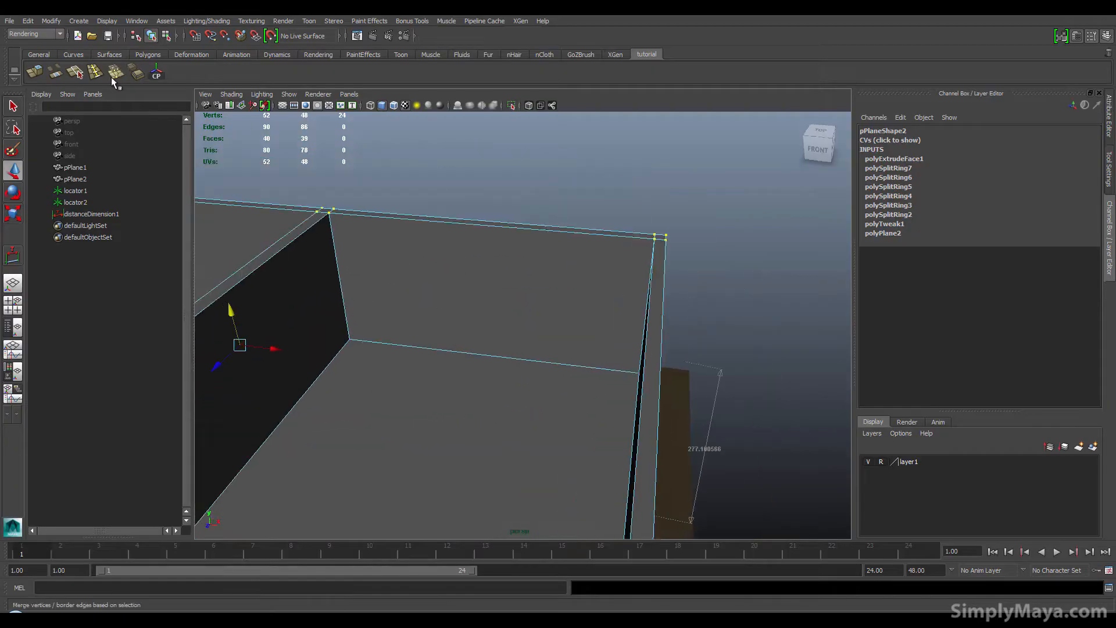
Step: Measure a horizontal distance across the room's back wall area in the top view with the Distance Tool
{"action": "left_click", "coordinate": [79, 21]}
{"action": "mouse_move", "coordinate": [102, 153]}
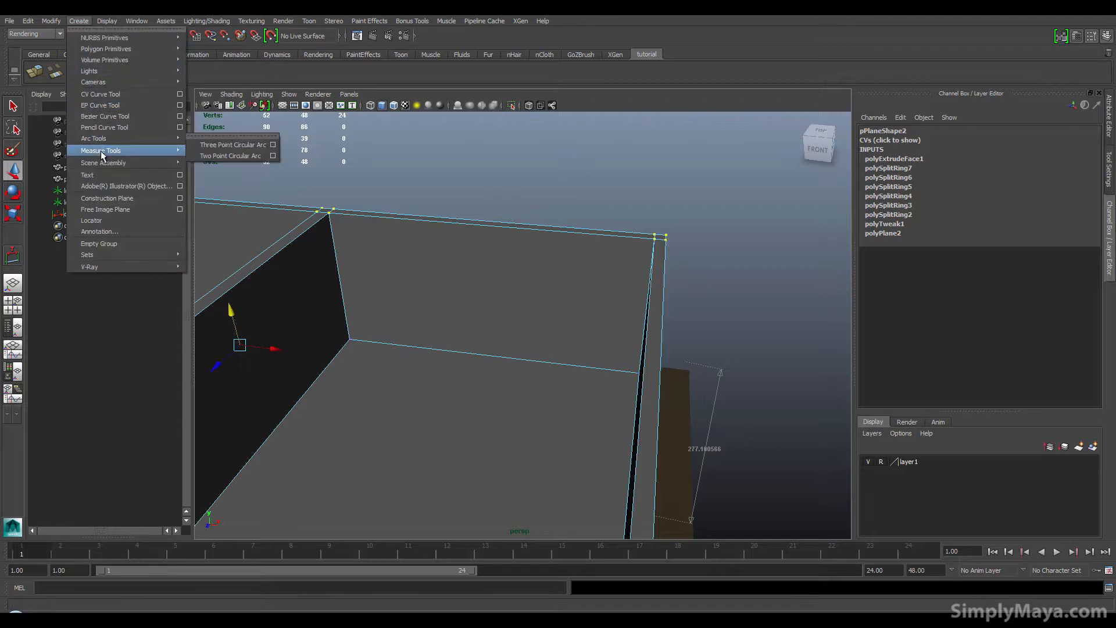
{"action": "left_click", "coordinate": [212, 150]}
{"action": "left_click_drag", "start_coordinate": [262, 188], "coordinate": [366, 284], "text": "alt"}
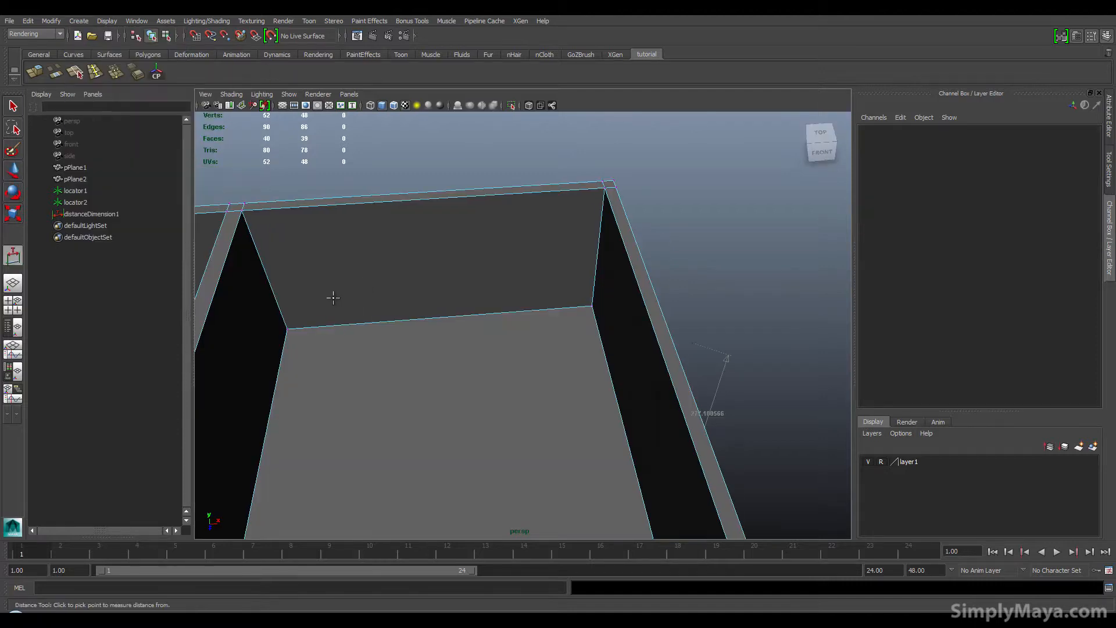
{"action": "key", "text": "space"}
{"action": "left_click", "coordinate": [13, 305]}
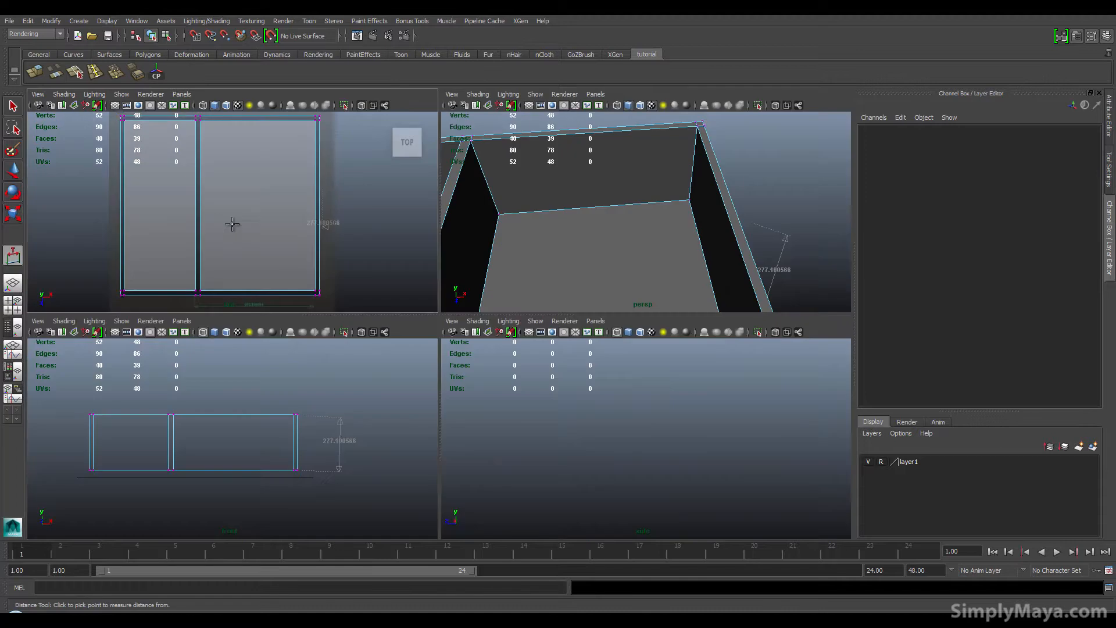
{"action": "middle_click_drag", "start_coordinate": [231, 202], "coordinate": [236, 247], "text": "alt"}
{"action": "right_click_drag", "start_coordinate": [236, 247], "coordinate": [330, 219], "text": "alt"}
{"action": "middle_click_drag", "start_coordinate": [245, 173], "coordinate": [189, 241], "text": "alt"}
{"action": "right_click_drag", "start_coordinate": [189, 242], "coordinate": [219, 235], "text": "alt"}
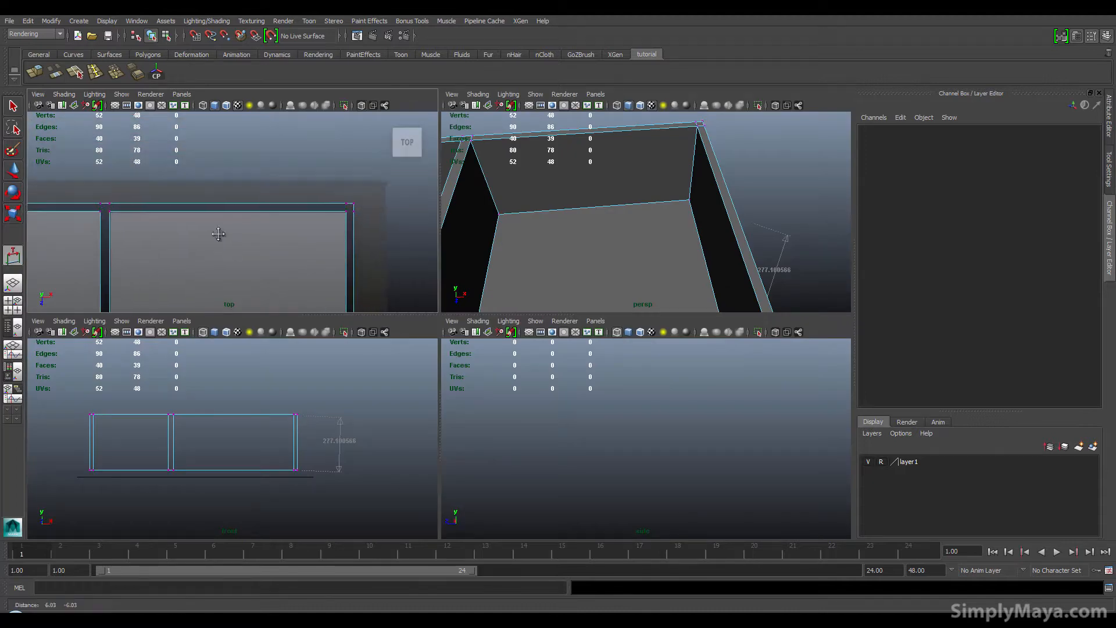
{"action": "middle_click_drag", "start_coordinate": [219, 234], "coordinate": [209, 219], "text": "alt"}
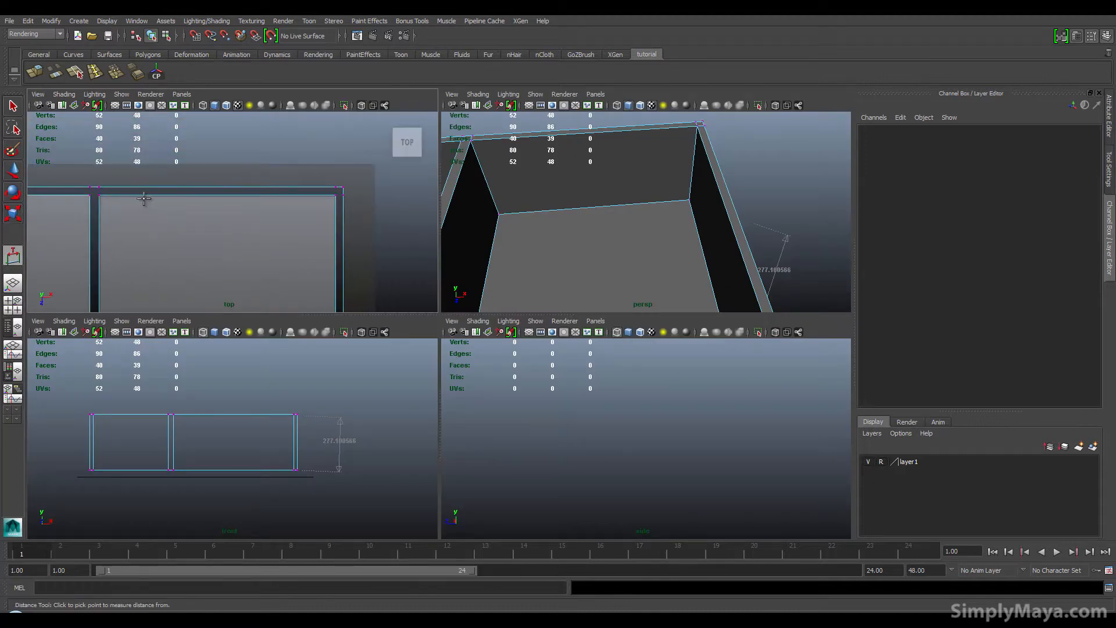
{"action": "left_click", "coordinate": [145, 196]}
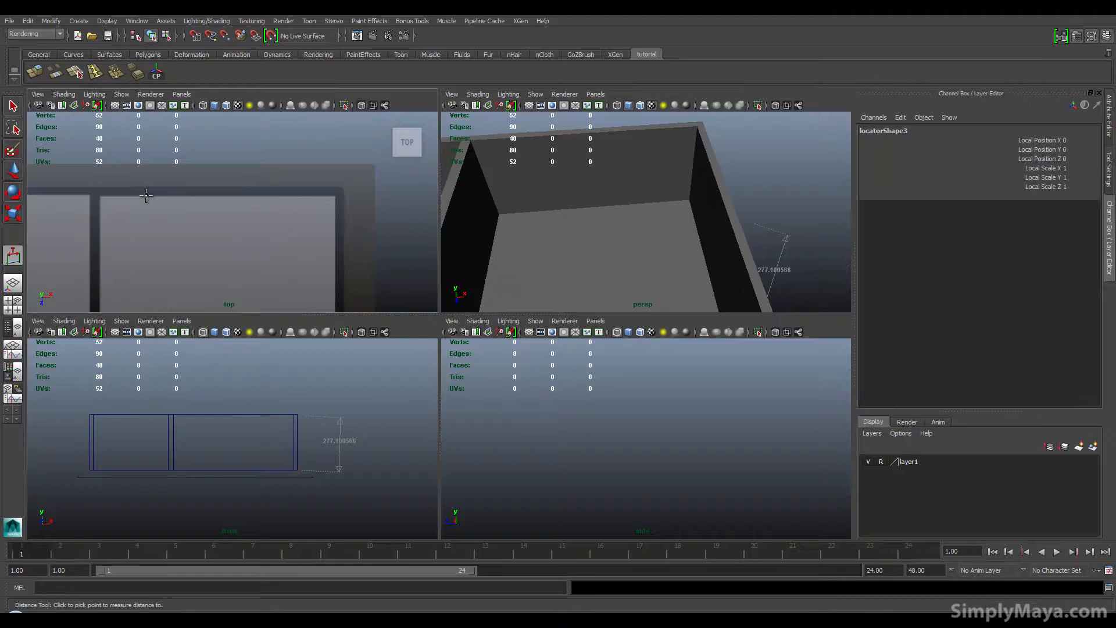
{"action": "left_click", "coordinate": [227, 199]}
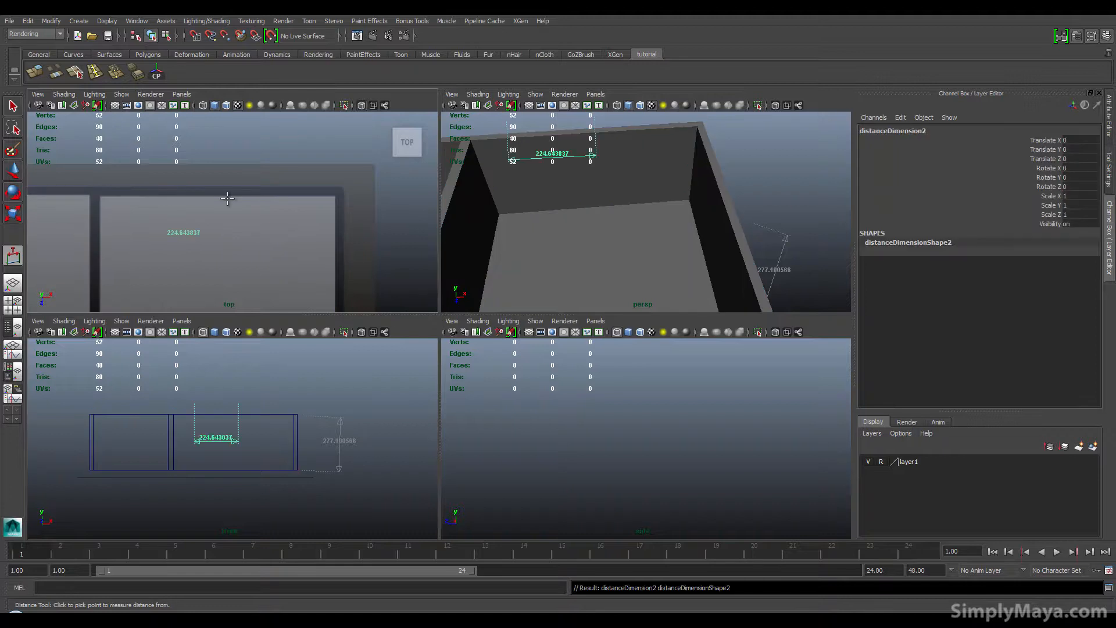
Step: Select the new measure's end locator in the Outliner and move it along X to lengthen the measurement to about 257 units
{"action": "middle_click_drag", "start_coordinate": [587, 190], "coordinate": [583, 235], "text": "alt"}
{"action": "right_click_drag", "start_coordinate": [583, 234], "coordinate": [638, 232], "text": "alt"}
{"action": "middle_click_drag", "start_coordinate": [638, 232], "coordinate": [632, 274], "text": "alt"}
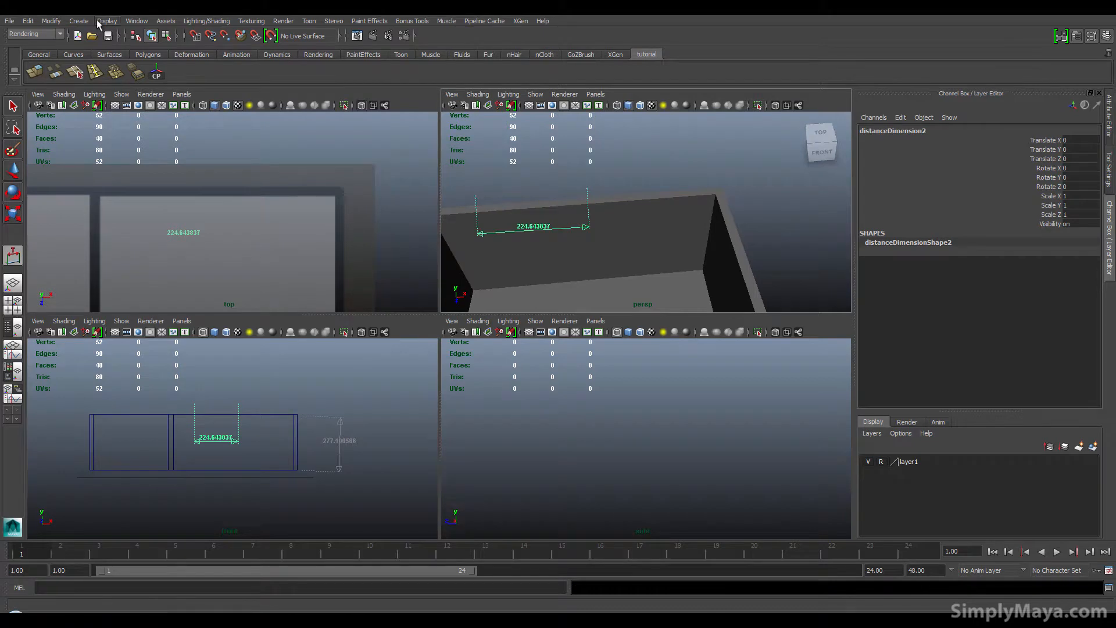
{"action": "left_click", "coordinate": [129, 21]}
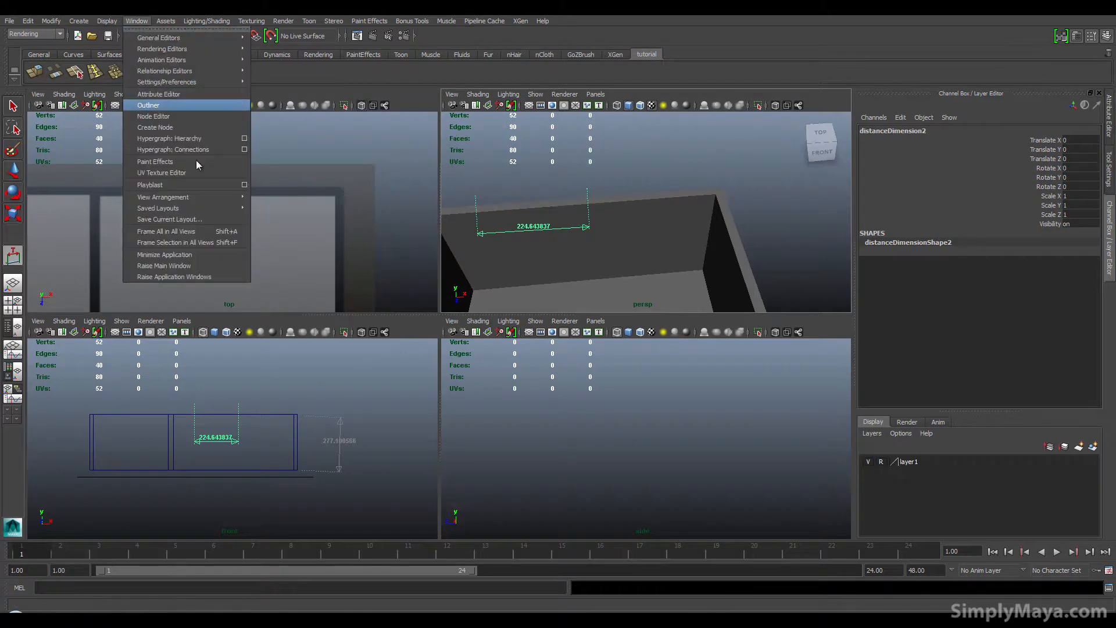
{"action": "left_click", "coordinate": [155, 105]}
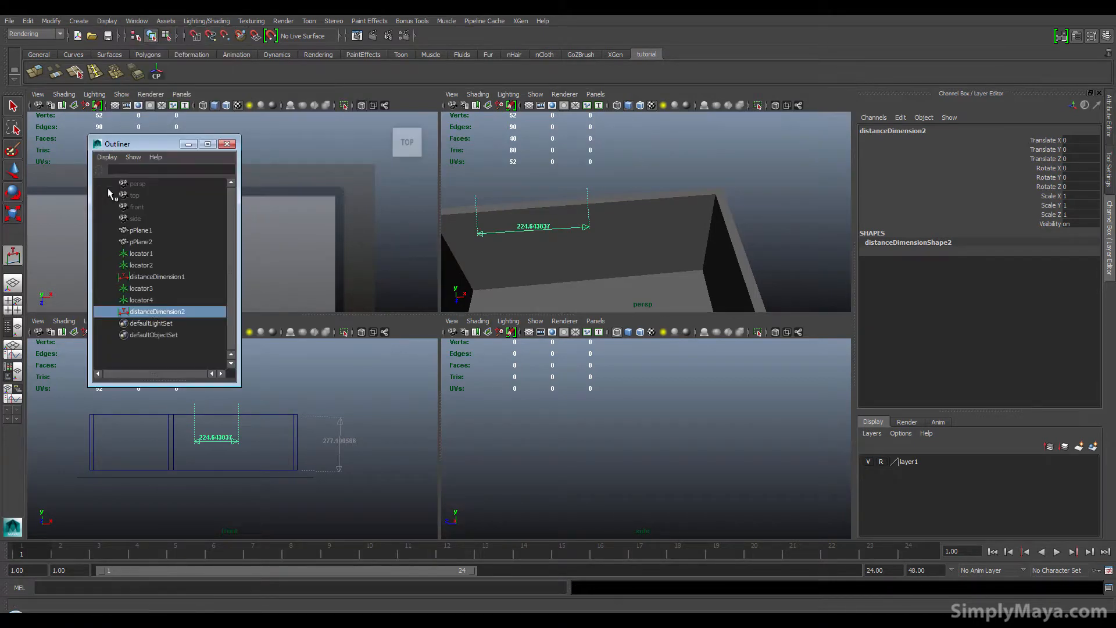
{"action": "left_click", "coordinate": [150, 300]}
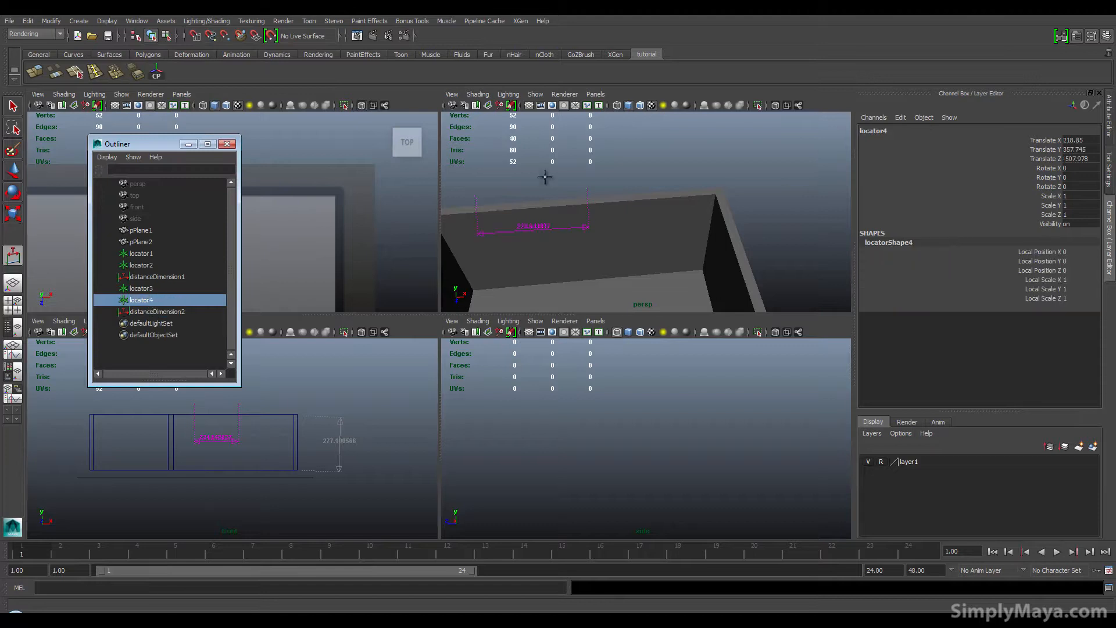
{"action": "key", "text": "w"}
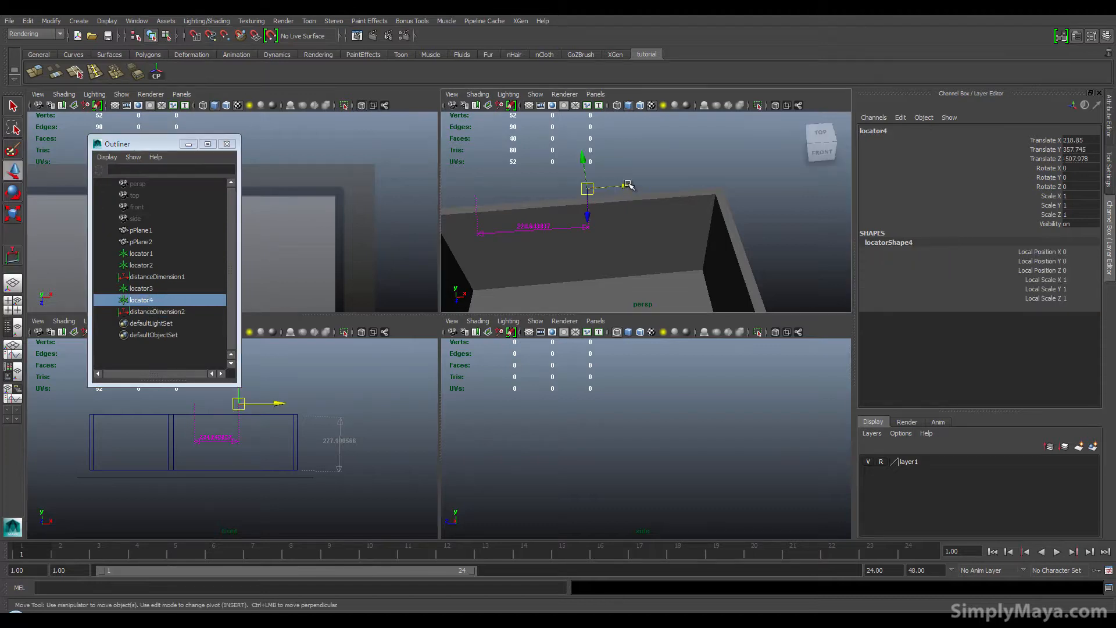
{"action": "left_click_drag", "start_coordinate": [622, 183], "coordinate": [642, 184]}
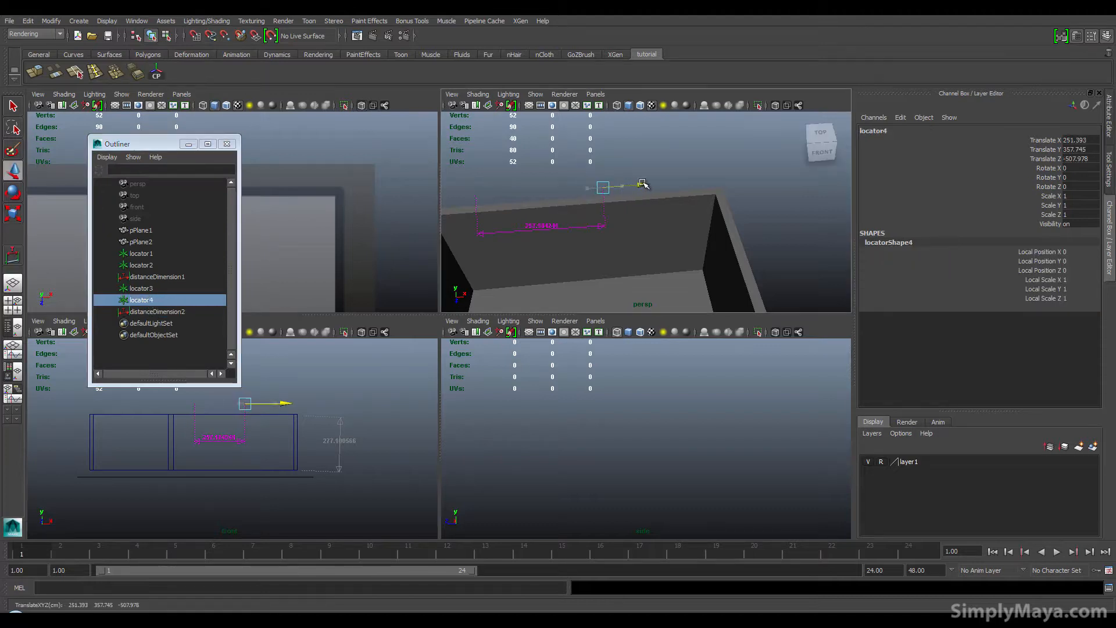
{"action": "middle_click_drag", "start_coordinate": [281, 436], "coordinate": [305, 431], "text": "alt"}
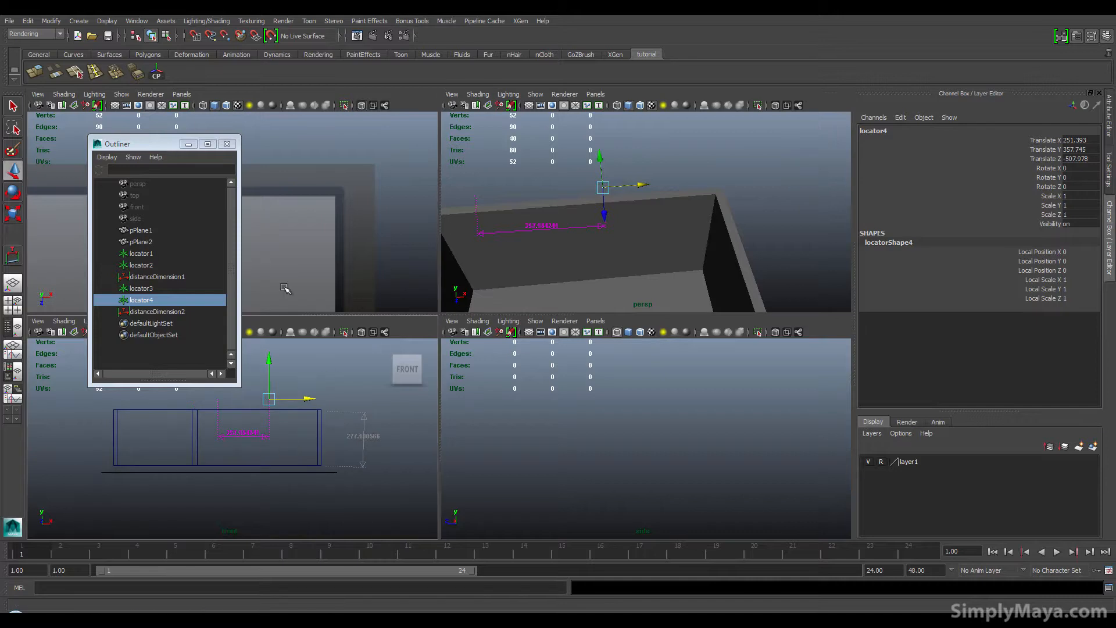
Step: Measure a vertical distance in the front view and raise its upper locator to about 246 units high
{"action": "key", "text": "y"}
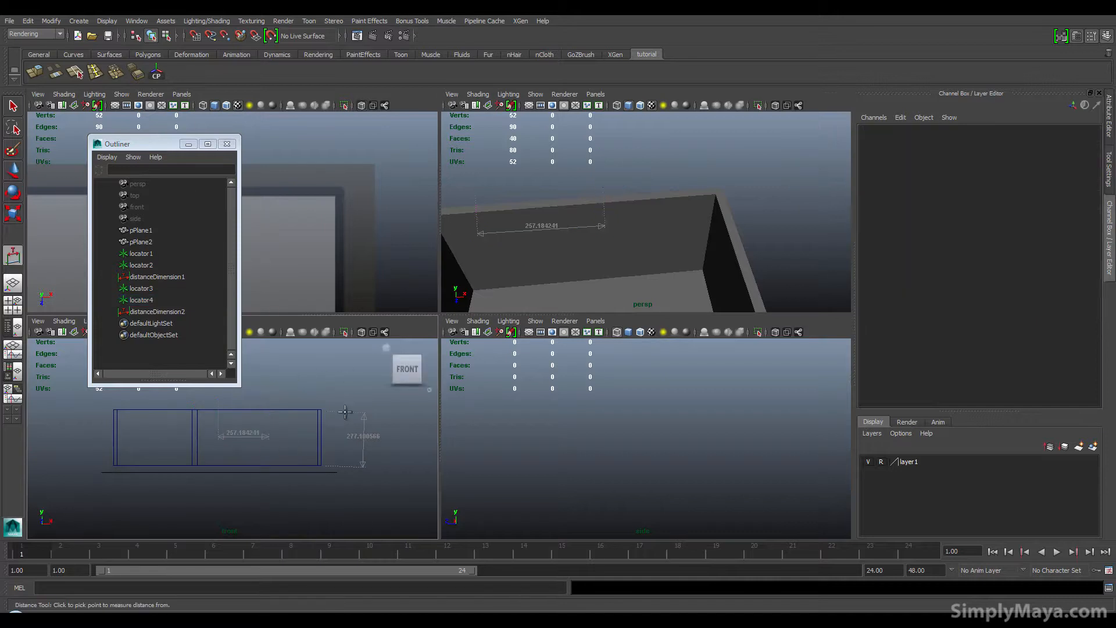
{"action": "left_click", "coordinate": [241, 463]}
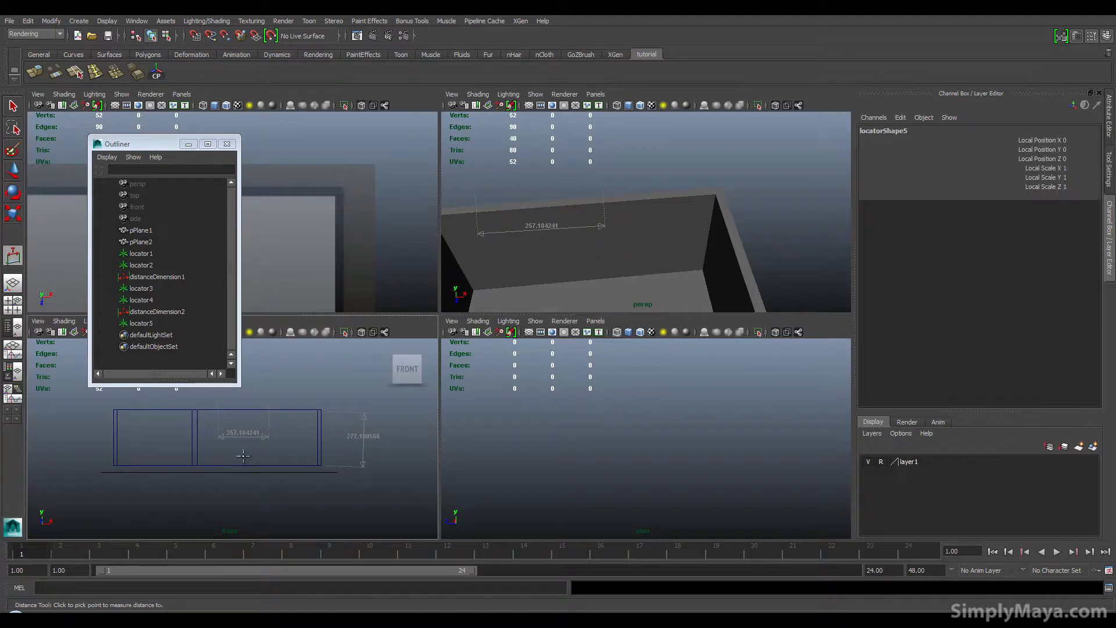
{"action": "left_click", "coordinate": [241, 423]}
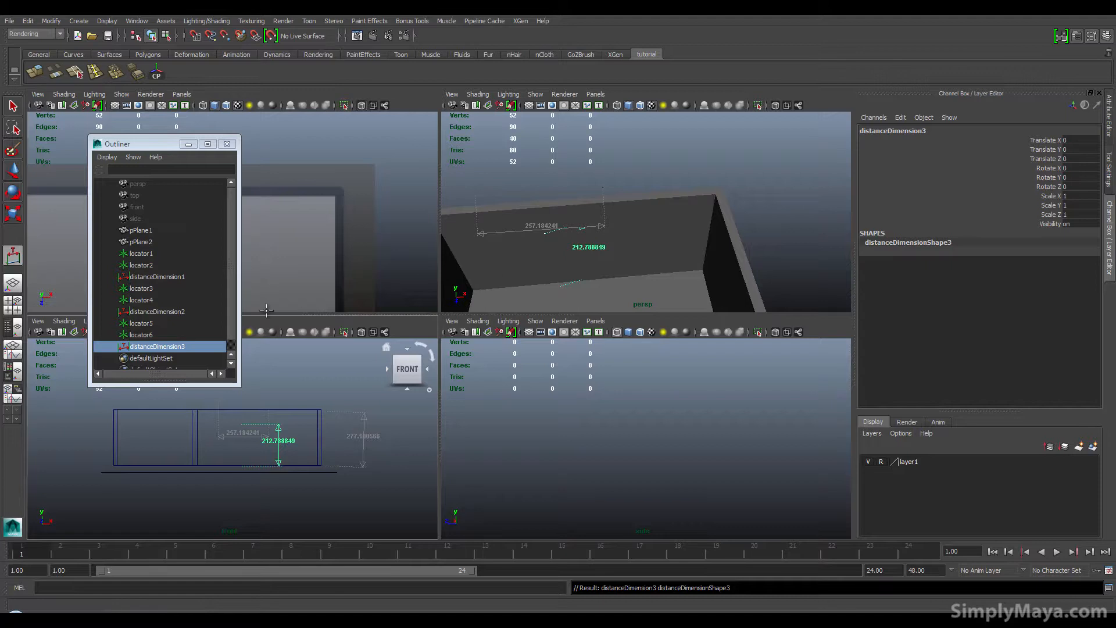
{"action": "left_click", "coordinate": [154, 333]}
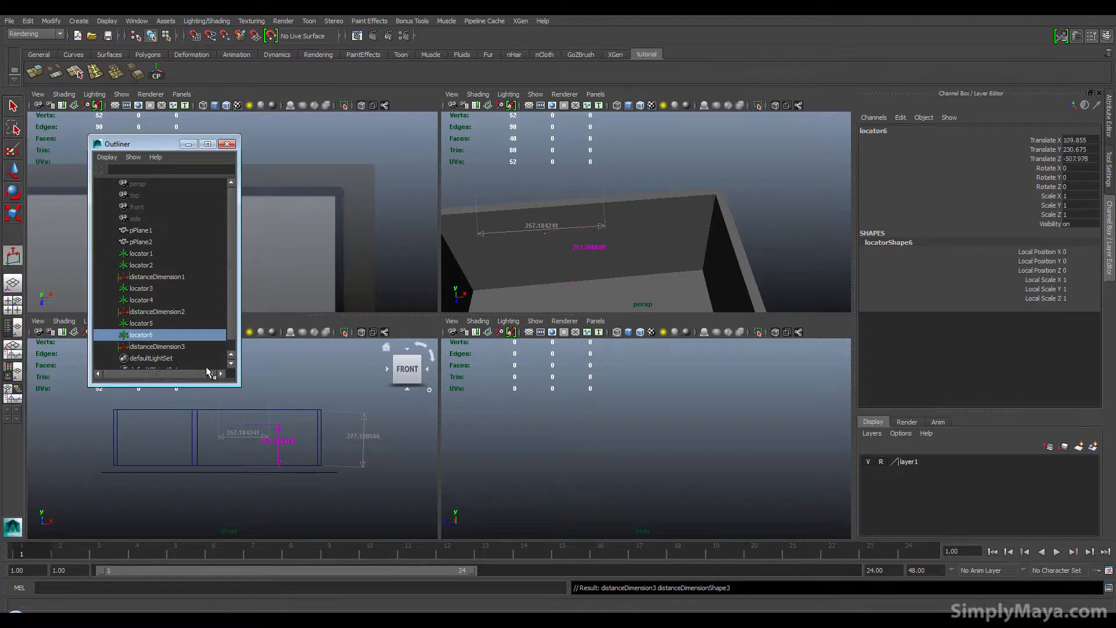
{"action": "key", "text": "w"}
{"action": "left_click_drag", "start_coordinate": [534, 207], "coordinate": [530, 192]}
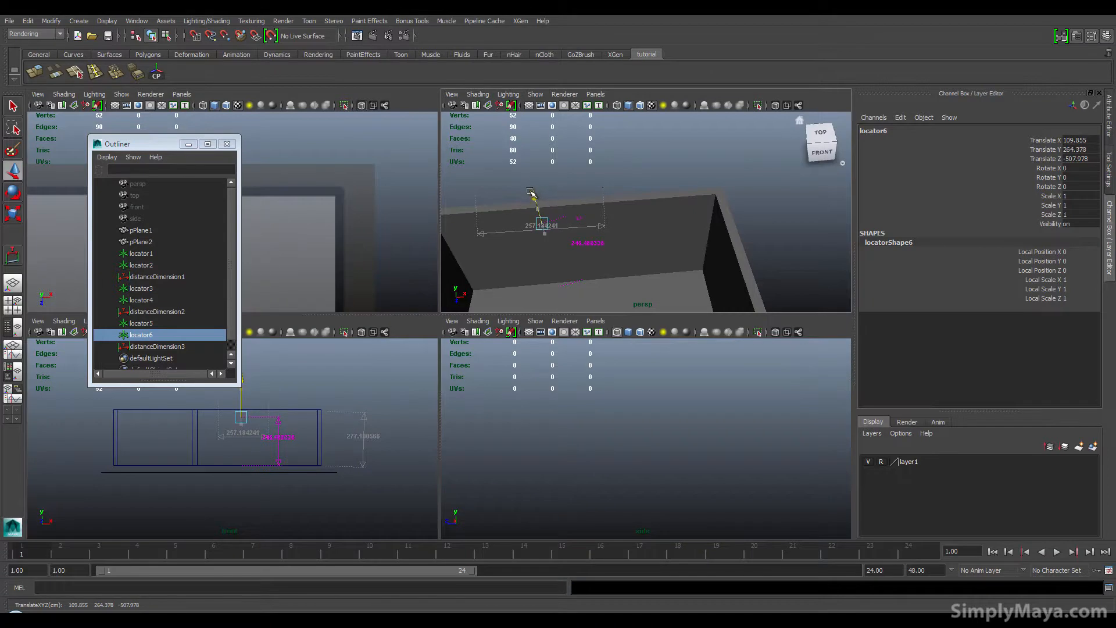
Step: Insert horizontal edge loops around the walls near the 246-unit locator height with Insert Edge Loop
{"action": "left_click_drag", "start_coordinate": [501, 243], "coordinate": [516, 254], "text": "alt"}
{"action": "middle_click_drag", "start_coordinate": [516, 254], "coordinate": [595, 136], "text": "alt"}
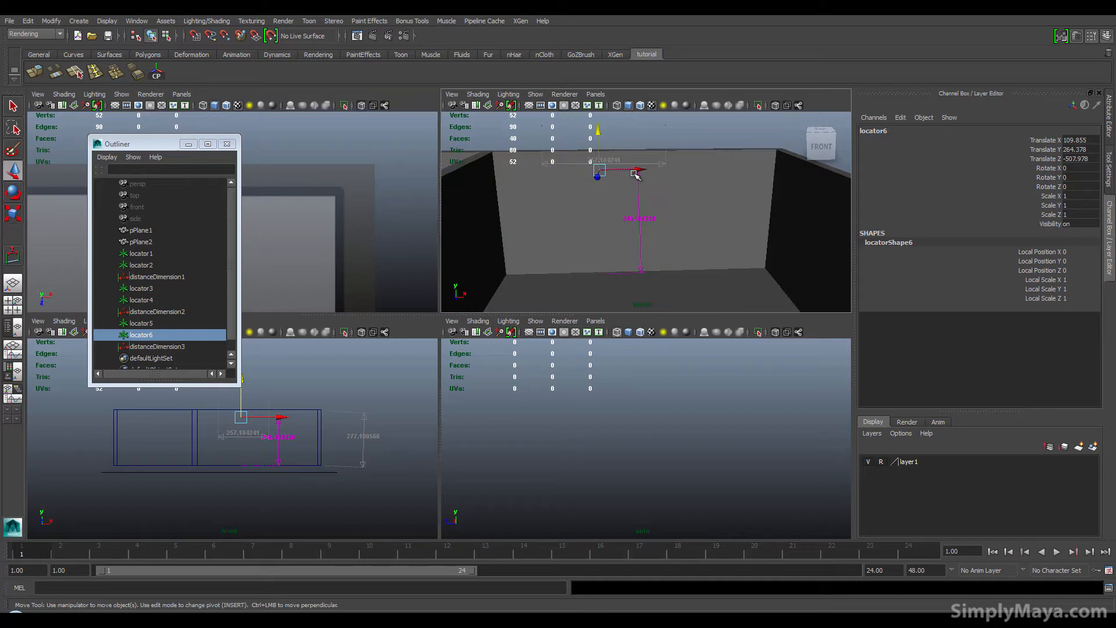
{"action": "left_click", "coordinate": [188, 143]}
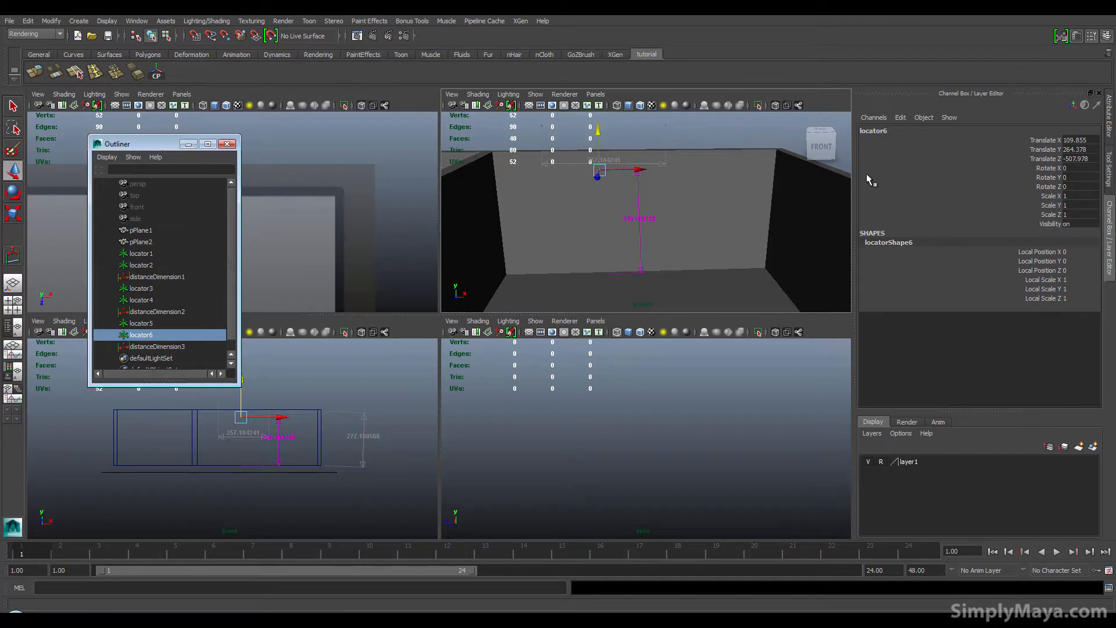
{"action": "key", "text": "space"}
{"action": "left_click_drag", "start_coordinate": [451, 346], "coordinate": [486, 298], "text": "alt"}
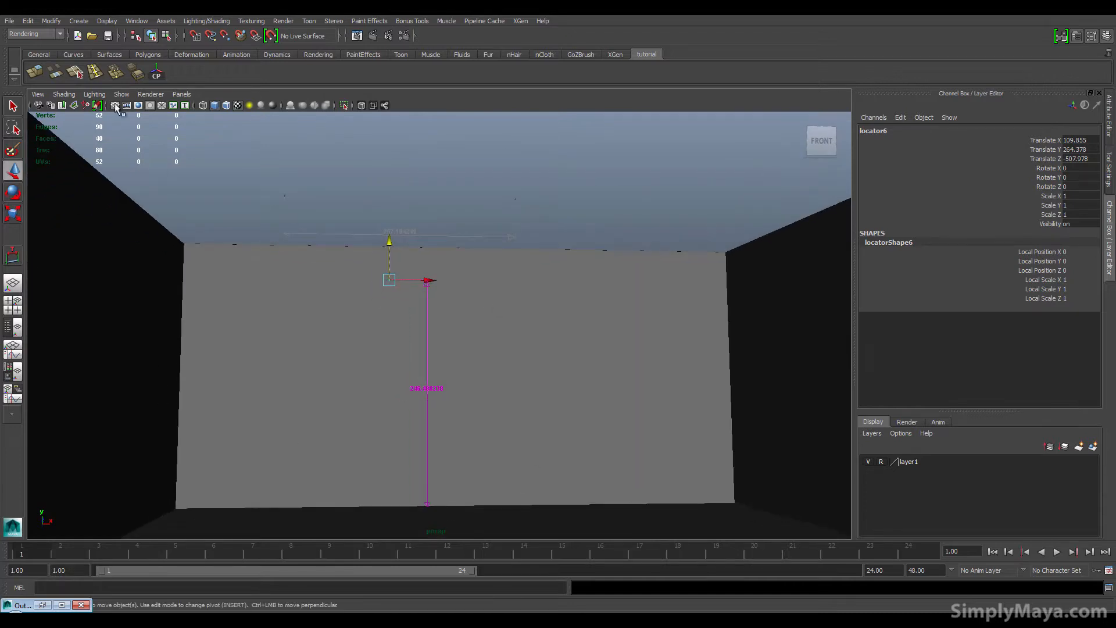
{"action": "left_click", "coordinate": [96, 78]}
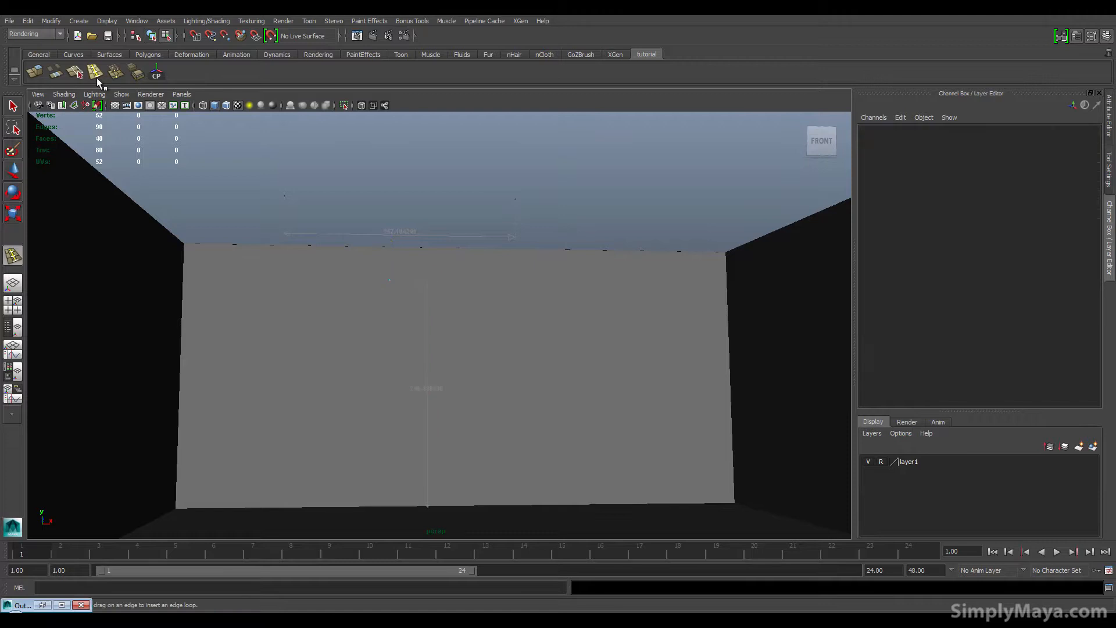
{"action": "left_click", "coordinate": [286, 245]}
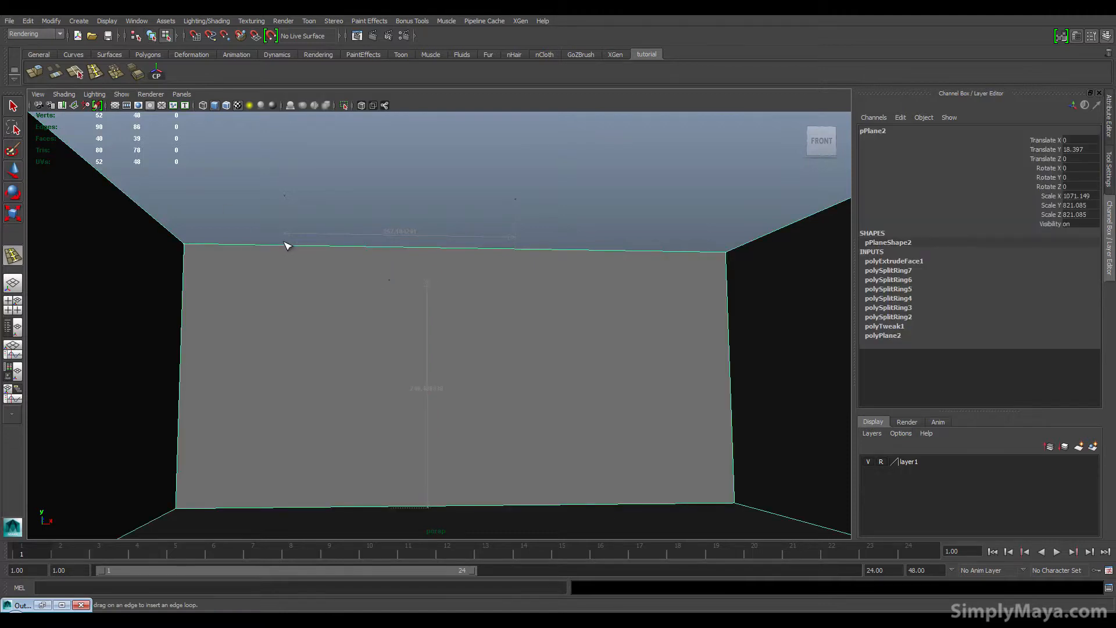
{"action": "left_click_drag", "start_coordinate": [288, 246], "coordinate": [286, 248]}
{"action": "left_click_drag", "start_coordinate": [517, 252], "coordinate": [522, 252]}
{"action": "left_click_drag", "start_coordinate": [441, 291], "coordinate": [433, 302], "text": "alt"}
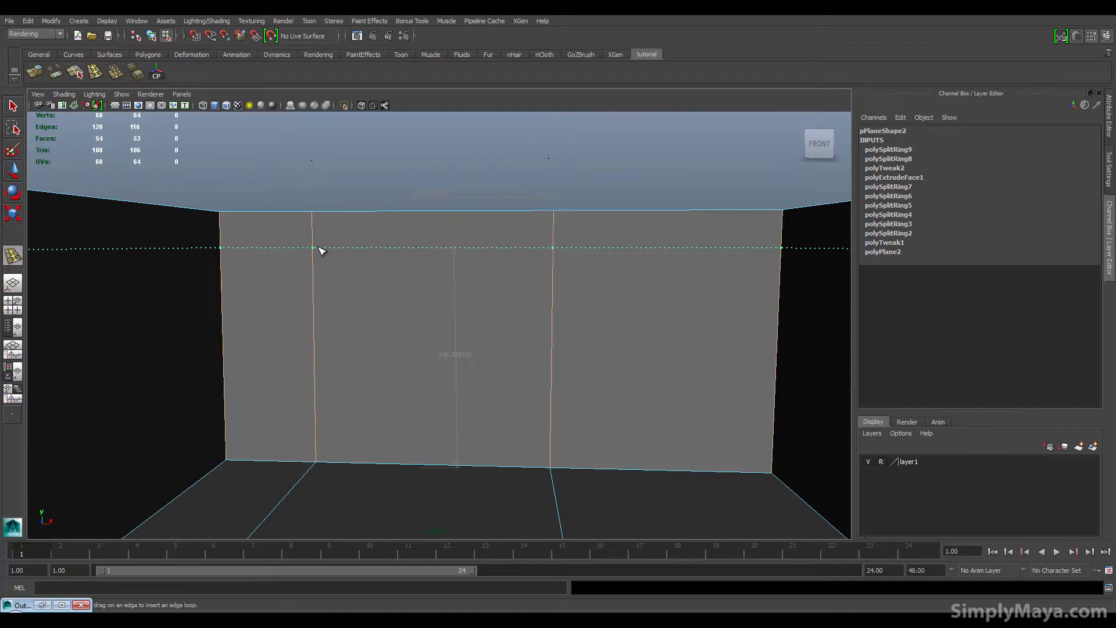
{"action": "left_click_drag", "start_coordinate": [320, 250], "coordinate": [321, 251]}
Step: Insert another horizontal edge loop around the outer side of the walls
{"action": "left_click_drag", "start_coordinate": [440, 371], "coordinate": [392, 411], "text": "alt"}
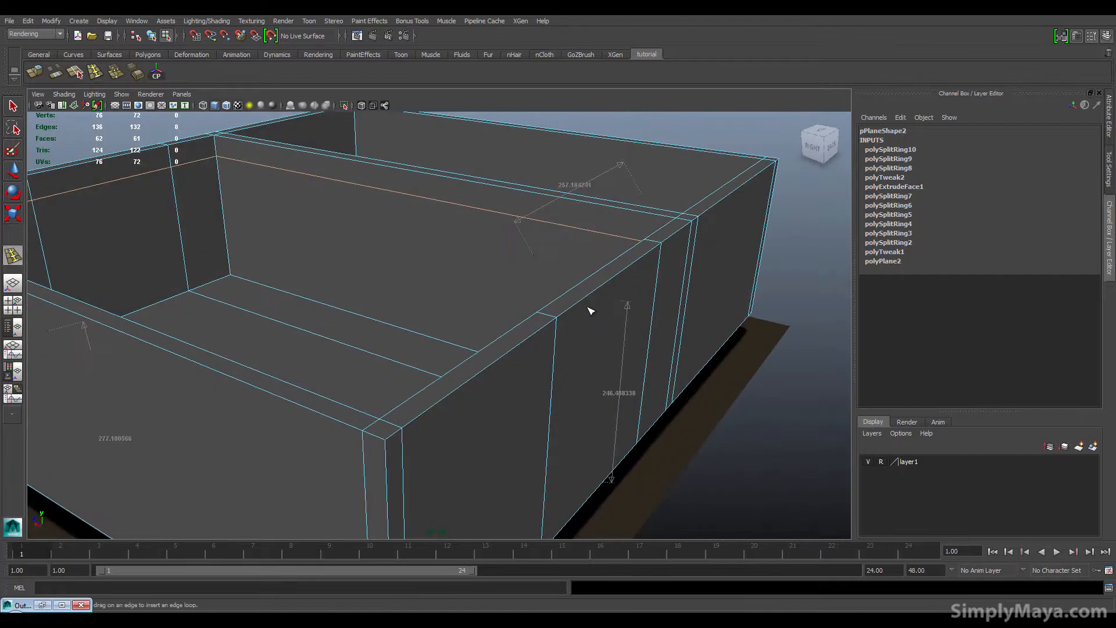
{"action": "left_click_drag", "start_coordinate": [506, 342], "coordinate": [449, 328], "text": "alt"}
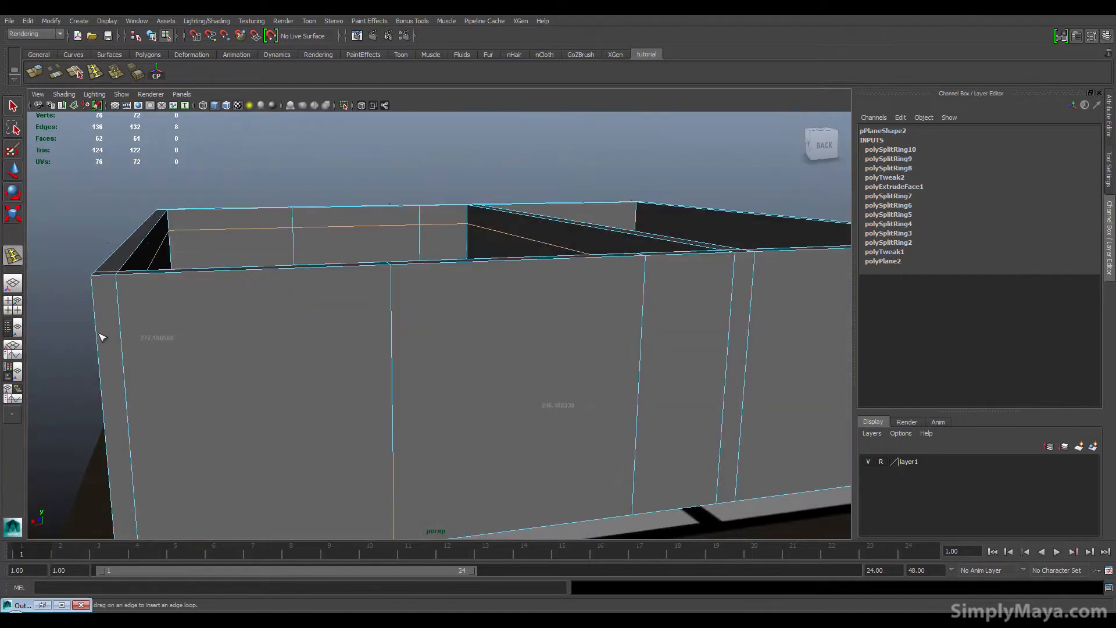
{"action": "left_click_drag", "start_coordinate": [98, 335], "coordinate": [285, 366]}
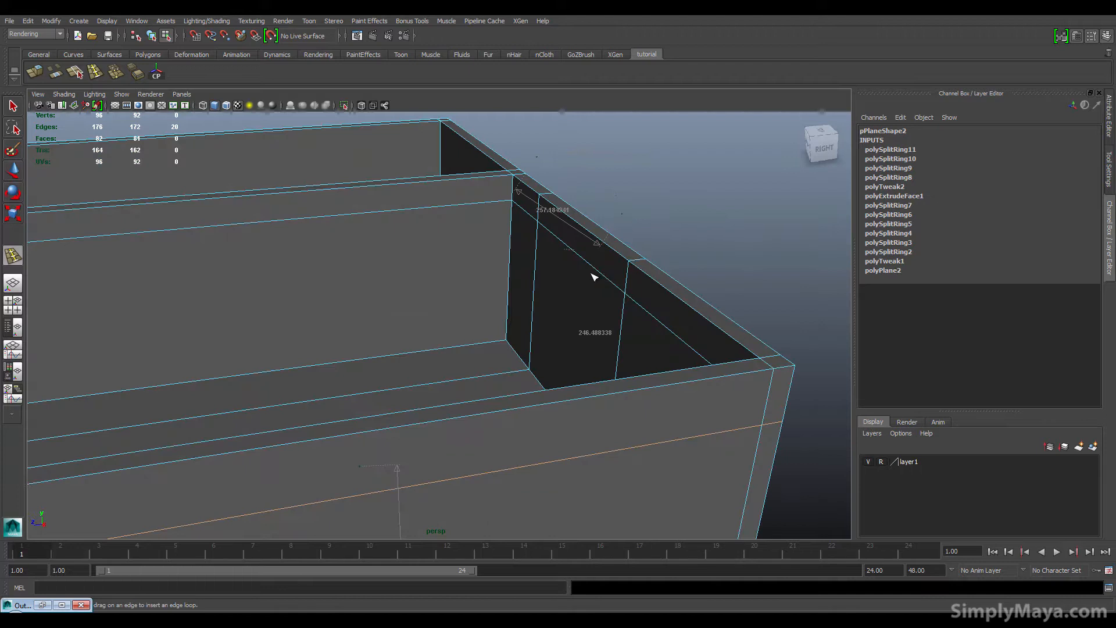
{"action": "left_click_drag", "start_coordinate": [598, 273], "coordinate": [562, 300], "text": "alt"}
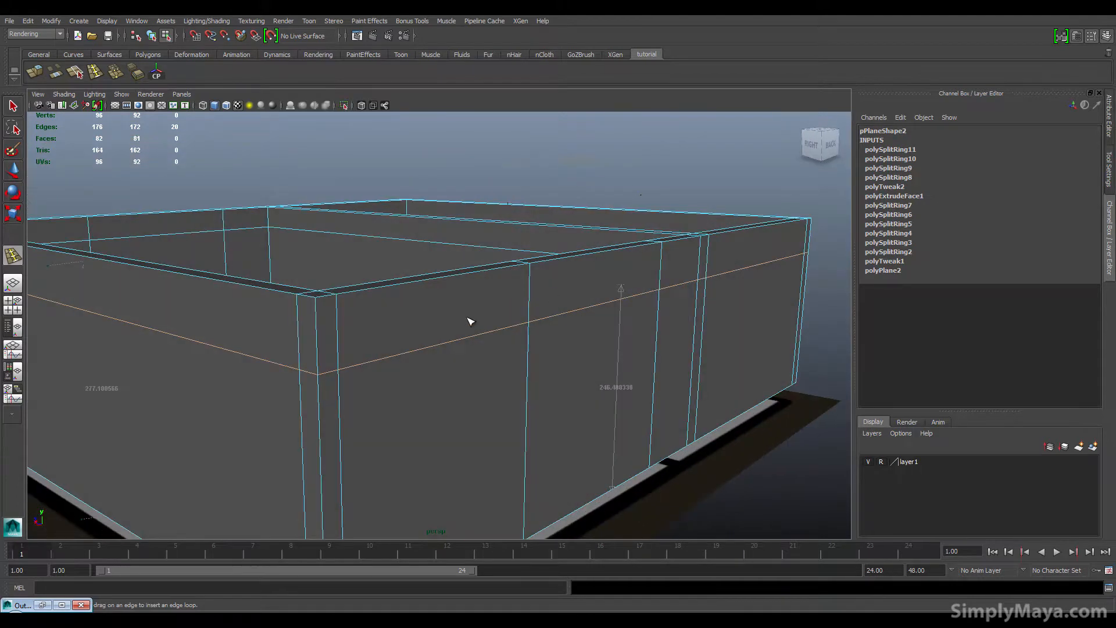
Step: In the front view, scale the two new edge loops' vertices flat onto one line and nudge them up to the 246-unit locator height
{"action": "key", "text": "space"}
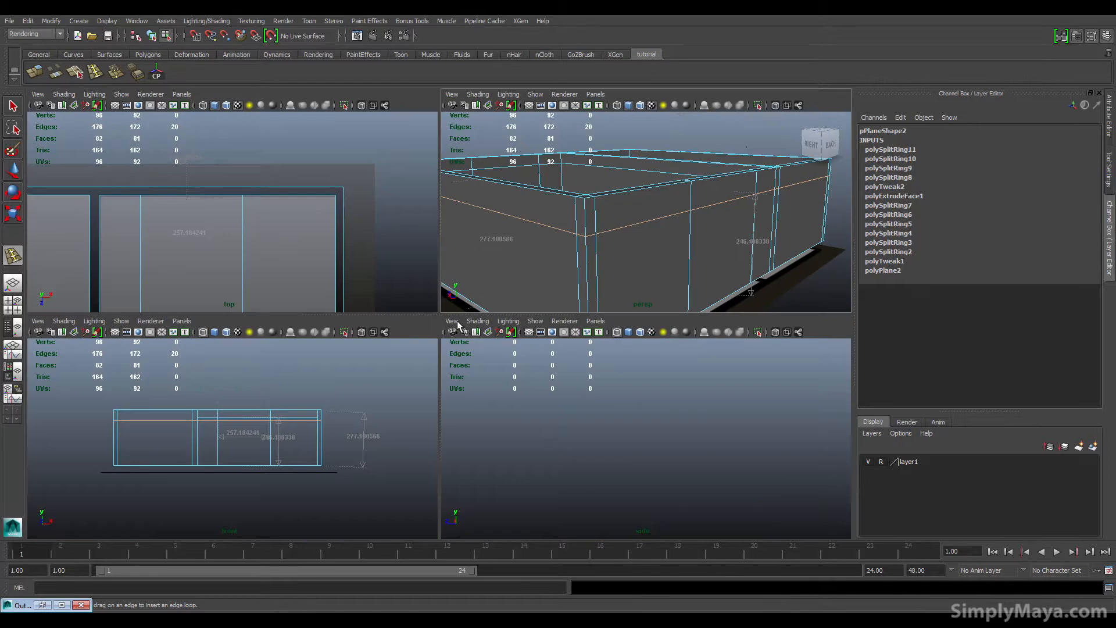
{"action": "right_click_drag", "start_coordinate": [172, 451], "coordinate": [331, 426], "text": "alt"}
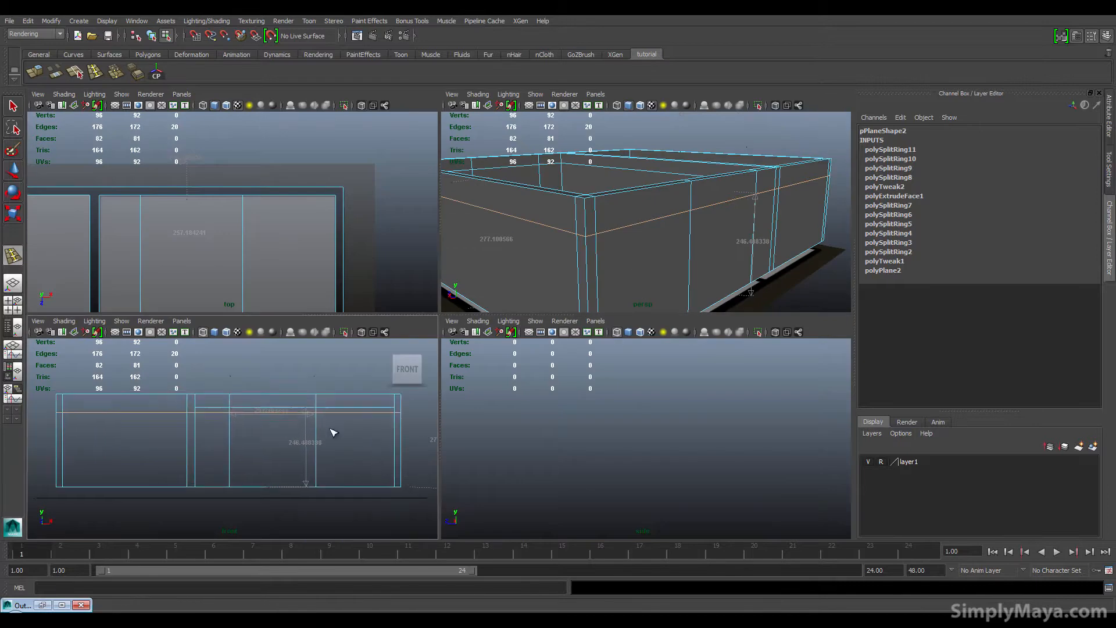
{"action": "key", "text": "space"}
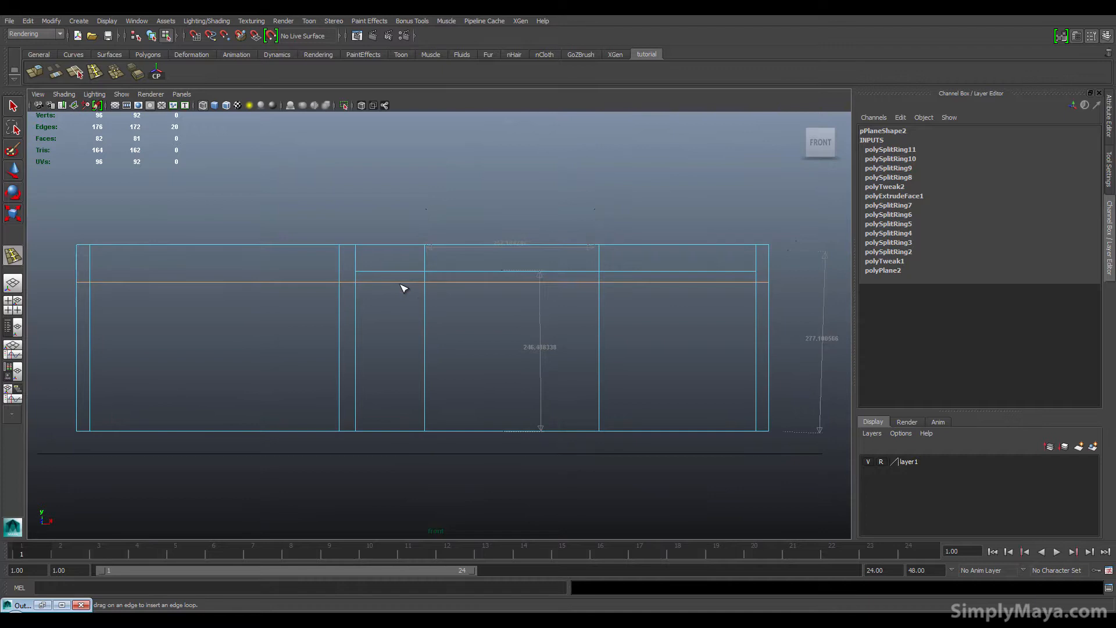
{"action": "key", "text": "q"}
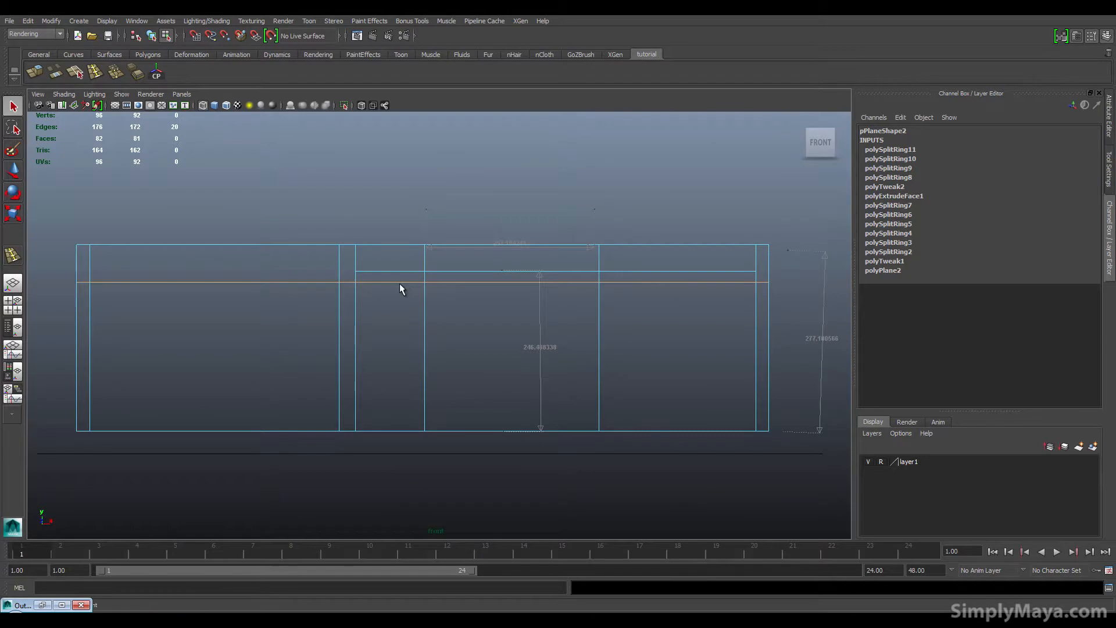
{"action": "right_click_drag", "start_coordinate": [399, 284], "coordinate": [372, 280]}
{"action": "left_click_drag", "start_coordinate": [416, 306], "coordinate": [782, 298]}
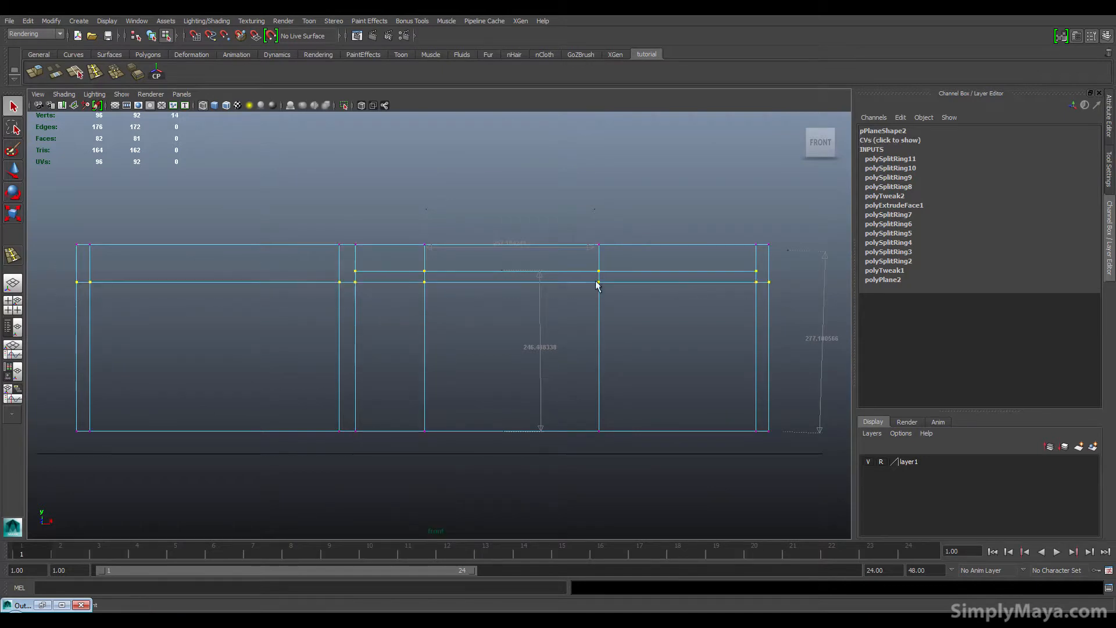
{"action": "key", "text": "r"}
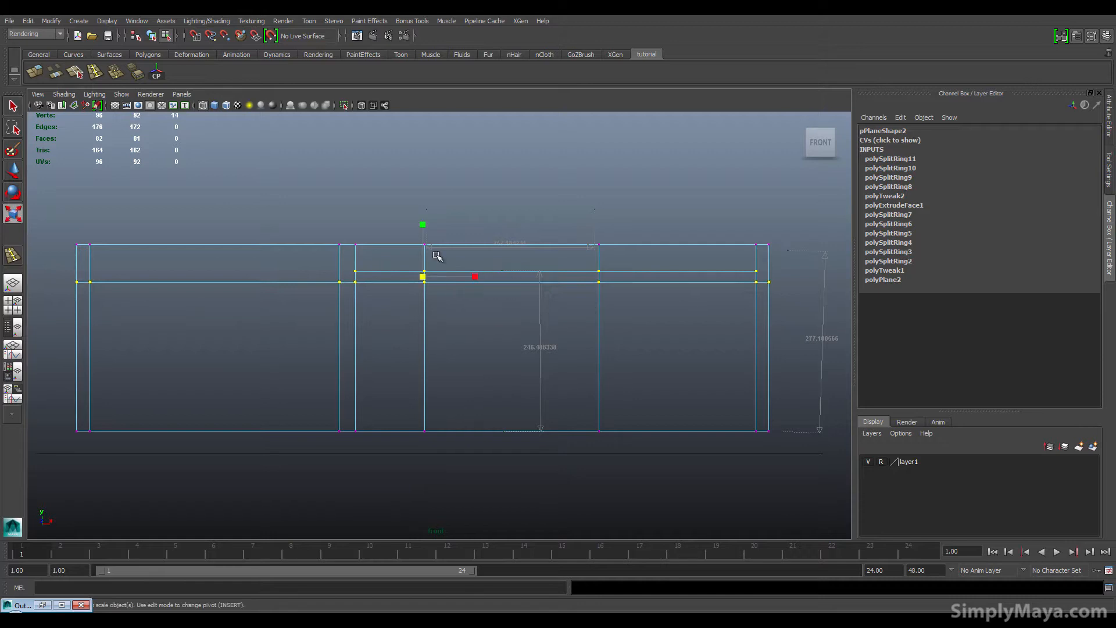
{"action": "left_click_drag", "start_coordinate": [422, 223], "coordinate": [423, 277]}
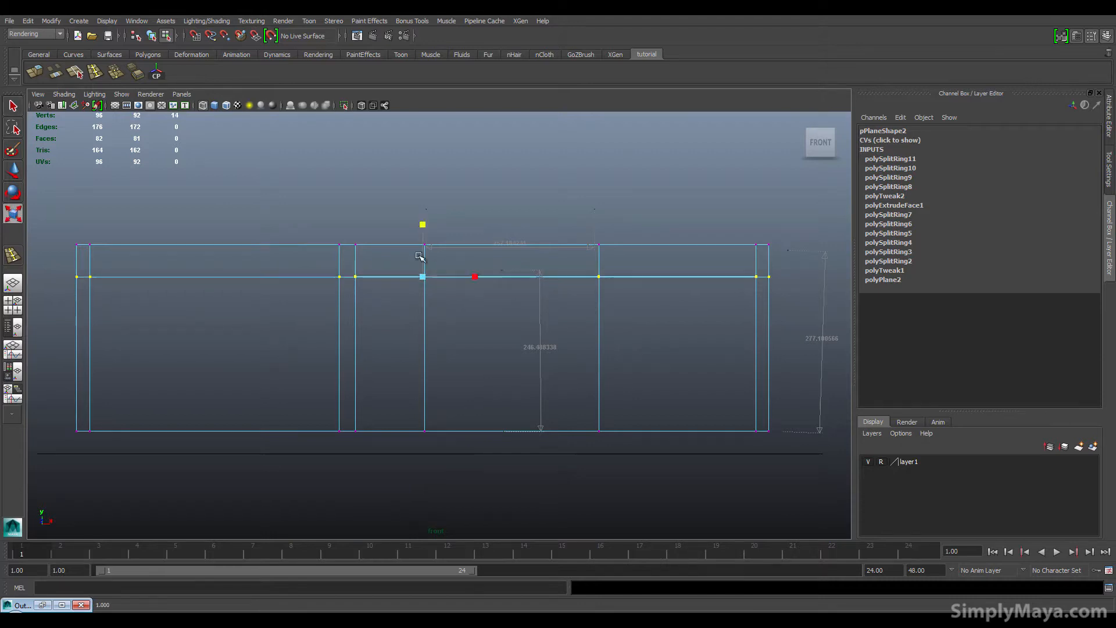
{"action": "left_click_drag", "start_coordinate": [422, 225], "coordinate": [427, 274]}
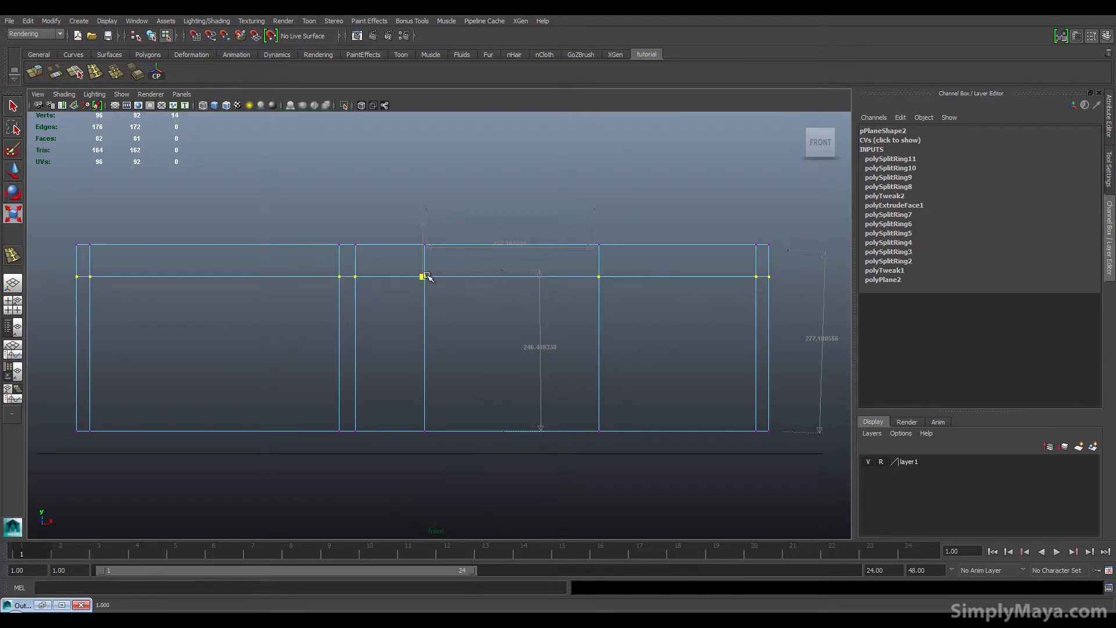
{"action": "left_click_drag", "start_coordinate": [423, 329], "coordinate": [420, 283]}
{"action": "key", "text": "w"}
{"action": "left_click_drag", "start_coordinate": [424, 239], "coordinate": [426, 233]}
Step: Delete the wall face below the new edge loop to open a doorway in the wall
{"action": "key", "text": "space"}
{"action": "left_click_drag", "start_coordinate": [515, 301], "coordinate": [660, 222], "text": "alt"}
{"action": "key", "text": "space"}
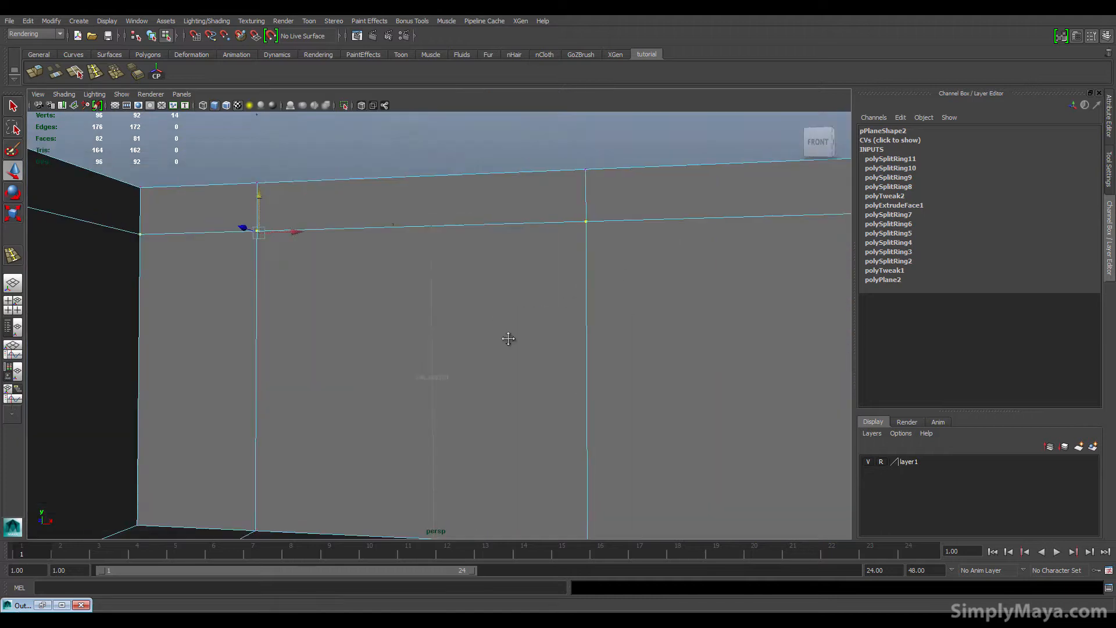
{"action": "left_click_drag", "start_coordinate": [508, 339], "coordinate": [498, 366], "text": "alt"}
{"action": "right_click_drag", "start_coordinate": [430, 308], "coordinate": [425, 336]}
{"action": "key", "text": "Delete"}
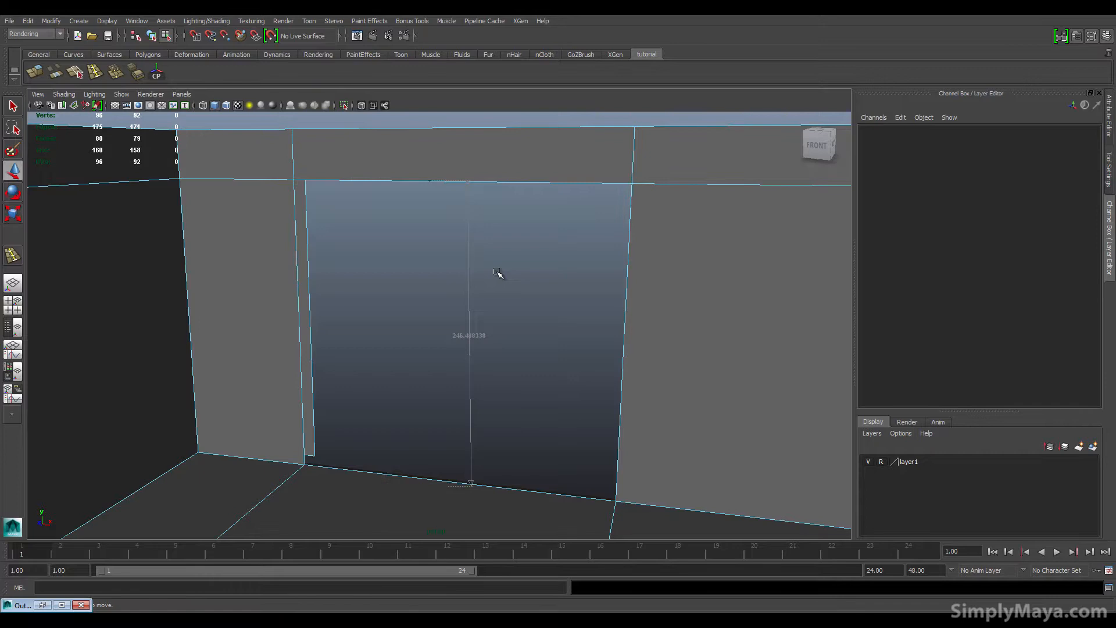
{"action": "left_click_drag", "start_coordinate": [507, 279], "coordinate": [226, 311], "text": "alt"}
{"action": "left_click_drag", "start_coordinate": [352, 322], "coordinate": [518, 361], "text": "alt"}
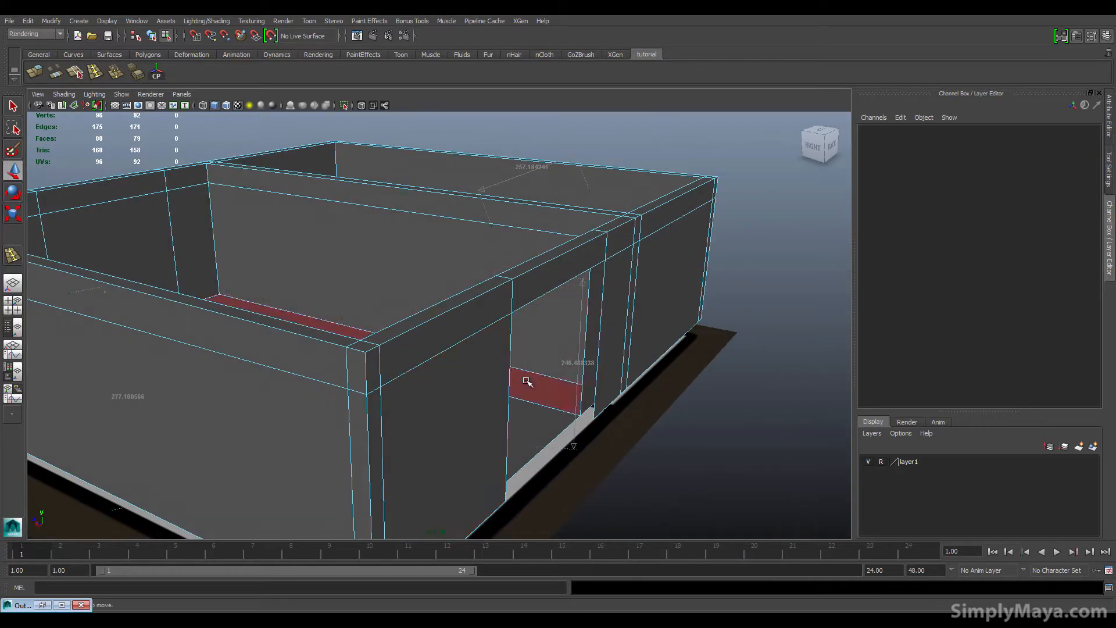
{"action": "left_click_drag", "start_coordinate": [535, 424], "coordinate": [535, 353], "text": "alt"}
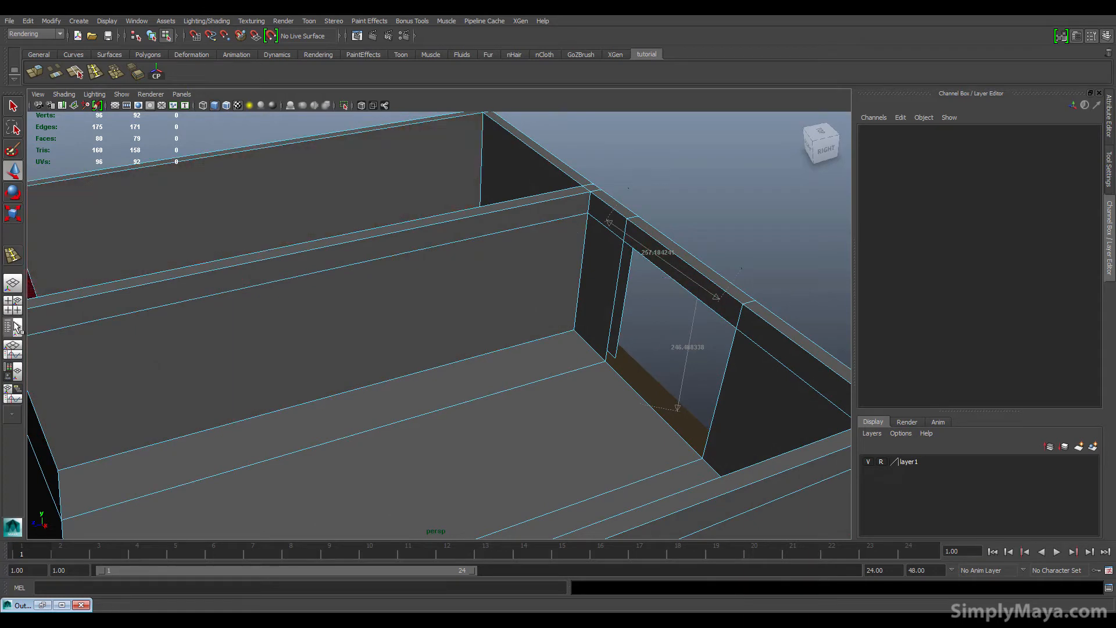
Step: Switch to the four-view layout and inspect the room walls and doorway in the top and front views
{"action": "left_click_drag", "start_coordinate": [635, 281], "coordinate": [508, 346], "text": "alt"}
{"action": "key", "text": "space"}
{"action": "middle_click_drag", "start_coordinate": [250, 257], "coordinate": [372, 196], "text": "alt"}
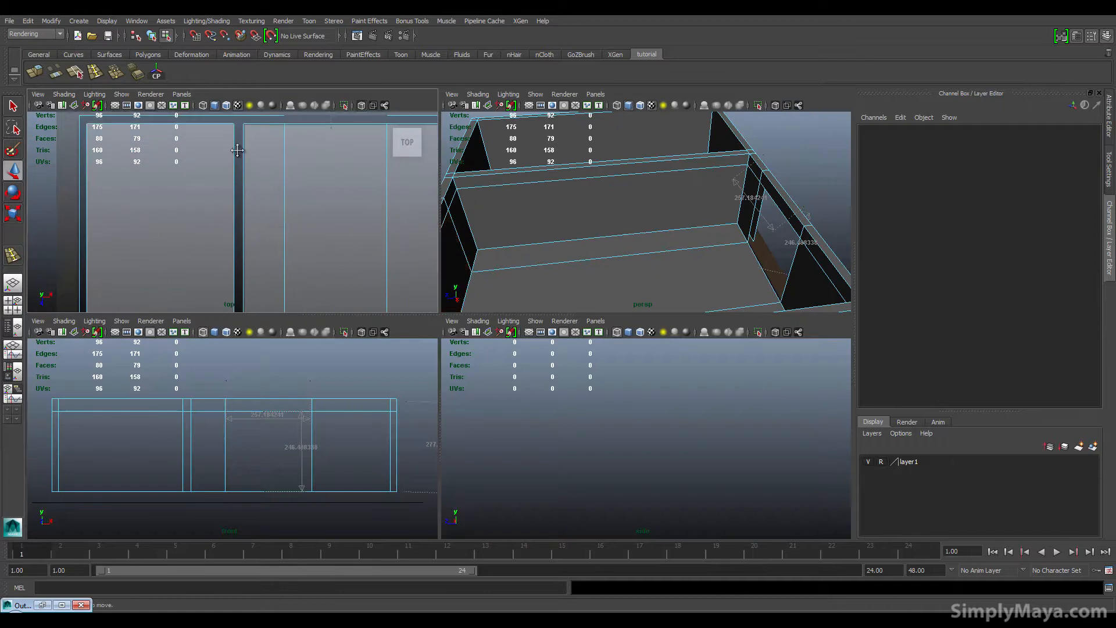
{"action": "middle_click_drag", "start_coordinate": [239, 151], "coordinate": [231, 162], "text": "alt"}
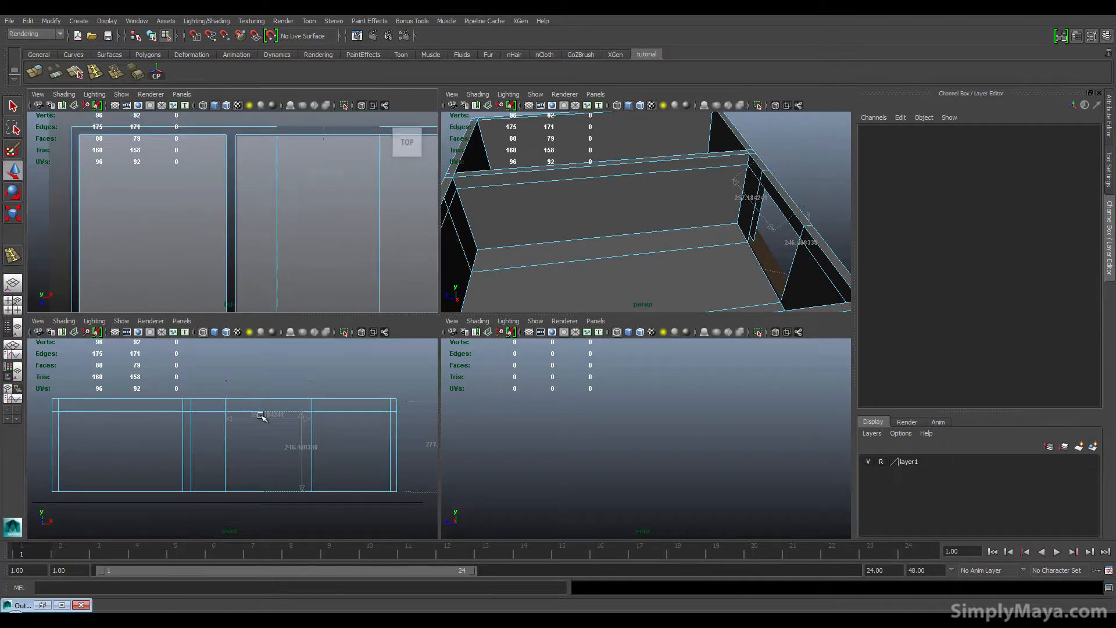
{"action": "middle_click_drag", "start_coordinate": [260, 415], "coordinate": [261, 415], "text": "alt"}
{"action": "middle_click_drag", "start_coordinate": [296, 236], "coordinate": [274, 236], "text": "alt"}
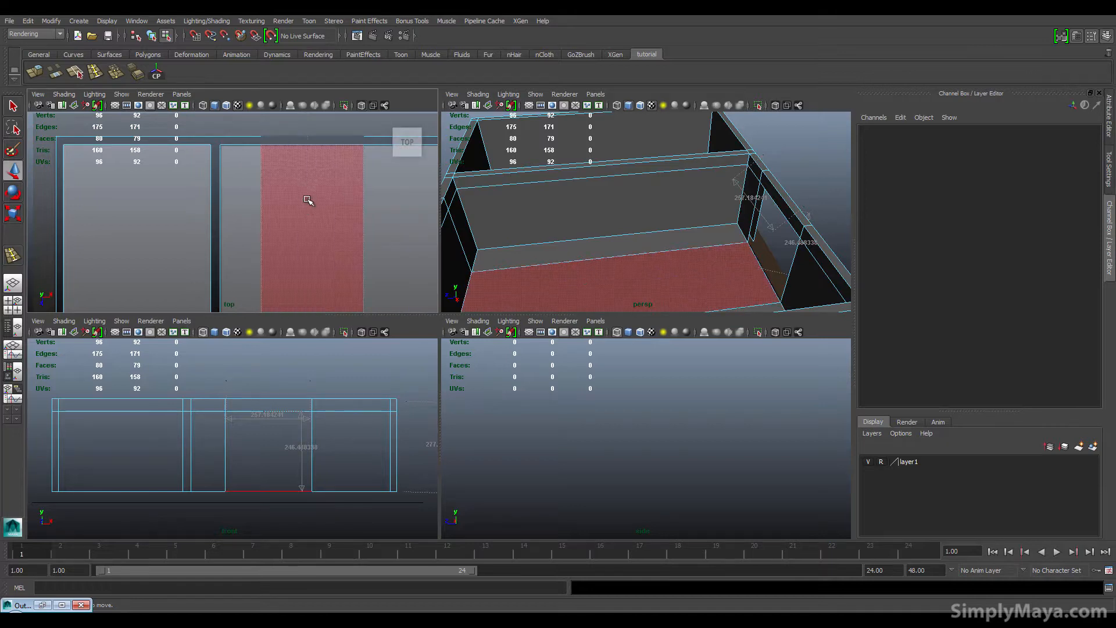
{"action": "key", "text": "q"}
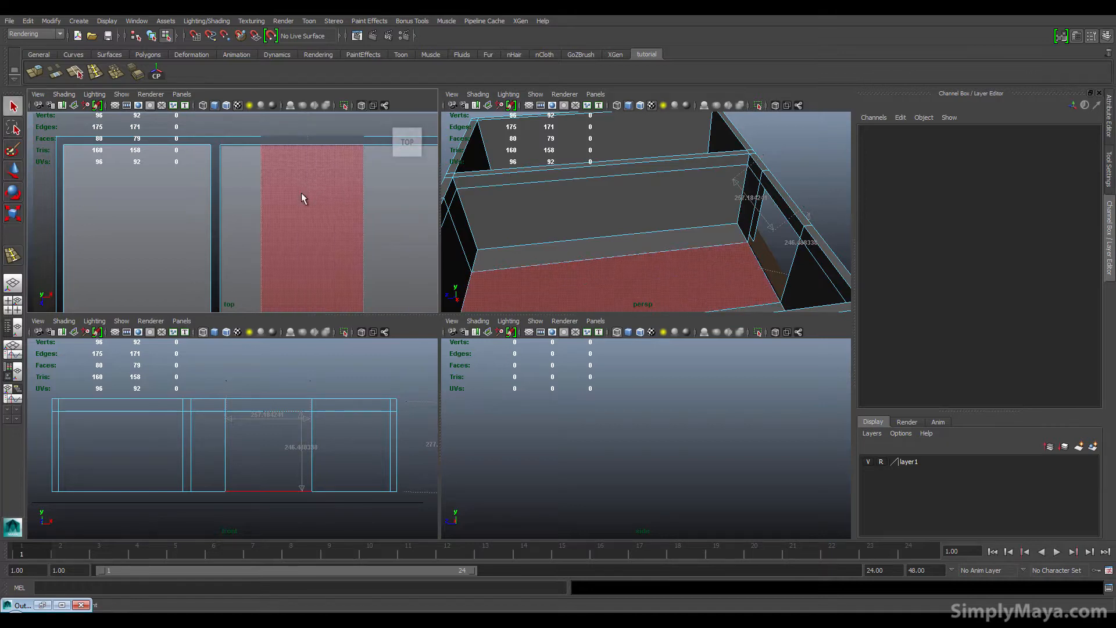
{"action": "left_click", "coordinate": [301, 194]}
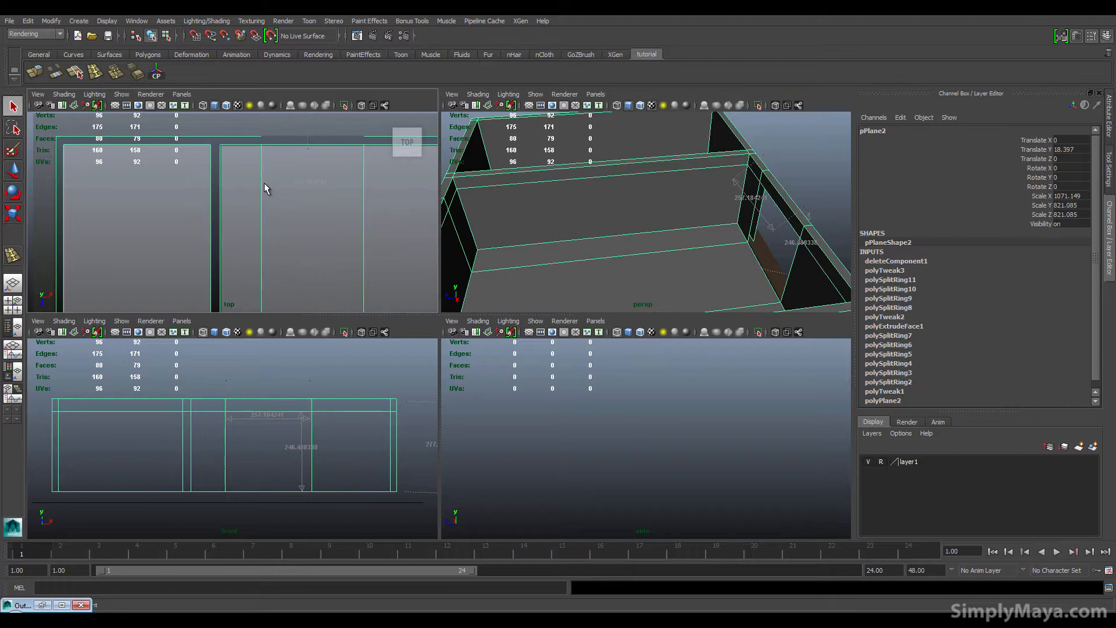
Step: Maximize the top view and create a distance measurement of about 230 units beside the inner wall with the Distance Tool
{"action": "key", "text": "space"}
{"action": "middle_click_drag", "start_coordinate": [331, 304], "coordinate": [312, 252], "text": "alt"}
{"action": "scroll", "coordinate": [346, 307], "scroll_direction": "down", "scroll_amount": 3}
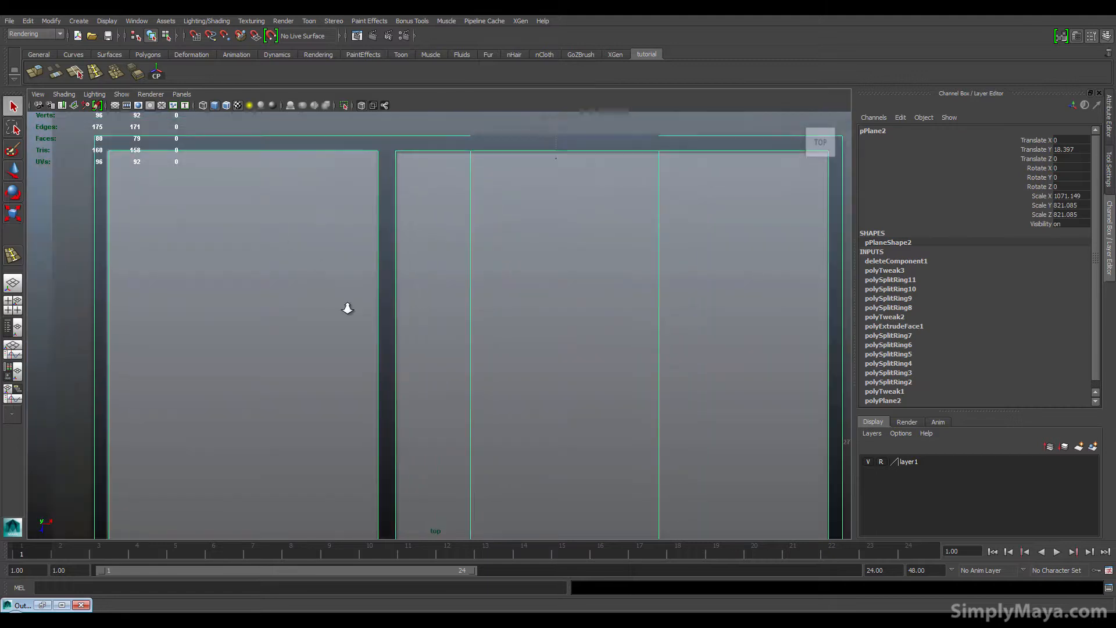
{"action": "middle_click_drag", "start_coordinate": [378, 357], "coordinate": [307, 295], "text": "alt"}
{"action": "scroll", "coordinate": [192, 351], "scroll_direction": "down", "scroll_amount": 5}
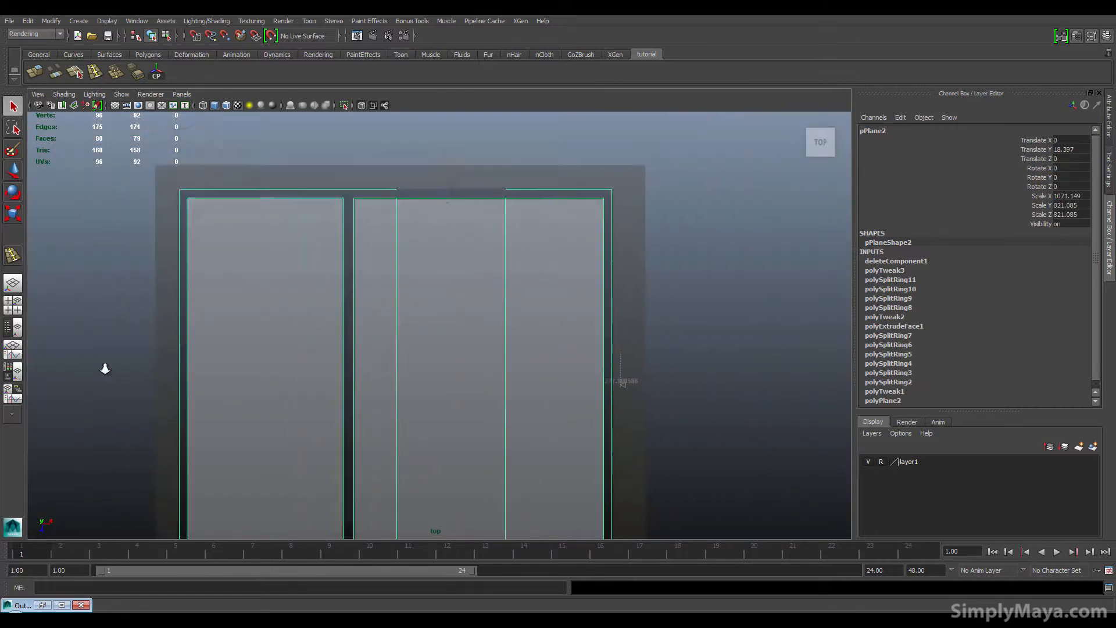
{"action": "scroll", "coordinate": [260, 347], "scroll_direction": "down", "scroll_amount": 1}
{"action": "middle_click_drag", "start_coordinate": [256, 327], "coordinate": [252, 361], "text": "alt"}
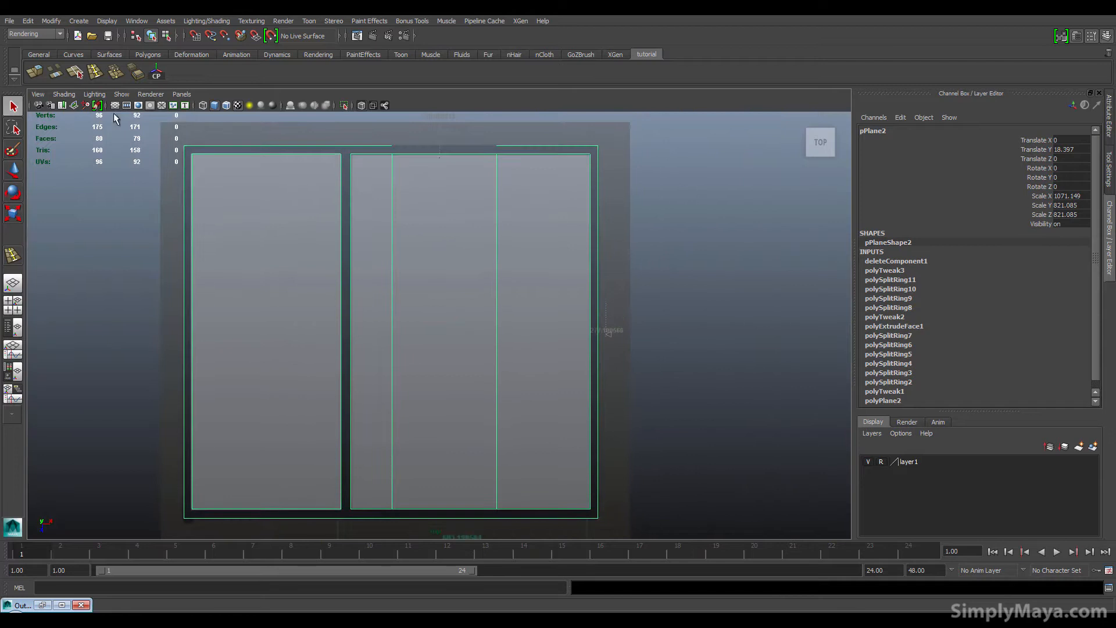
{"action": "left_click", "coordinate": [79, 21]}
{"action": "mouse_move", "coordinate": [169, 150]}
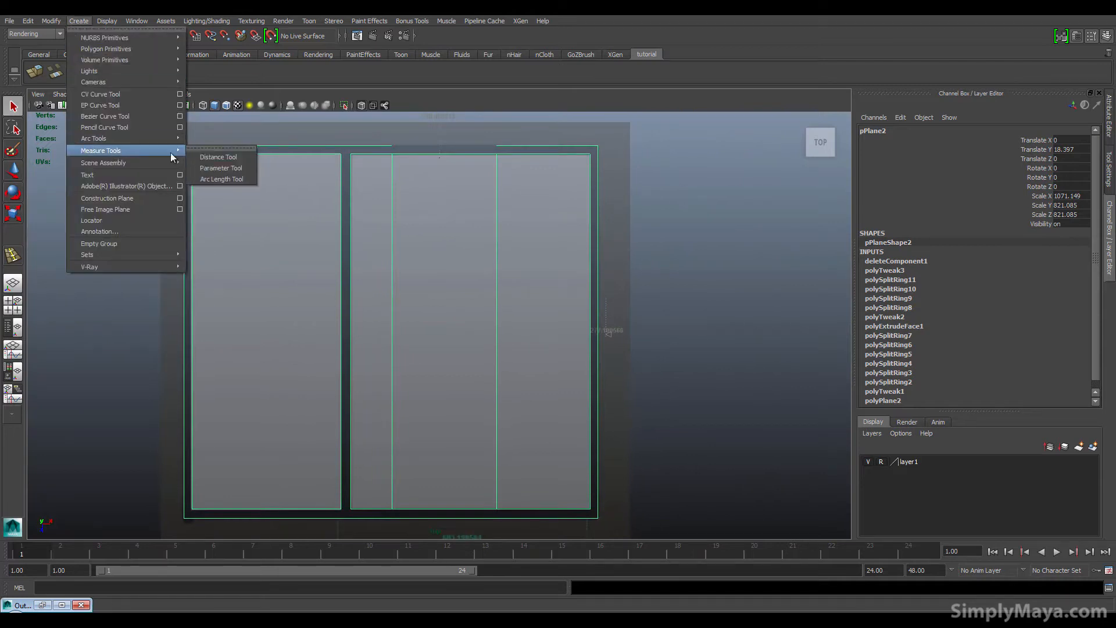
{"action": "left_click", "coordinate": [215, 157]}
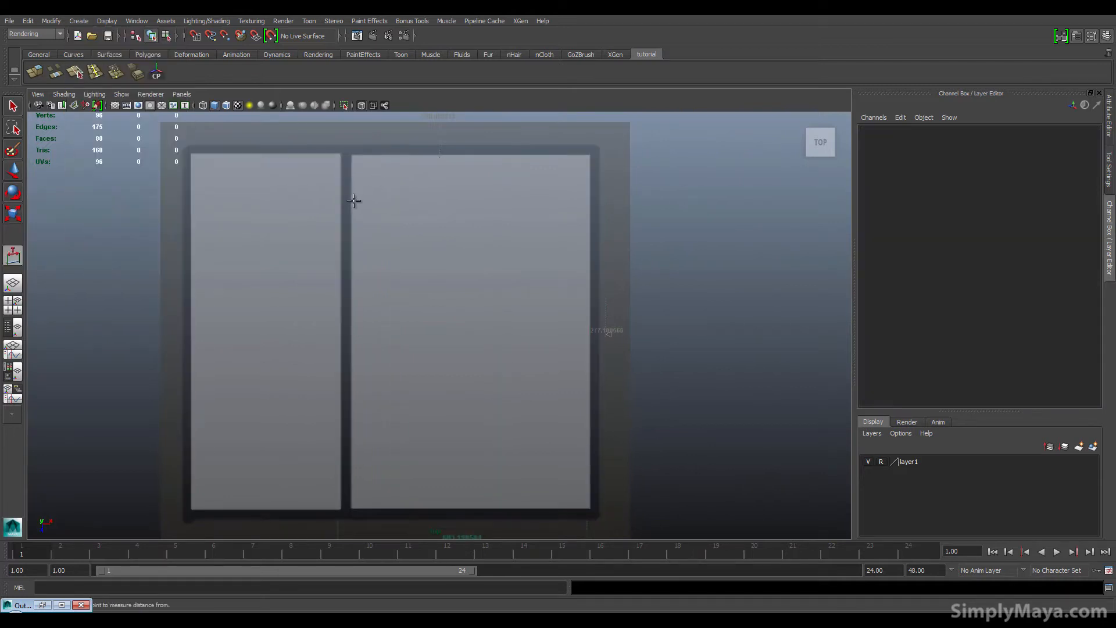
{"action": "left_click", "coordinate": [353, 201]}
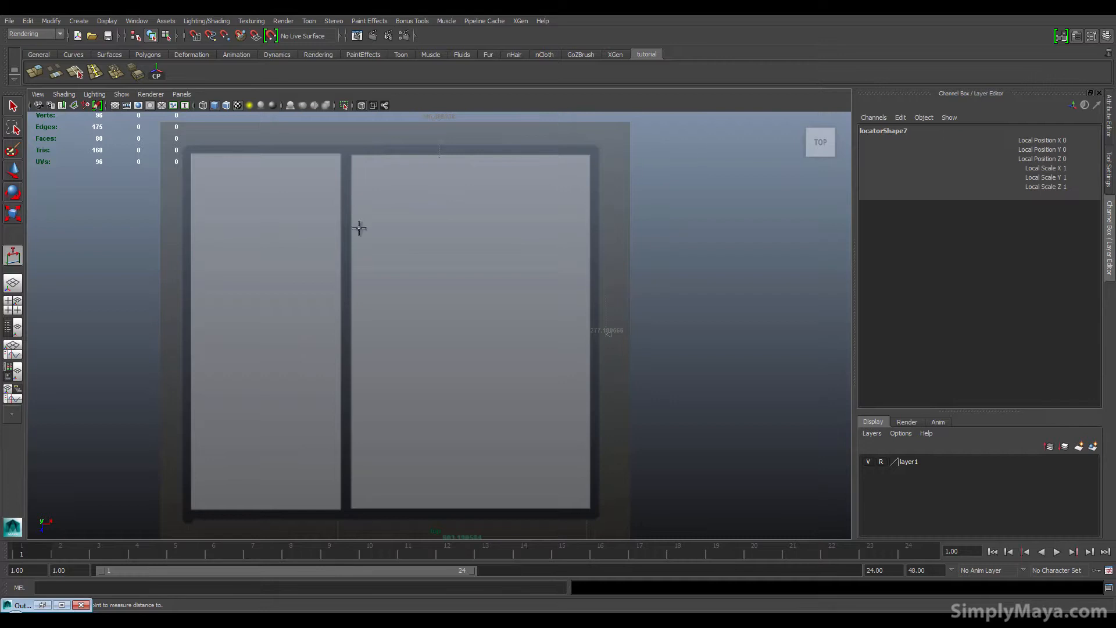
{"action": "left_click", "coordinate": [354, 290]}
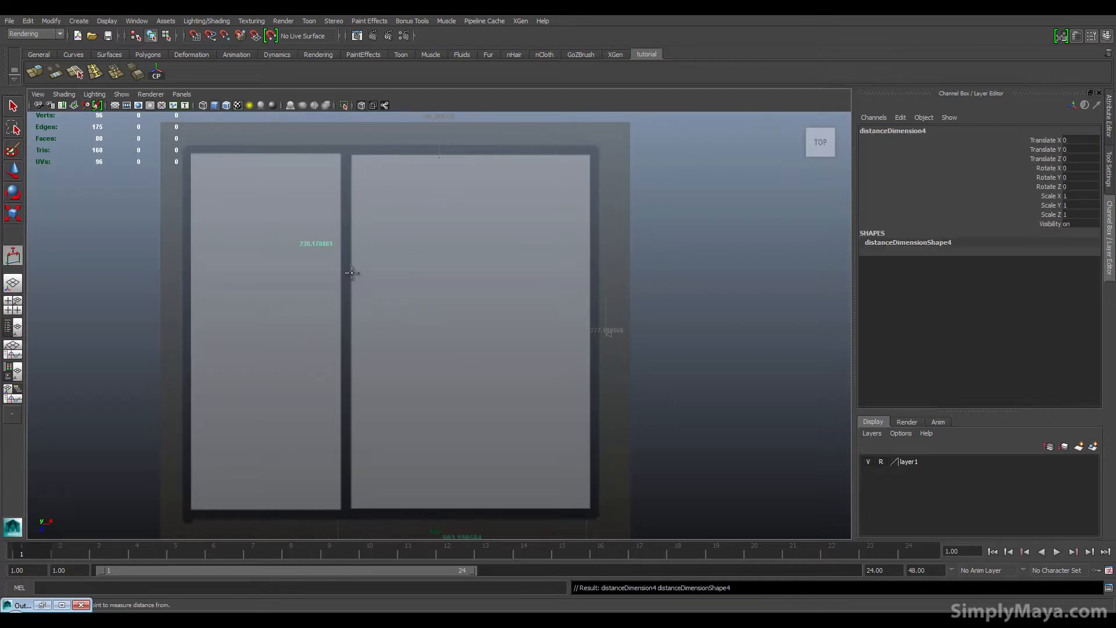
Step: Switch the top view to wireframe display and return to the four-view layout
{"action": "left_click", "coordinate": [64, 94]}
{"action": "left_click", "coordinate": [85, 209]}
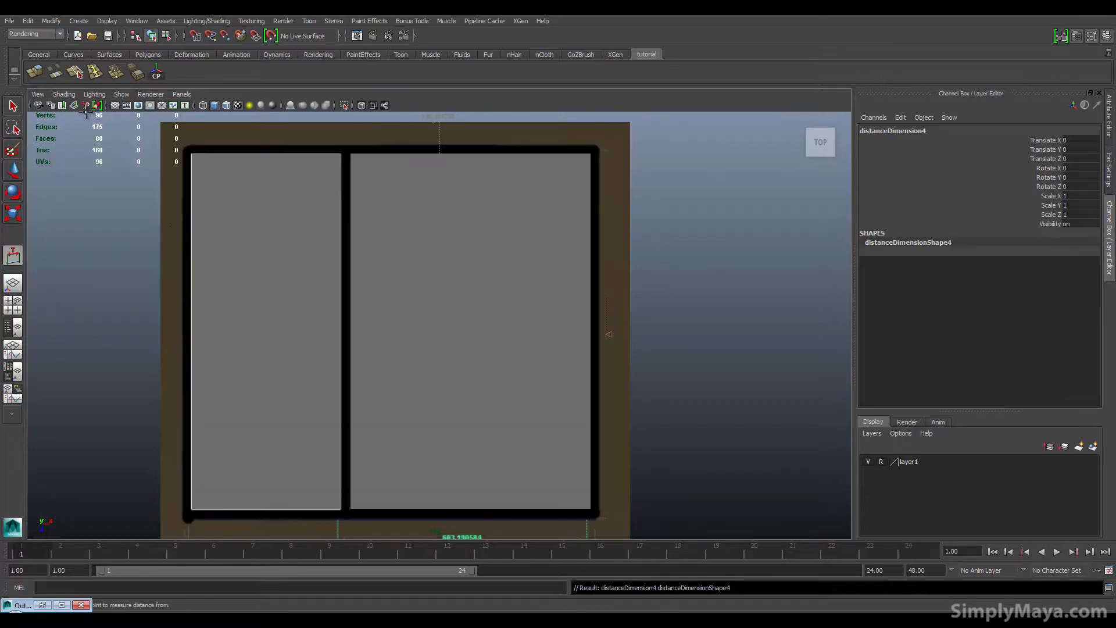
{"action": "key", "text": "4"}
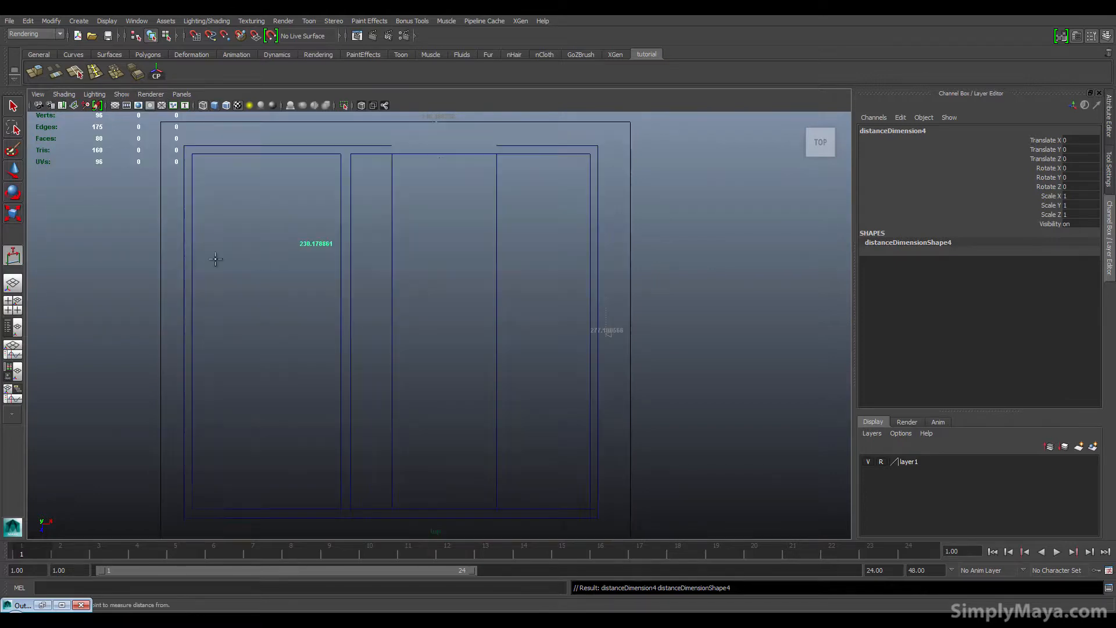
{"action": "middle_click_drag", "start_coordinate": [473, 273], "coordinate": [484, 249], "text": "alt"}
{"action": "right_click_drag", "start_coordinate": [406, 282], "coordinate": [623, 301], "text": "alt"}
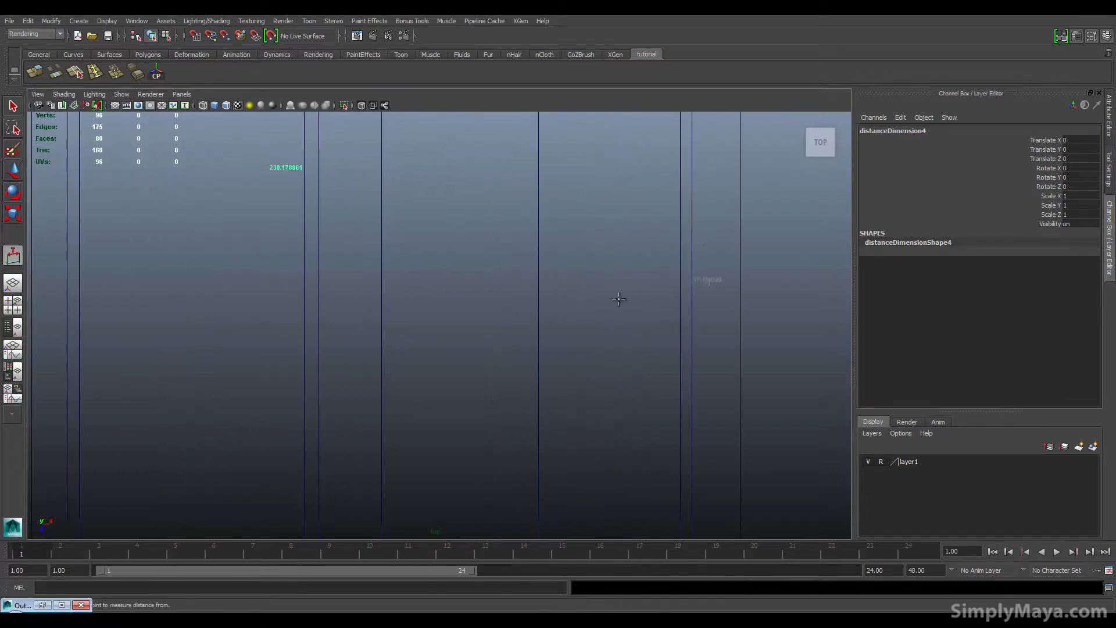
{"action": "middle_click_drag", "start_coordinate": [491, 275], "coordinate": [486, 350], "text": "alt"}
{"action": "key", "text": "space"}
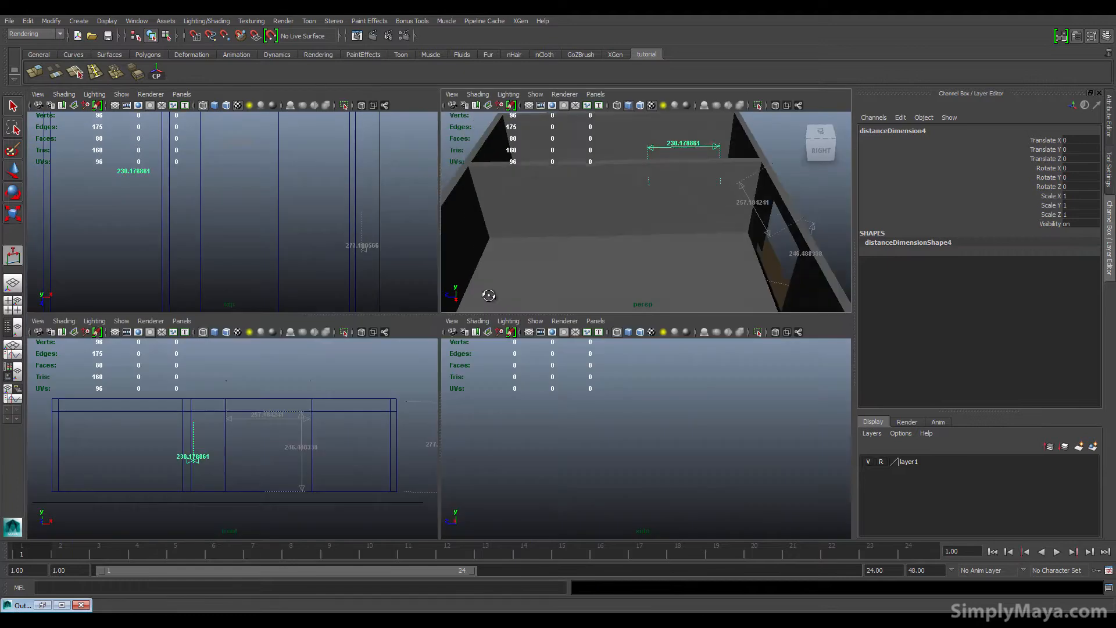
{"action": "left_click_drag", "start_coordinate": [486, 291], "coordinate": [617, 238], "text": "alt"}
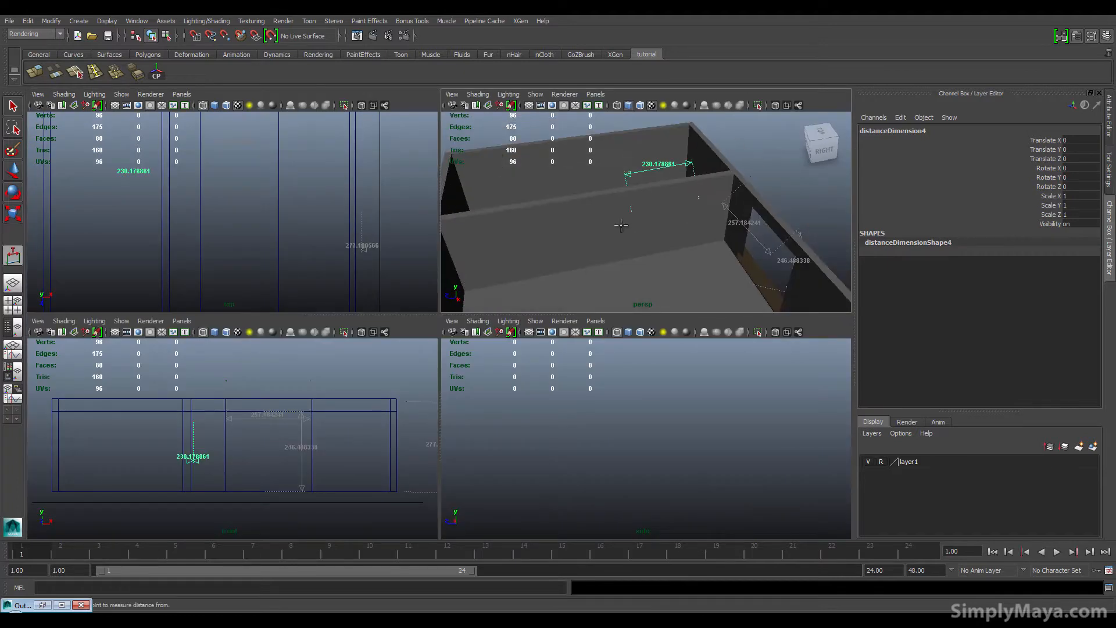
Step: Change the panel layout to a perspective view with an Outliner beside it
{"action": "key", "text": "q"}
{"action": "left_click", "coordinate": [630, 209]}
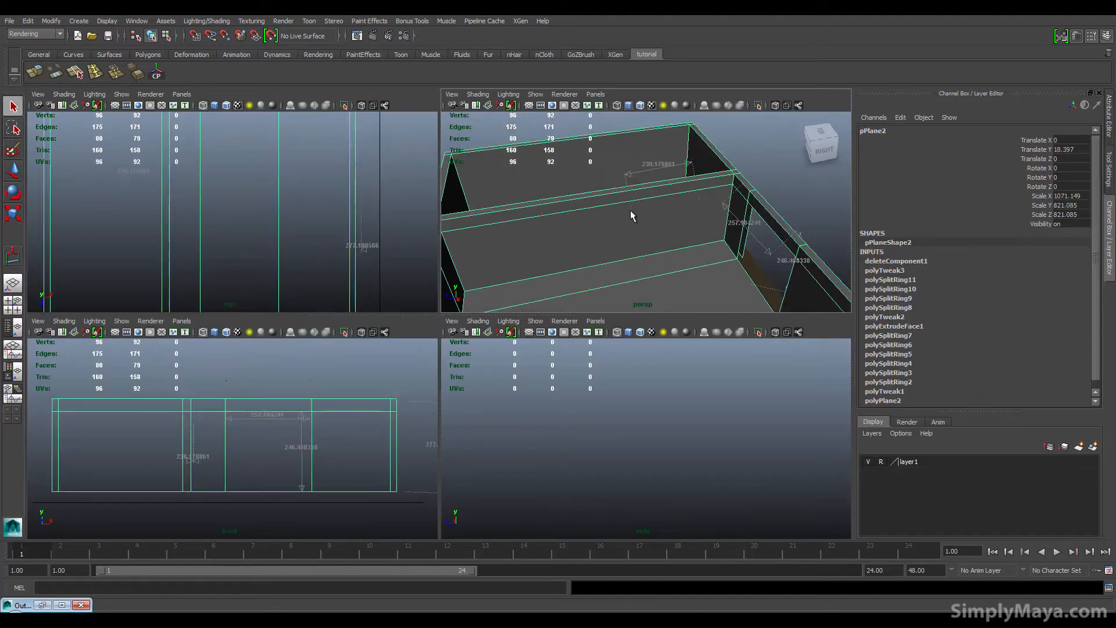
{"action": "left_click", "coordinate": [630, 180]}
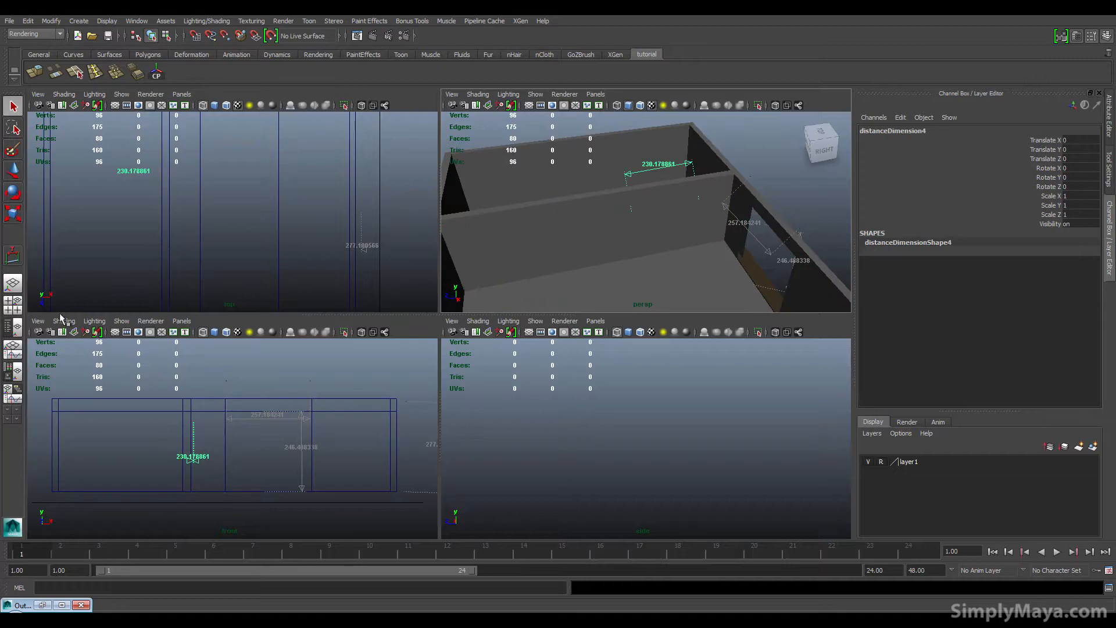
{"action": "left_click", "coordinate": [12, 325]}
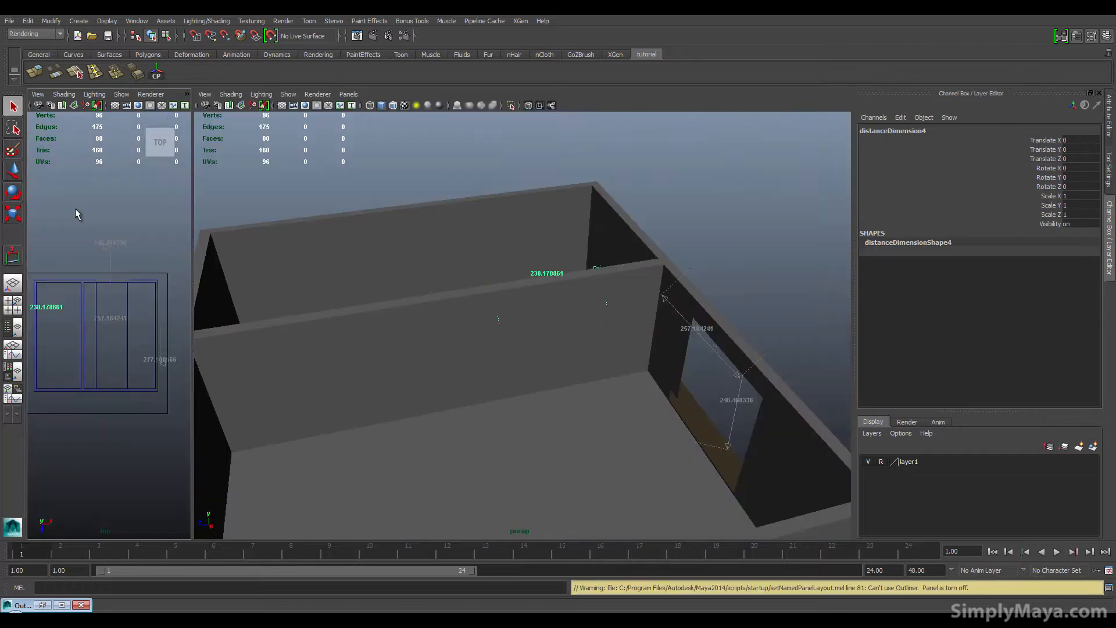
{"action": "left_click", "coordinate": [80, 605]}
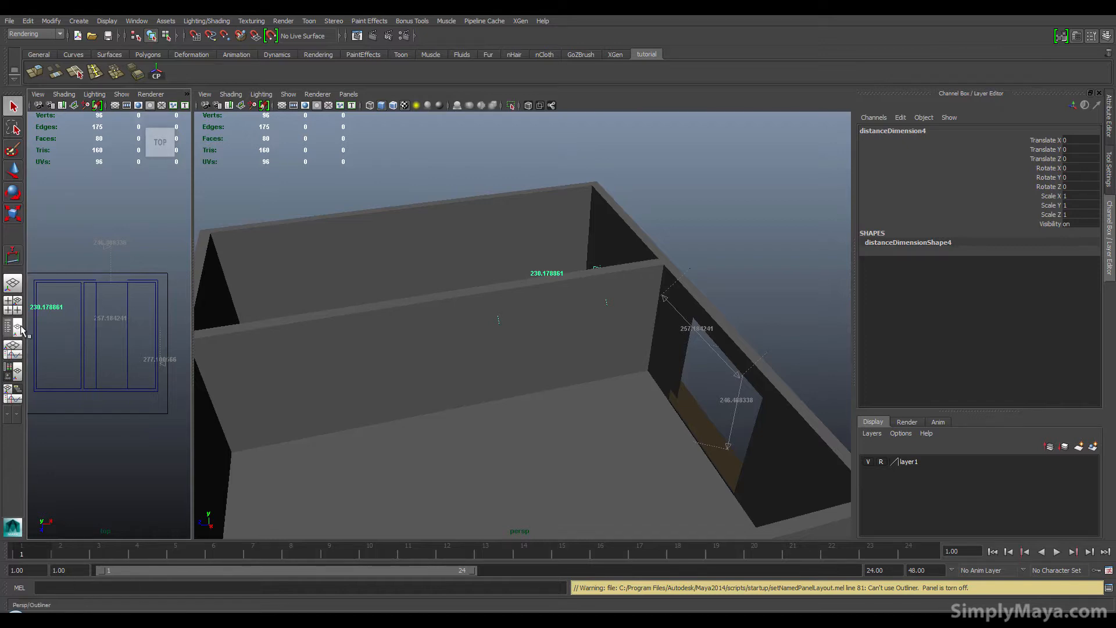
{"action": "left_click", "coordinate": [16, 328]}
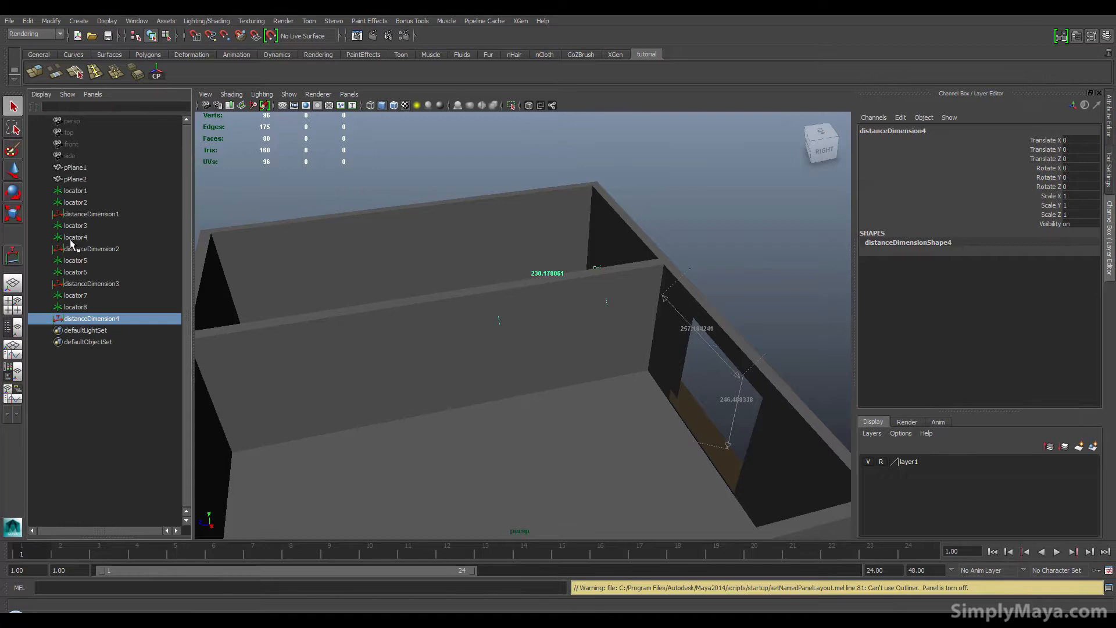
Step: Select locator8 in the Outliner and nudge it slightly with the Move tool
{"action": "left_click", "coordinate": [76, 307]}
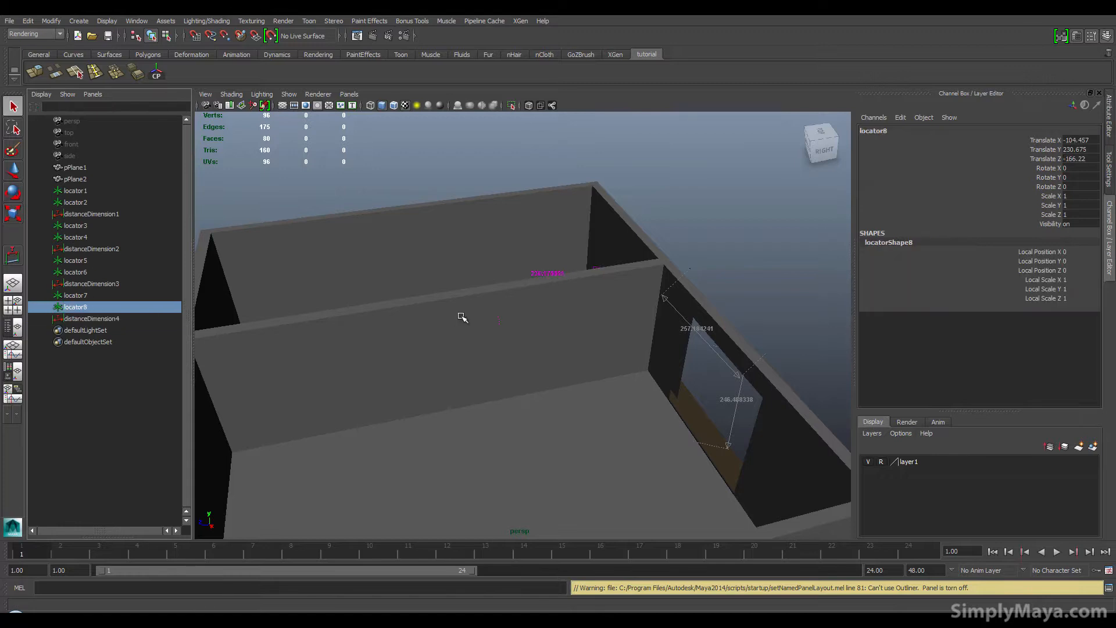
{"action": "key", "text": "w"}
{"action": "left_click_drag", "start_coordinate": [461, 329], "coordinate": [450, 331]}
Step: Try inserting a horizontal edge loop around the walls with Insert Edge Loop, then undo it
{"action": "left_click", "coordinate": [526, 347]}
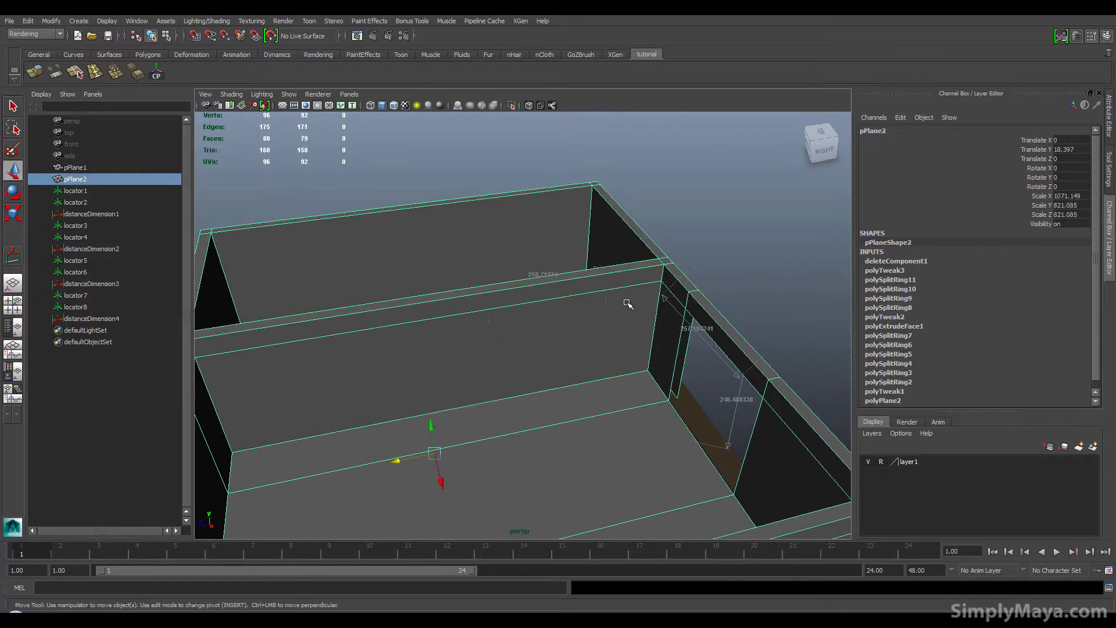
{"action": "left_click_drag", "start_coordinate": [628, 304], "coordinate": [433, 339], "text": "alt"}
{"action": "middle_click_drag", "start_coordinate": [433, 339], "coordinate": [464, 425], "text": "alt"}
{"action": "right_click_drag", "start_coordinate": [316, 389], "coordinate": [436, 418], "text": "alt"}
{"action": "middle_click_drag", "start_coordinate": [436, 419], "coordinate": [453, 388], "text": "alt"}
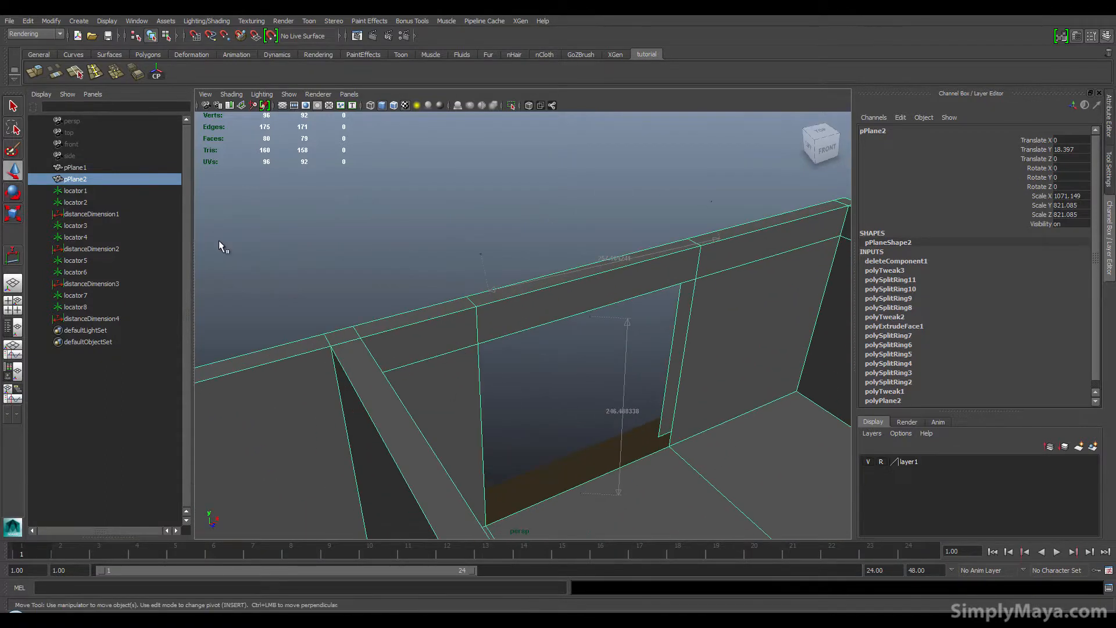
{"action": "left_click", "coordinate": [93, 74]}
{"action": "left_click_drag", "start_coordinate": [332, 402], "coordinate": [340, 400]}
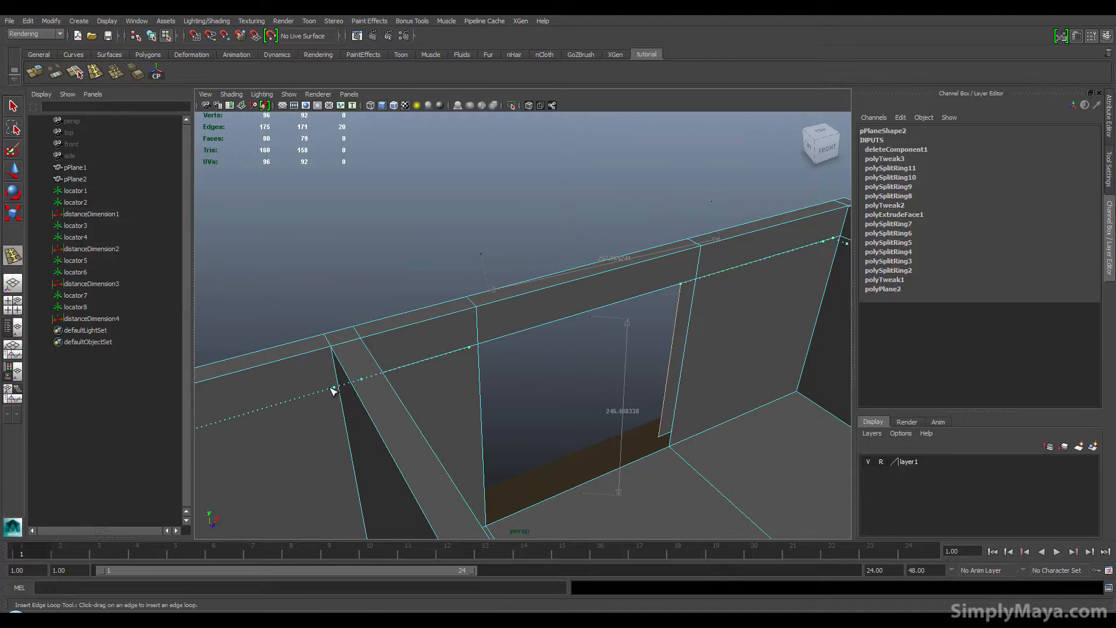
{"action": "left_click_drag", "start_coordinate": [333, 389], "coordinate": [423, 392]}
{"action": "key", "text": "ctrl+z"}
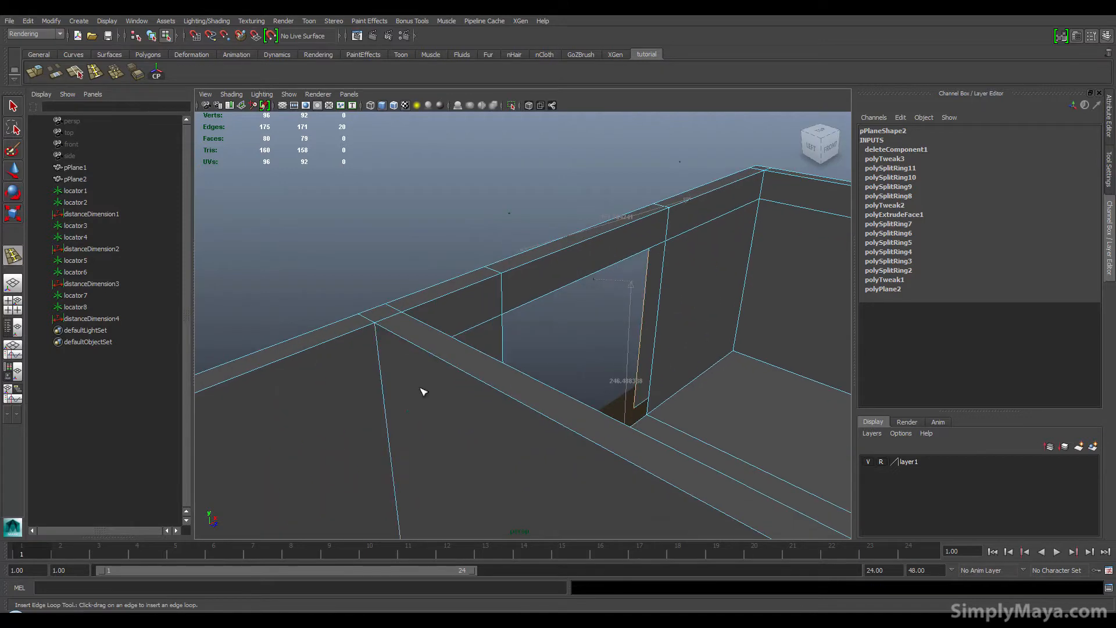
Step: Insert a horizontal edge loop around the walls near the 230-unit measurement height
{"action": "left_click", "coordinate": [377, 370]}
{"action": "left_click_drag", "start_coordinate": [377, 371], "coordinate": [276, 370], "text": "alt"}
{"action": "left_click_drag", "start_coordinate": [373, 406], "coordinate": [341, 419], "text": "alt"}
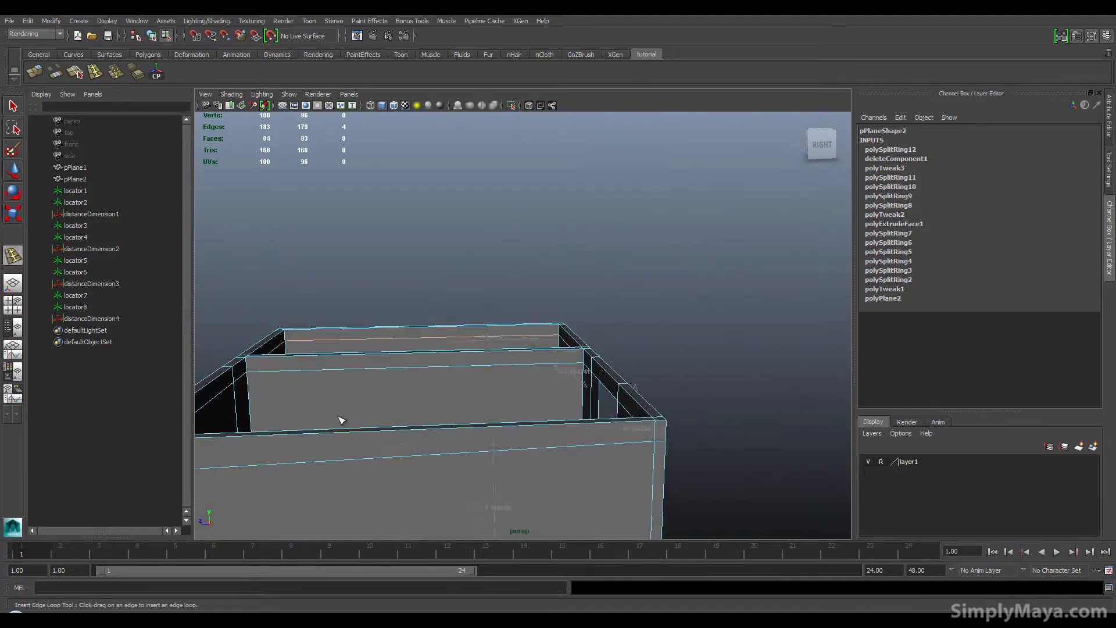
Step: In the front view, select the new edge loop's vertices and scale them flat onto one horizontal line
{"action": "key", "text": "space"}
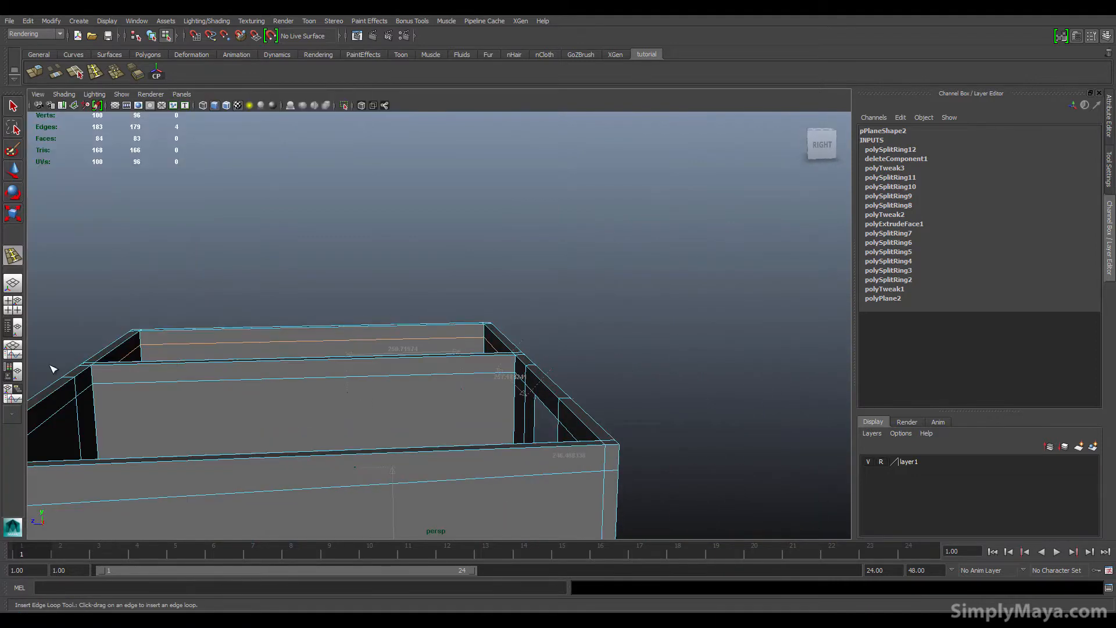
{"action": "left_click", "coordinate": [21, 305]}
{"action": "middle_click_drag", "start_coordinate": [250, 419], "coordinate": [276, 419], "text": "alt"}
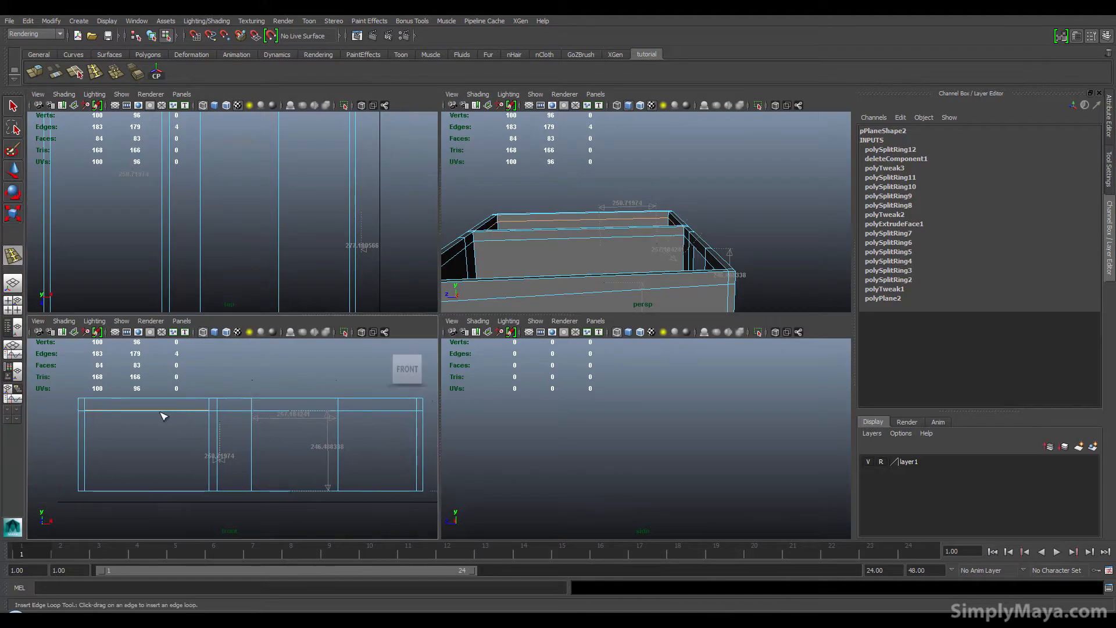
{"action": "right_click_drag", "start_coordinate": [86, 427], "coordinate": [401, 465], "text": "alt"}
{"action": "middle_click_drag", "start_coordinate": [155, 428], "coordinate": [368, 535], "text": "alt"}
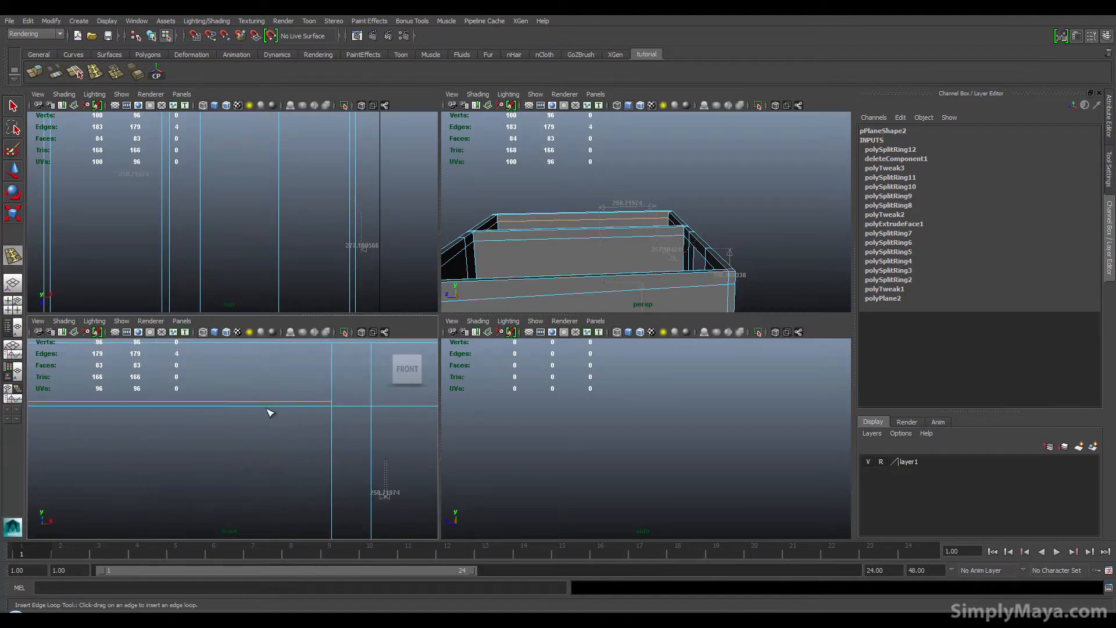
{"action": "right_click_drag", "start_coordinate": [269, 412], "coordinate": [175, 359], "text": "alt"}
{"action": "right_click_drag", "start_coordinate": [297, 447], "coordinate": [252, 452], "text": "alt"}
{"action": "middle_click_drag", "start_coordinate": [251, 452], "coordinate": [199, 443], "text": "alt"}
{"action": "left_click_drag", "start_coordinate": [81, 432], "coordinate": [411, 443]}
{"action": "key", "text": "r"}
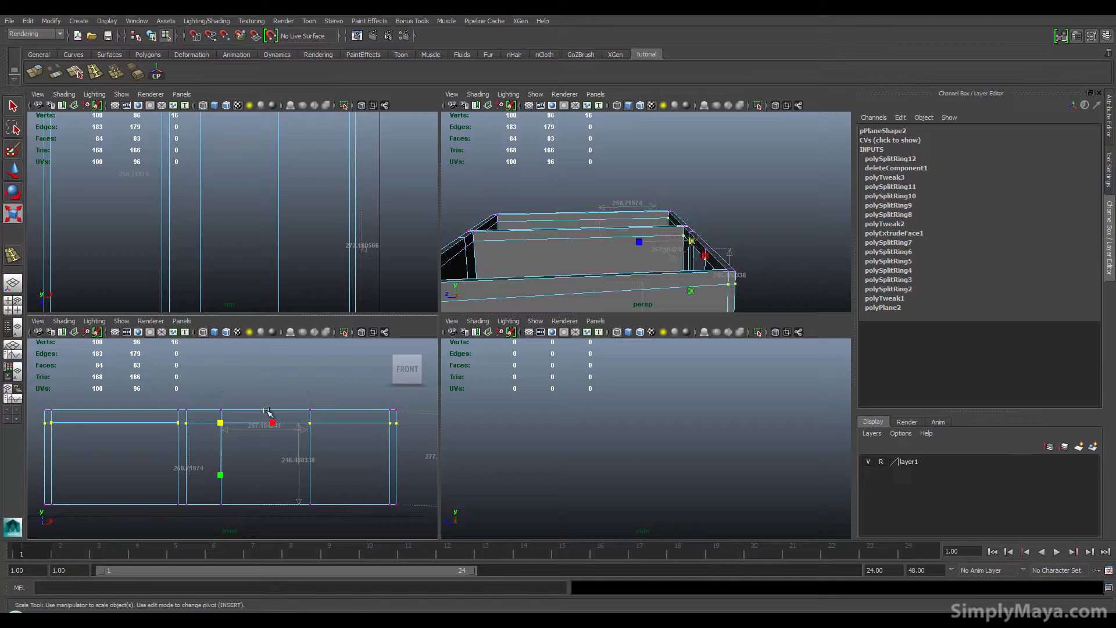
{"action": "mouse_move", "coordinate": [221, 474]}
{"action": "left_mouse_down"}
{"action": "mouse_move", "coordinate": [219, 424]}
{"action": "mouse_move", "coordinate": [219, 460]}
{"action": "left_mouse_up"}
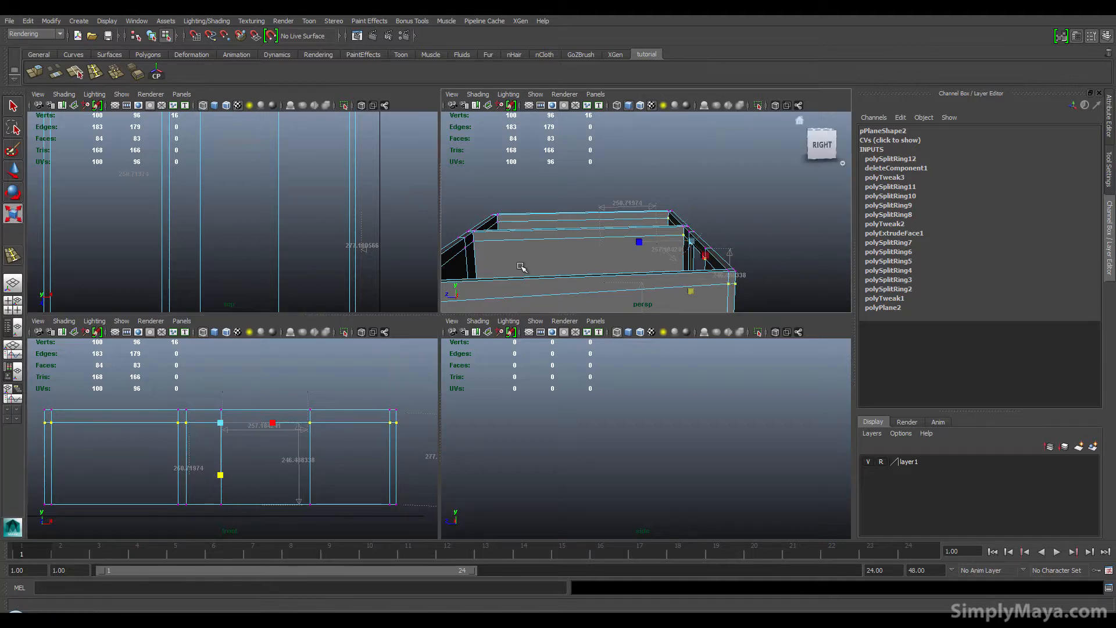
{"action": "left_click_drag", "start_coordinate": [532, 247], "coordinate": [581, 237], "text": "alt"}
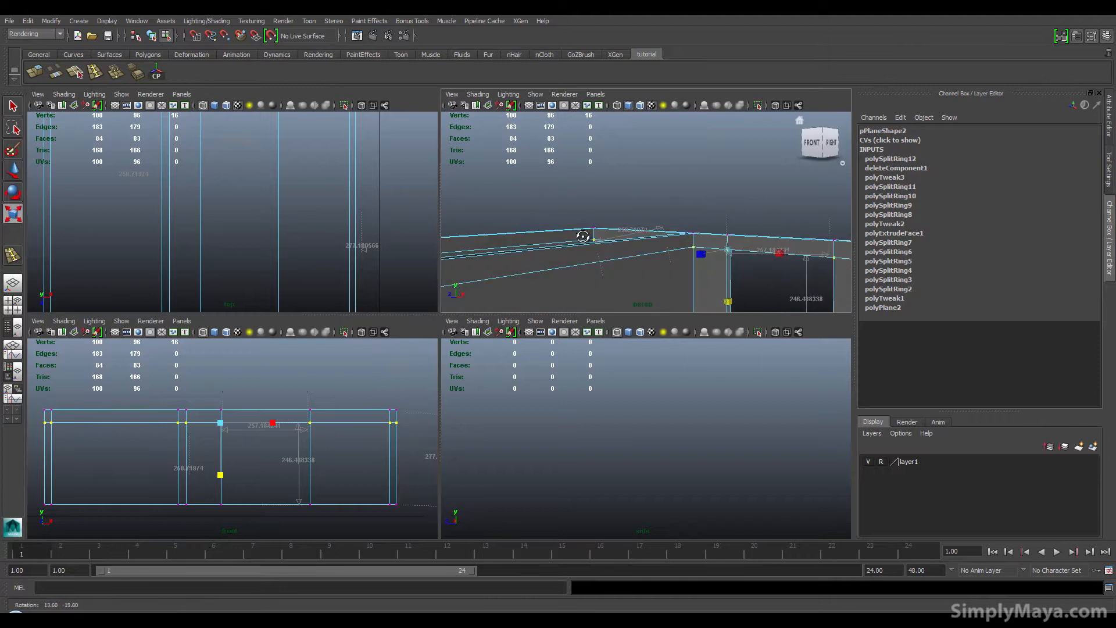
{"action": "left_click_drag", "start_coordinate": [636, 268], "coordinate": [616, 263], "text": "alt"}
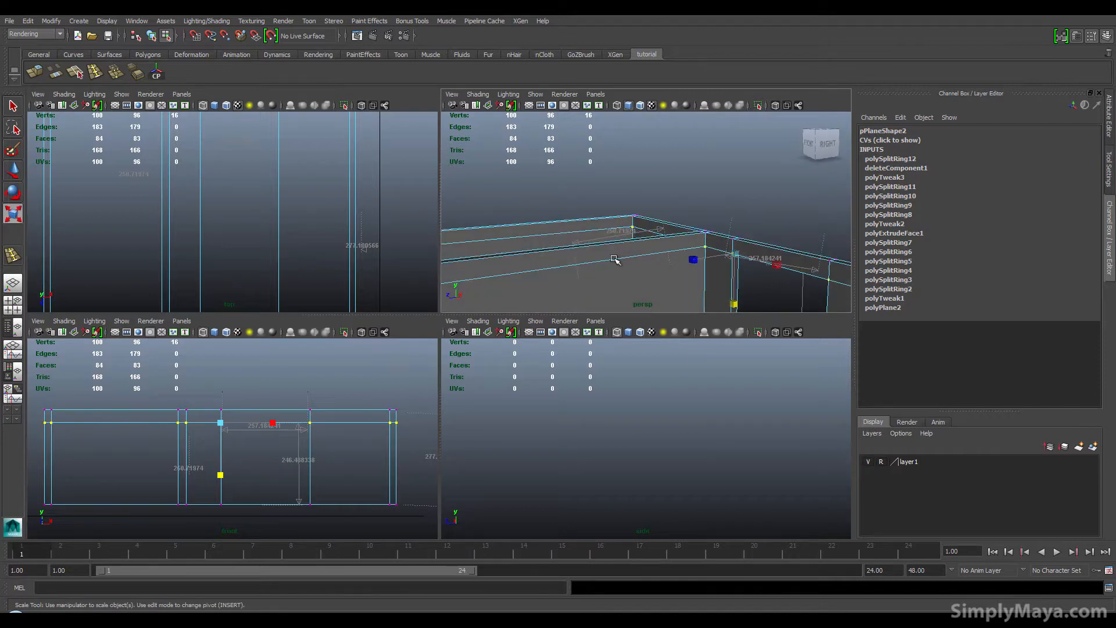
Step: Insert two vertical edge loops on the wall with Insert Edge Loop to mark the sides of an opening
{"action": "middle_click_drag", "start_coordinate": [634, 256], "coordinate": [640, 202], "text": "alt"}
{"action": "right_click_drag", "start_coordinate": [641, 202], "coordinate": [682, 258], "text": "alt"}
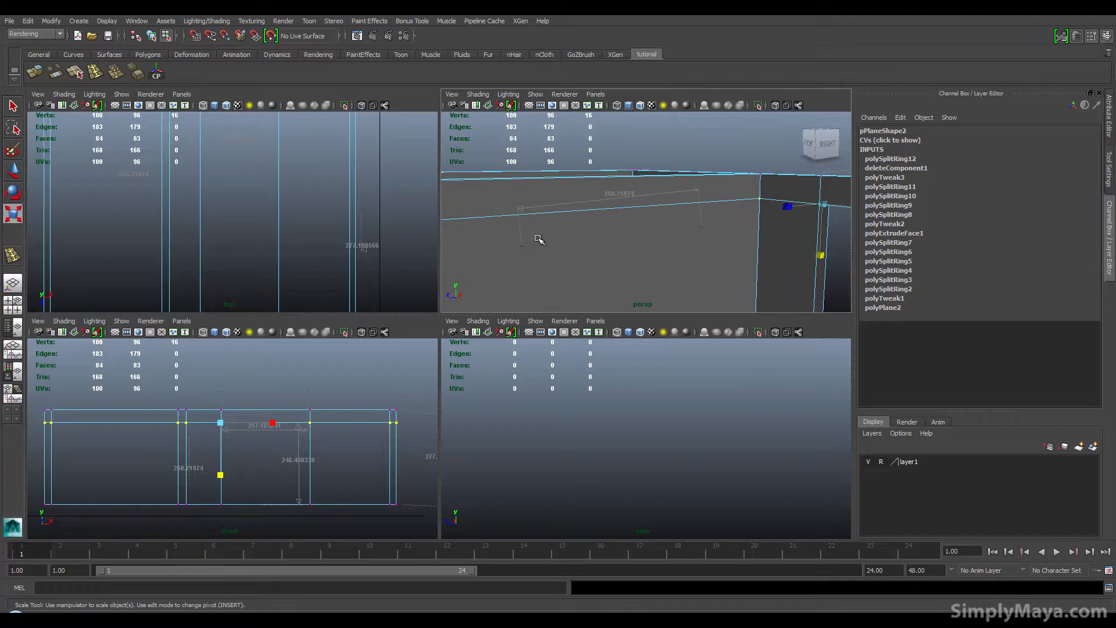
{"action": "left_click_drag", "start_coordinate": [539, 240], "coordinate": [512, 236], "text": "alt"}
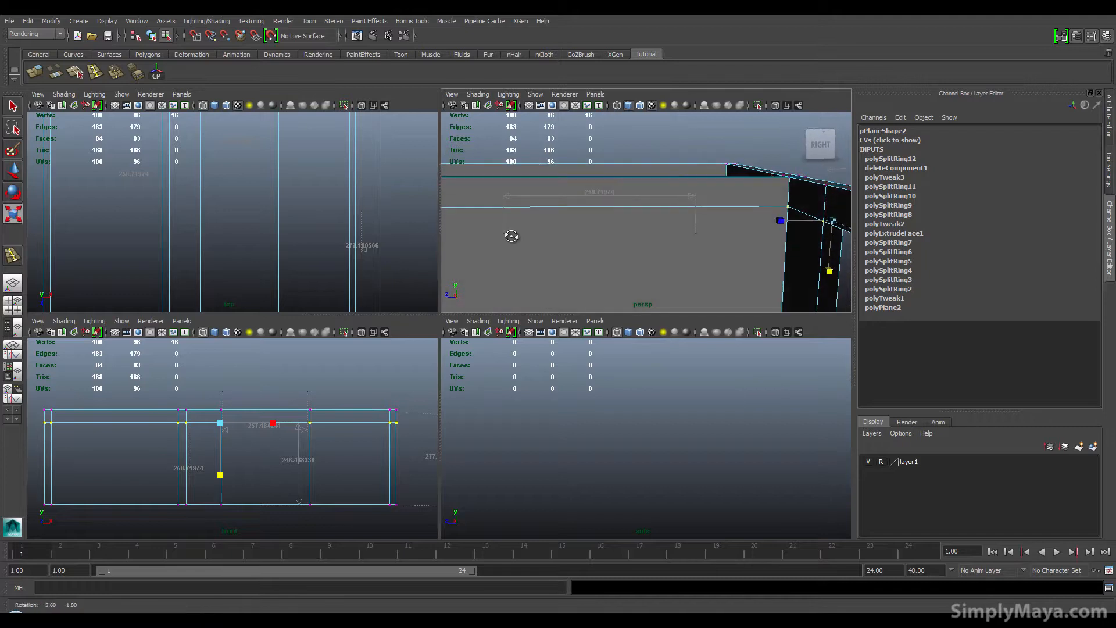
{"action": "left_click", "coordinate": [96, 74]}
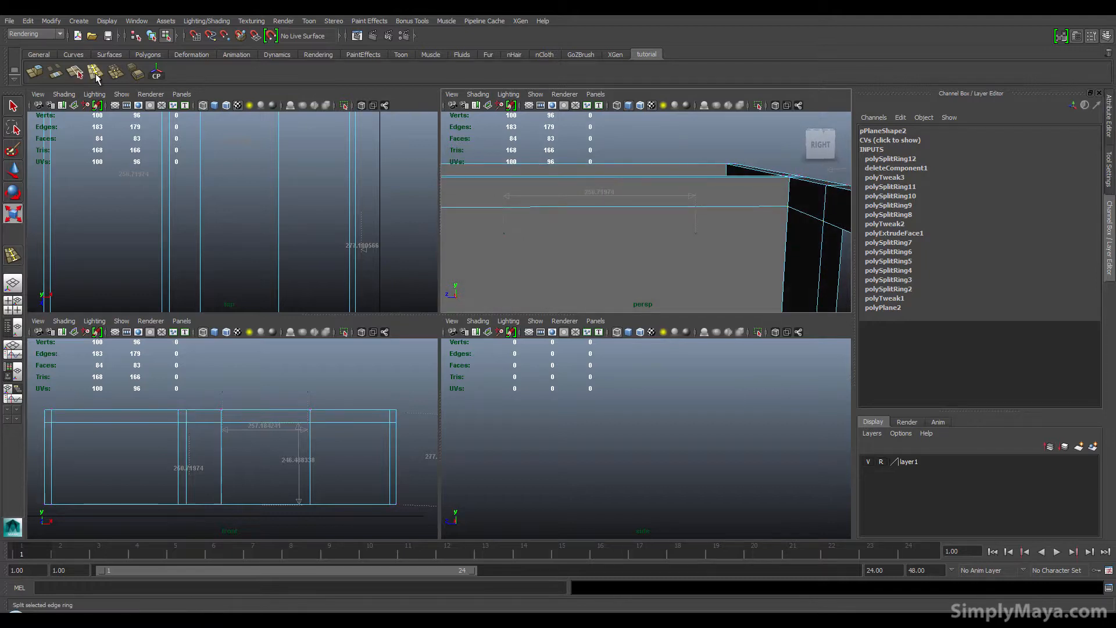
{"action": "left_click_drag", "start_coordinate": [503, 177], "coordinate": [503, 181]}
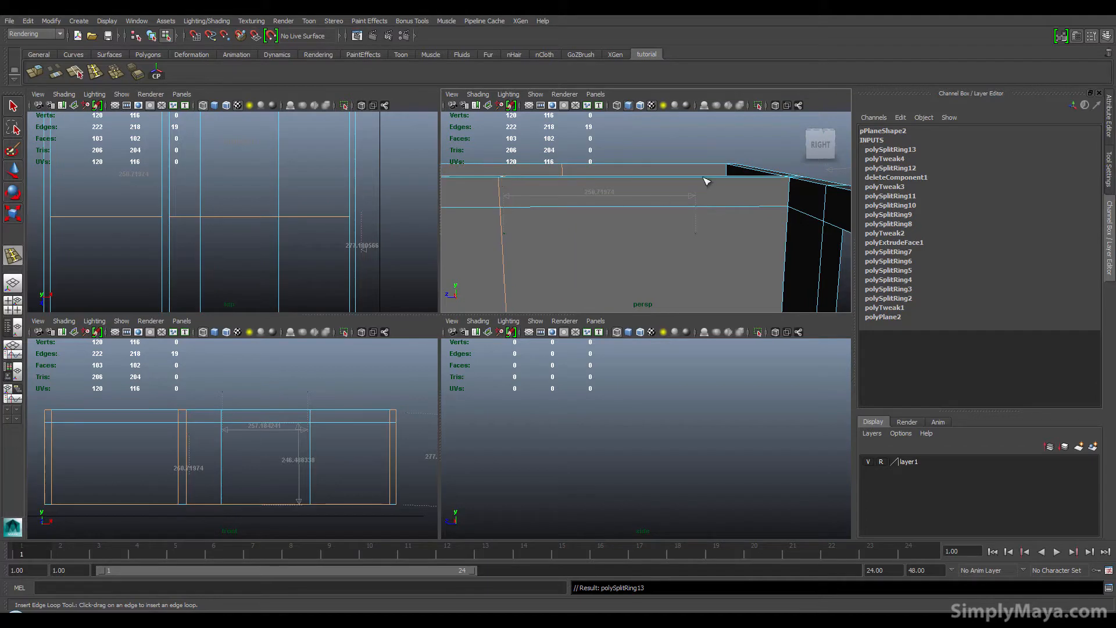
{"action": "left_click_drag", "start_coordinate": [707, 182], "coordinate": [705, 177]}
Step: Delete the wall face between the two new edge loops to cut the opening
{"action": "right_click_drag", "start_coordinate": [643, 244], "coordinate": [642, 221], "text": "alt"}
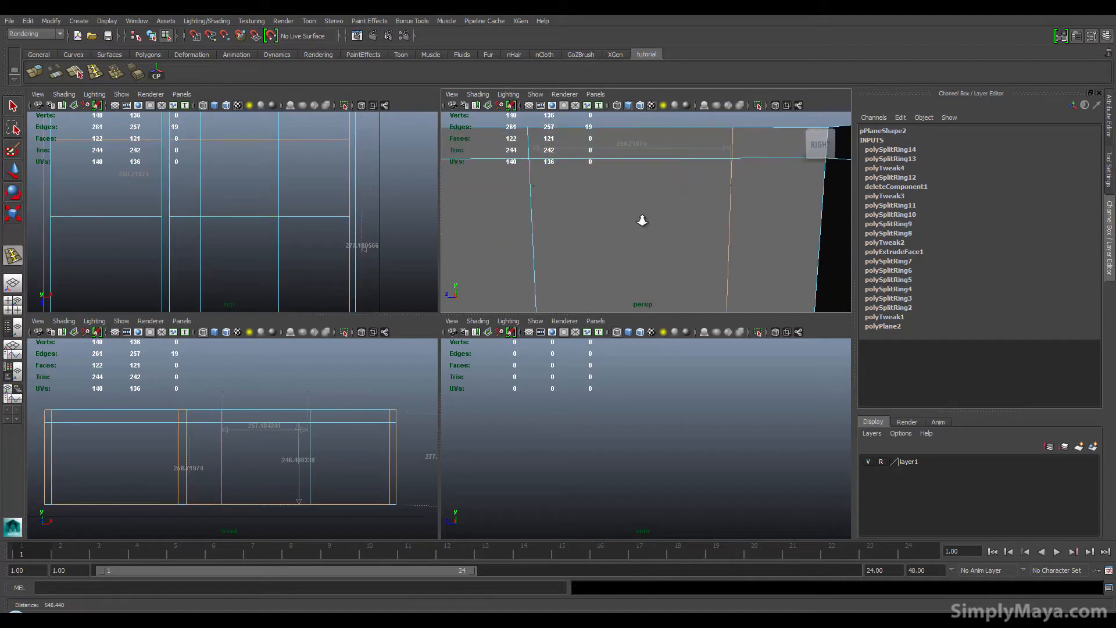
{"action": "middle_click_drag", "start_coordinate": [648, 217], "coordinate": [663, 208], "text": "alt"}
{"action": "key", "text": "space"}
{"action": "left_click_drag", "start_coordinate": [434, 357], "coordinate": [459, 334], "text": "alt"}
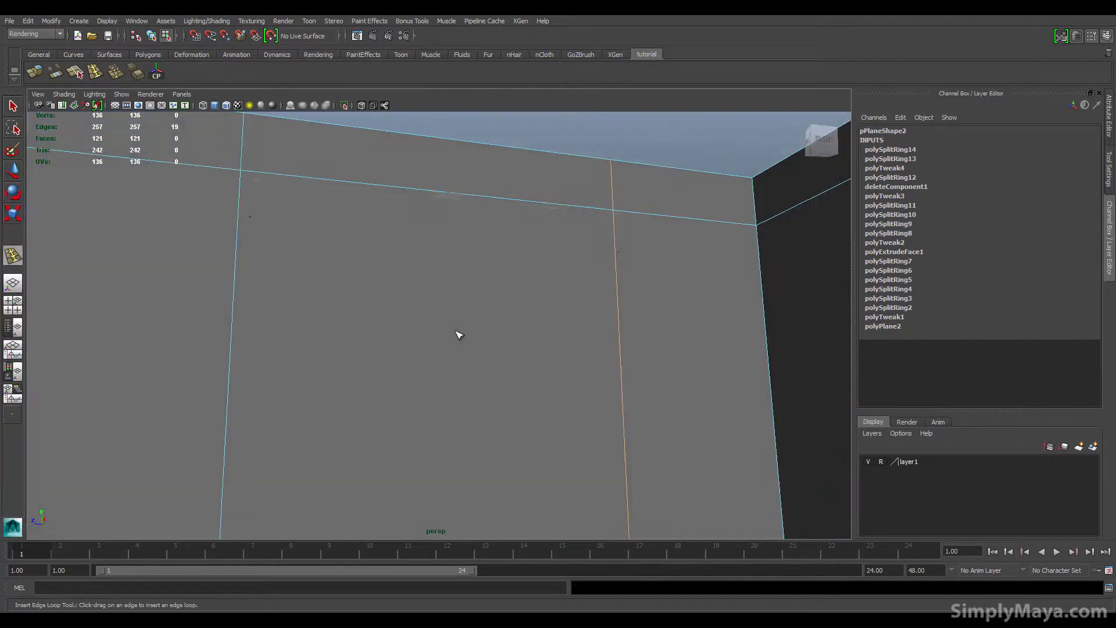
{"action": "right_click_drag", "start_coordinate": [459, 335], "coordinate": [369, 343], "text": "alt"}
{"action": "left_click_drag", "start_coordinate": [369, 342], "coordinate": [394, 370], "text": "alt"}
{"action": "right_click_drag", "start_coordinate": [408, 386], "coordinate": [349, 398], "text": "alt"}
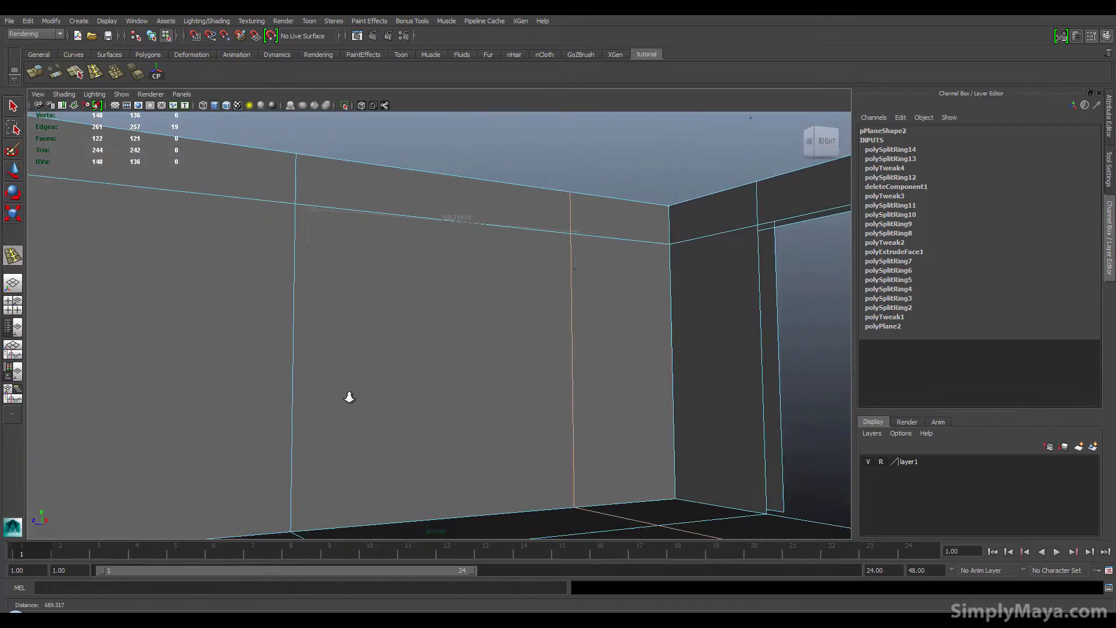
{"action": "right_click_drag", "start_coordinate": [386, 352], "coordinate": [405, 372]}
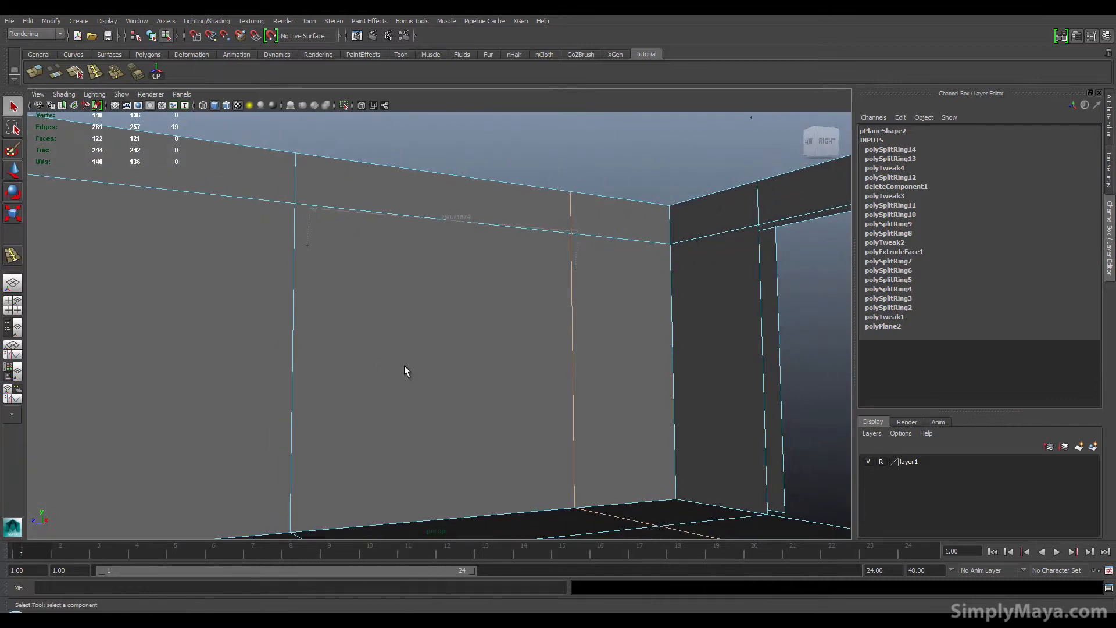
{"action": "left_click", "coordinate": [402, 389]}
{"action": "key", "text": "Delete"}
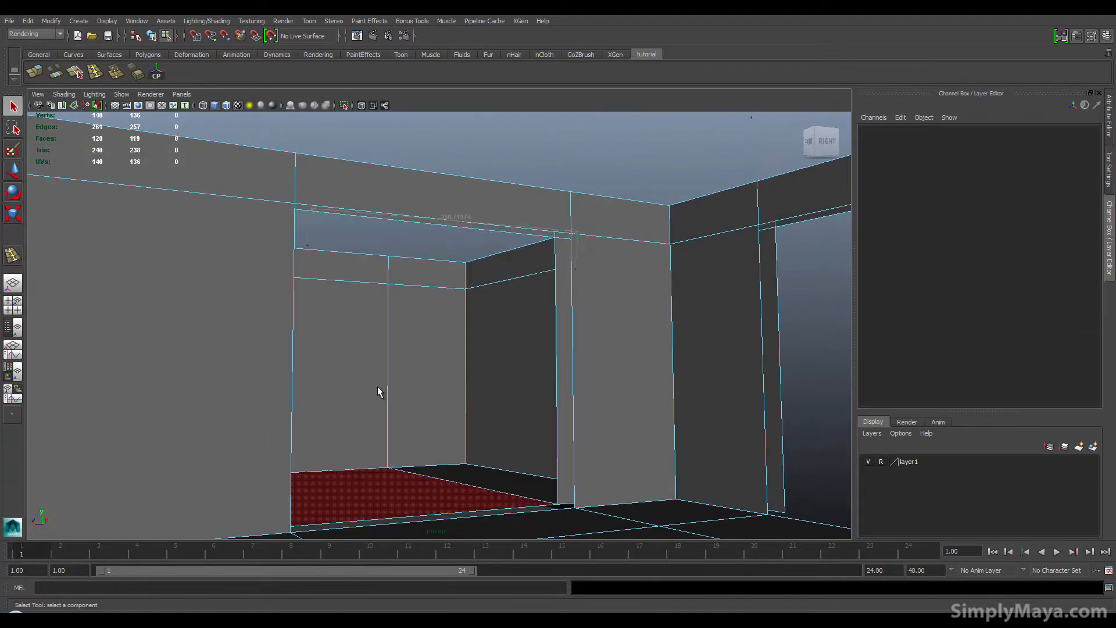
Step: Orbit around the room to inspect the wall openings from inside and outside
{"action": "left_click_drag", "start_coordinate": [395, 386], "coordinate": [528, 388], "text": "alt"}
{"action": "right_click_drag", "start_coordinate": [628, 383], "coordinate": [603, 386], "text": "alt"}
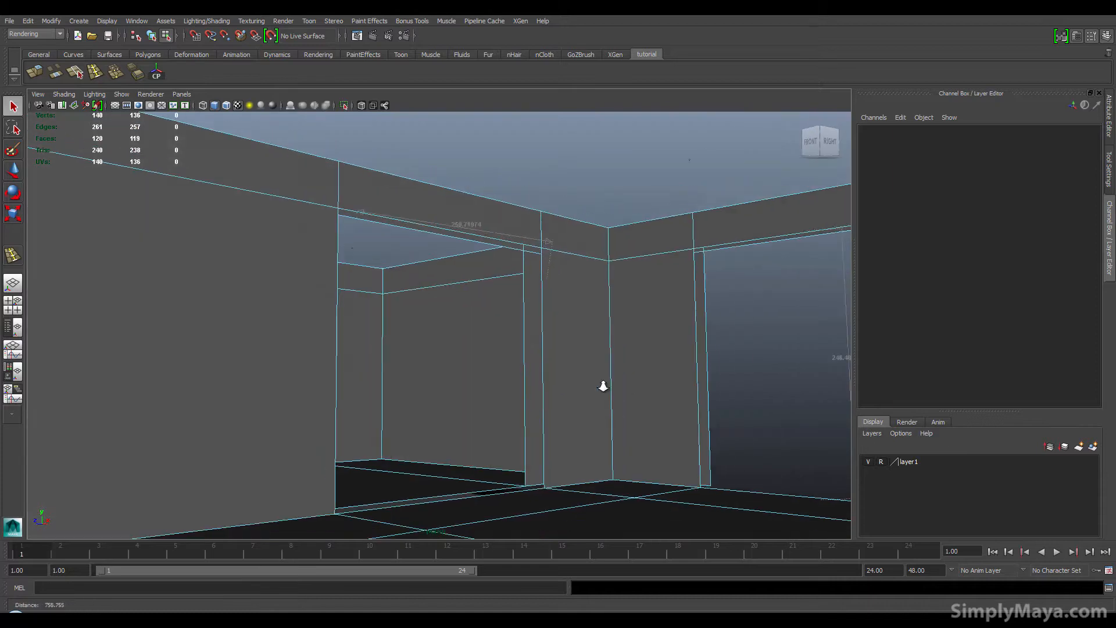
{"action": "left_click_drag", "start_coordinate": [603, 386], "coordinate": [497, 377], "text": "alt"}
{"action": "middle_click_drag", "start_coordinate": [497, 376], "coordinate": [567, 365], "text": "alt"}
{"action": "right_click_drag", "start_coordinate": [567, 365], "coordinate": [546, 358], "text": "alt"}
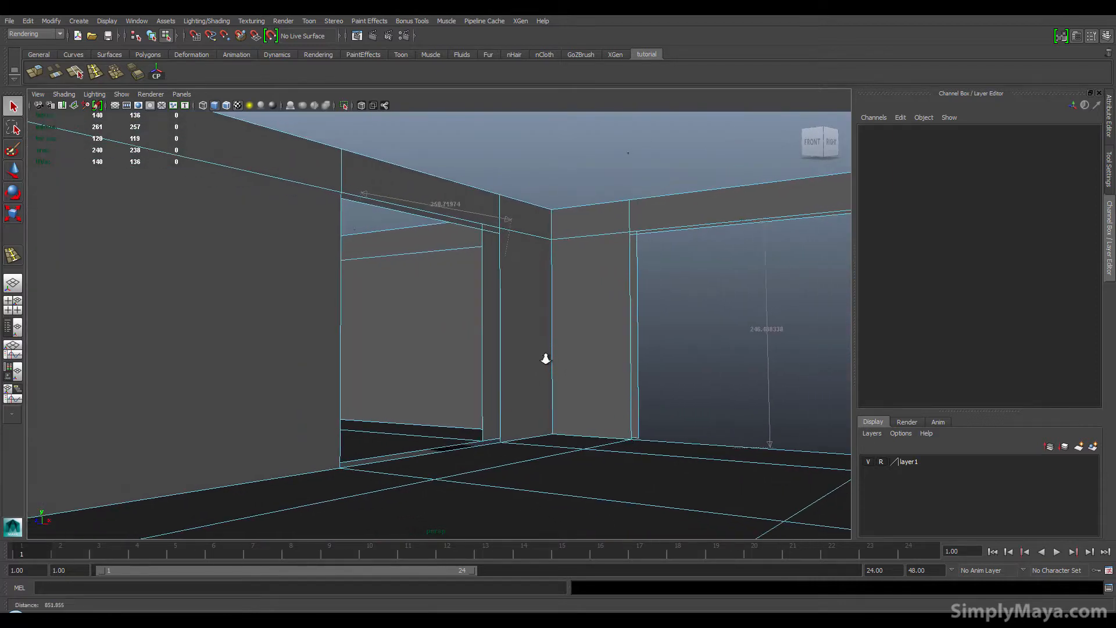
{"action": "left_click_drag", "start_coordinate": [546, 359], "coordinate": [528, 359], "text": "alt"}
{"action": "right_click_drag", "start_coordinate": [548, 356], "coordinate": [570, 355], "text": "alt"}
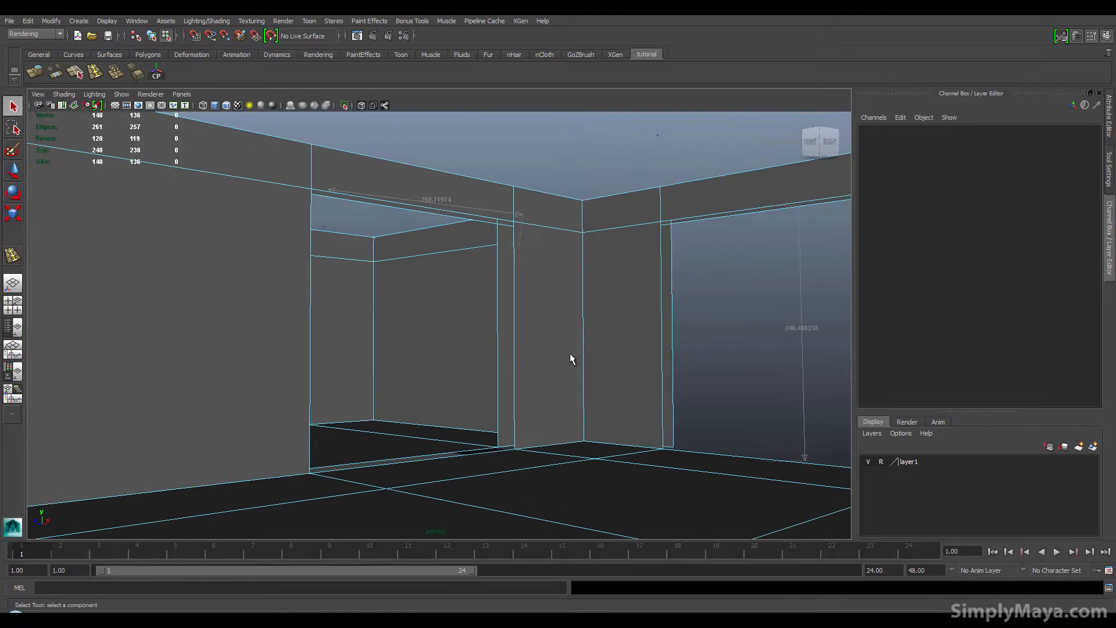
{"action": "middle_click_drag", "start_coordinate": [570, 353], "coordinate": [593, 349], "text": "alt"}
{"action": "left_click_drag", "start_coordinate": [593, 349], "coordinate": [609, 350], "text": "alt"}
{"action": "right_click_drag", "start_coordinate": [610, 350], "coordinate": [576, 352], "text": "alt"}
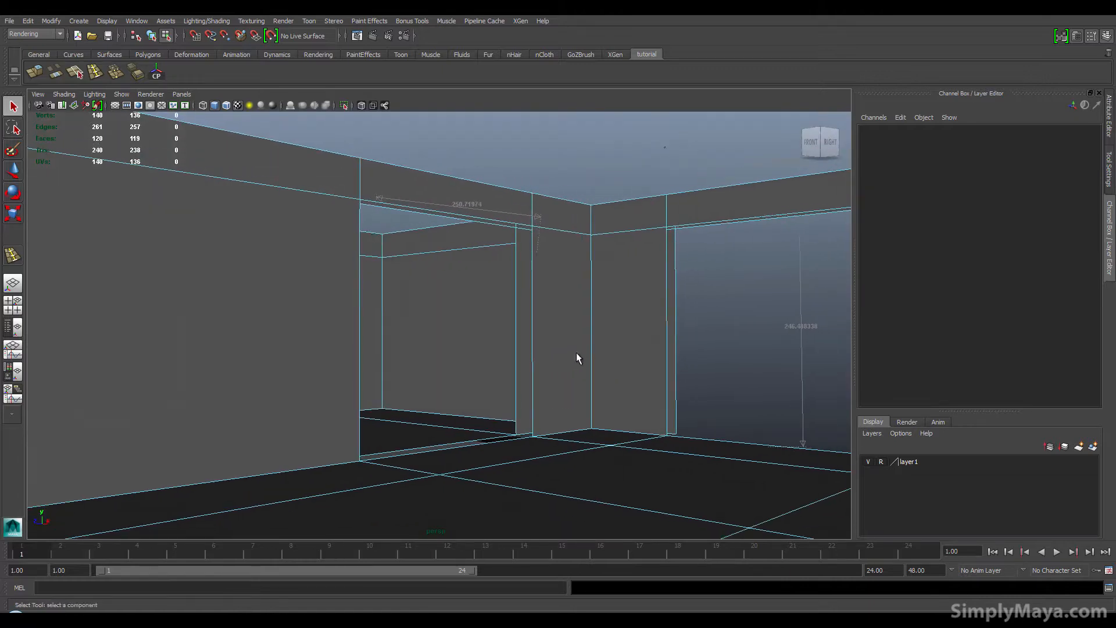
{"action": "middle_click_drag", "start_coordinate": [577, 352], "coordinate": [636, 342], "text": "alt"}
{"action": "left_click_drag", "start_coordinate": [636, 342], "coordinate": [633, 343], "text": "alt"}
{"action": "middle_click_drag", "start_coordinate": [633, 342], "coordinate": [571, 343], "text": "alt"}
{"action": "left_click_drag", "start_coordinate": [571, 342], "coordinate": [640, 347], "text": "alt"}
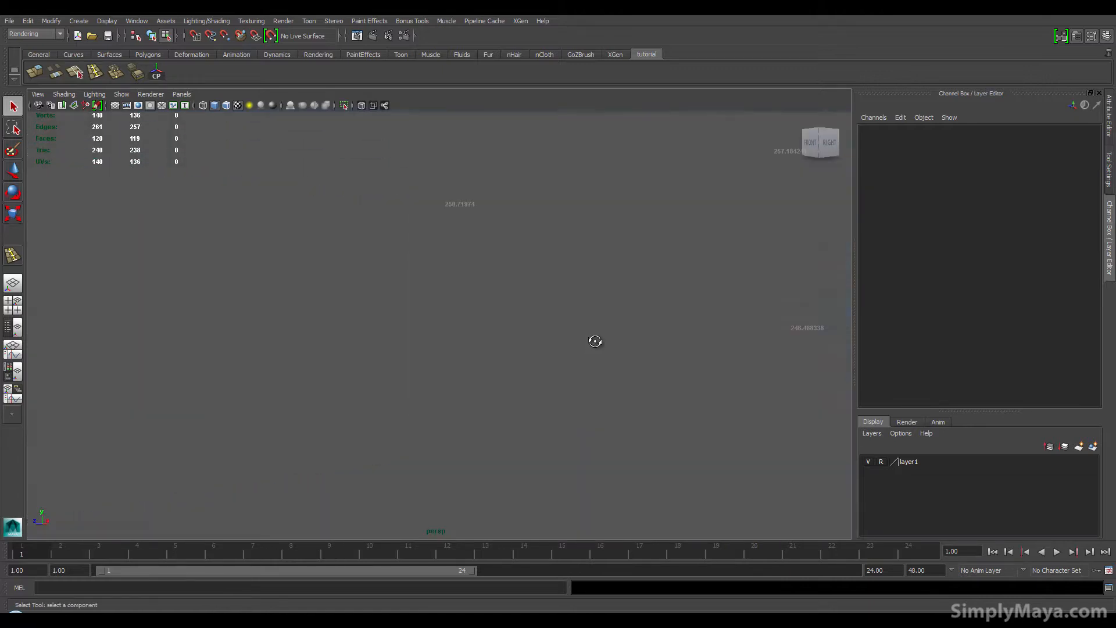
{"action": "middle_click_drag", "start_coordinate": [640, 333], "coordinate": [486, 351], "text": "alt"}
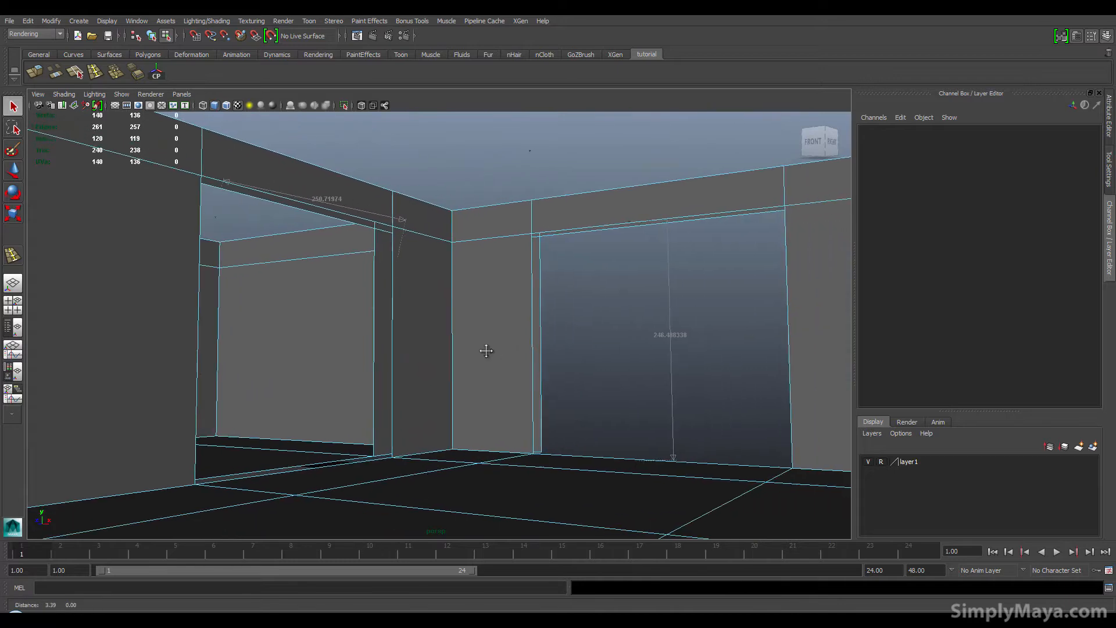
{"action": "mouse_move", "coordinate": [486, 350]}
{"action": "left_mouse_down", "text": "alt"}
{"action": "mouse_move", "coordinate": [468, 347]}
{"action": "mouse_move", "coordinate": [476, 353]}
{"action": "left_mouse_up", "text": "alt"}
{"action": "middle_click_drag", "start_coordinate": [487, 347], "coordinate": [496, 340], "text": "alt"}
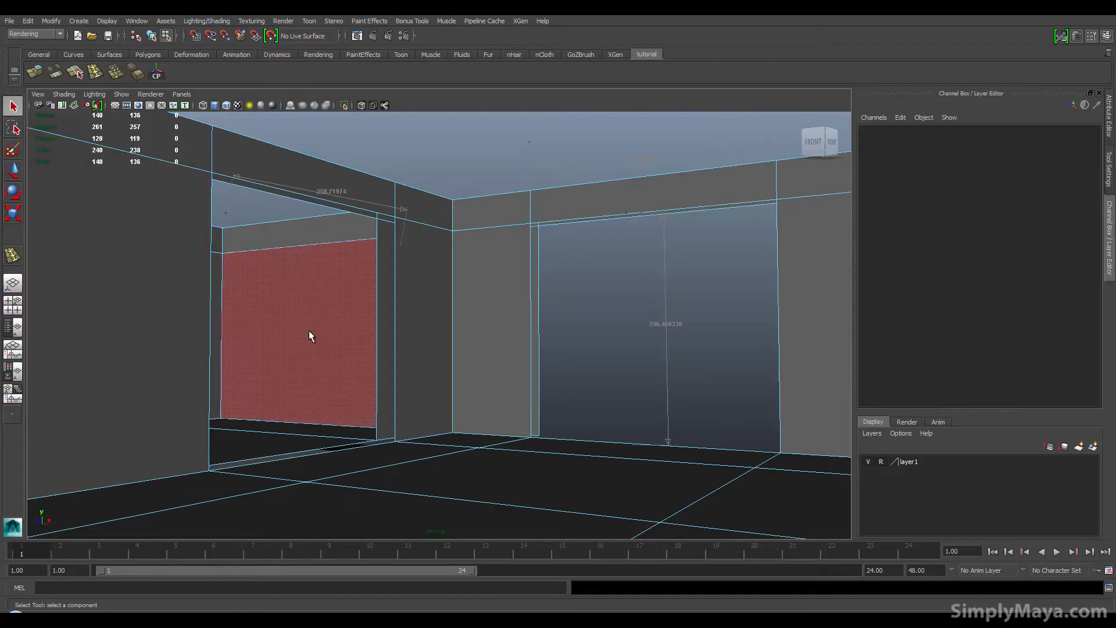
{"action": "left_click_drag", "start_coordinate": [282, 467], "coordinate": [304, 467], "text": "alt"}
{"action": "right_click_drag", "start_coordinate": [304, 467], "coordinate": [390, 453], "text": "alt"}
{"action": "middle_click_drag", "start_coordinate": [390, 453], "coordinate": [349, 474], "text": "alt"}
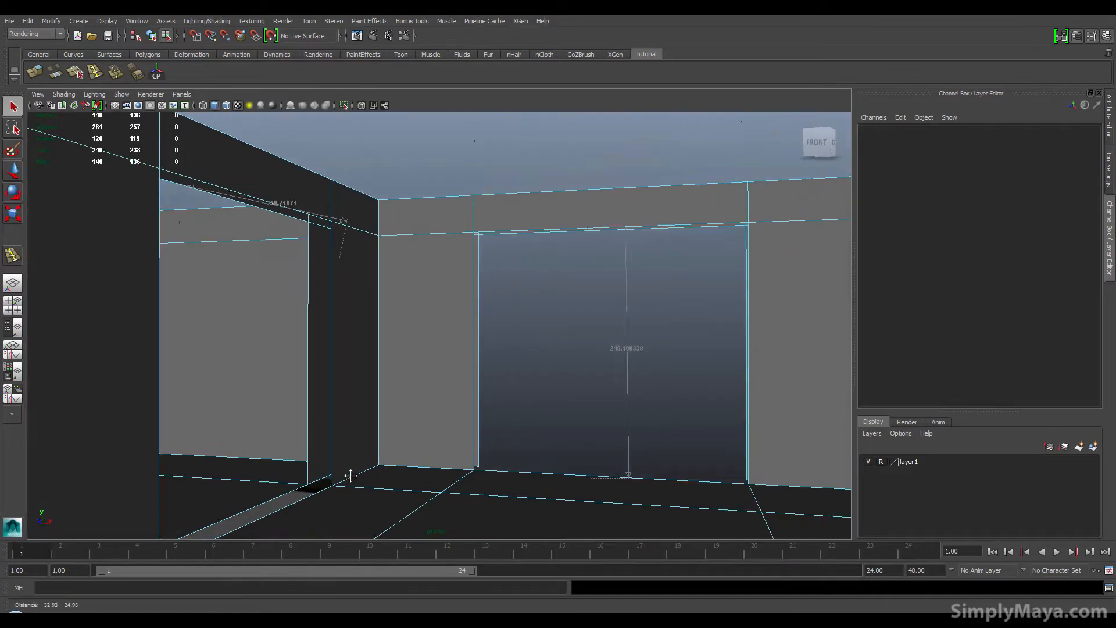
{"action": "left_click_drag", "start_coordinate": [349, 473], "coordinate": [324, 476], "text": "alt"}
{"action": "right_click_drag", "start_coordinate": [323, 476], "coordinate": [366, 451], "text": "alt"}
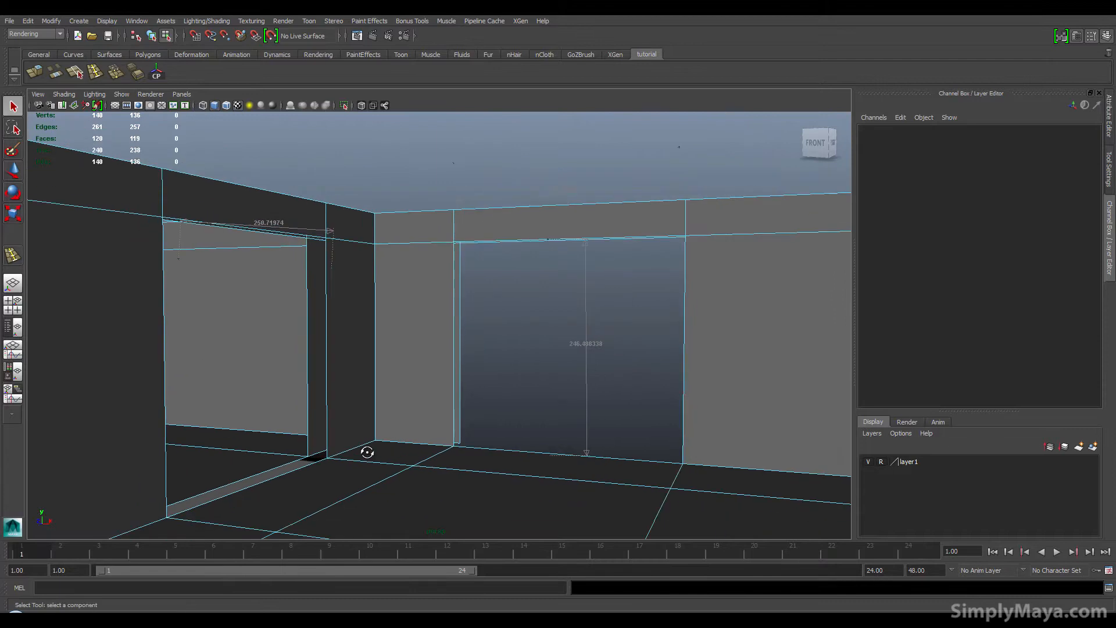
{"action": "left_click_drag", "start_coordinate": [366, 451], "coordinate": [276, 497], "text": "alt"}
{"action": "middle_click_drag", "start_coordinate": [472, 388], "coordinate": [402, 289], "text": "alt"}
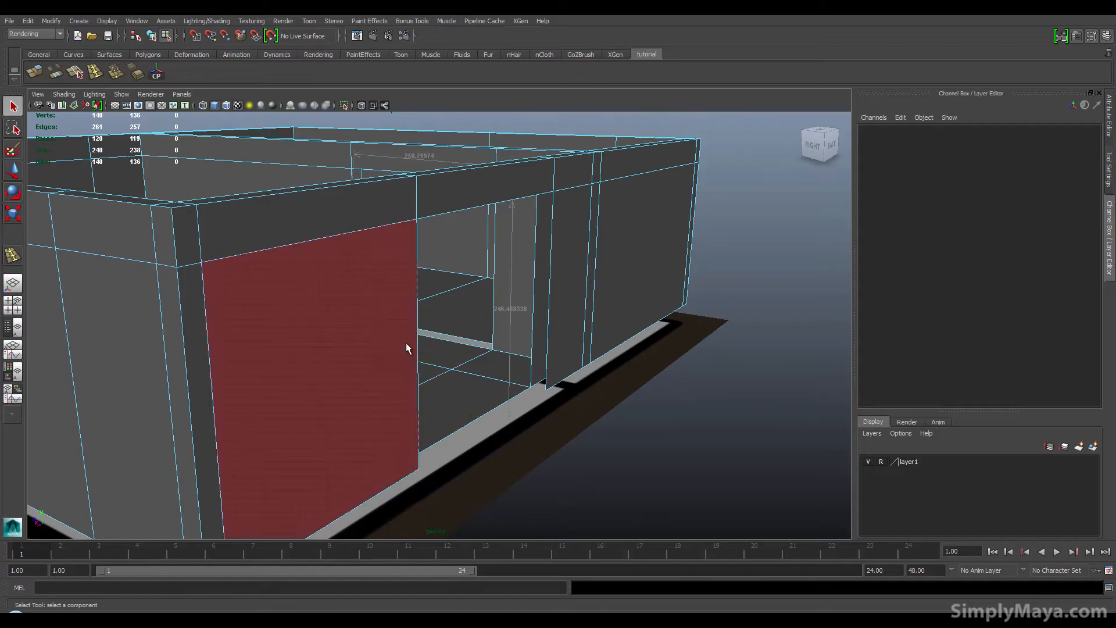
{"action": "right_click", "coordinate": [406, 343]}
{"action": "left_click_drag", "start_coordinate": [361, 361], "coordinate": [297, 314], "text": "alt"}
{"action": "left_click_drag", "start_coordinate": [304, 273], "coordinate": [254, 231], "text": "alt"}
{"action": "left_click_drag", "start_coordinate": [341, 256], "coordinate": [299, 238], "text": "alt"}
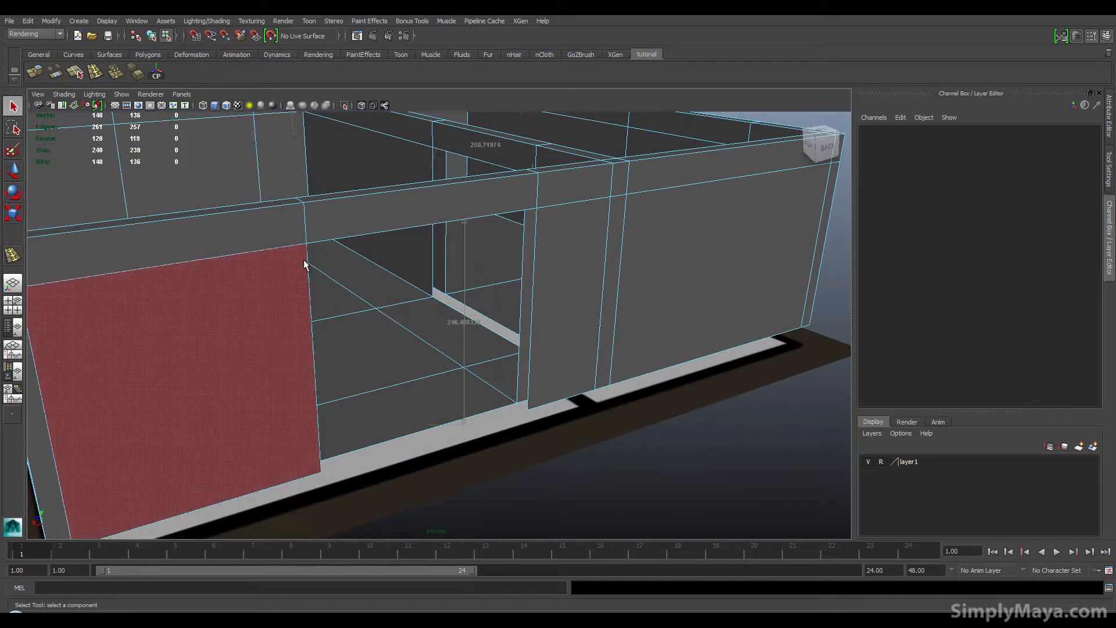
Step: Insert two vertical edge loops on the outer wall beside the opening with Insert Edge Loop
{"action": "left_click", "coordinate": [99, 74]}
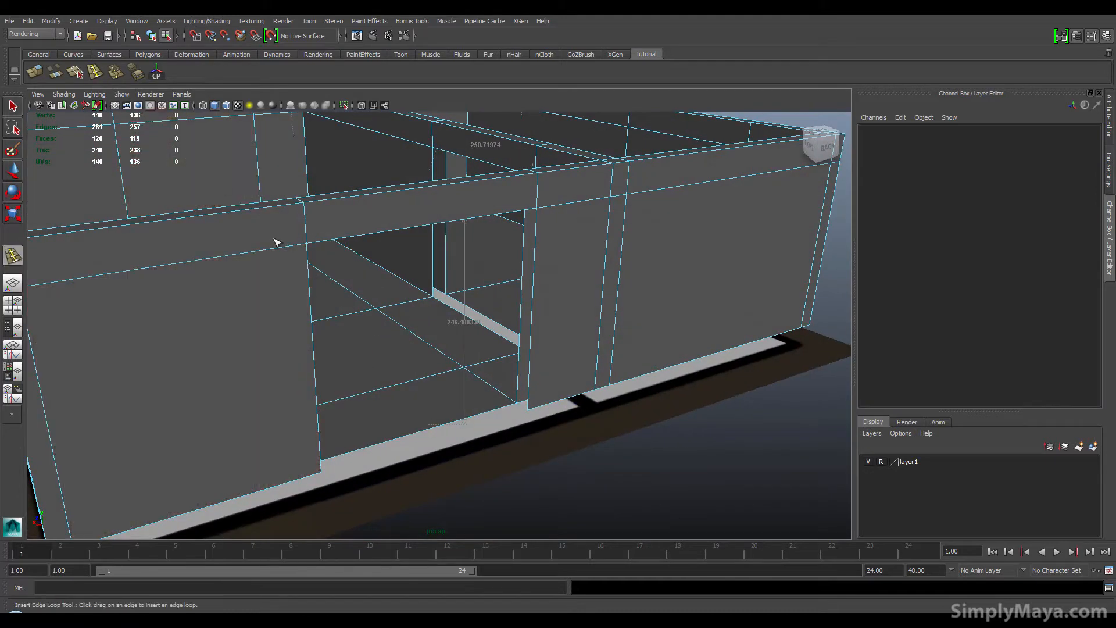
{"action": "left_click_drag", "start_coordinate": [291, 250], "coordinate": [298, 248]}
{"action": "left_click_drag", "start_coordinate": [285, 303], "coordinate": [239, 296], "text": "alt"}
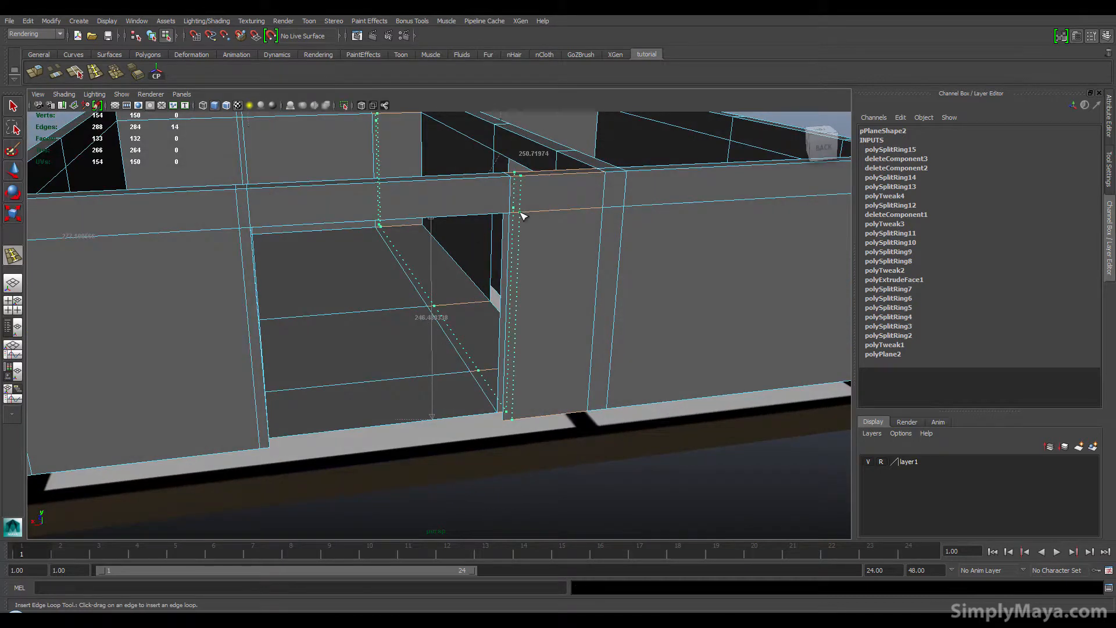
{"action": "left_click_drag", "start_coordinate": [521, 215], "coordinate": [521, 216]}
Step: Select the opening's side and top frame faces and extrude them about 68 units
{"action": "left_click_drag", "start_coordinate": [435, 254], "coordinate": [403, 251], "text": "alt"}
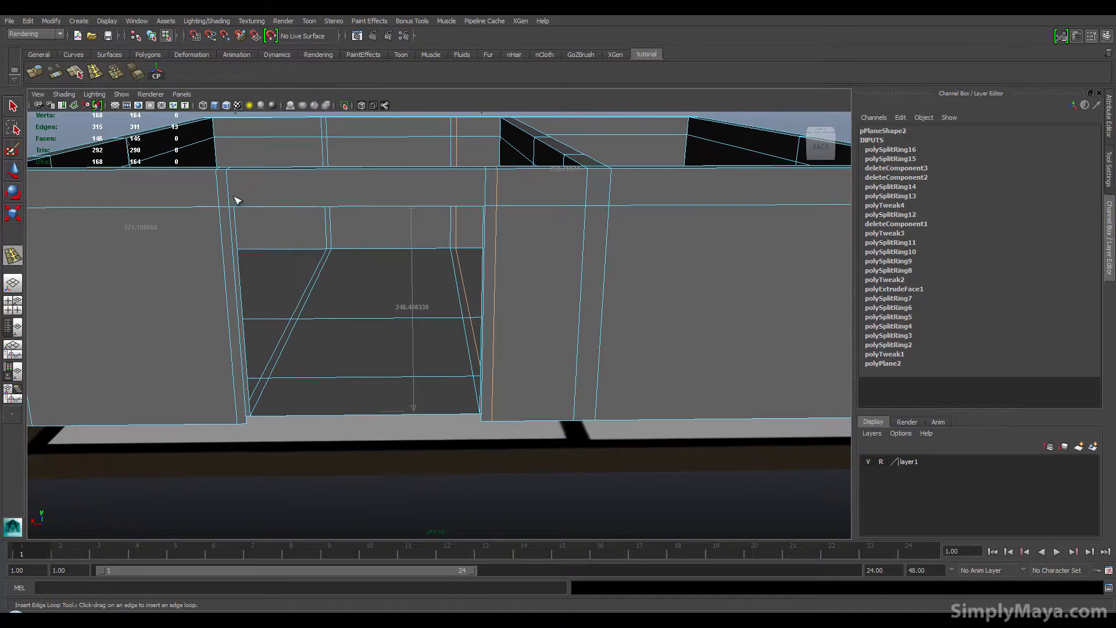
{"action": "left_click_drag", "start_coordinate": [254, 203], "coordinate": [300, 204], "text": "alt"}
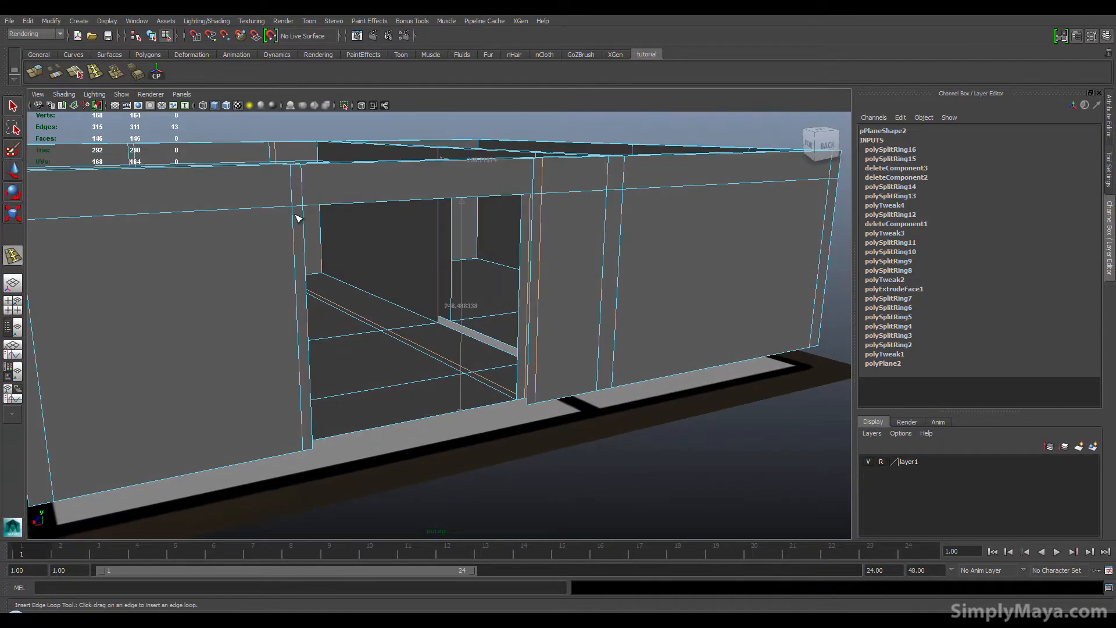
{"action": "right_click_drag", "start_coordinate": [297, 217], "coordinate": [297, 235]}
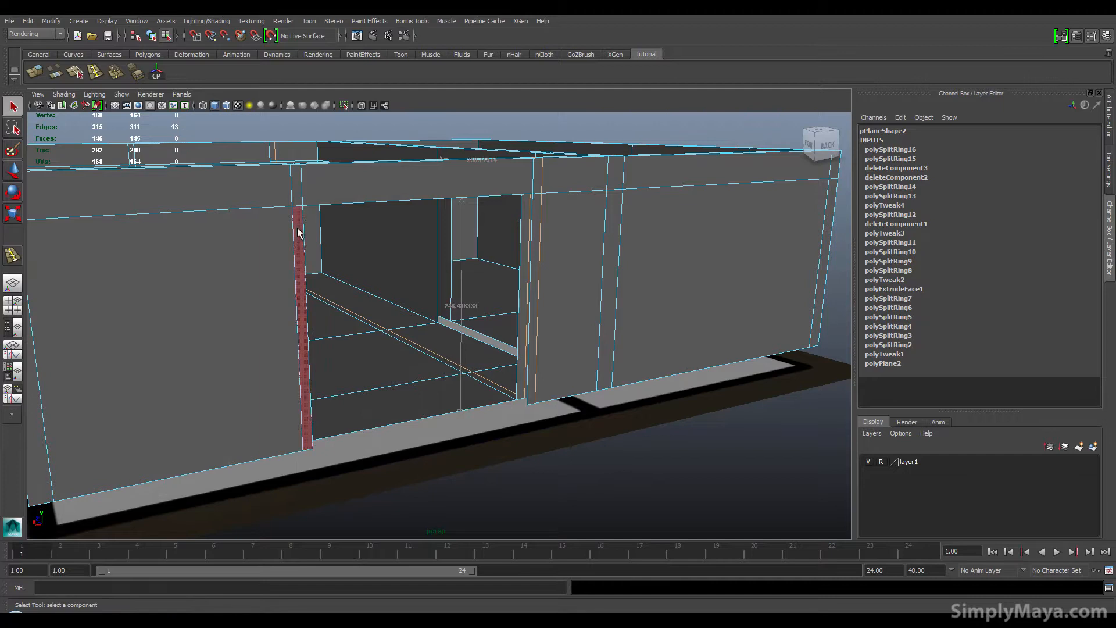
{"action": "left_click", "coordinate": [297, 228]}
{"action": "left_click", "coordinate": [295, 200], "text": "shift"}
{"action": "left_click", "coordinate": [409, 183], "text": "shift"}
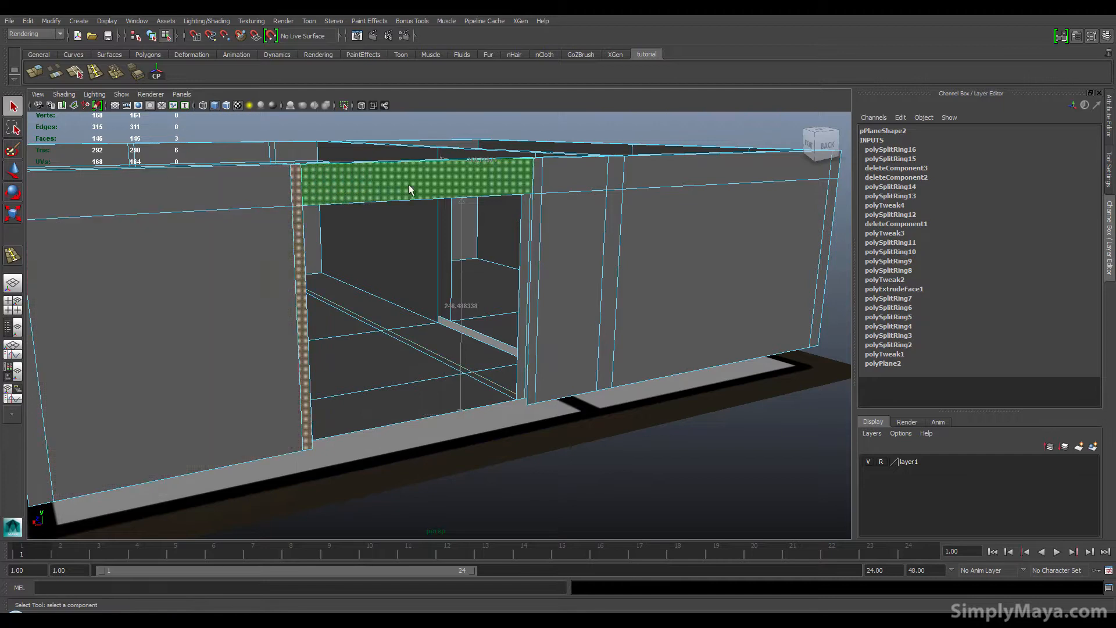
{"action": "left_click", "coordinate": [537, 178], "text": "shift"}
{"action": "left_click", "coordinate": [530, 279], "text": "shift"}
{"action": "left_click_drag", "start_coordinate": [386, 324], "coordinate": [396, 329], "text": "alt"}
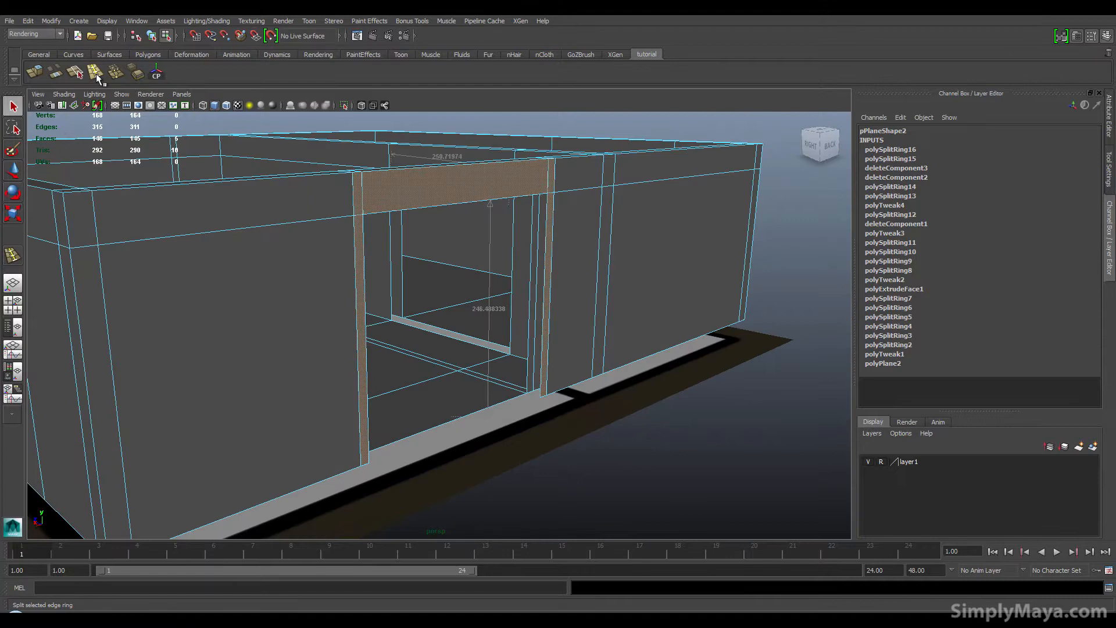
{"action": "left_click", "coordinate": [33, 71]}
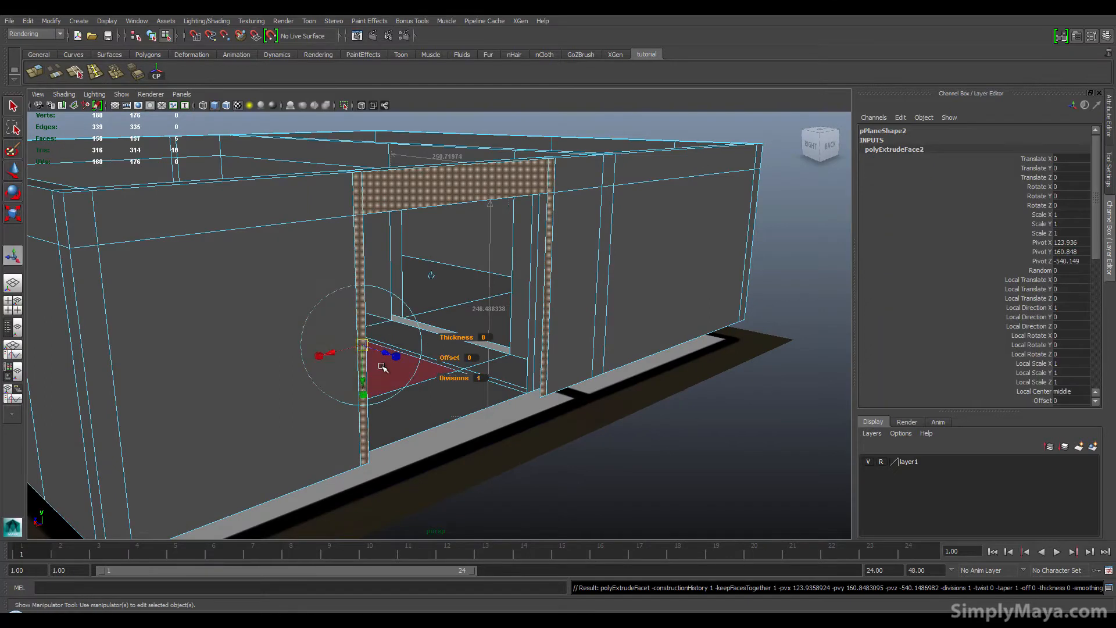
{"action": "left_click_drag", "start_coordinate": [389, 353], "coordinate": [428, 374]}
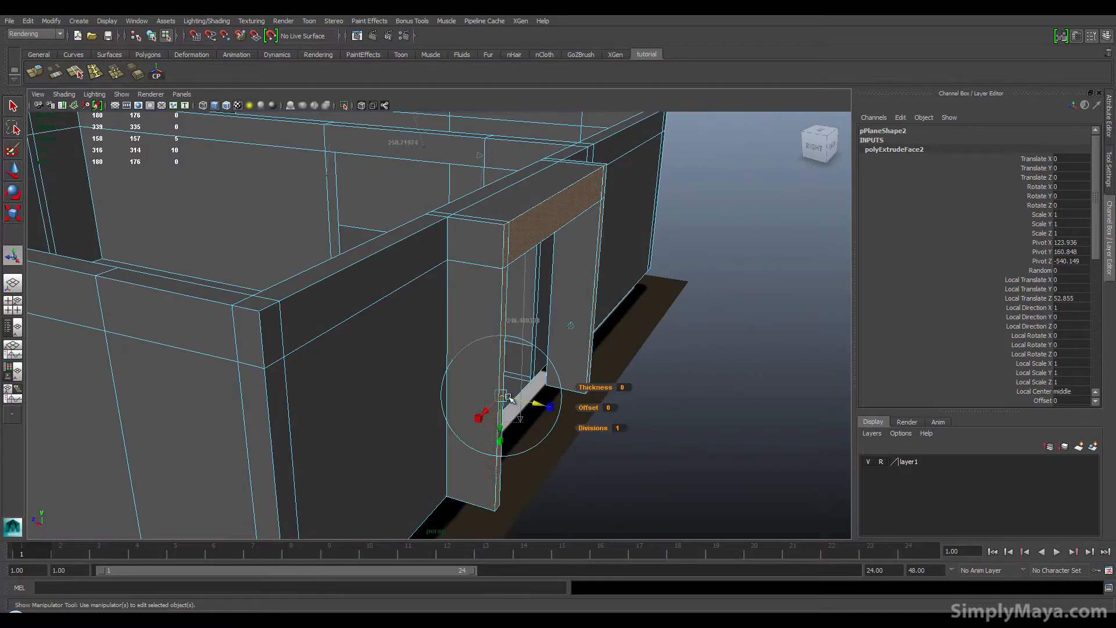
{"action": "left_click_drag", "start_coordinate": [538, 401], "coordinate": [503, 395]}
{"action": "right_click_drag", "start_coordinate": [504, 396], "coordinate": [628, 440], "text": "alt"}
{"action": "middle_click_drag", "start_coordinate": [628, 440], "coordinate": [626, 441], "text": "alt"}
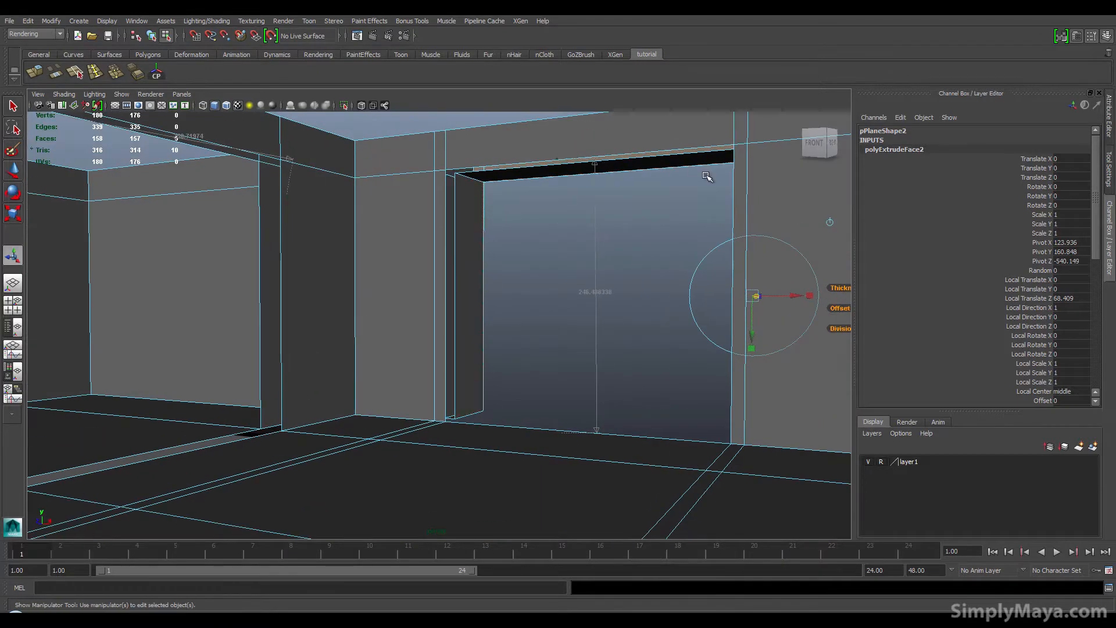
{"action": "left_click_drag", "start_coordinate": [688, 315], "coordinate": [432, 384], "text": "alt"}
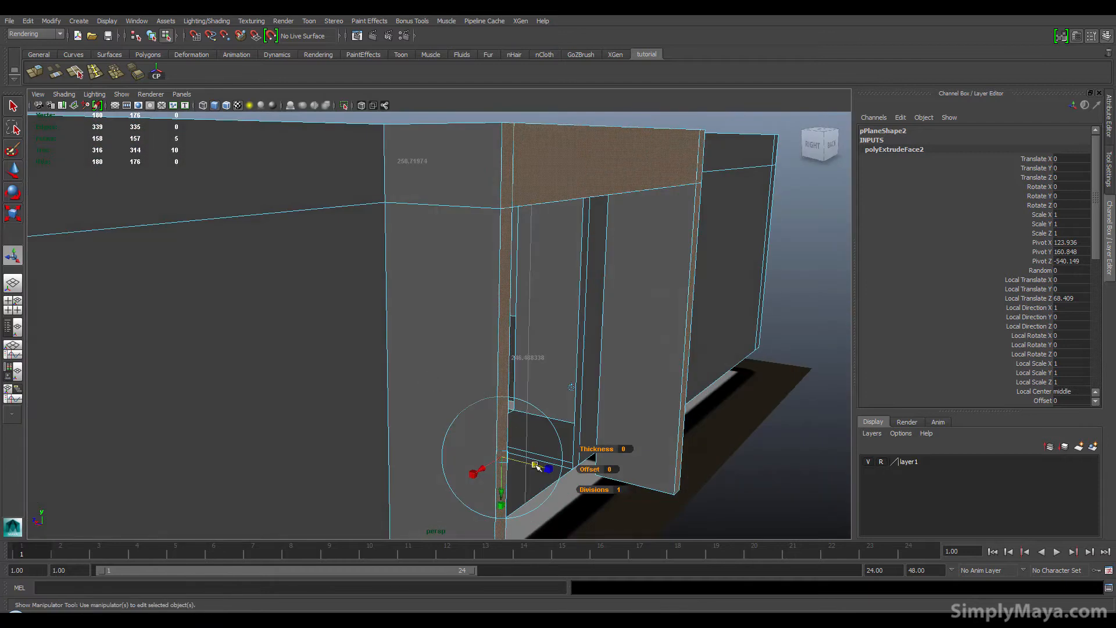
{"action": "left_click_drag", "start_coordinate": [536, 465], "coordinate": [530, 413], "text": "alt"}
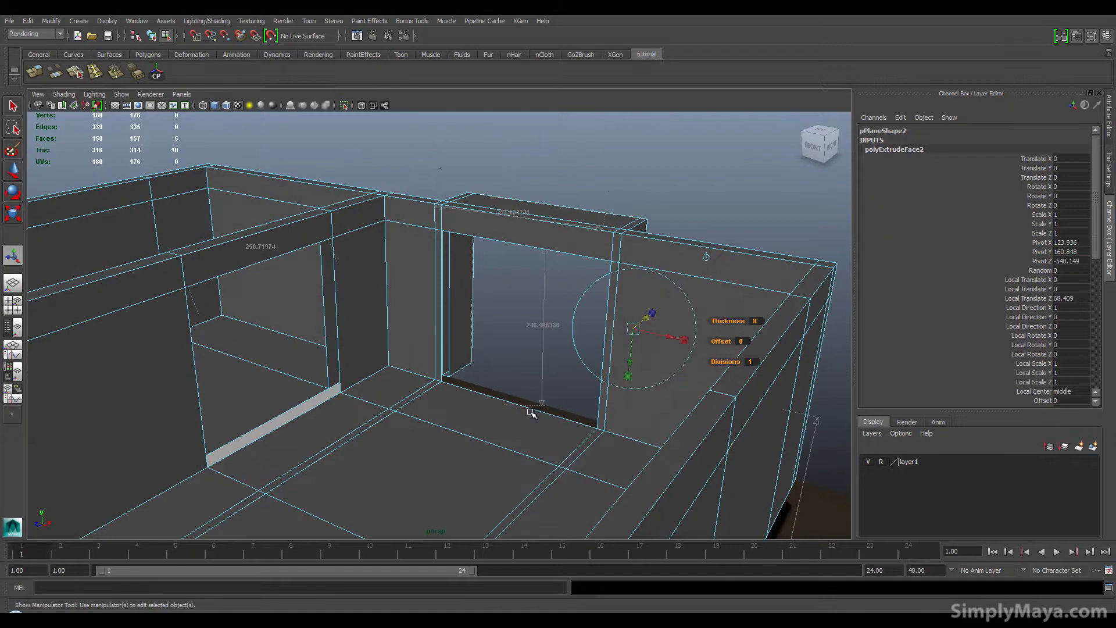
Step: Orbit around the doorway to inspect the extruded frame and wall edges
{"action": "left_click", "coordinate": [512, 413]}
{"action": "right_click_drag", "start_coordinate": [494, 399], "coordinate": [529, 342]}
{"action": "left_click_drag", "start_coordinate": [442, 423], "coordinate": [520, 429], "text": "alt"}
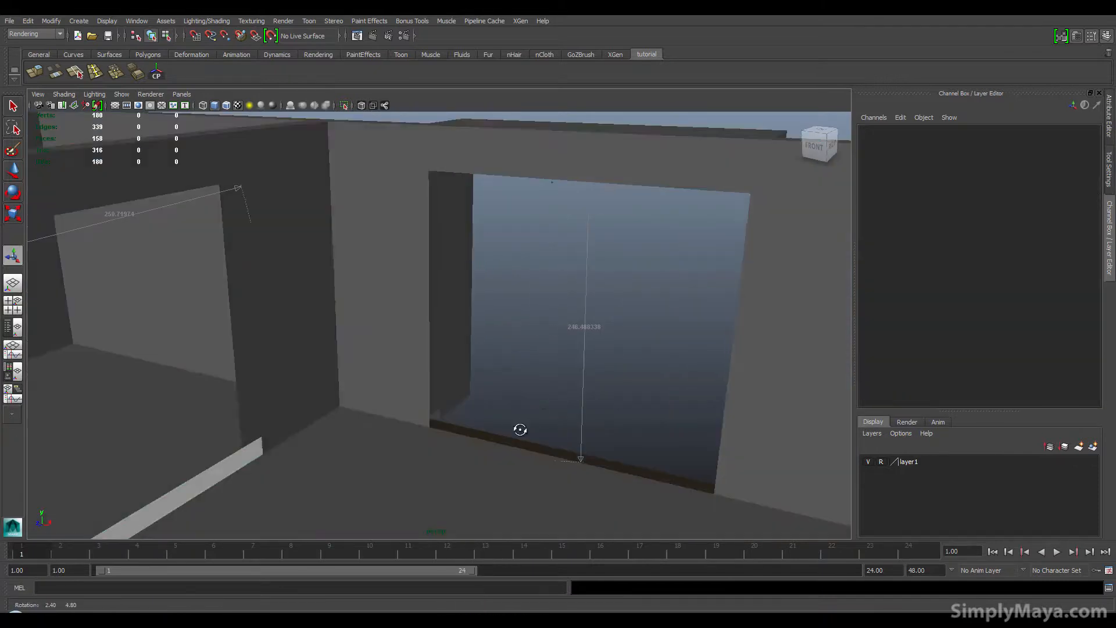
{"action": "left_click", "coordinate": [483, 437]}
{"action": "middle_click_drag", "start_coordinate": [503, 418], "coordinate": [494, 473], "text": "alt"}
{"action": "right_click_drag", "start_coordinate": [359, 468], "coordinate": [628, 470], "text": "alt"}
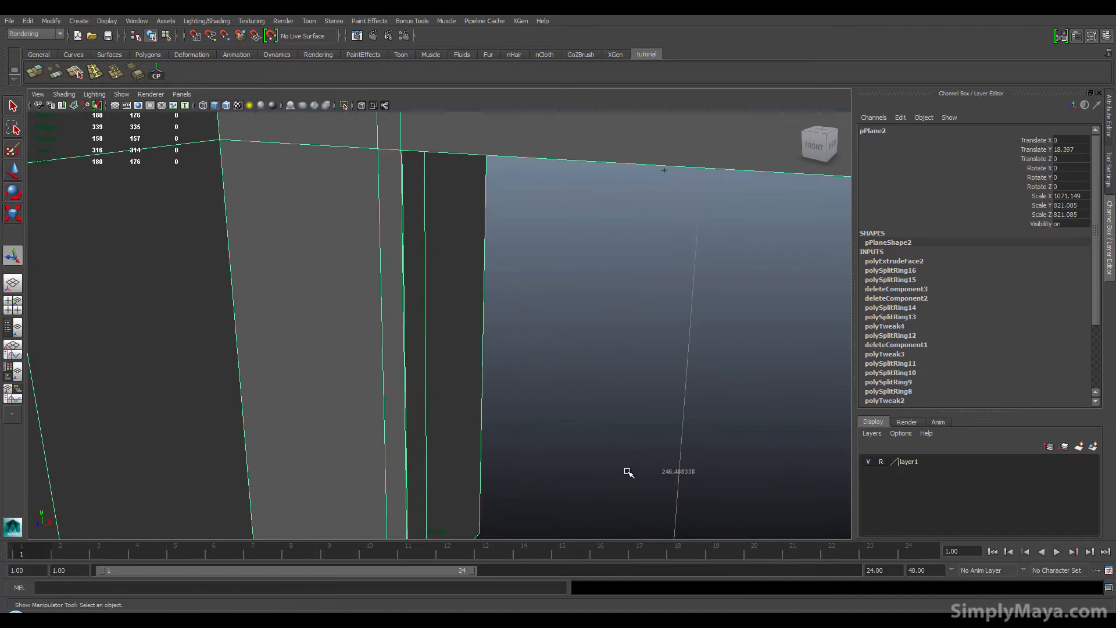
{"action": "left_click_drag", "start_coordinate": [628, 470], "coordinate": [568, 295], "text": "alt"}
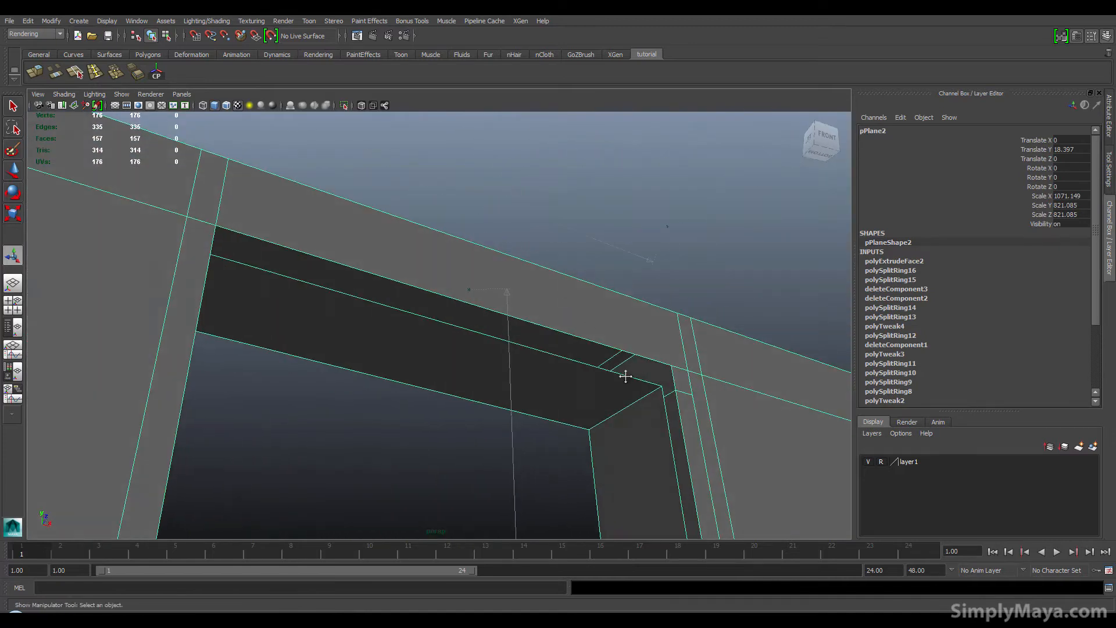
{"action": "middle_click_drag", "start_coordinate": [626, 375], "coordinate": [378, 272], "text": "alt"}
{"action": "left_click_drag", "start_coordinate": [379, 272], "coordinate": [382, 413], "text": "alt"}
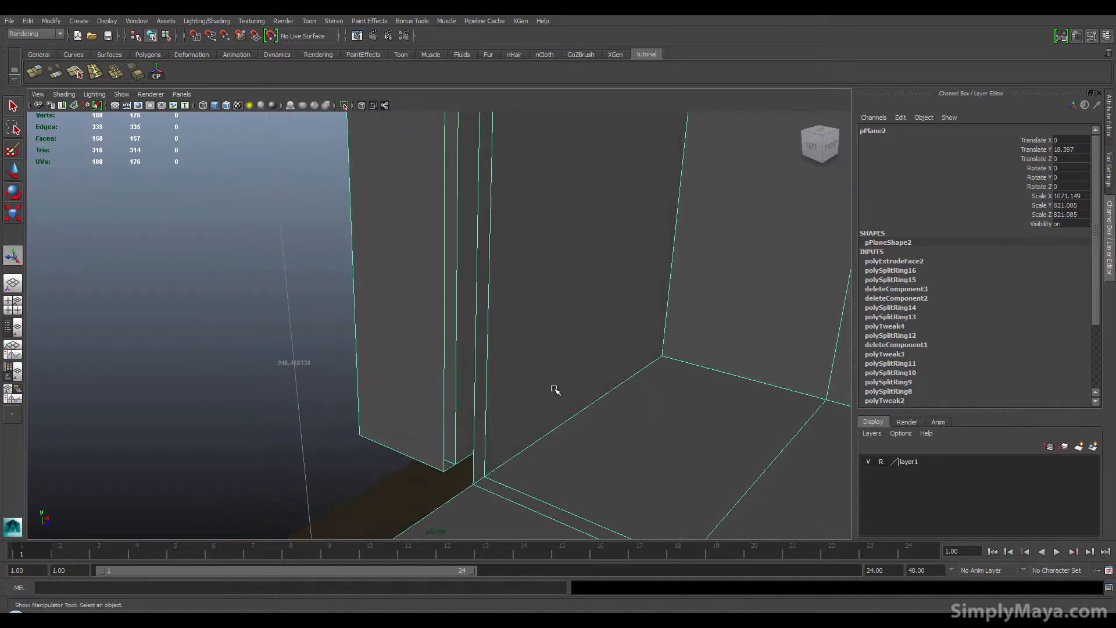
Step: Select the two open vertical edges at the doorway's inner corner and bridge them to close the gap
{"action": "middle_click_drag", "start_coordinate": [660, 388], "coordinate": [471, 398], "text": "alt"}
{"action": "left_click_drag", "start_coordinate": [361, 403], "coordinate": [214, 399], "text": "alt"}
{"action": "middle_click_drag", "start_coordinate": [214, 399], "coordinate": [492, 452], "text": "alt"}
{"action": "left_click_drag", "start_coordinate": [349, 384], "coordinate": [416, 404], "text": "alt"}
{"action": "middle_click_drag", "start_coordinate": [291, 401], "coordinate": [486, 333], "text": "alt"}
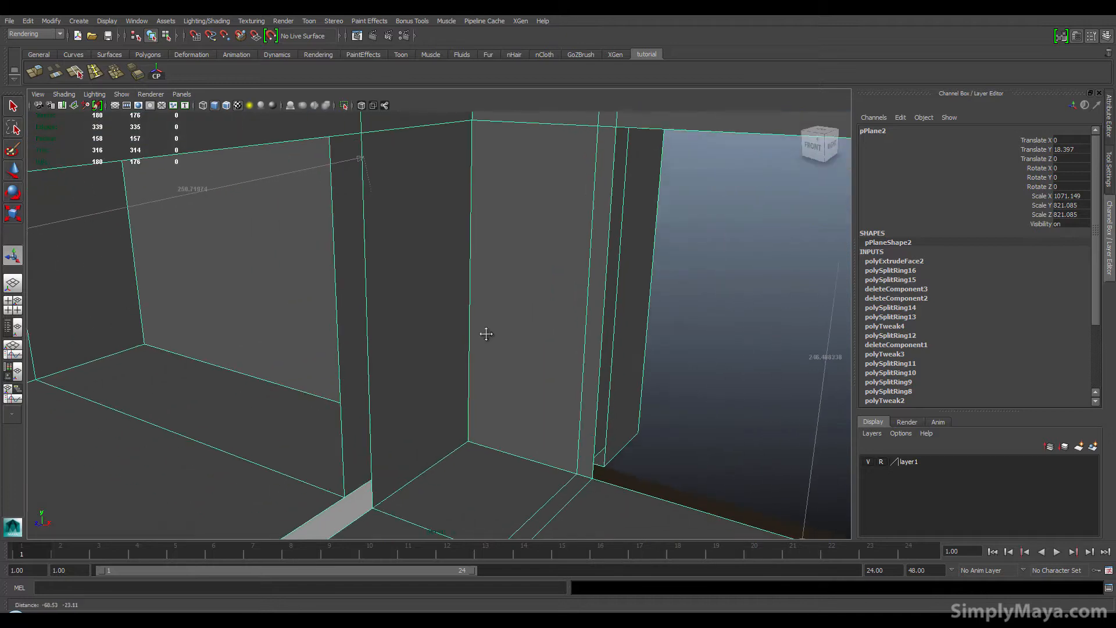
{"action": "right_click_drag", "start_coordinate": [369, 349], "coordinate": [366, 327]}
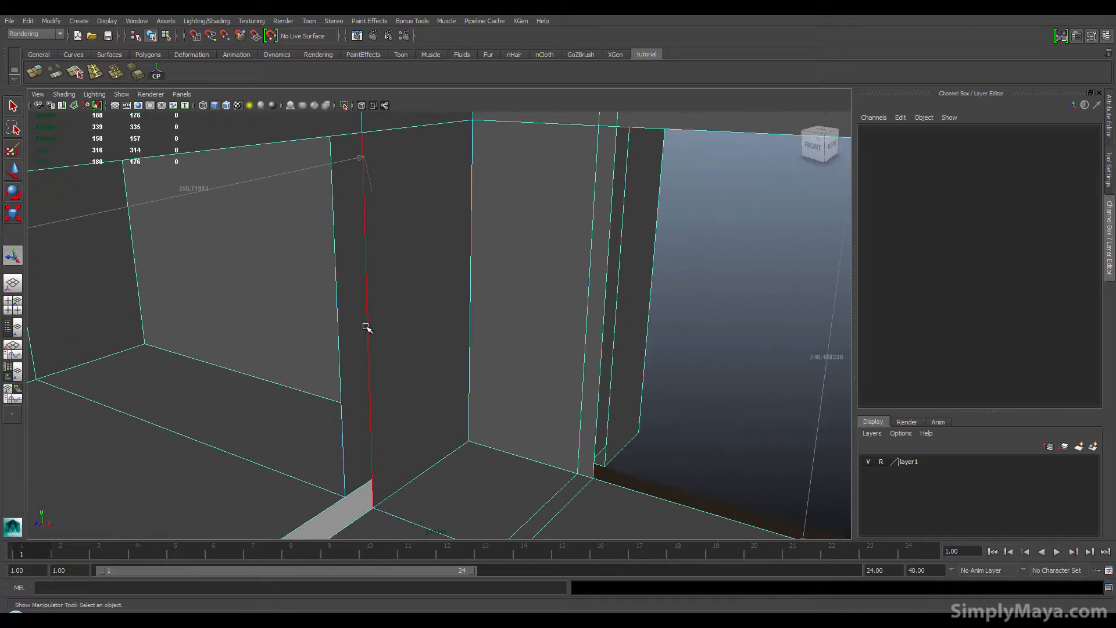
{"action": "left_click", "coordinate": [366, 327]}
{"action": "left_click", "coordinate": [338, 320], "text": "shift"}
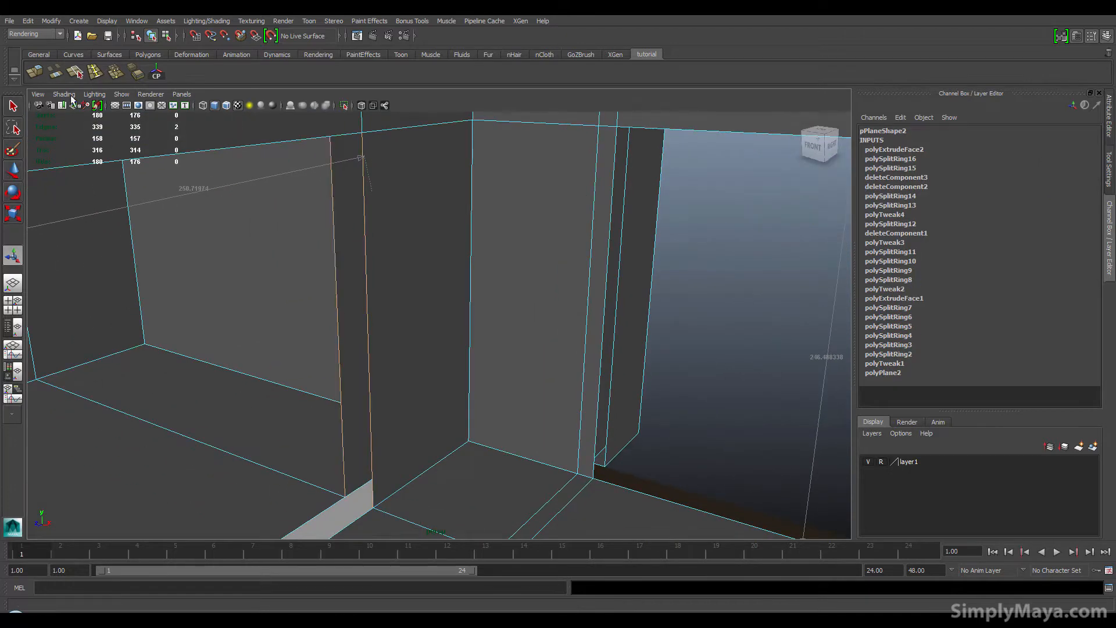
{"action": "left_click", "coordinate": [60, 74]}
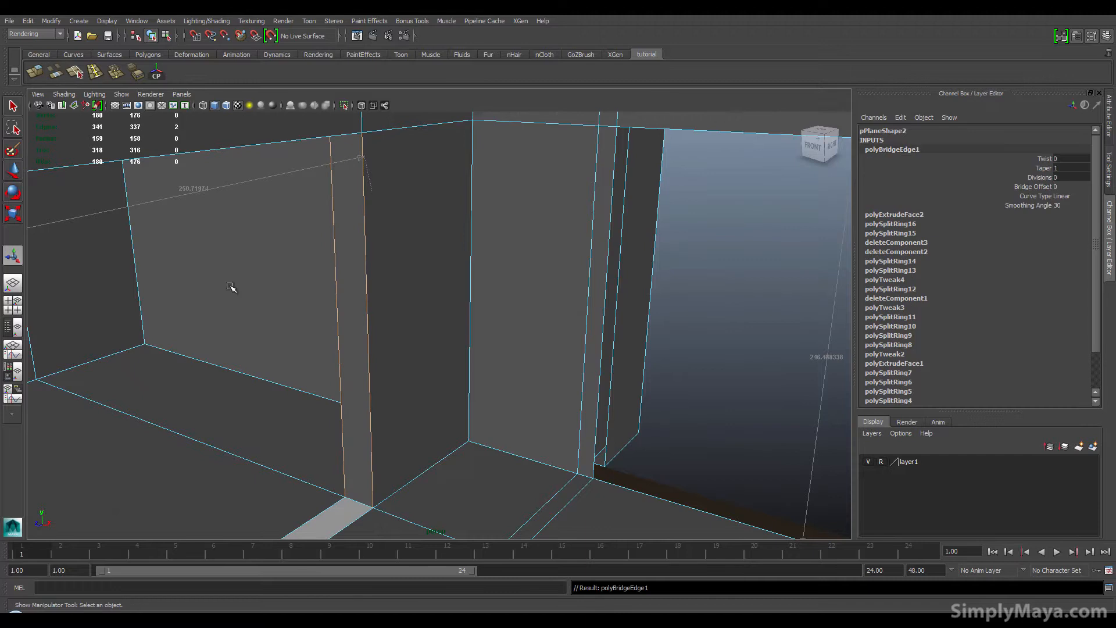
Step: Try bridging the window opening's top border edges with 6 divisions in the Bridge options
{"action": "left_click_drag", "start_coordinate": [229, 281], "coordinate": [305, 220], "text": "alt"}
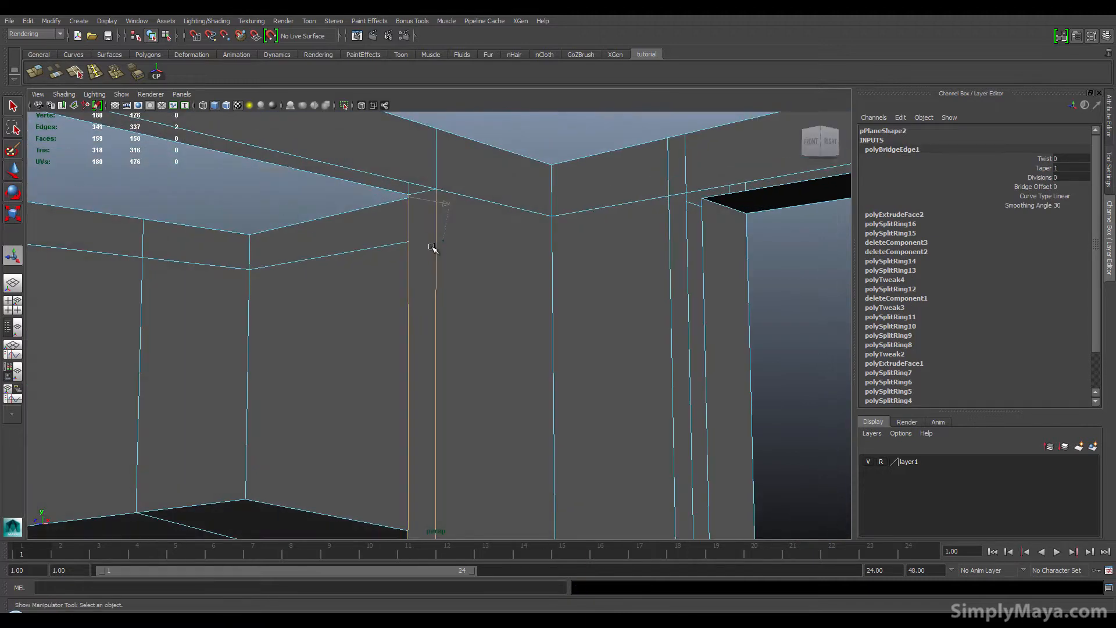
{"action": "left_click_drag", "start_coordinate": [408, 241], "coordinate": [222, 245], "text": "alt"}
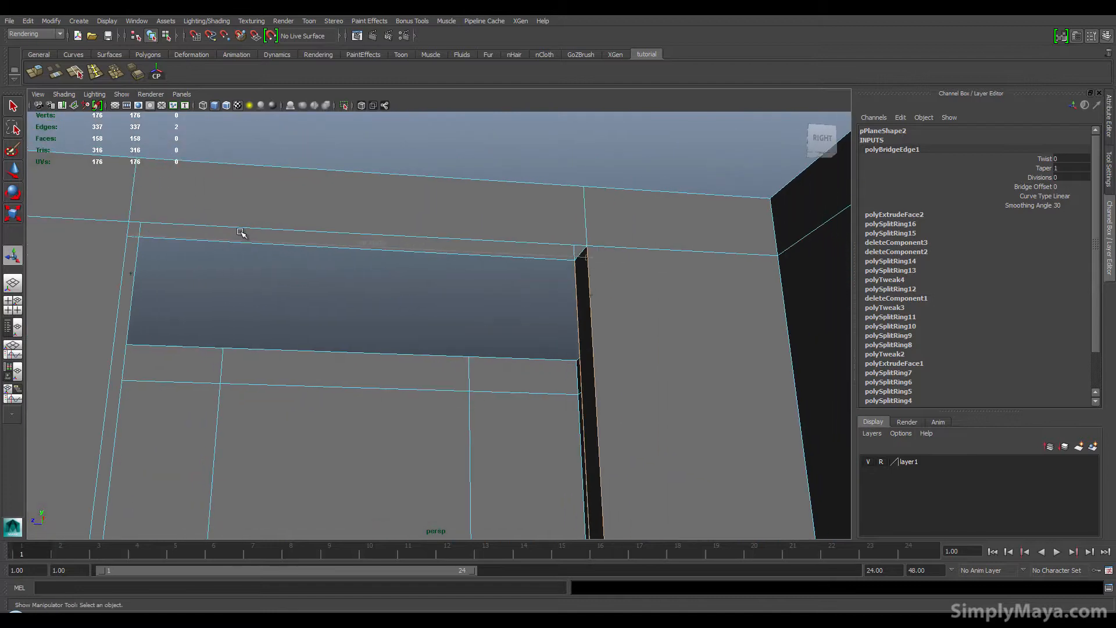
{"action": "left_click", "coordinate": [244, 232]}
{"action": "left_click", "coordinate": [235, 241], "text": "shift"}
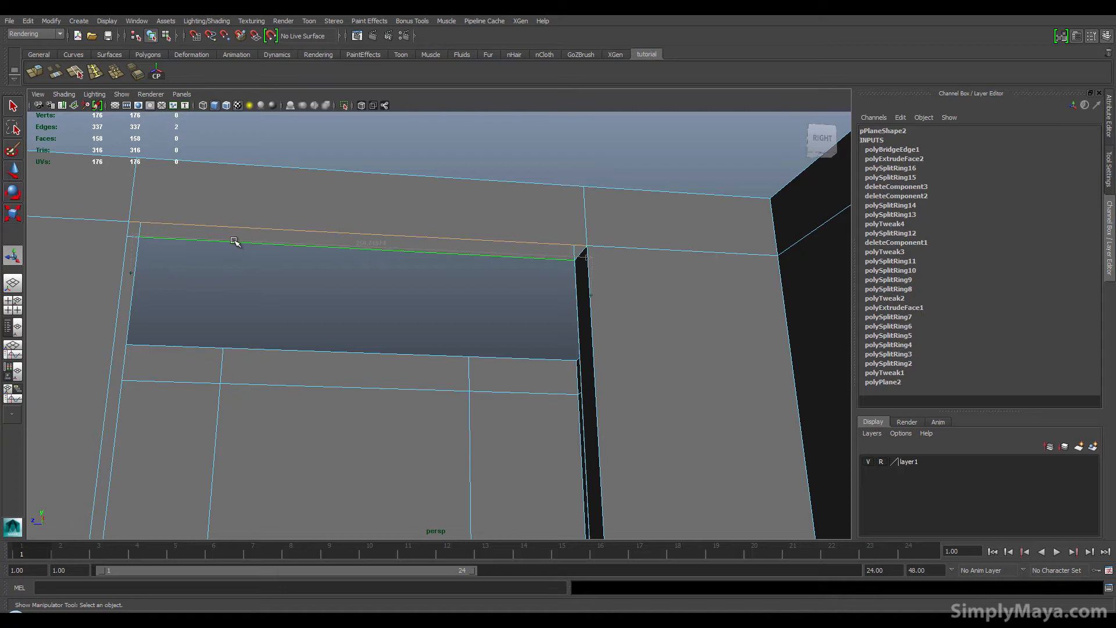
{"action": "right_click", "coordinate": [235, 241], "text": "shift"}
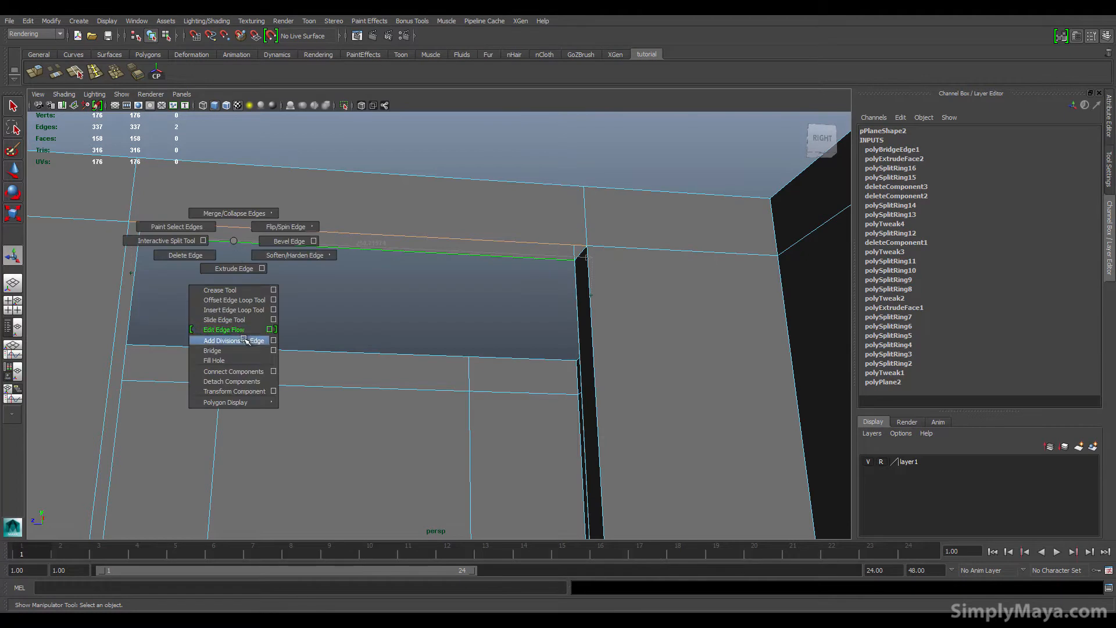
{"action": "left_click", "coordinate": [272, 351]}
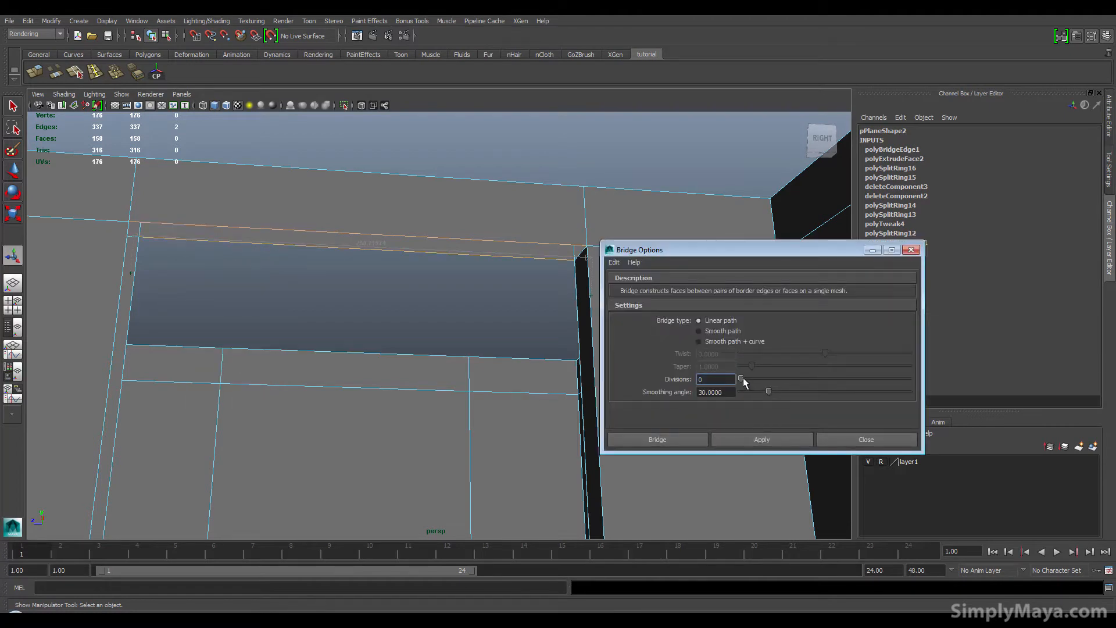
{"action": "left_click_drag", "start_coordinate": [749, 379], "coordinate": [764, 384]}
{"action": "left_click", "coordinate": [684, 433]}
{"action": "left_click_drag", "start_coordinate": [378, 339], "coordinate": [377, 324], "text": "alt"}
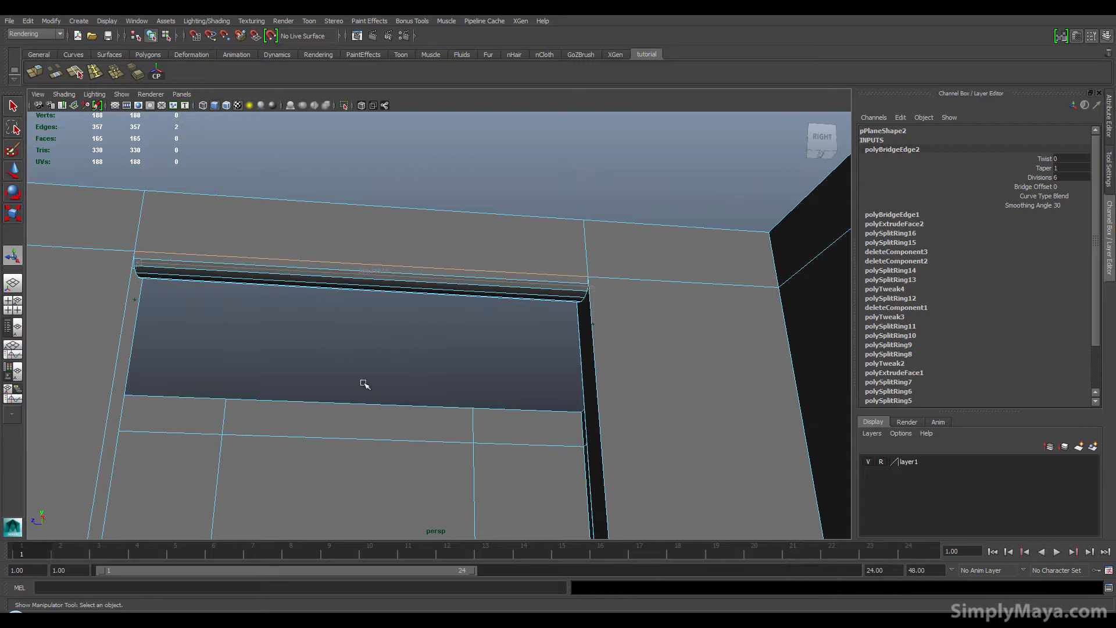
{"action": "key", "text": "ctrl+z"}
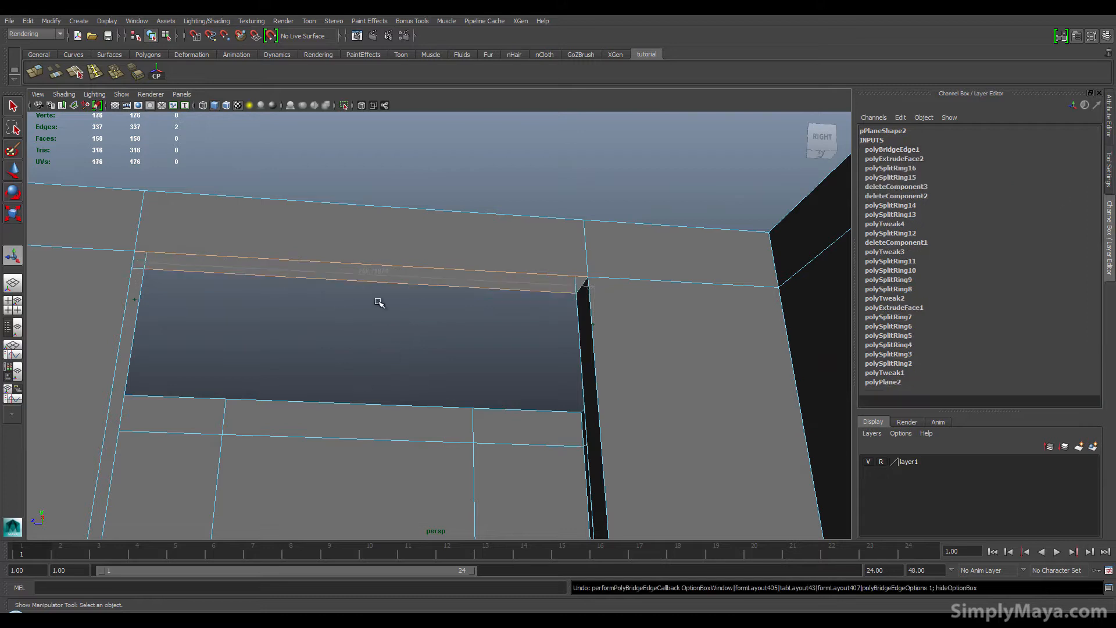
Step: Bridge the window opening's top border edges with a linear path and 0 divisions
{"action": "right_click_drag", "start_coordinate": [377, 299], "coordinate": [422, 405], "text": "shift"}
{"action": "right_click_drag", "start_coordinate": [370, 293], "coordinate": [409, 403], "text": "shift"}
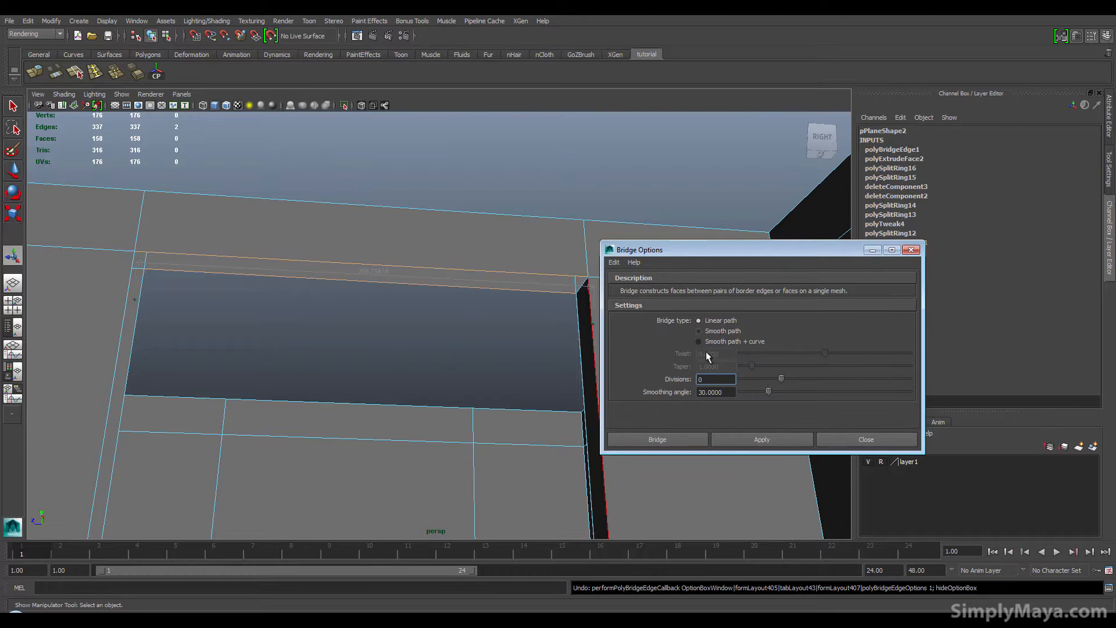
{"action": "left_click", "coordinate": [649, 441]}
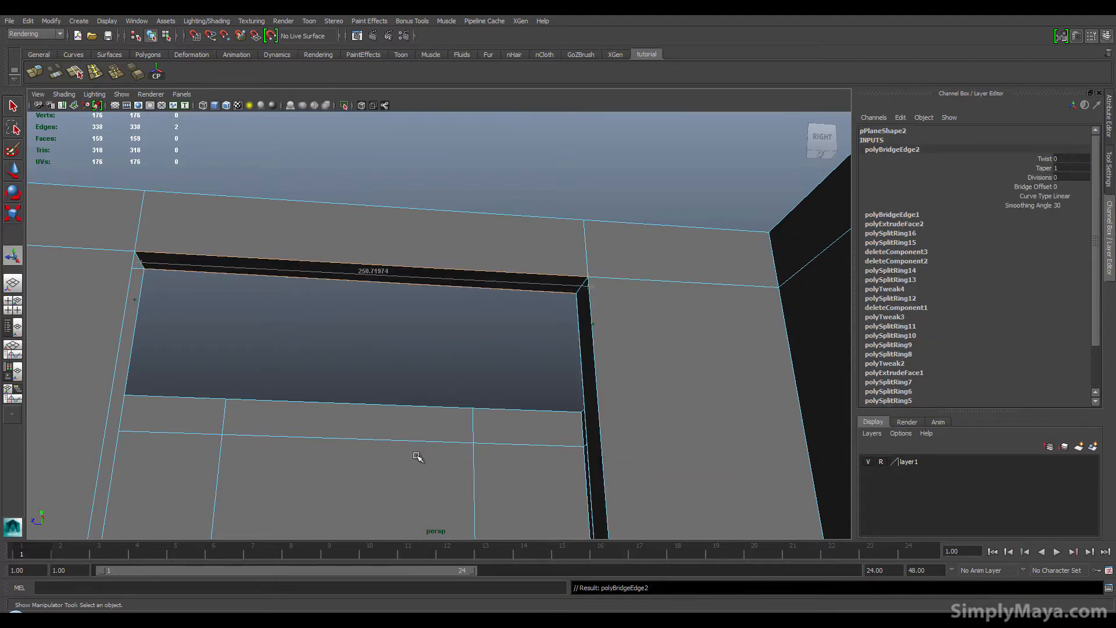
Step: Bridge the open border edge pairs along the vertical sides of the doorway frame
{"action": "left_click_drag", "start_coordinate": [343, 477], "coordinate": [431, 391], "text": "alt"}
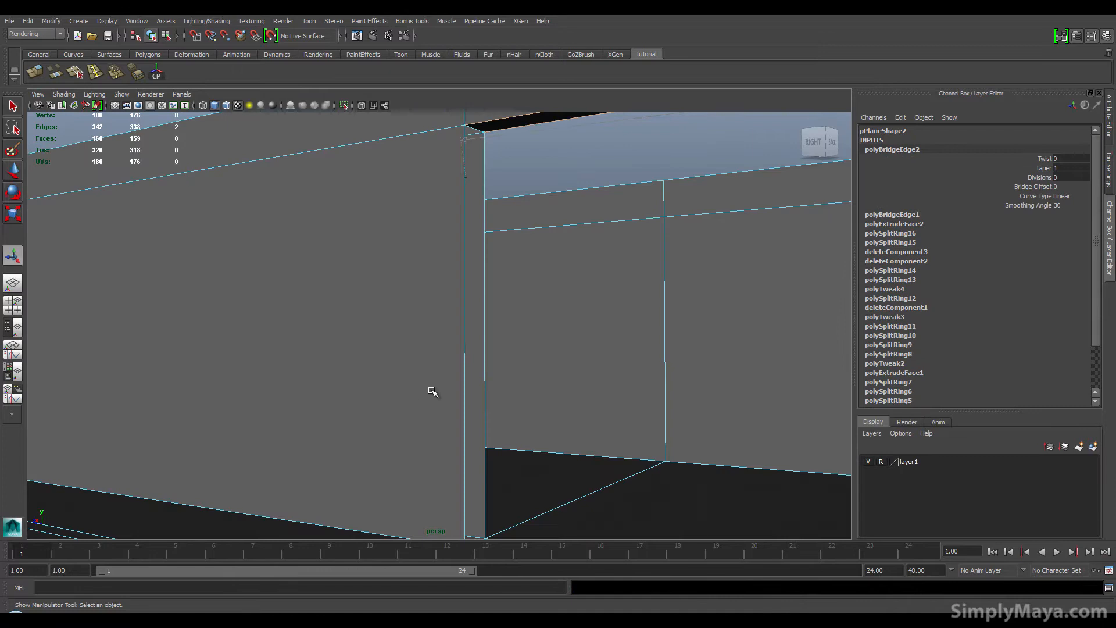
{"action": "left_click", "coordinate": [464, 383]}
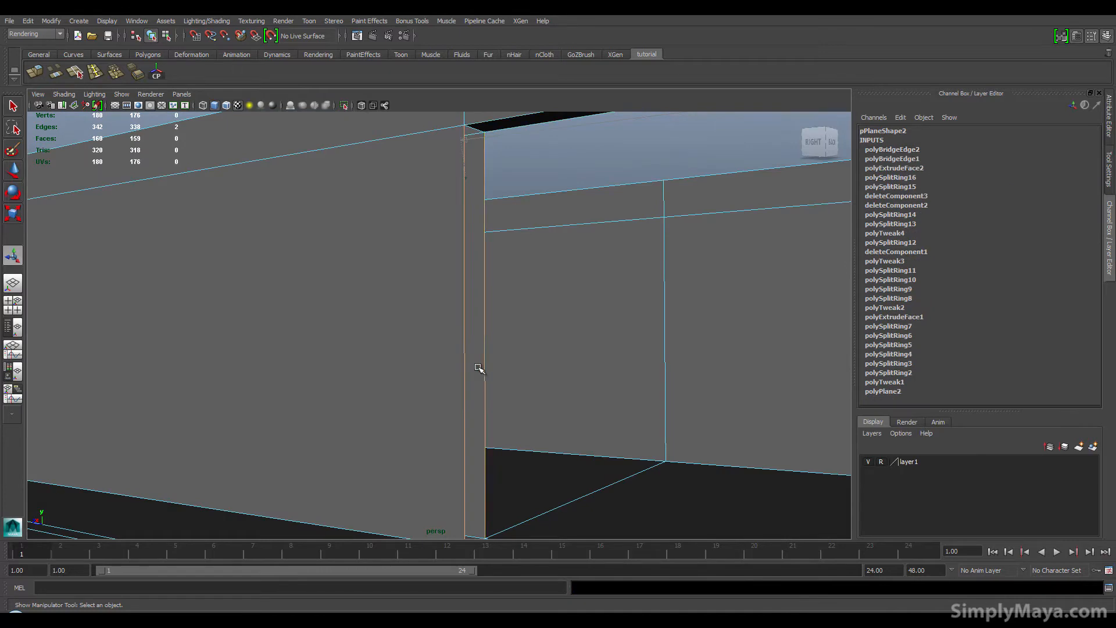
{"action": "key", "text": "g"}
{"action": "left_click_drag", "start_coordinate": [389, 386], "coordinate": [309, 463], "text": "alt"}
{"action": "left_click", "coordinate": [499, 464]}
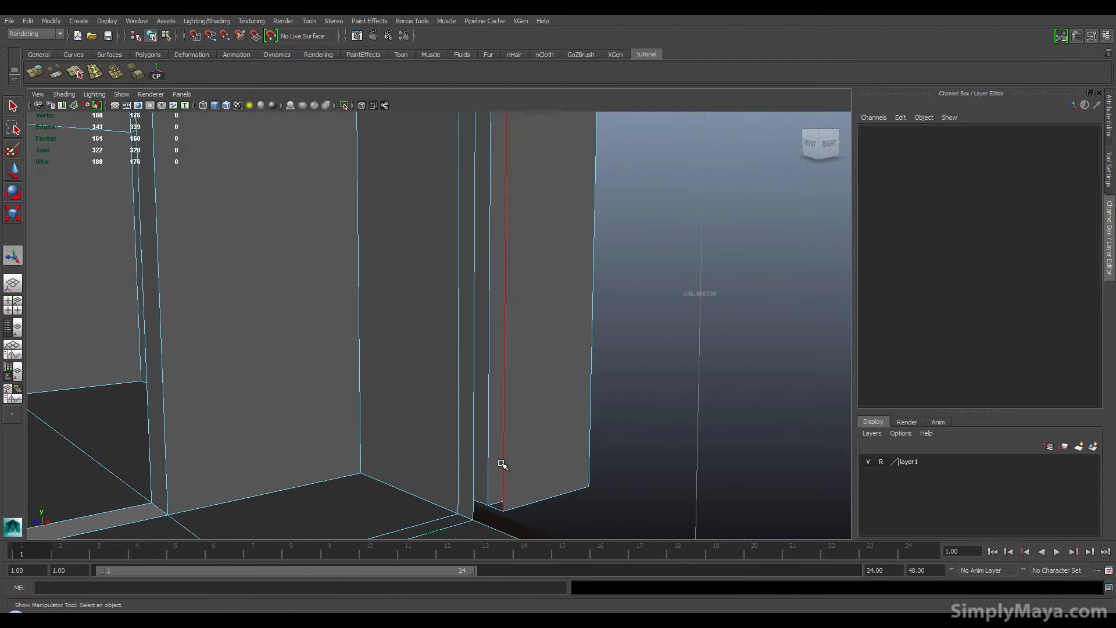
{"action": "left_click", "coordinate": [502, 464]}
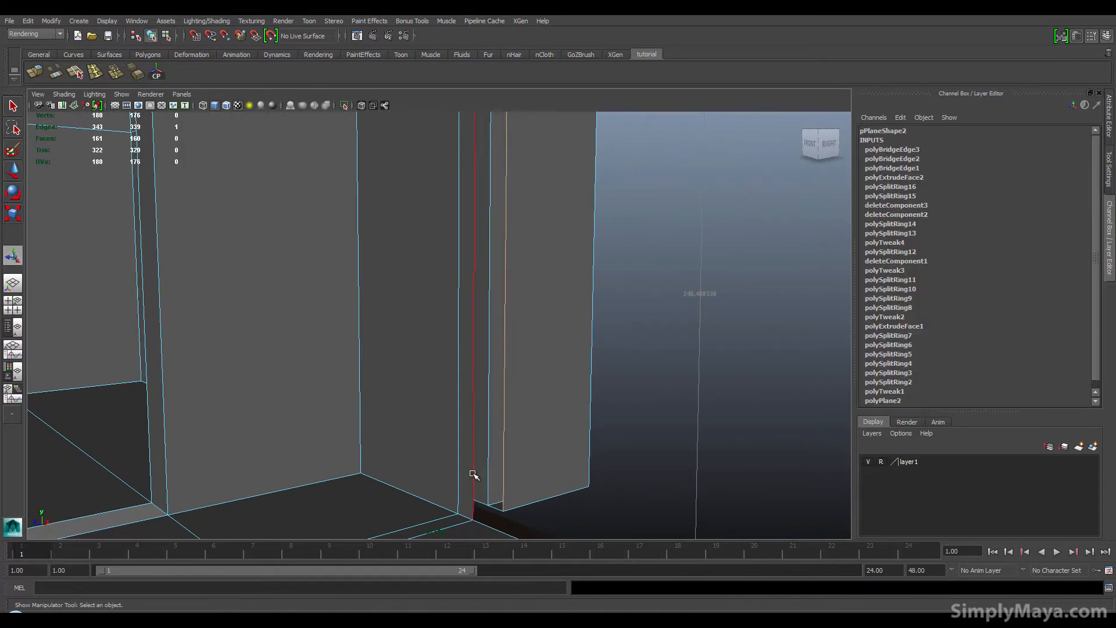
{"action": "left_click", "coordinate": [473, 472], "text": "shift"}
{"action": "key", "text": "g"}
{"action": "left_click_drag", "start_coordinate": [453, 472], "coordinate": [500, 465], "text": "alt"}
{"action": "left_click", "coordinate": [479, 463]}
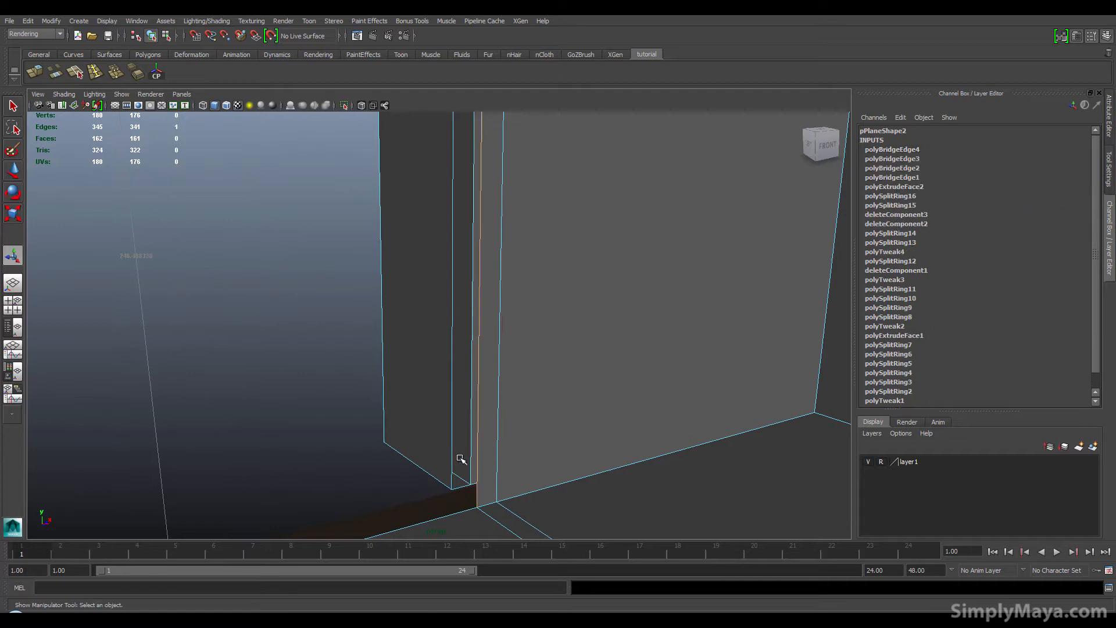
Step: Bridge the remaining open edge pairs at the base and top of the door frame
{"action": "left_click", "coordinate": [453, 457], "text": "shift"}
{"action": "key", "text": "g"}
{"action": "left_click_drag", "start_coordinate": [453, 457], "coordinate": [340, 371], "text": "alt"}
{"action": "left_click_drag", "start_coordinate": [389, 315], "coordinate": [334, 379], "text": "alt"}
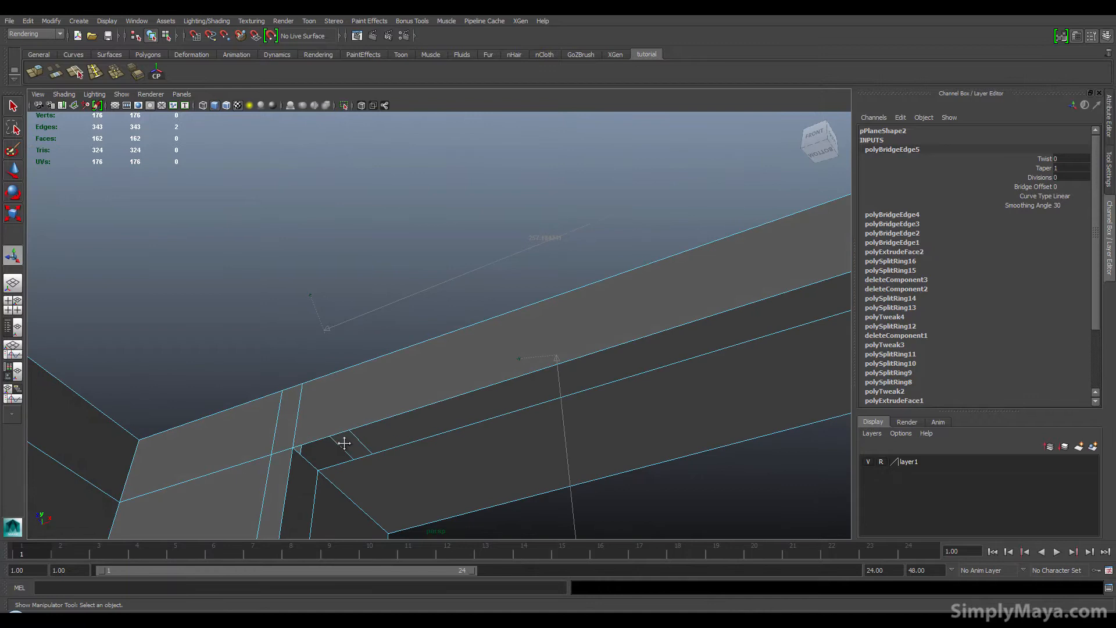
{"action": "middle_click_drag", "start_coordinate": [344, 443], "coordinate": [436, 421], "text": "alt"}
{"action": "right_click_drag", "start_coordinate": [284, 493], "coordinate": [526, 455], "text": "alt"}
{"action": "left_click", "coordinate": [503, 421]}
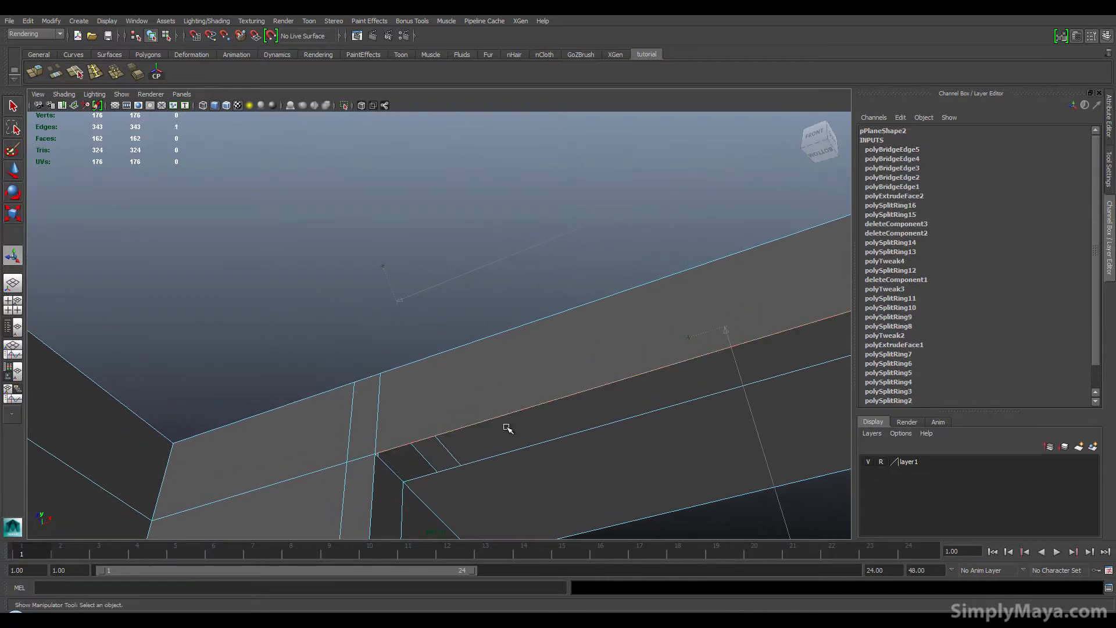
{"action": "left_click", "coordinate": [516, 447], "text": "shift"}
{"action": "key", "text": "g"}
Step: Bridge the open edges along the floor at the base of the wall
{"action": "left_click_drag", "start_coordinate": [532, 510], "coordinate": [243, 482], "text": "alt"}
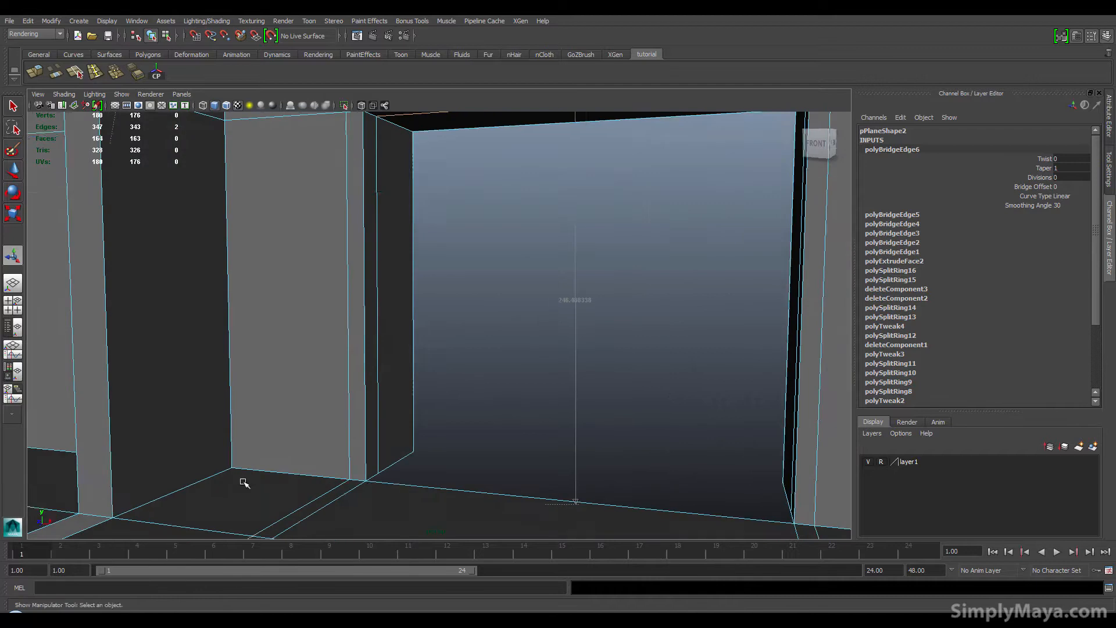
{"action": "middle_click_drag", "start_coordinate": [317, 457], "coordinate": [277, 511], "text": "alt"}
{"action": "right_click_drag", "start_coordinate": [475, 469], "coordinate": [236, 478], "text": "alt"}
{"action": "middle_click_drag", "start_coordinate": [284, 471], "coordinate": [338, 483], "text": "alt"}
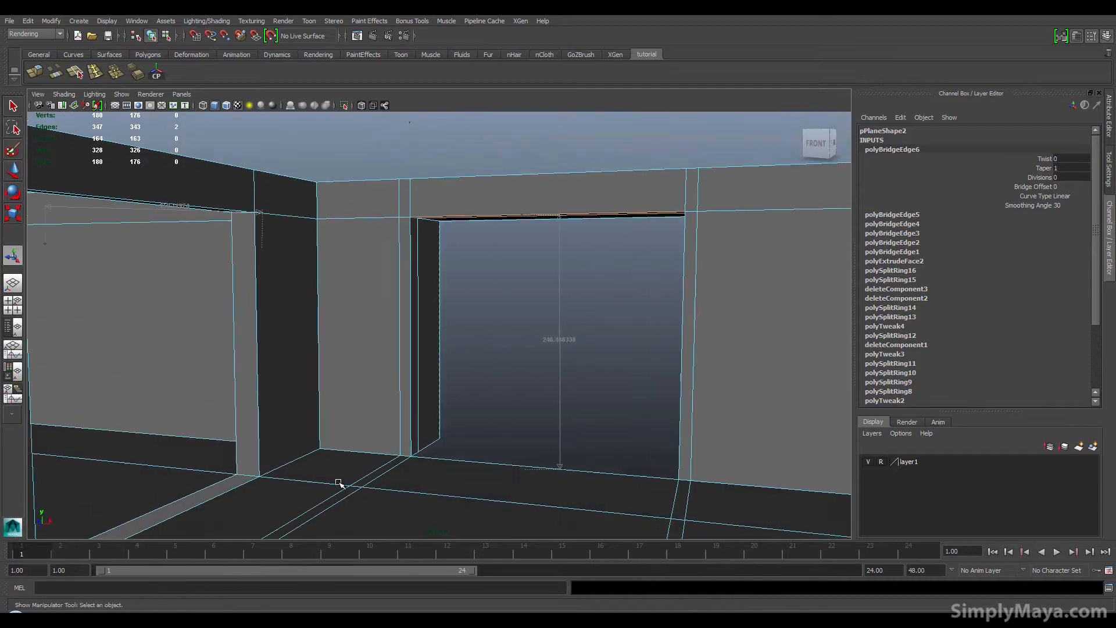
{"action": "left_click", "coordinate": [217, 498]}
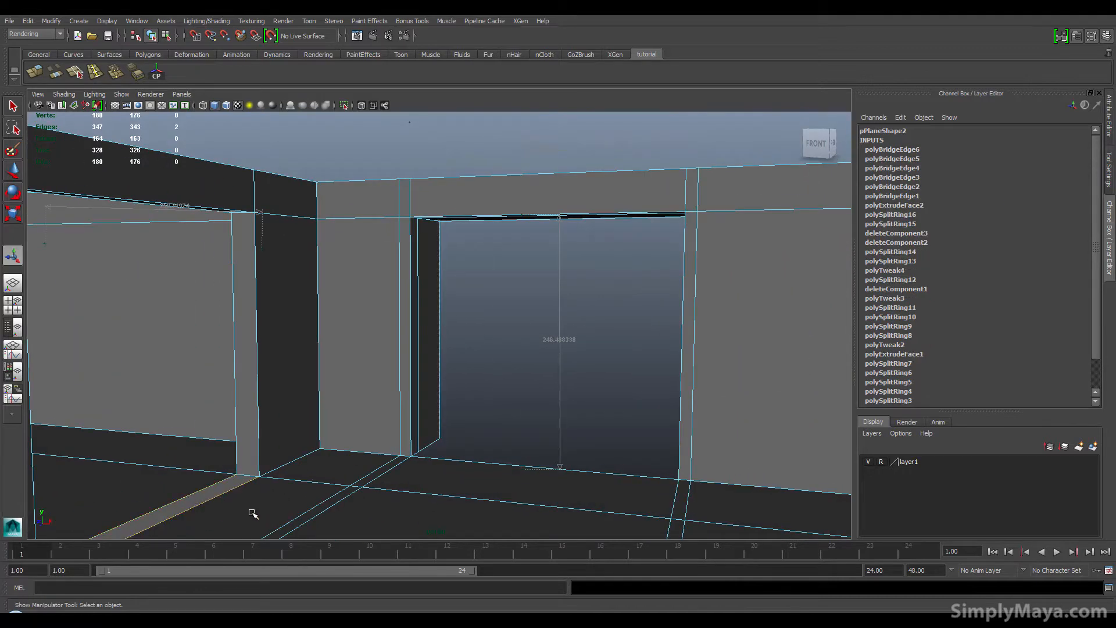
{"action": "key", "text": "g"}
{"action": "left_click_drag", "start_coordinate": [252, 514], "coordinate": [197, 502], "text": "alt"}
{"action": "middle_click_drag", "start_coordinate": [257, 505], "coordinate": [287, 444], "text": "alt"}
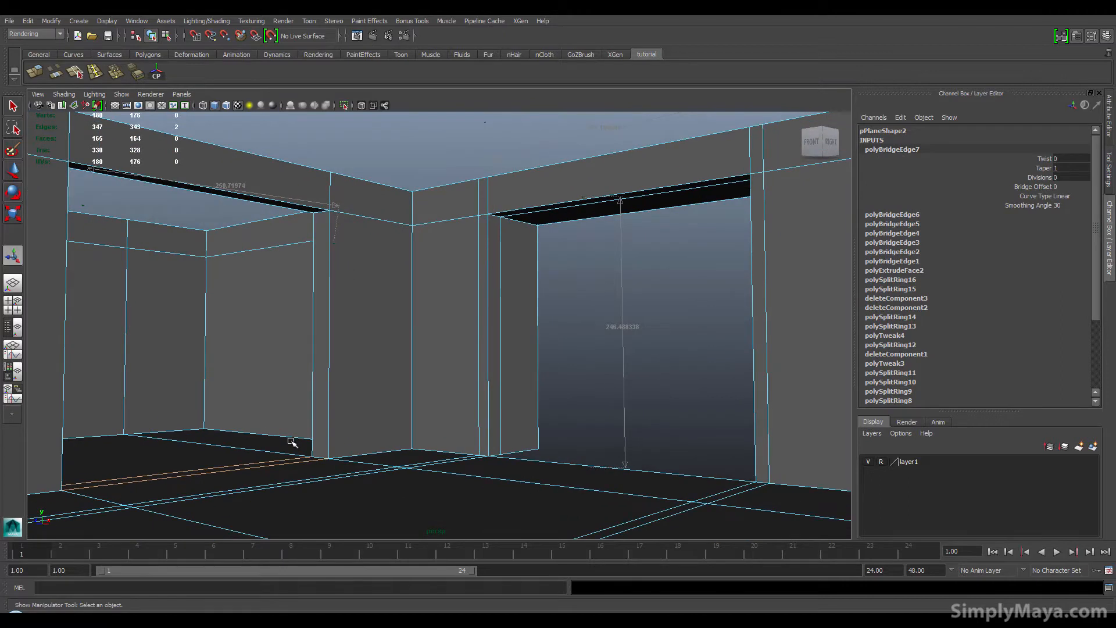
Step: Select all the floor faces inside the room and delete them
{"action": "right_click_drag", "start_coordinate": [414, 507], "coordinate": [417, 480], "text": "alt"}
{"action": "left_click_drag", "start_coordinate": [438, 447], "coordinate": [322, 465], "text": "alt"}
{"action": "middle_click_drag", "start_coordinate": [332, 452], "coordinate": [500, 476], "text": "alt"}
{"action": "right_click_drag", "start_coordinate": [501, 476], "coordinate": [364, 469], "text": "alt"}
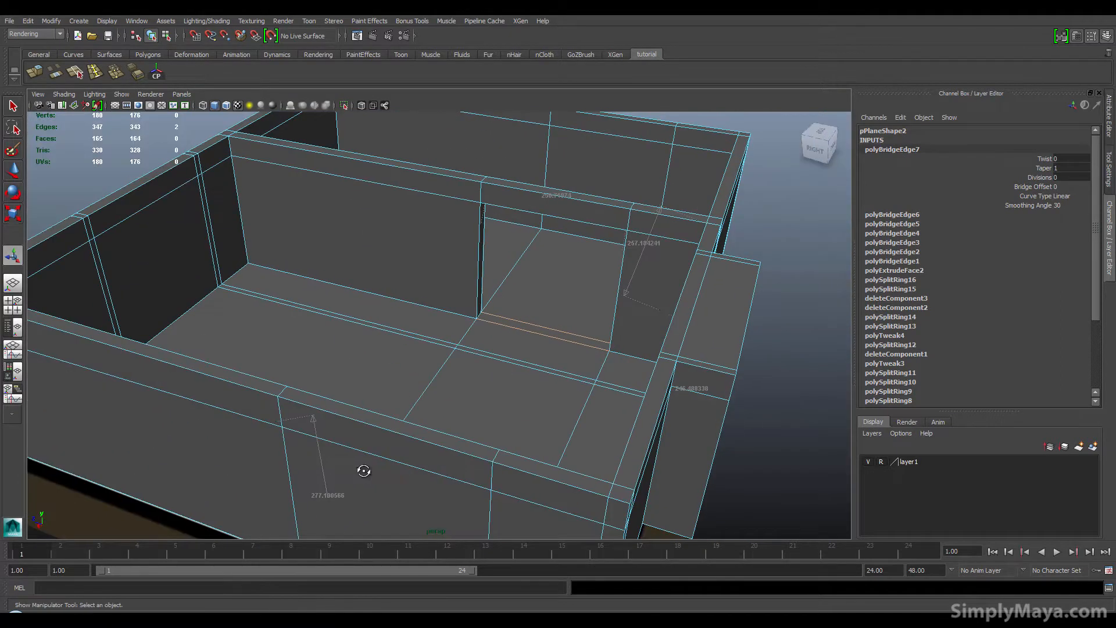
{"action": "left_click_drag", "start_coordinate": [363, 468], "coordinate": [282, 481], "text": "alt"}
{"action": "right_click_drag", "start_coordinate": [290, 355], "coordinate": [285, 404]}
{"action": "left_click", "coordinate": [284, 402]}
{"action": "left_click", "coordinate": [285, 354]}
{"action": "left_click", "coordinate": [395, 342], "text": "shift"}
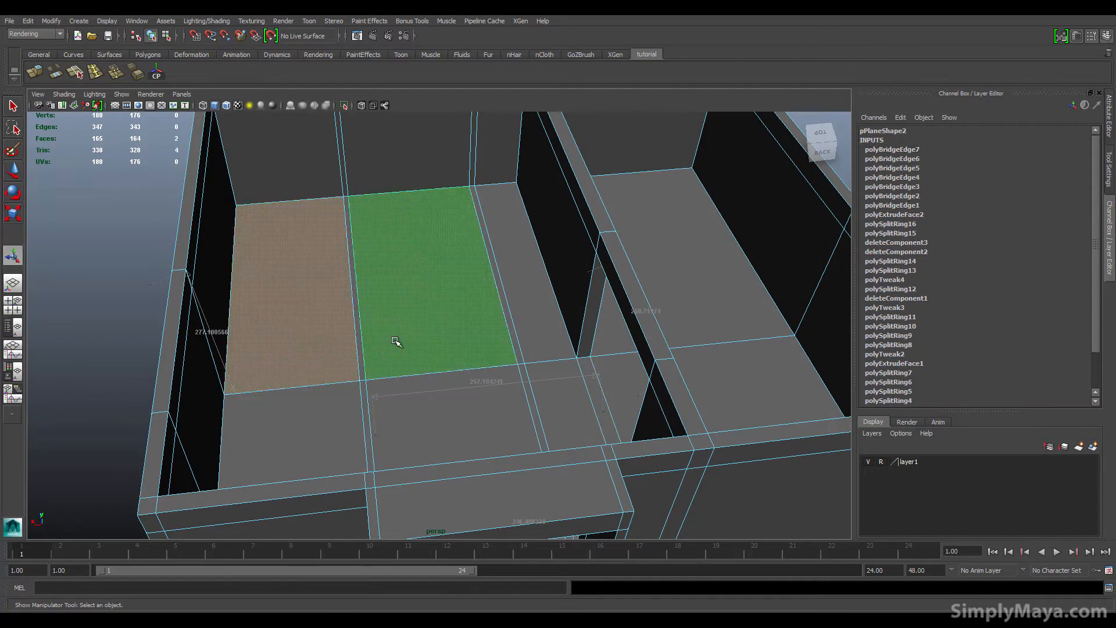
{"action": "double_click", "coordinate": [364, 395], "text": "shift"}
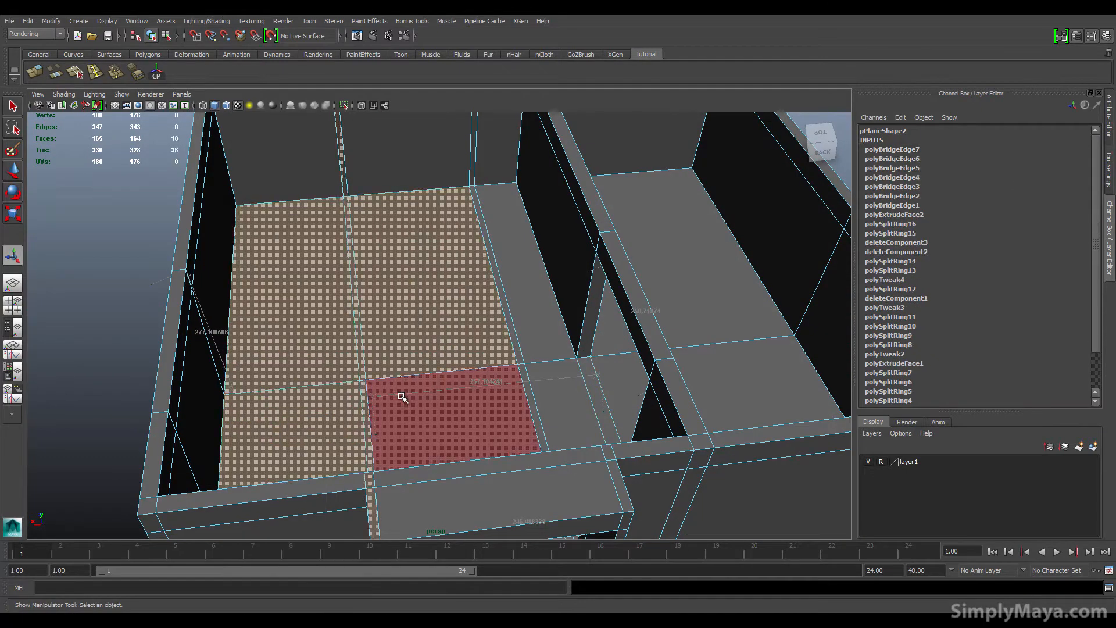
{"action": "left_click", "coordinate": [352, 421]}
{"action": "left_click", "coordinate": [429, 406], "text": "shift"}
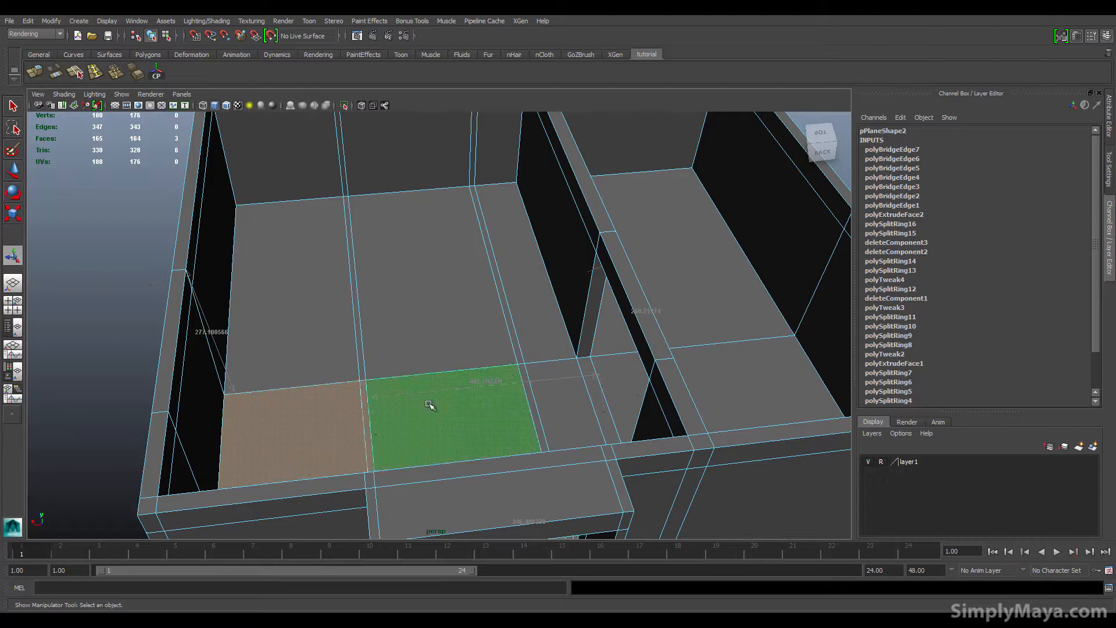
{"action": "left_click", "coordinate": [377, 371], "text": "shift"}
{"action": "left_click", "coordinate": [331, 356], "text": "shift"}
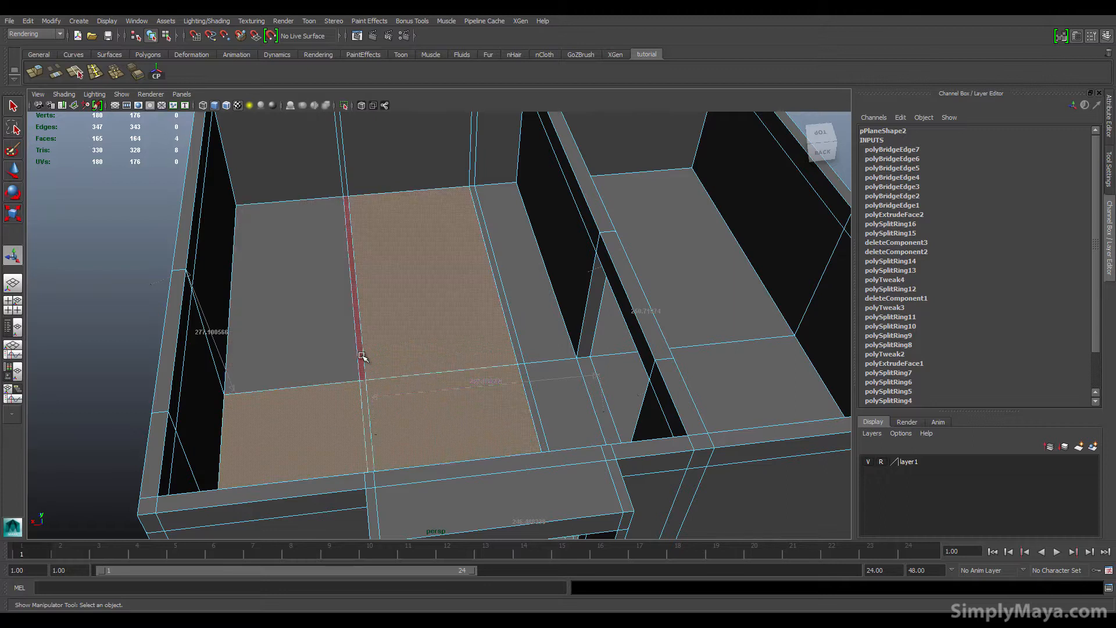
{"action": "left_click", "coordinate": [509, 325], "text": "shift"}
{"action": "left_click", "coordinate": [527, 341], "text": "shift"}
{"action": "left_click", "coordinate": [539, 378], "text": "shift"}
{"action": "left_click", "coordinate": [527, 383], "text": "shift"}
{"action": "left_click", "coordinate": [594, 386], "text": "shift"}
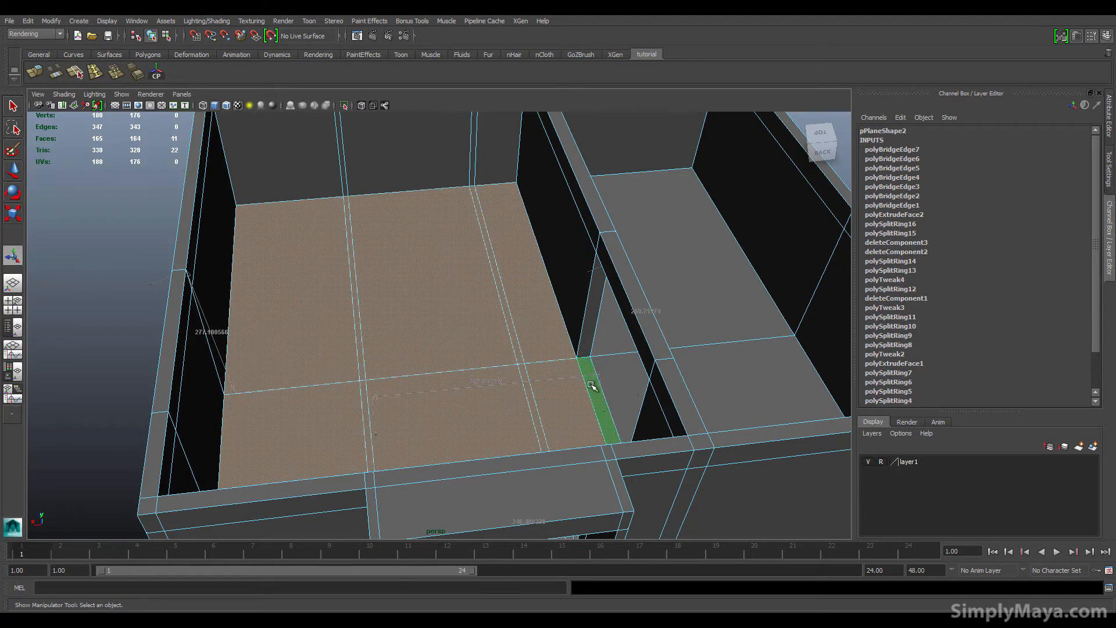
{"action": "left_click", "coordinate": [613, 372], "text": "shift"}
{"action": "left_click", "coordinate": [617, 336], "text": "shift"}
{"action": "left_click_drag", "start_coordinate": [706, 371], "coordinate": [505, 364], "text": "alt"}
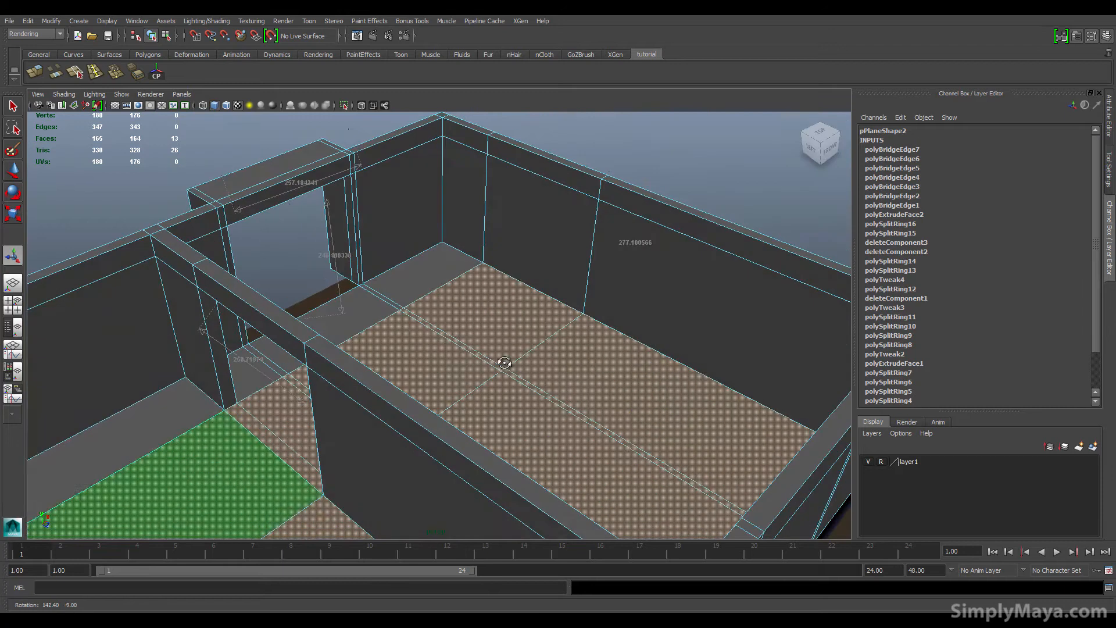
{"action": "left_click", "coordinate": [120, 428], "text": "shift"}
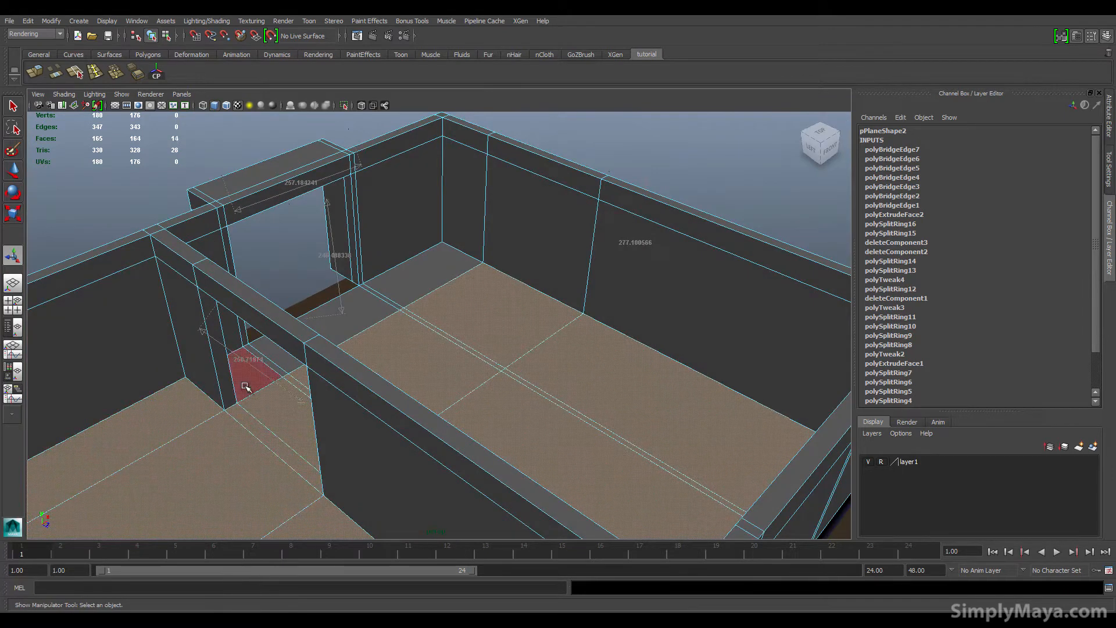
{"action": "left_click", "coordinate": [270, 358], "text": "shift"}
{"action": "left_click", "coordinate": [337, 314], "text": "shift"}
{"action": "left_click", "coordinate": [378, 314], "text": "shift"}
{"action": "left_click", "coordinate": [407, 290], "text": "shift"}
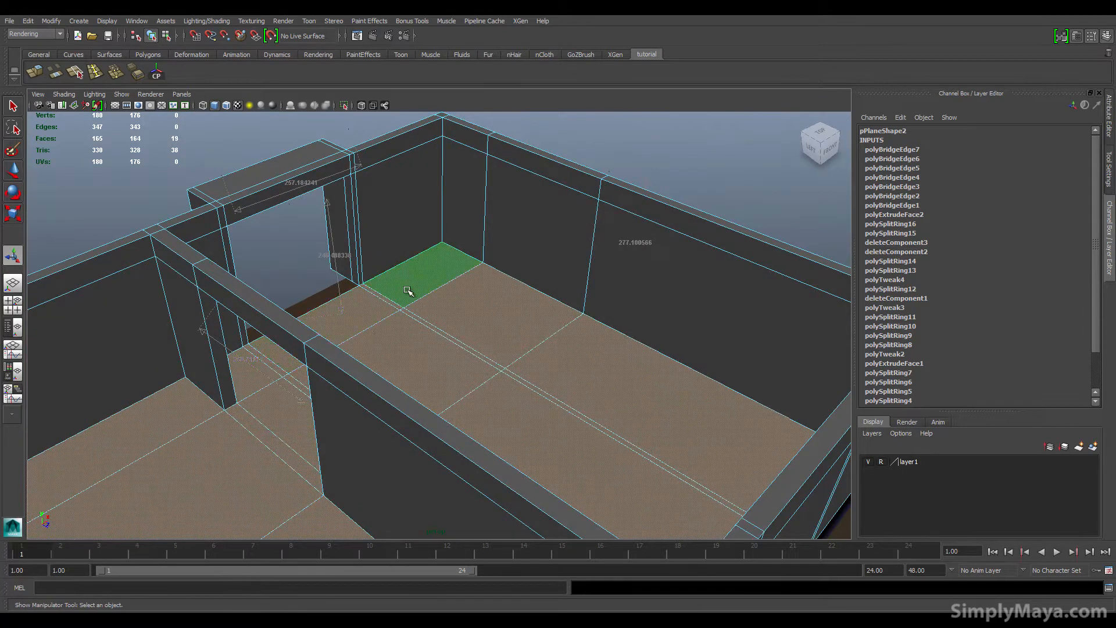
{"action": "left_click_drag", "start_coordinate": [482, 318], "coordinate": [391, 324], "text": "alt"}
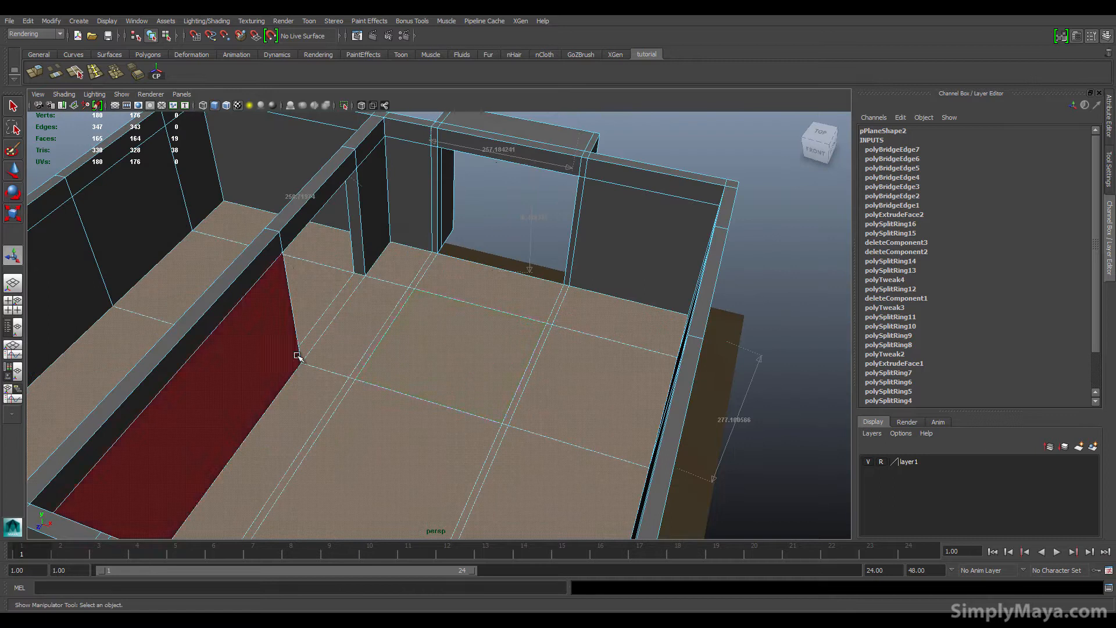
{"action": "key", "text": "Delete"}
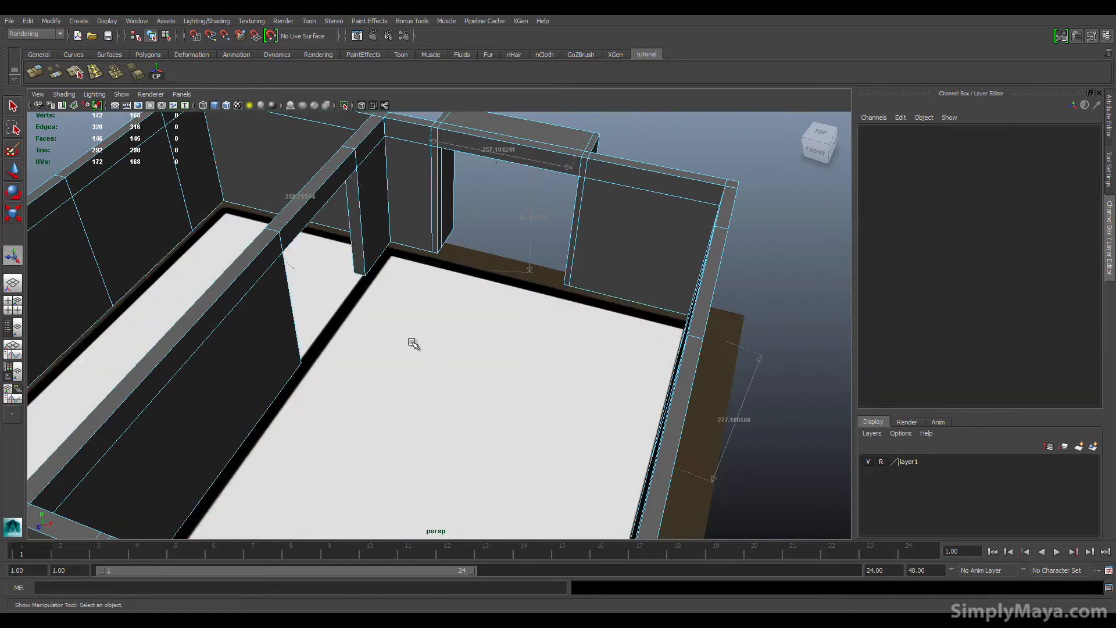
Step: Orbit around the inside of the room to inspect the walls and the window opening
{"action": "left_click_drag", "start_coordinate": [413, 343], "coordinate": [390, 324], "text": "alt"}
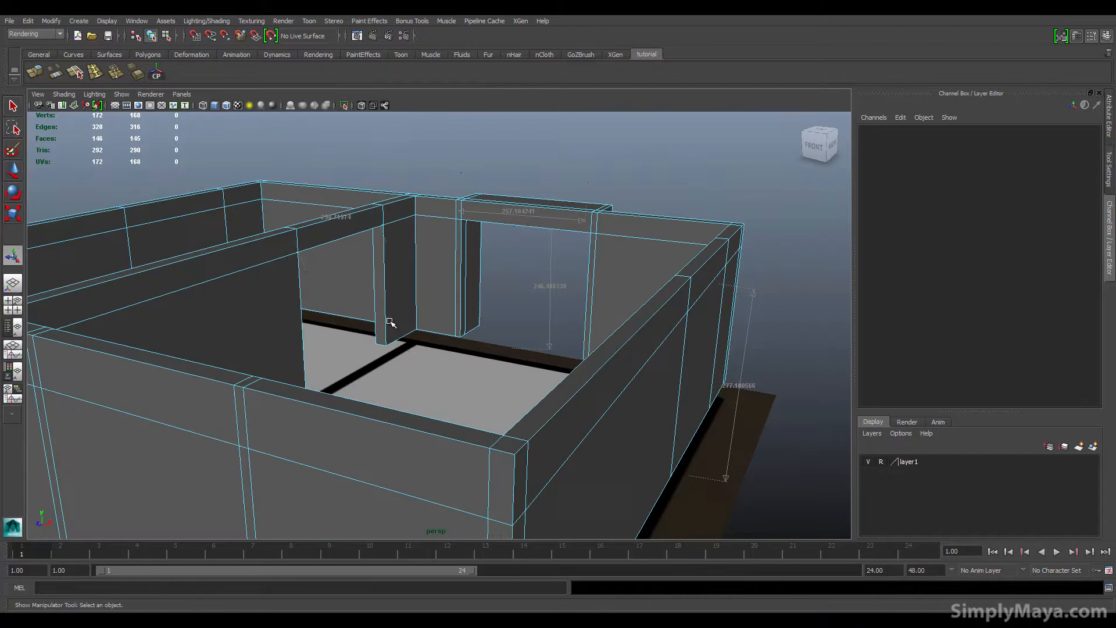
{"action": "right_click_drag", "start_coordinate": [391, 324], "coordinate": [545, 319], "text": "alt"}
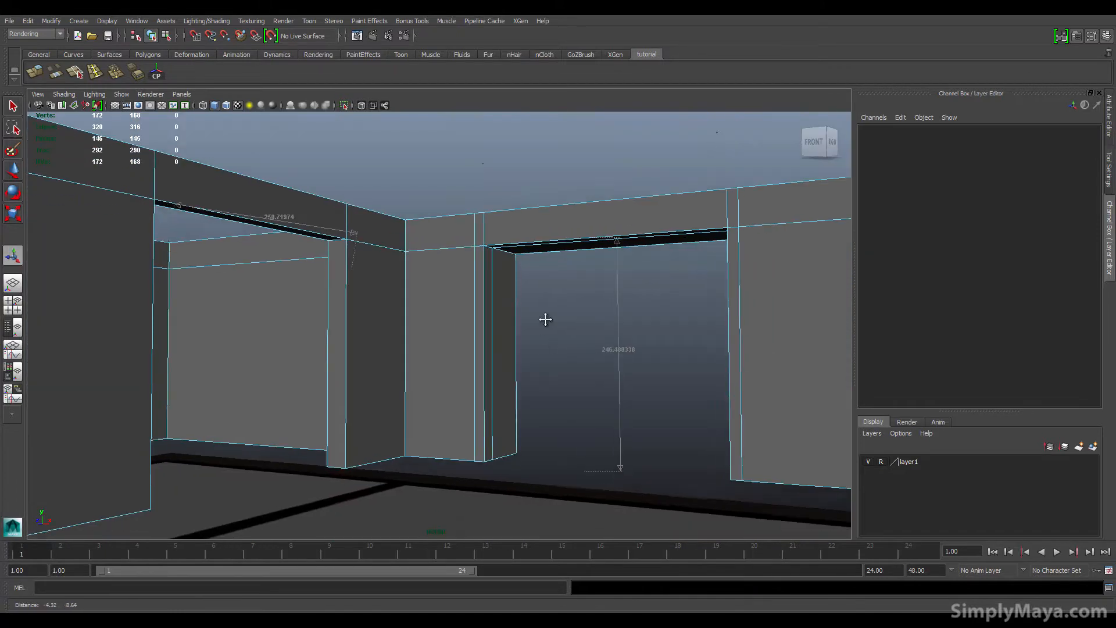
{"action": "middle_click_drag", "start_coordinate": [546, 319], "coordinate": [544, 308], "text": "alt"}
{"action": "mouse_move", "coordinate": [498, 332]}
{"action": "left_mouse_down", "text": "alt"}
{"action": "mouse_move", "coordinate": [454, 345]}
{"action": "mouse_move", "coordinate": [510, 342]}
{"action": "mouse_move", "coordinate": [490, 344]}
{"action": "left_mouse_up", "text": "alt"}
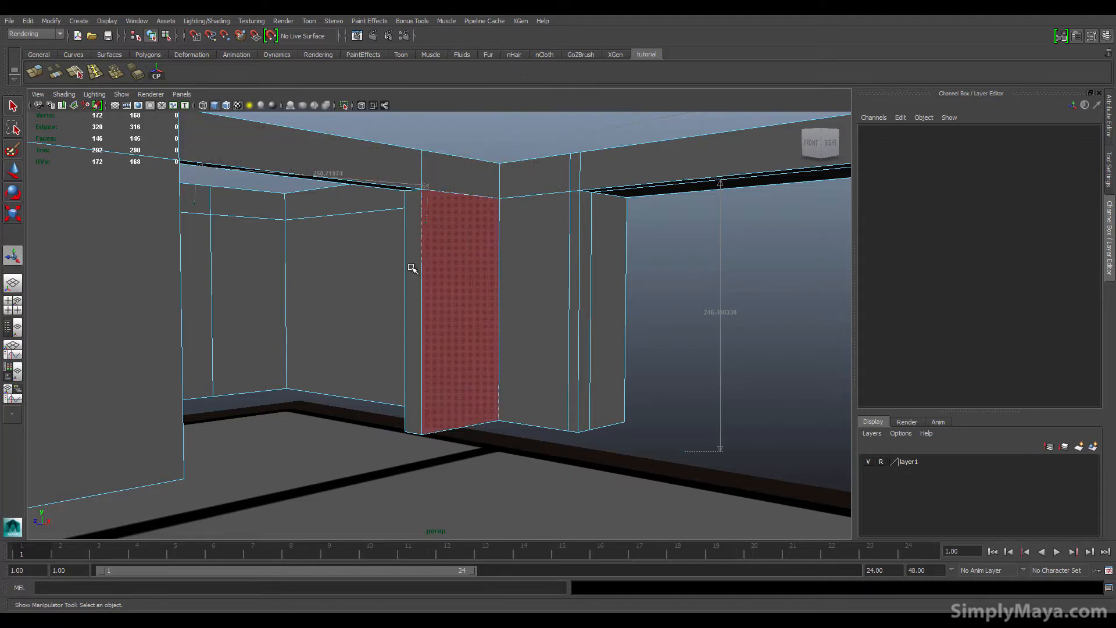
{"action": "left_click_drag", "start_coordinate": [311, 344], "coordinate": [273, 346], "text": "alt"}
{"action": "right_click_drag", "start_coordinate": [274, 346], "coordinate": [475, 334], "text": "alt"}
{"action": "left_click_drag", "start_coordinate": [475, 334], "coordinate": [434, 332], "text": "alt"}
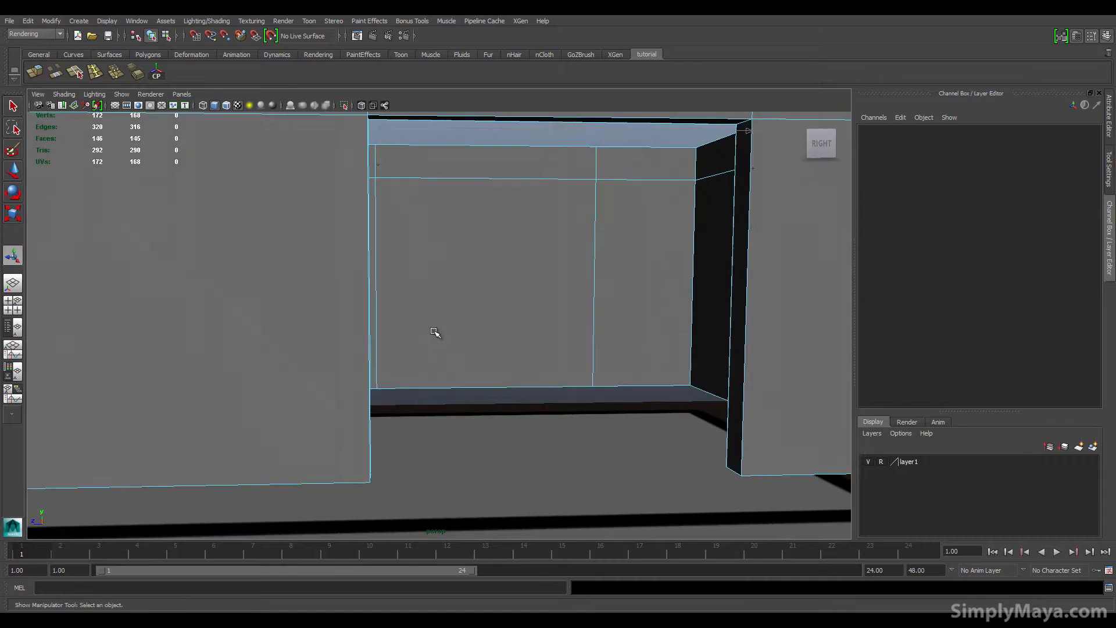
{"action": "middle_click_drag", "start_coordinate": [445, 321], "coordinate": [340, 327], "text": "alt"}
{"action": "left_click_drag", "start_coordinate": [421, 323], "coordinate": [400, 326], "text": "alt"}
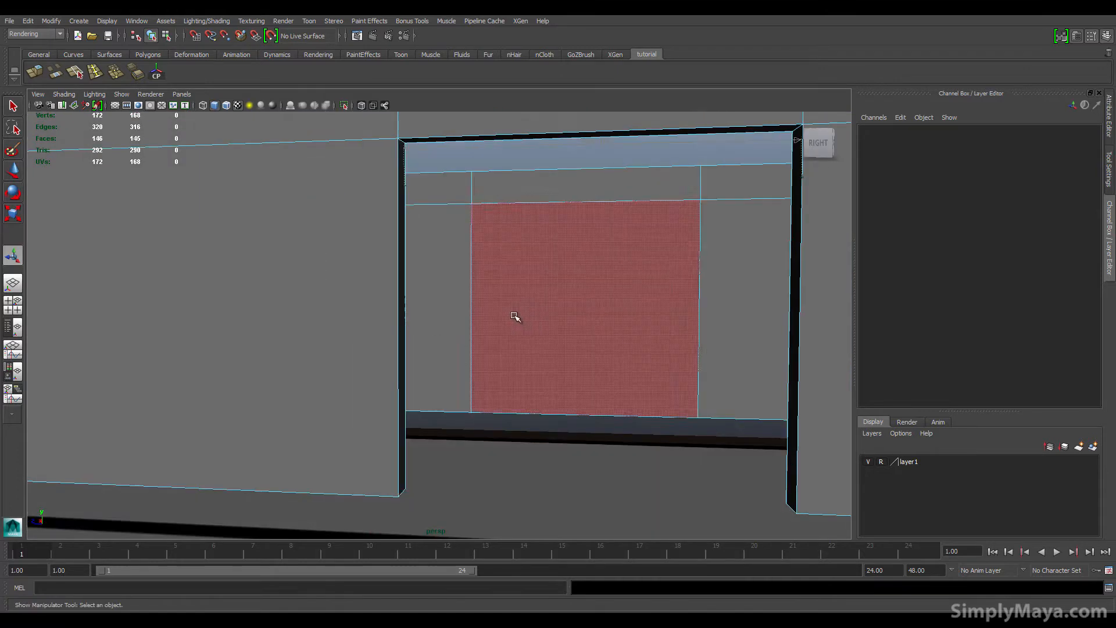
{"action": "left_click_drag", "start_coordinate": [515, 317], "coordinate": [381, 311], "text": "alt"}
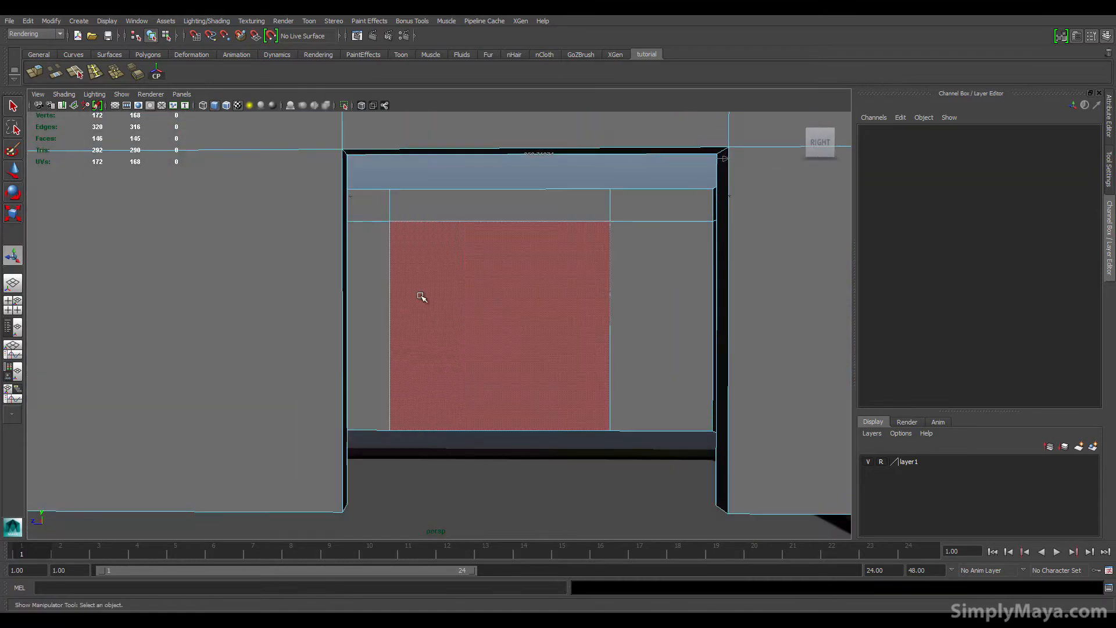
{"action": "middle_click_drag", "start_coordinate": [633, 275], "coordinate": [419, 294], "text": "alt"}
{"action": "mouse_move", "coordinate": [418, 294]}
{"action": "left_mouse_down", "text": "alt"}
{"action": "mouse_move", "coordinate": [463, 308]}
{"action": "mouse_move", "coordinate": [436, 299]}
{"action": "left_mouse_up", "text": "alt"}
{"action": "middle_click_drag", "start_coordinate": [436, 299], "coordinate": [556, 284], "text": "alt"}
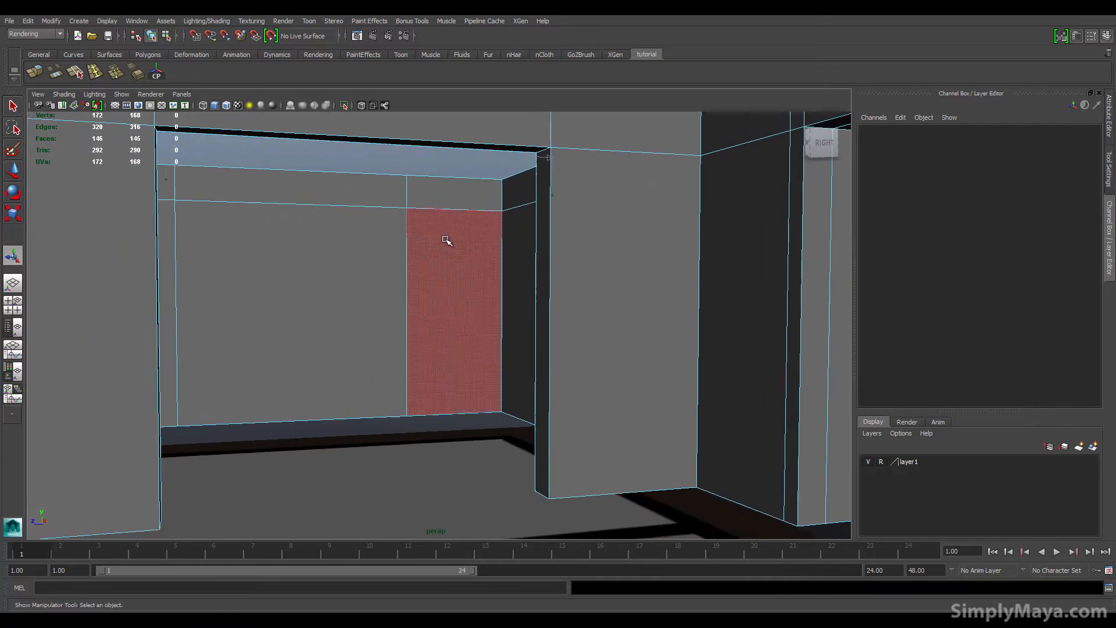
Step: Select a vertical edge on the outer wall beside the window and slide it along the wall
{"action": "right_click_drag", "start_coordinate": [407, 256], "coordinate": [406, 238]}
{"action": "left_click", "coordinate": [406, 238]}
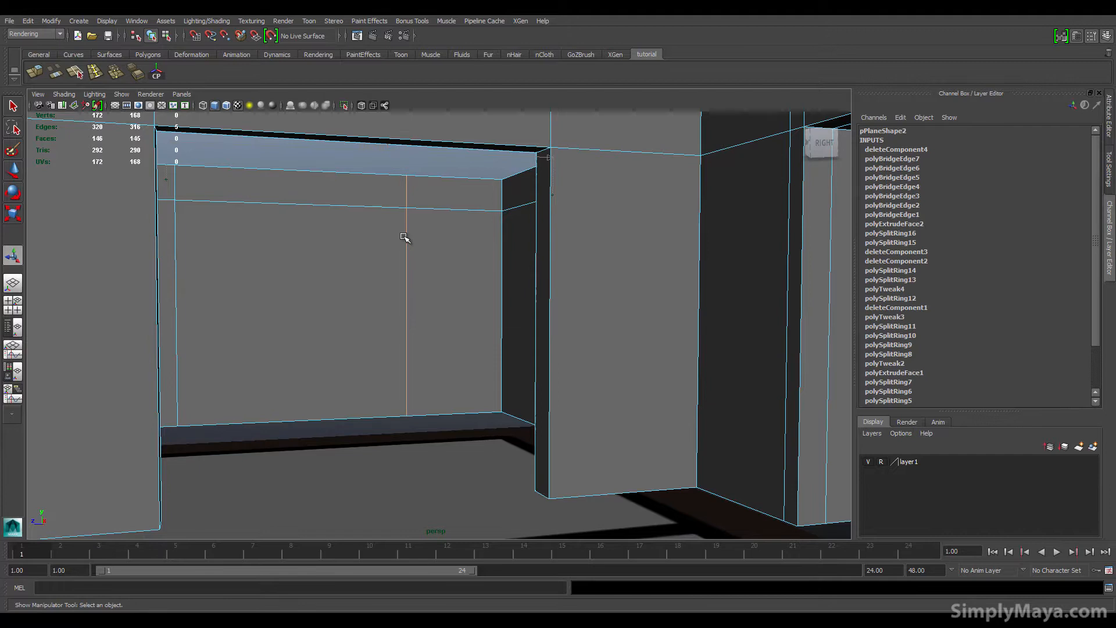
{"action": "left_click_drag", "start_coordinate": [307, 240], "coordinate": [553, 320], "text": "alt"}
{"action": "key", "text": "w"}
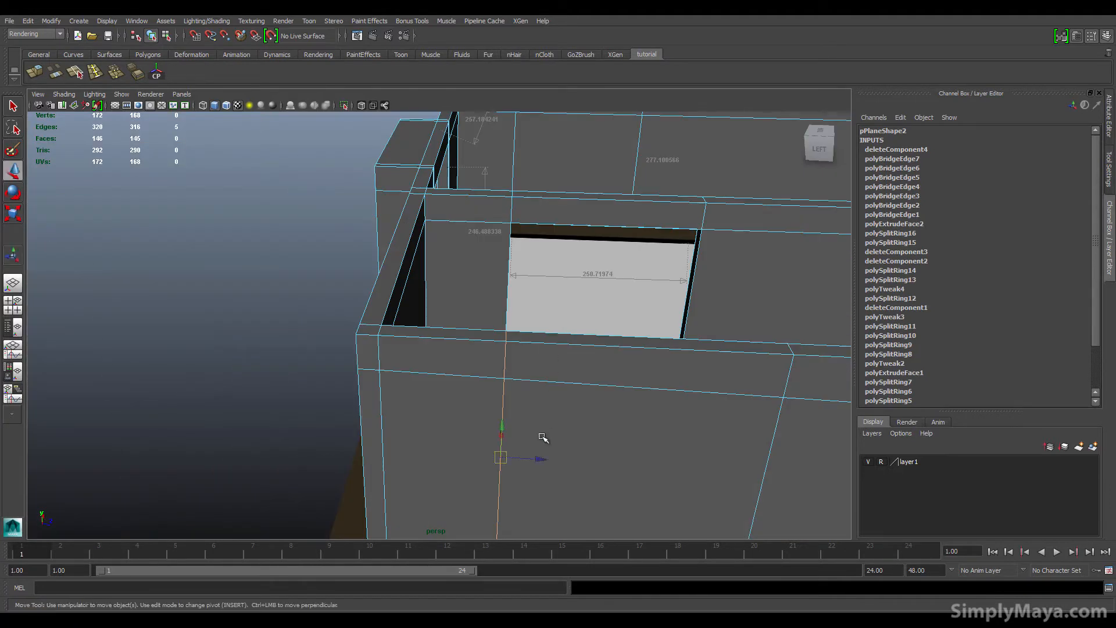
{"action": "left_click_drag", "start_coordinate": [544, 458], "coordinate": [523, 459]}
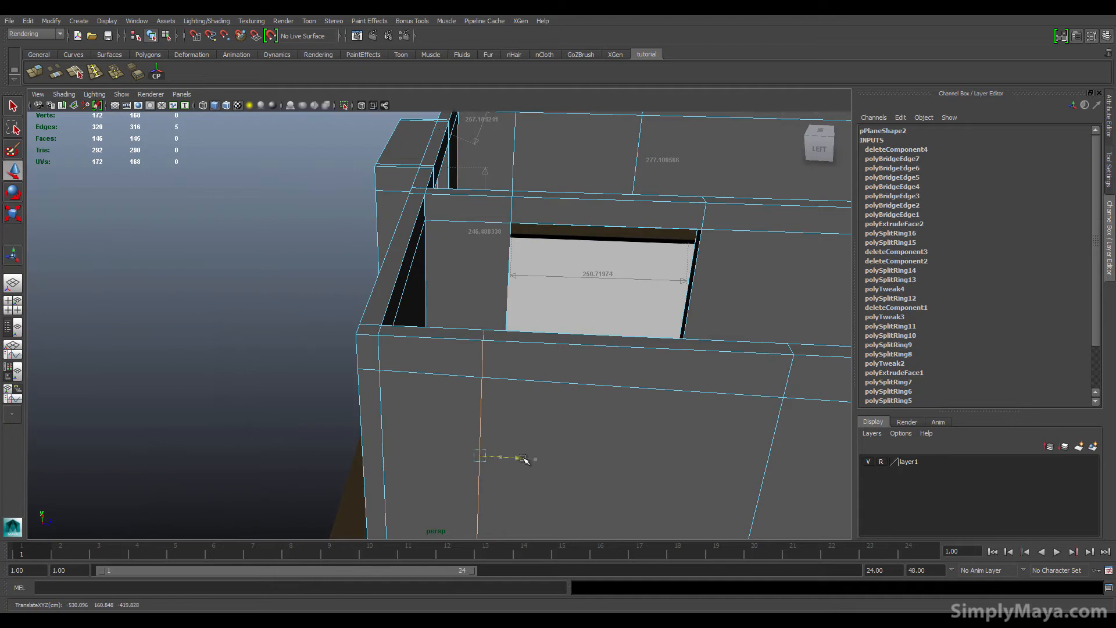
{"action": "middle_click_drag", "start_coordinate": [552, 454], "coordinate": [520, 371], "text": "alt"}
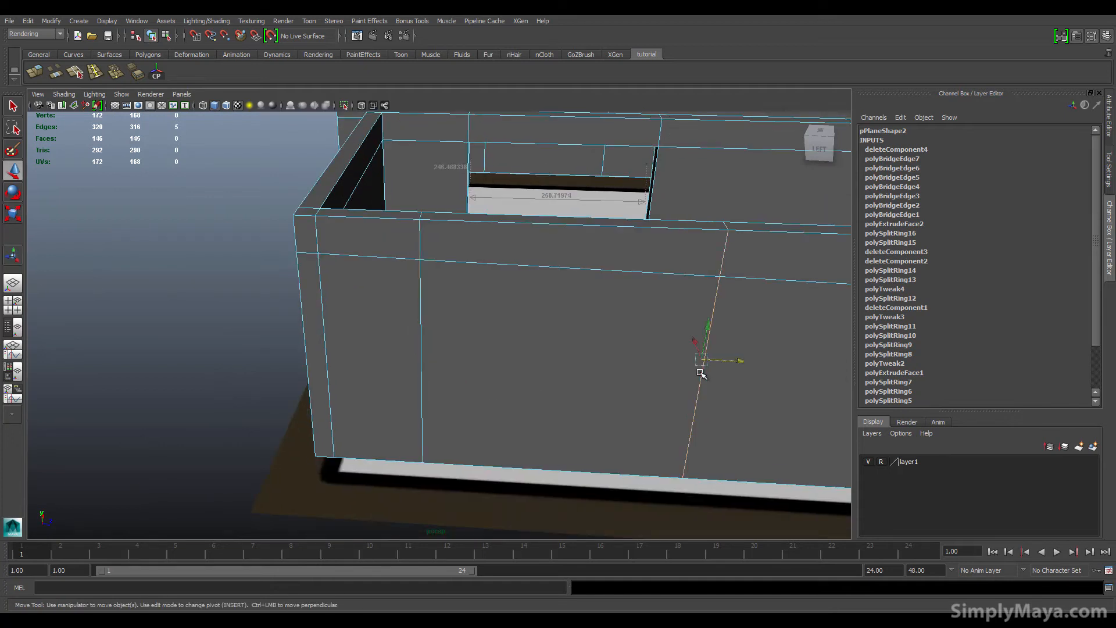
{"action": "left_click_drag", "start_coordinate": [734, 360], "coordinate": [500, 371]}
{"action": "middle_click_drag", "start_coordinate": [500, 371], "coordinate": [332, 379], "text": "alt"}
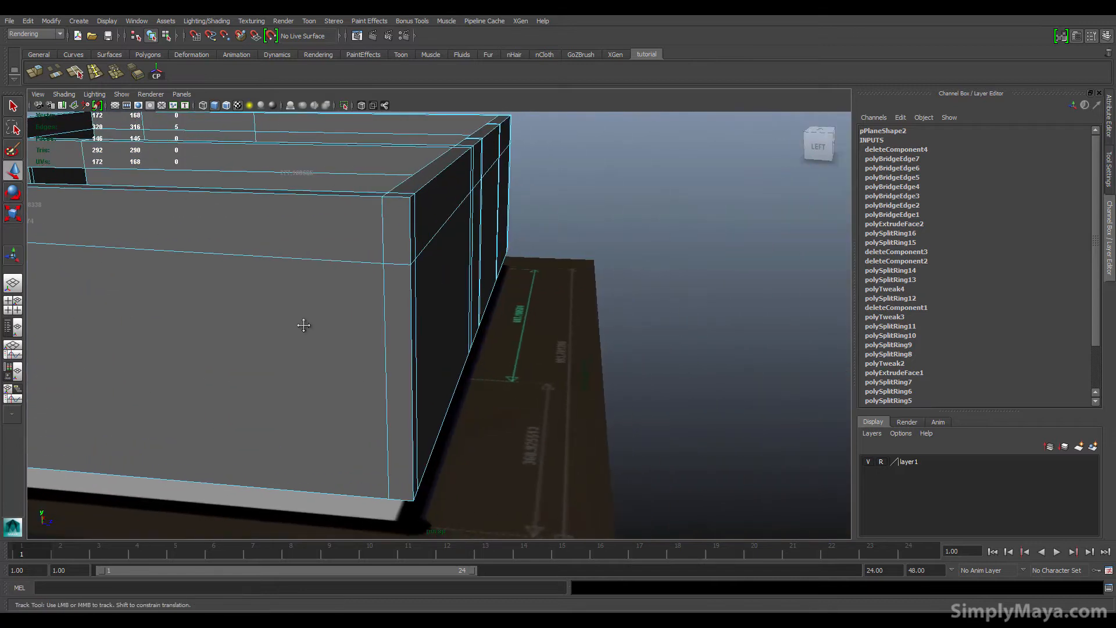
{"action": "middle_click_drag", "start_coordinate": [304, 322], "coordinate": [803, 306], "text": "alt"}
{"action": "left_click_drag", "start_coordinate": [628, 334], "coordinate": [522, 235], "text": "alt"}
{"action": "middle_click_drag", "start_coordinate": [522, 235], "coordinate": [456, 290], "text": "alt"}
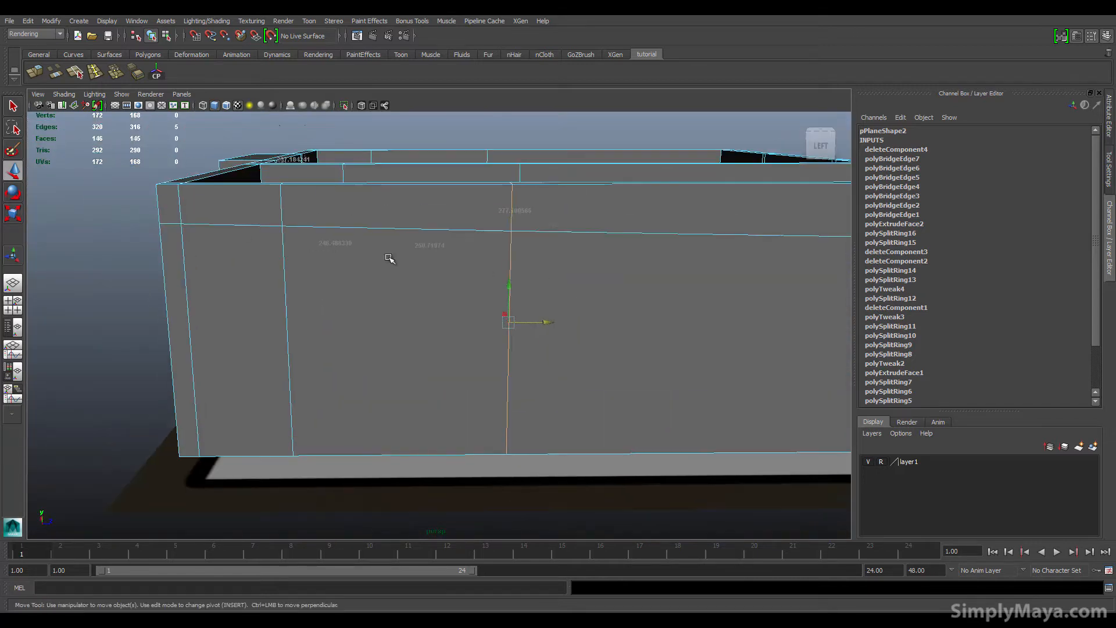
{"action": "right_click_drag", "start_coordinate": [699, 236], "coordinate": [516, 237], "text": "alt"}
Step: Select the row of vertices along the upper edge of the front wall and scale them flat vertically
{"action": "key", "text": "space"}
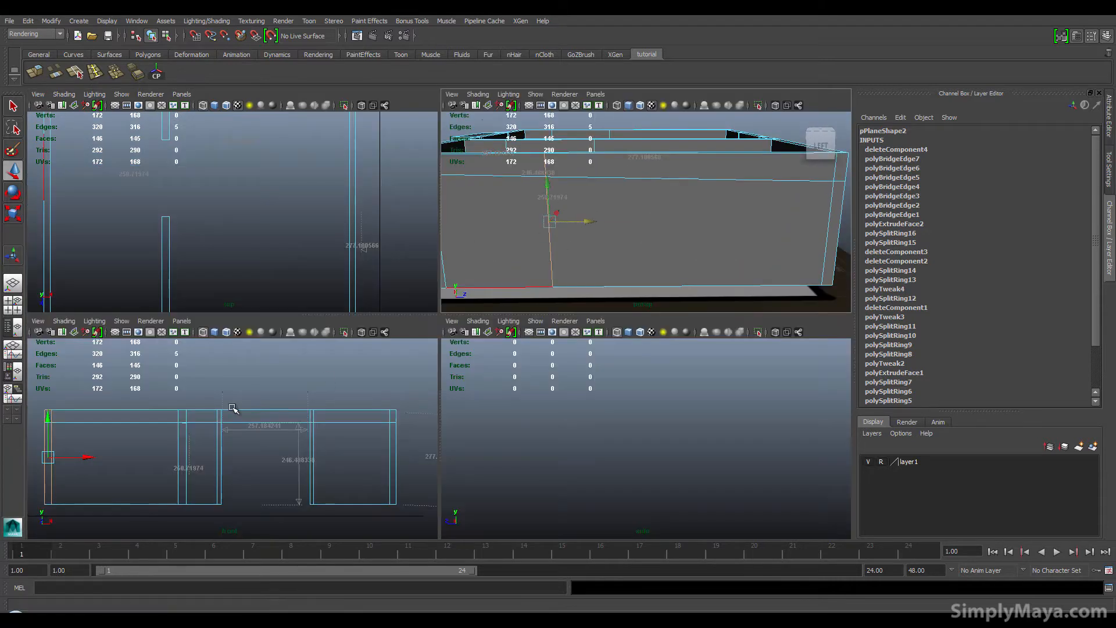
{"action": "middle_click_drag", "start_coordinate": [832, 181], "coordinate": [725, 189], "text": "alt"}
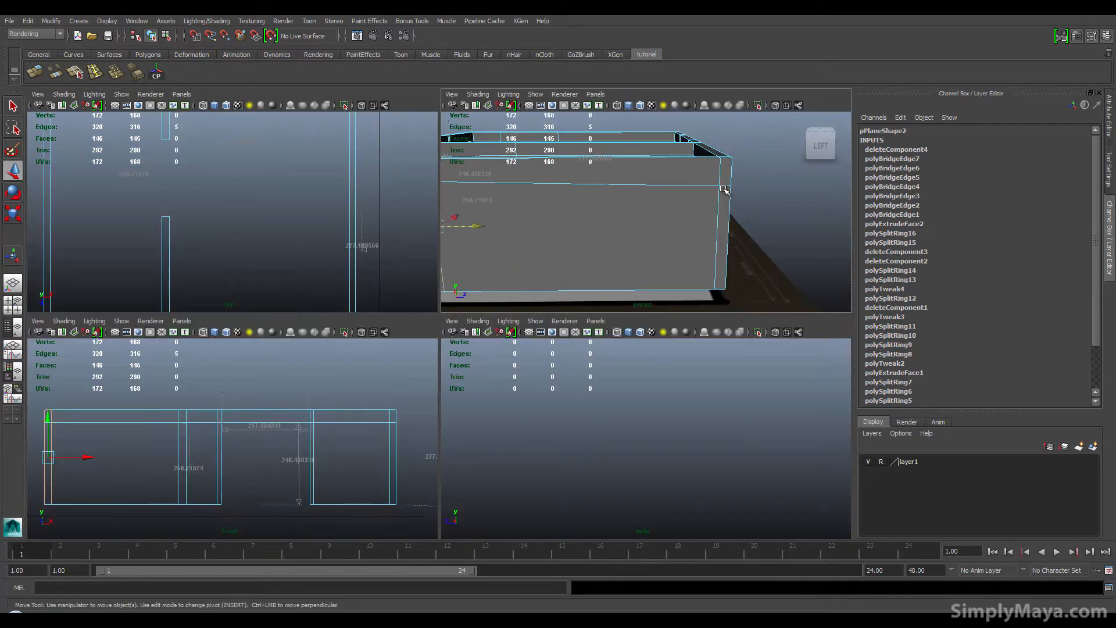
{"action": "right_click_drag", "start_coordinate": [722, 188], "coordinate": [703, 186]}
{"action": "left_click", "coordinate": [718, 185]}
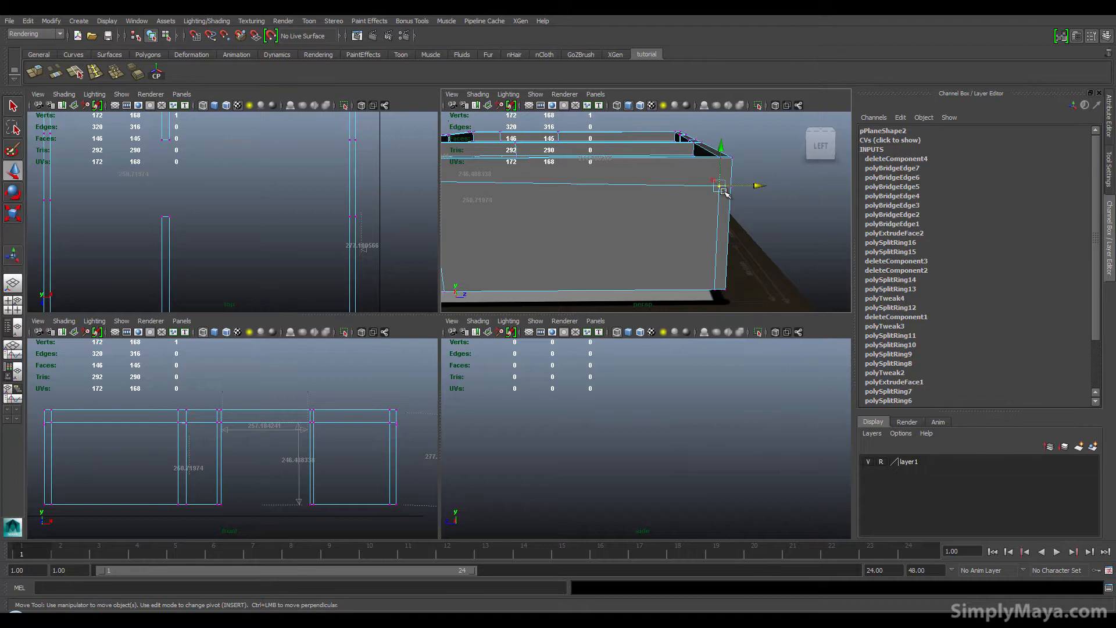
{"action": "key", "text": "space"}
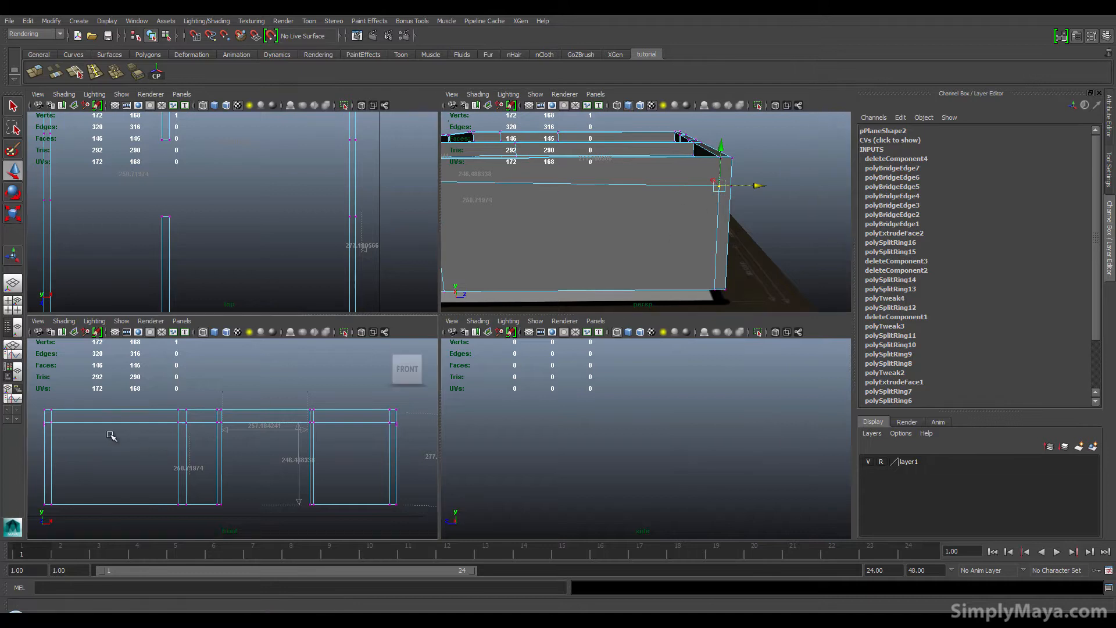
{"action": "key", "text": "f"}
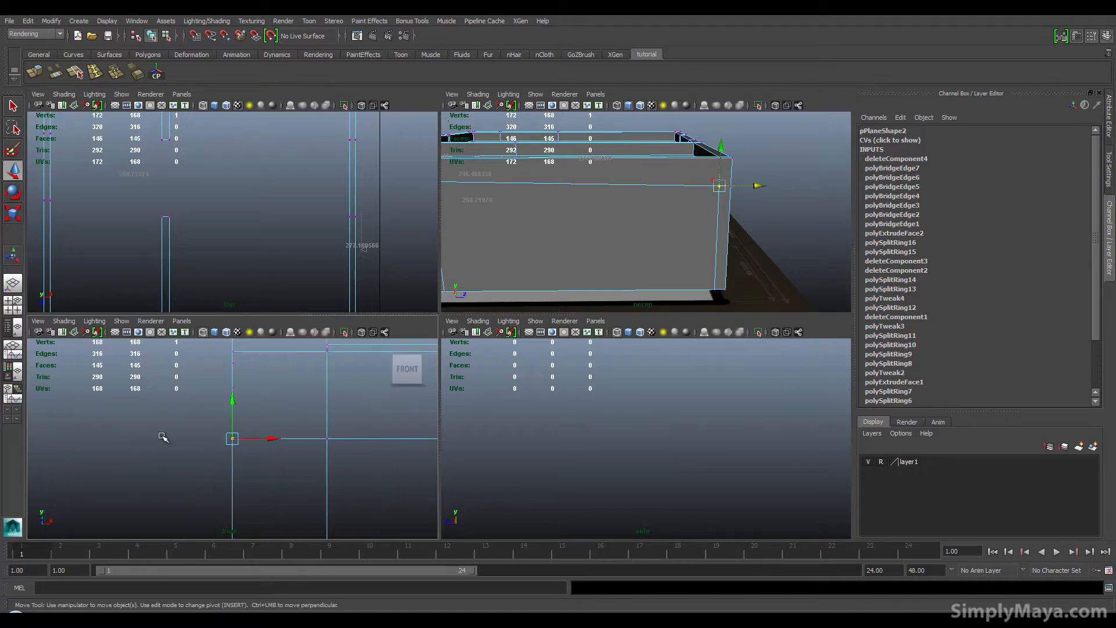
{"action": "scroll", "coordinate": [162, 437], "scroll_direction": "down", "scroll_amount": 8}
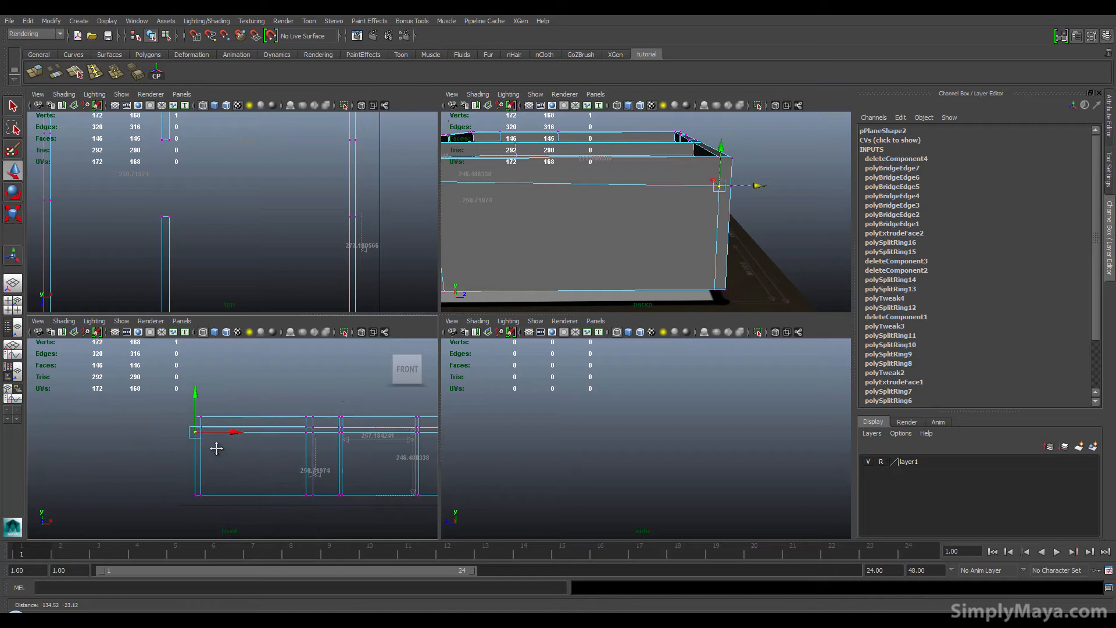
{"action": "middle_click_drag", "start_coordinate": [216, 449], "coordinate": [156, 442], "text": "alt"}
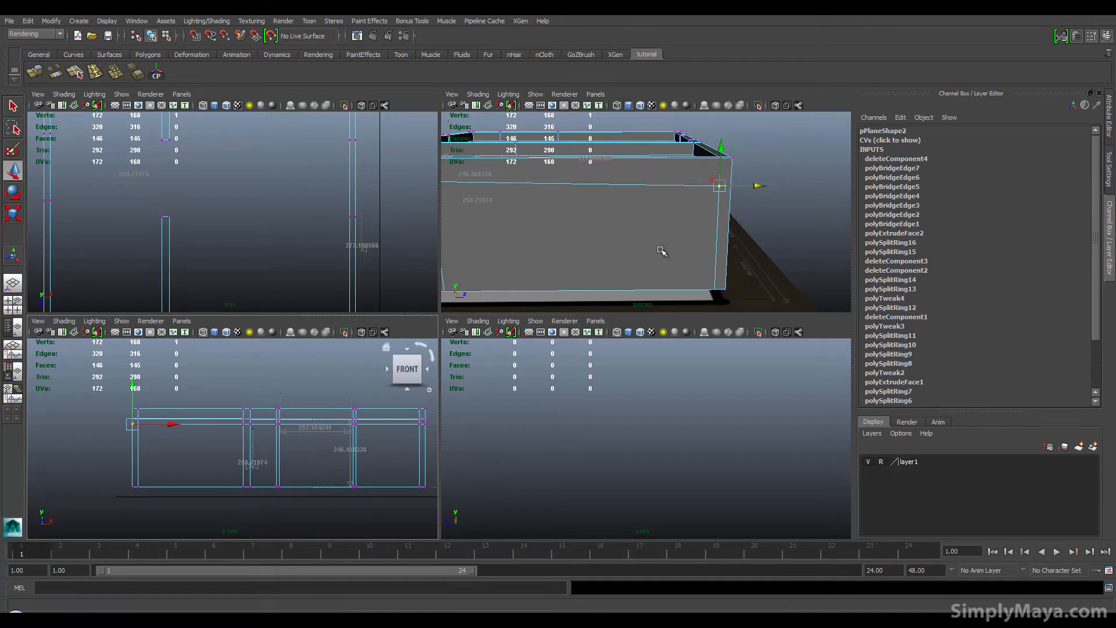
{"action": "scroll", "coordinate": [348, 468], "scroll_direction": "up", "scroll_amount": 5}
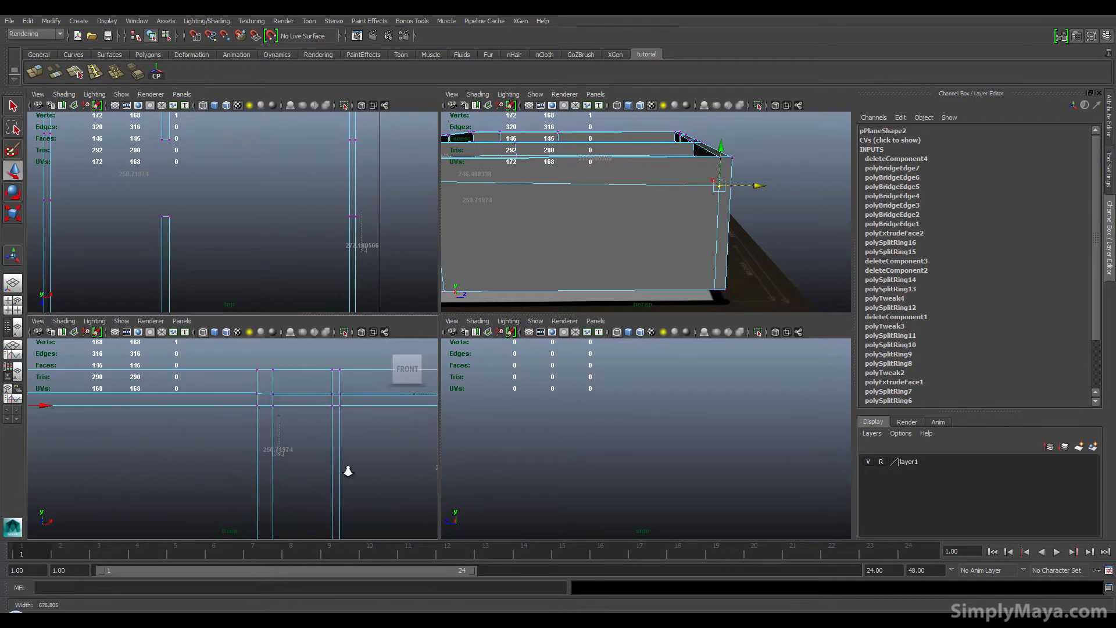
{"action": "middle_click_drag", "start_coordinate": [166, 475], "coordinate": [84, 478], "text": "alt"}
{"action": "middle_click_drag", "start_coordinate": [258, 474], "coordinate": [336, 488], "text": "alt"}
{"action": "scroll", "coordinate": [270, 470], "scroll_direction": "down", "scroll_amount": 4}
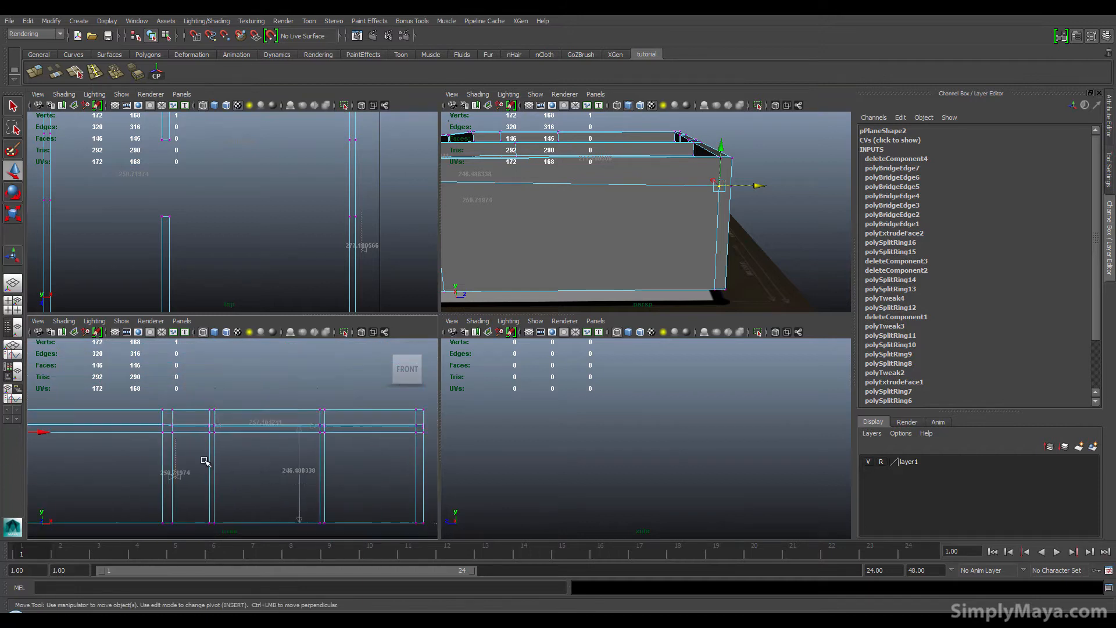
{"action": "middle_click_drag", "start_coordinate": [169, 460], "coordinate": [247, 459], "text": "alt"}
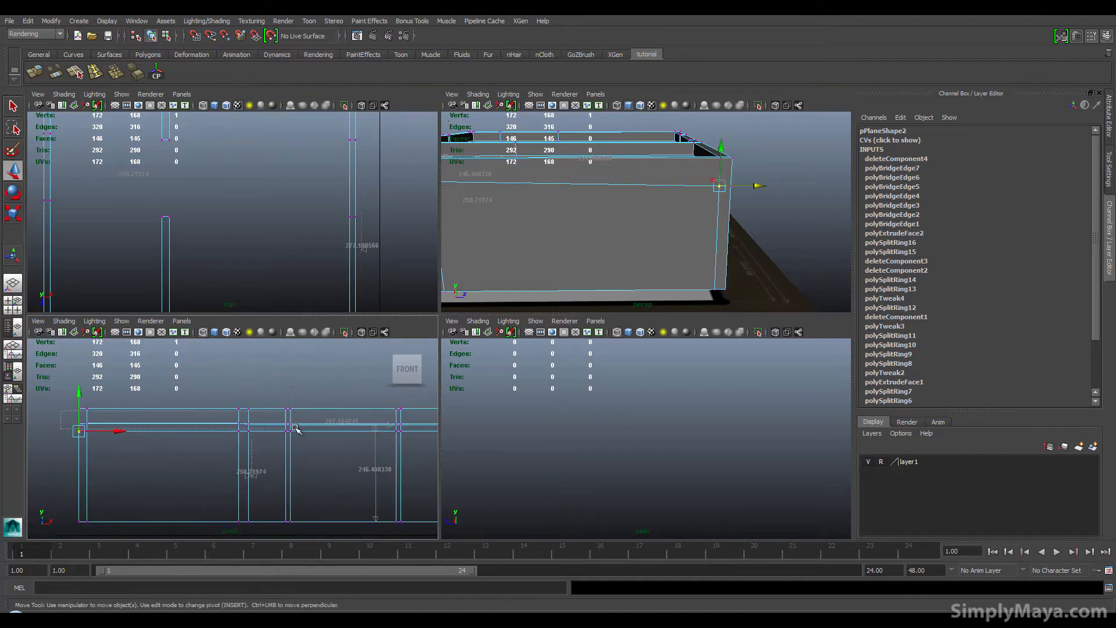
{"action": "left_click_drag", "start_coordinate": [440, 429], "coordinate": [439, 429]}
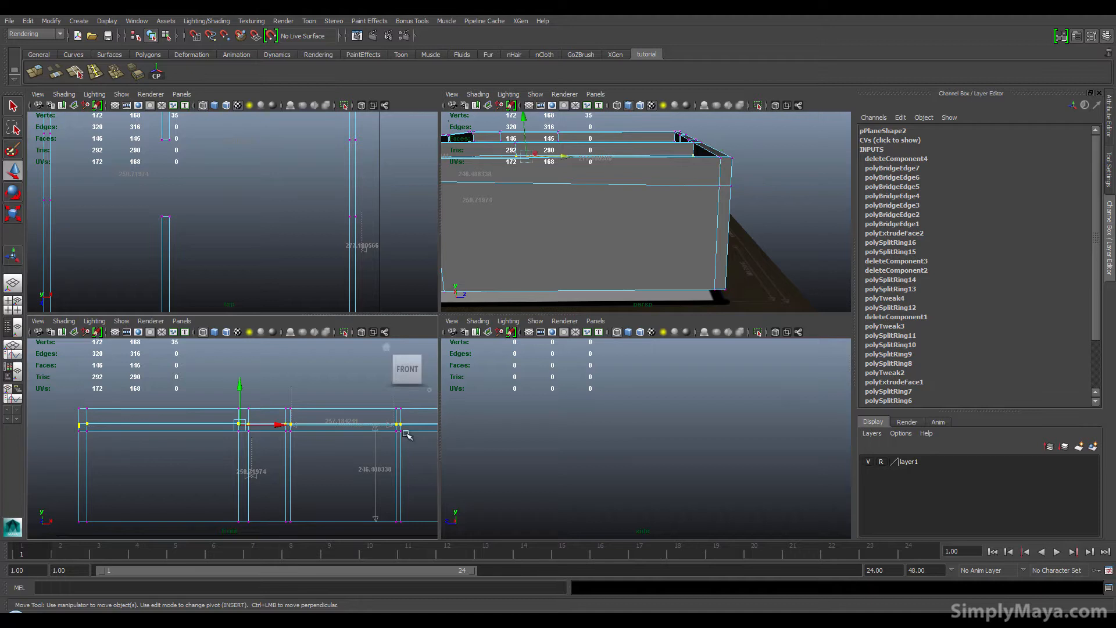
{"action": "middle_click_drag", "start_coordinate": [406, 429], "coordinate": [282, 429], "text": "alt"}
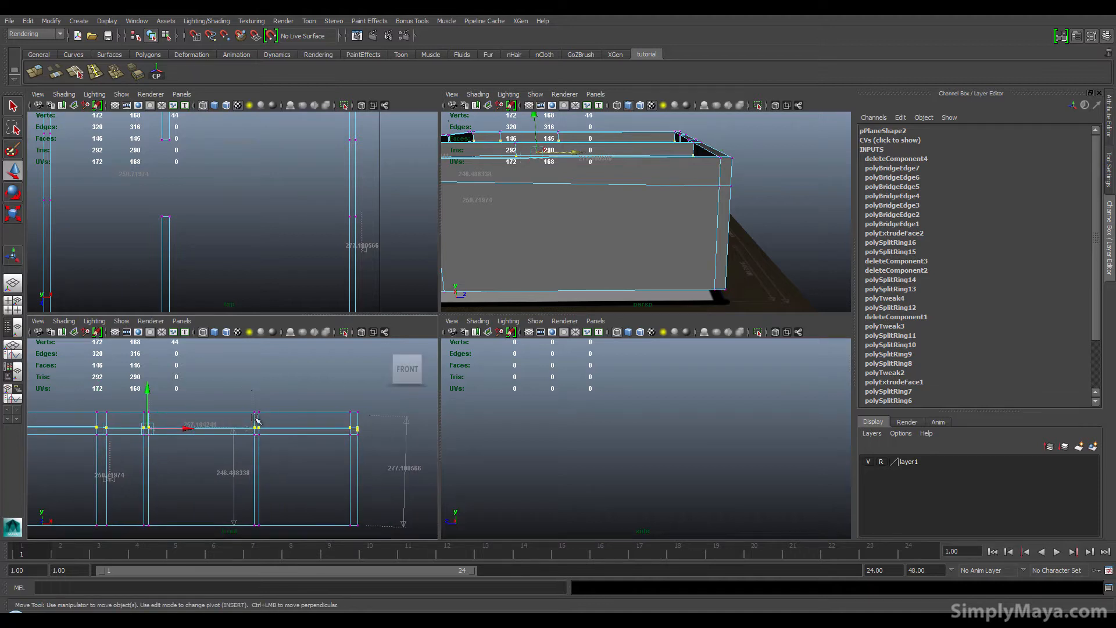
{"action": "key", "text": "r"}
{"action": "left_click_drag", "start_coordinate": [150, 386], "coordinate": [149, 410]}
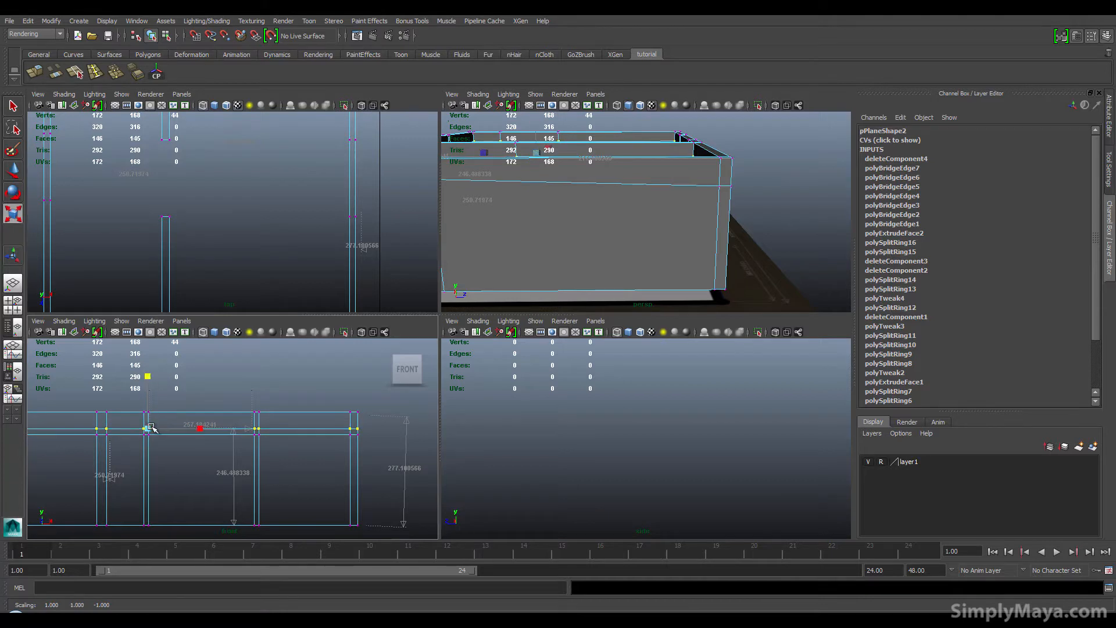
Step: Select part of the front wall's upper vertex row again and scale it in the front view
{"action": "left_click_drag", "start_coordinate": [682, 242], "coordinate": [616, 247], "text": "alt"}
{"action": "middle_click_drag", "start_coordinate": [243, 432], "coordinate": [369, 422], "text": "alt"}
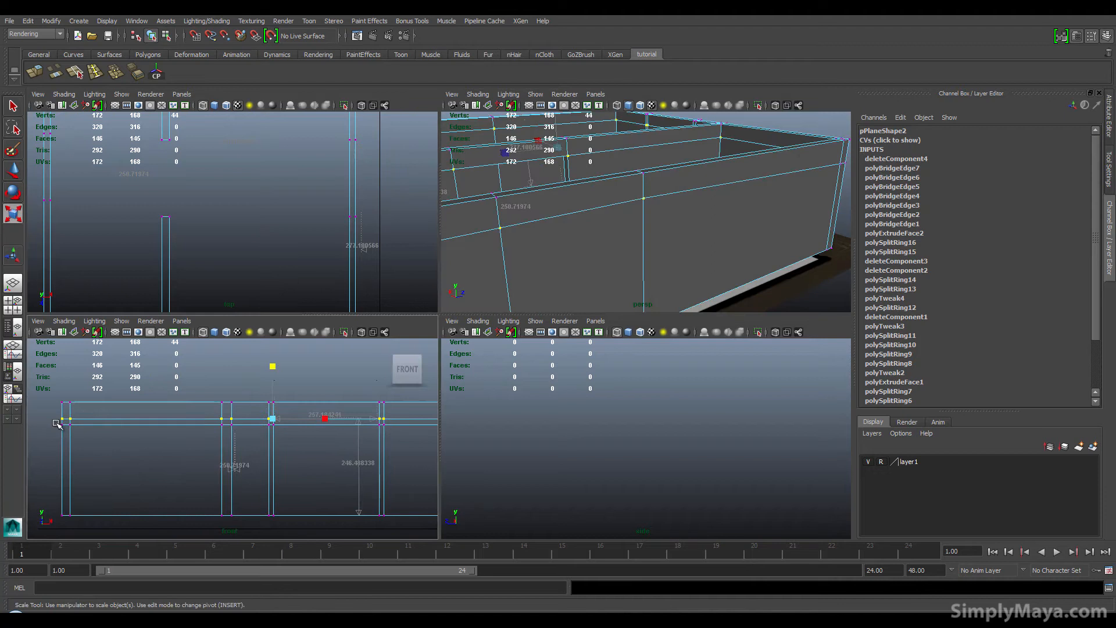
{"action": "left_click_drag", "start_coordinate": [385, 455], "coordinate": [428, 459]}
{"action": "middle_click_drag", "start_coordinate": [401, 456], "coordinate": [245, 452], "text": "alt"}
{"action": "left_click_drag", "start_coordinate": [346, 434], "coordinate": [349, 435], "text": "shift"}
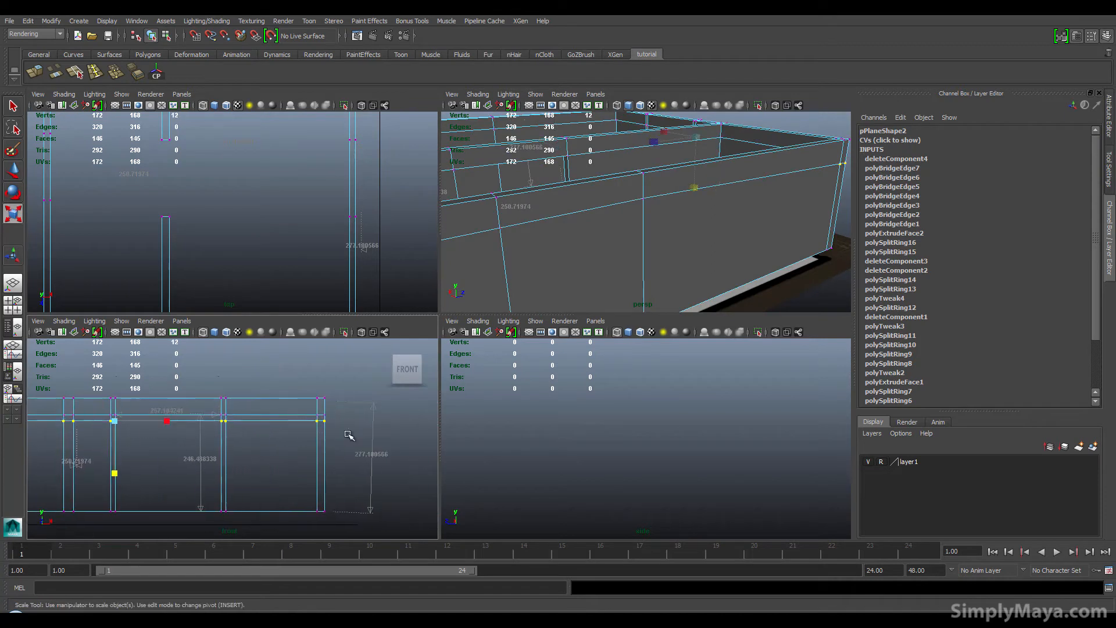
{"action": "left_click_drag", "start_coordinate": [109, 470], "coordinate": [115, 474]}
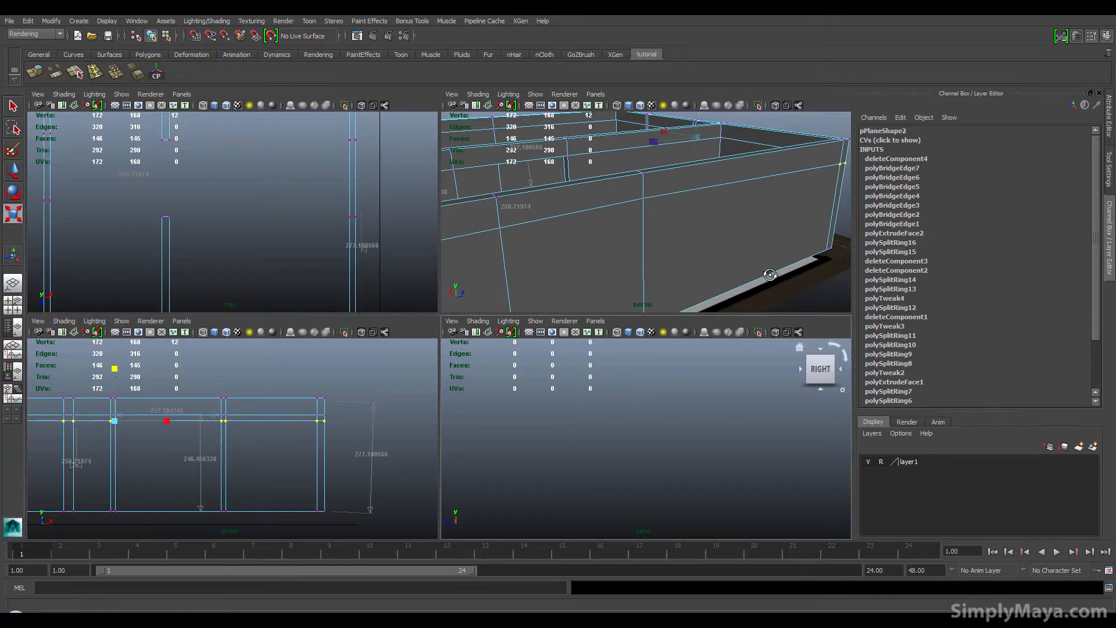
Step: Select the side wall's upper vertex row in the side view and scale it flat vertically
{"action": "left_click_drag", "start_coordinate": [692, 238], "coordinate": [651, 278], "text": "alt"}
{"action": "middle_click_drag", "start_coordinate": [651, 277], "coordinate": [747, 273], "text": "alt"}
{"action": "scroll", "coordinate": [347, 428], "scroll_direction": "down", "scroll_amount": 3}
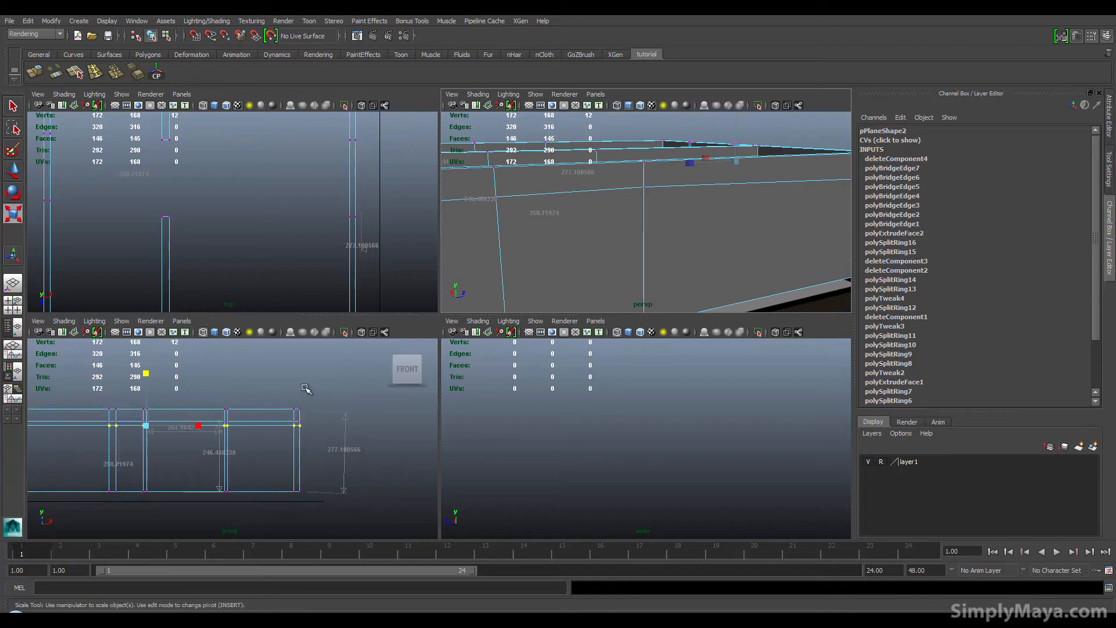
{"action": "key", "text": "f"}
{"action": "scroll", "coordinate": [232, 276], "scroll_direction": "down", "scroll_amount": 3}
{"action": "scroll", "coordinate": [232, 276], "scroll_direction": "down", "scroll_amount": 4}
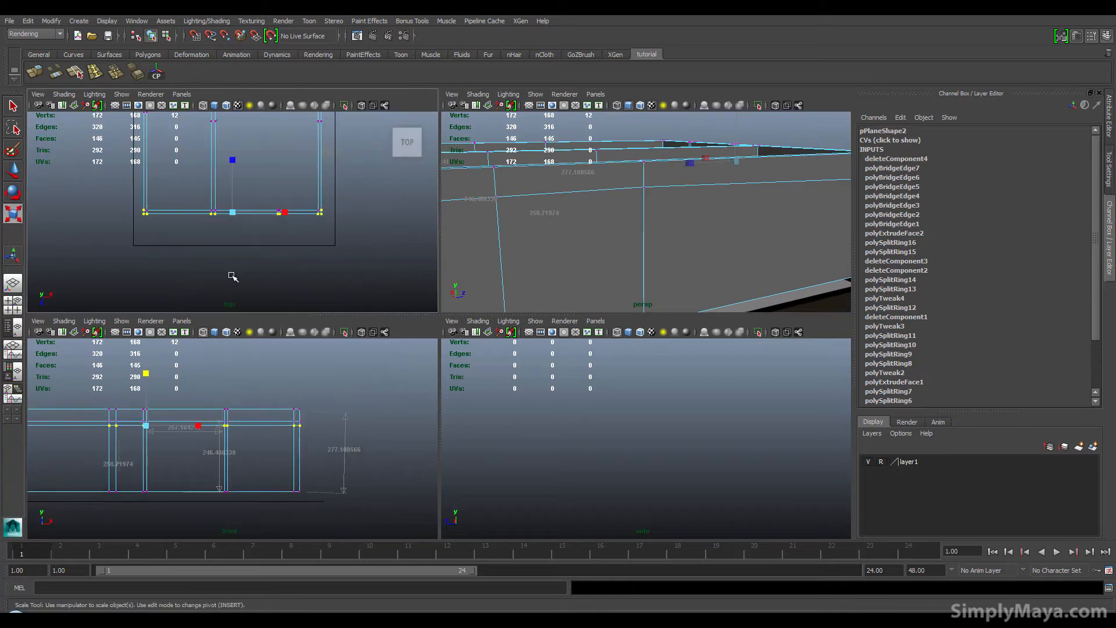
{"action": "middle_click_drag", "start_coordinate": [232, 275], "coordinate": [247, 293], "text": "alt"}
{"action": "key", "text": "f"}
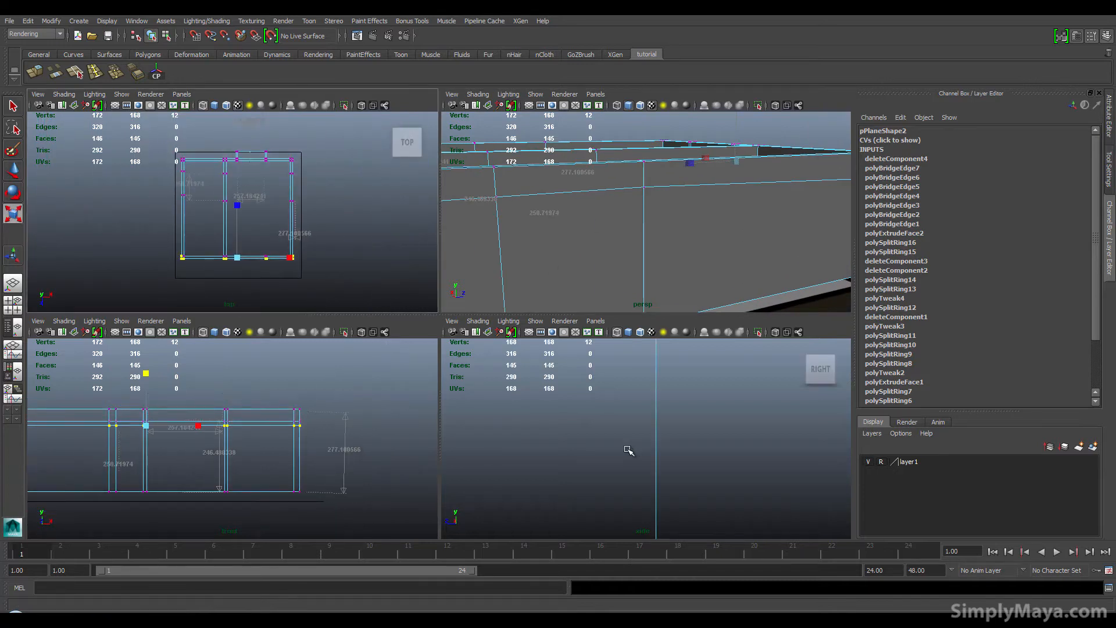
{"action": "scroll", "coordinate": [628, 450], "scroll_direction": "down", "scroll_amount": 7}
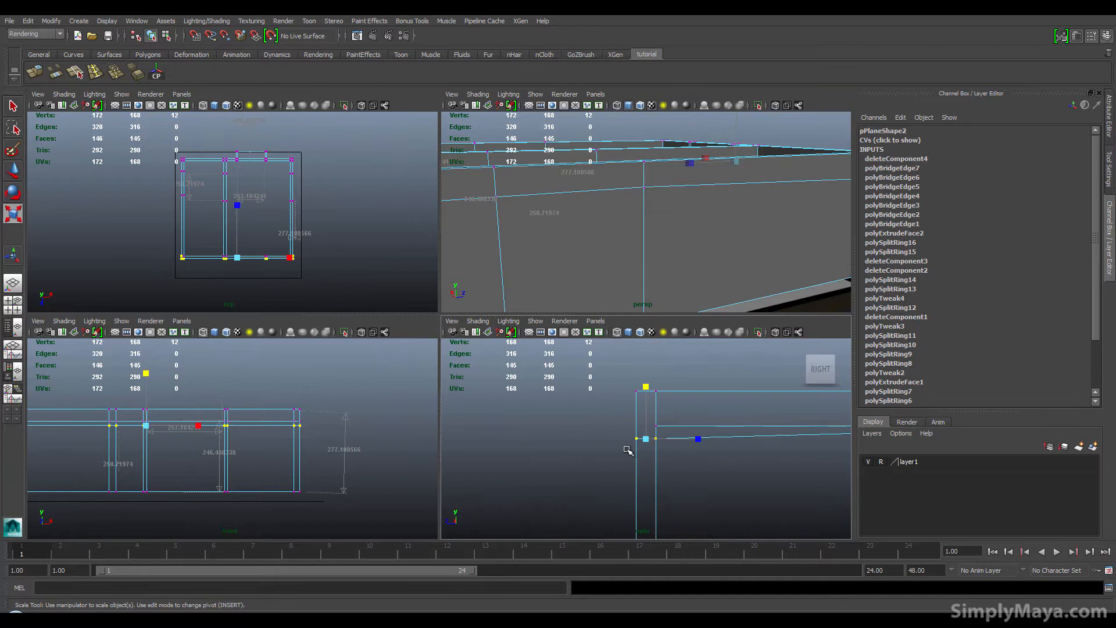
{"action": "middle_click_drag", "start_coordinate": [696, 456], "coordinate": [570, 470], "text": "alt"}
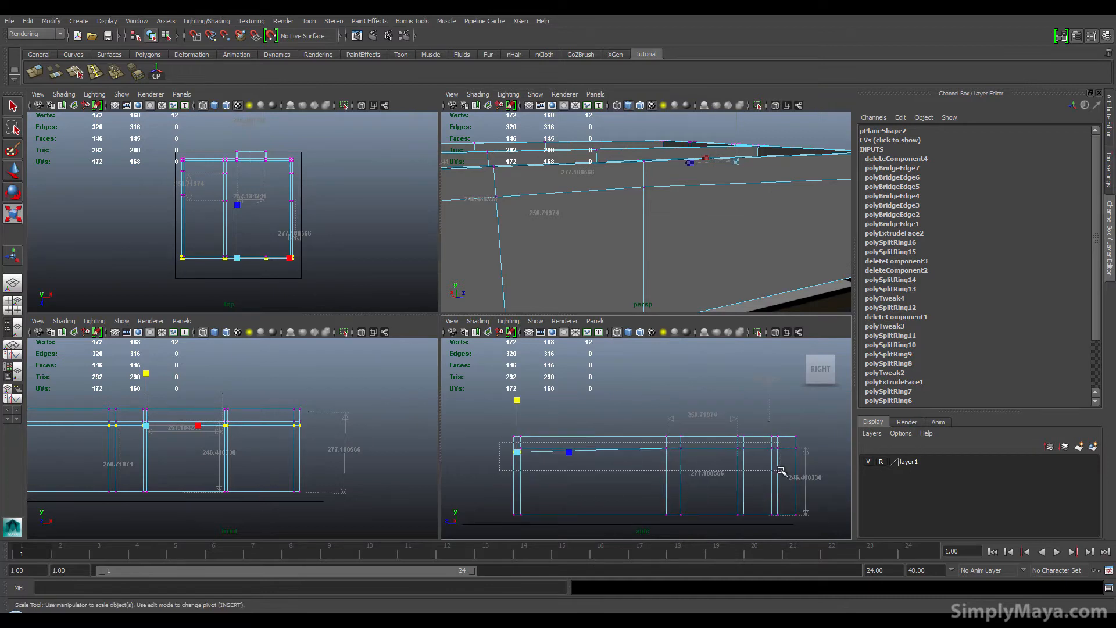
{"action": "left_click_drag", "start_coordinate": [780, 471], "coordinate": [824, 467]}
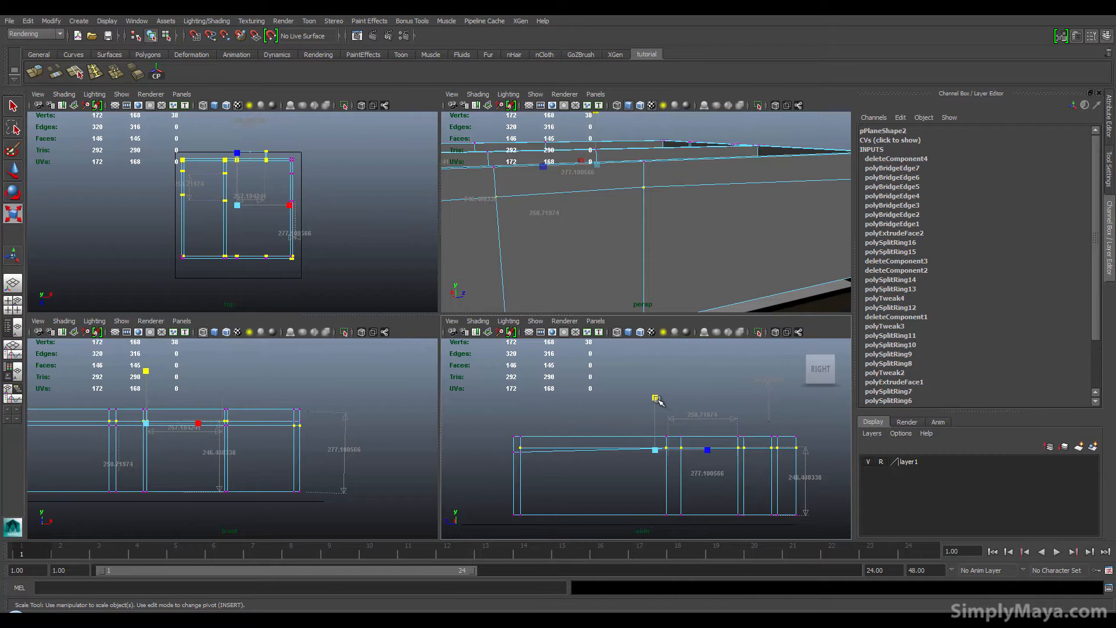
{"action": "left_click_drag", "start_coordinate": [657, 399], "coordinate": [659, 451]}
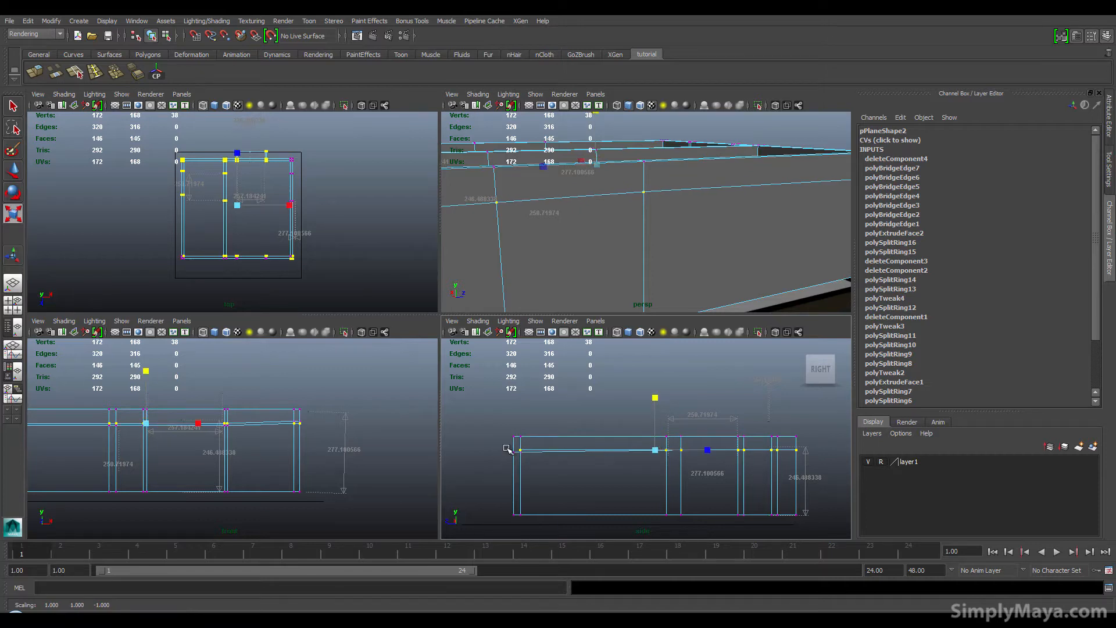
Step: Reselect the upper wall vertex rows in the side and front views and scale them flat vertically again
{"action": "left_click_drag", "start_coordinate": [507, 442], "coordinate": [834, 469]}
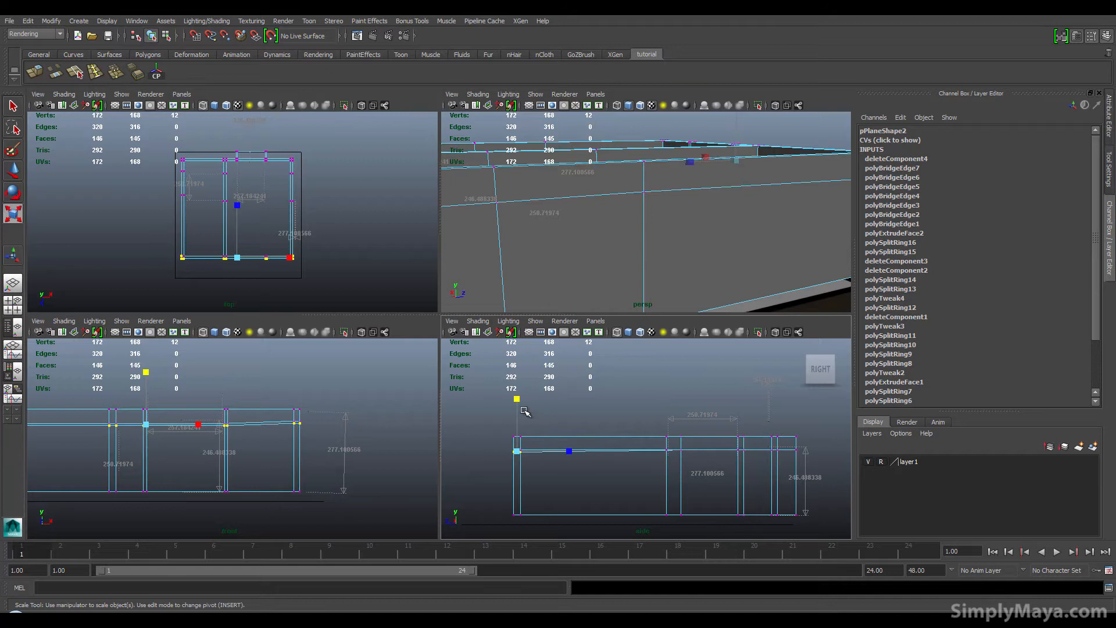
{"action": "left_click_drag", "start_coordinate": [516, 400], "coordinate": [514, 400]}
{"action": "left_click_drag", "start_coordinate": [517, 451], "coordinate": [519, 420]}
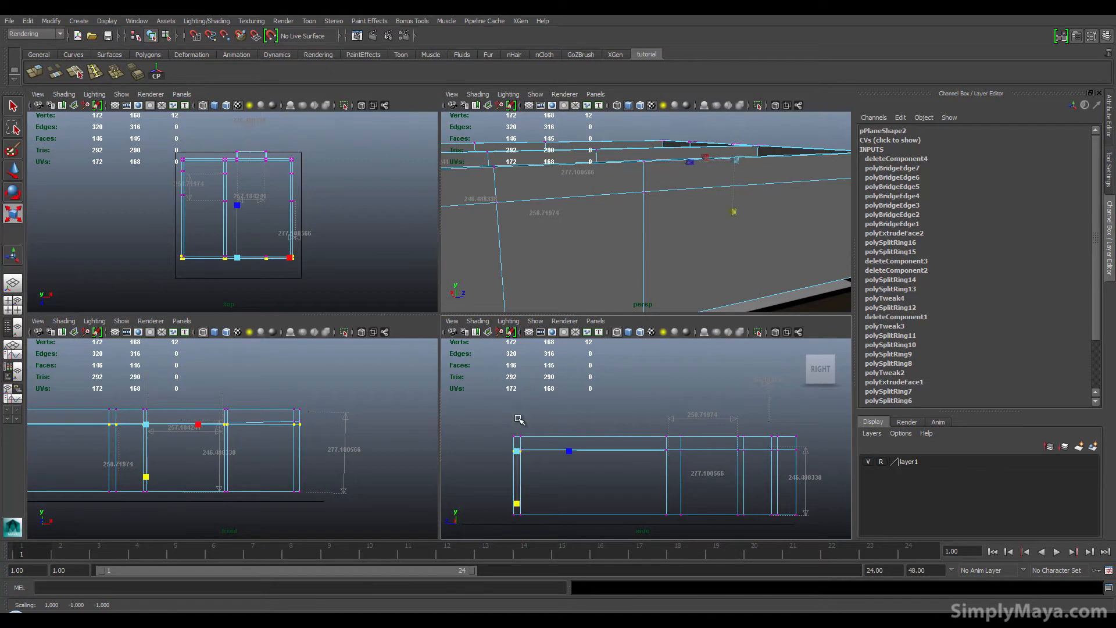
{"action": "left_click_drag", "start_coordinate": [515, 501], "coordinate": [515, 486]}
{"action": "left_click_drag", "start_coordinate": [544, 303], "coordinate": [772, 287], "text": "alt"}
{"action": "right_click_drag", "start_coordinate": [198, 456], "coordinate": [282, 457], "text": "alt"}
{"action": "middle_click_drag", "start_coordinate": [282, 458], "coordinate": [279, 456], "text": "alt"}
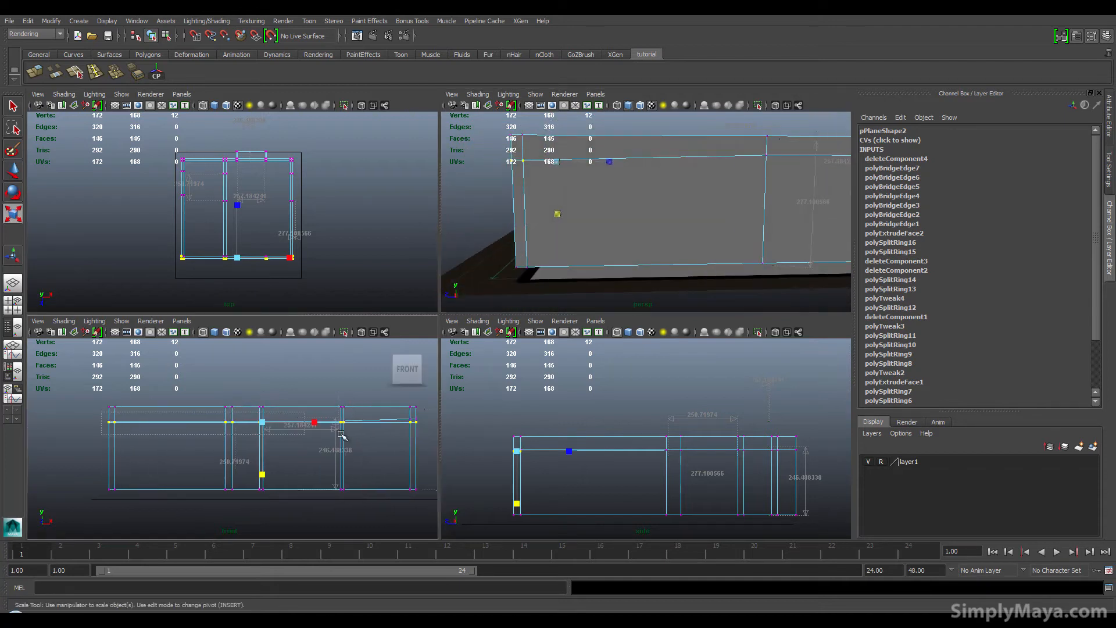
{"action": "left_click_drag", "start_coordinate": [426, 432], "coordinate": [426, 433], "text": "shift"}
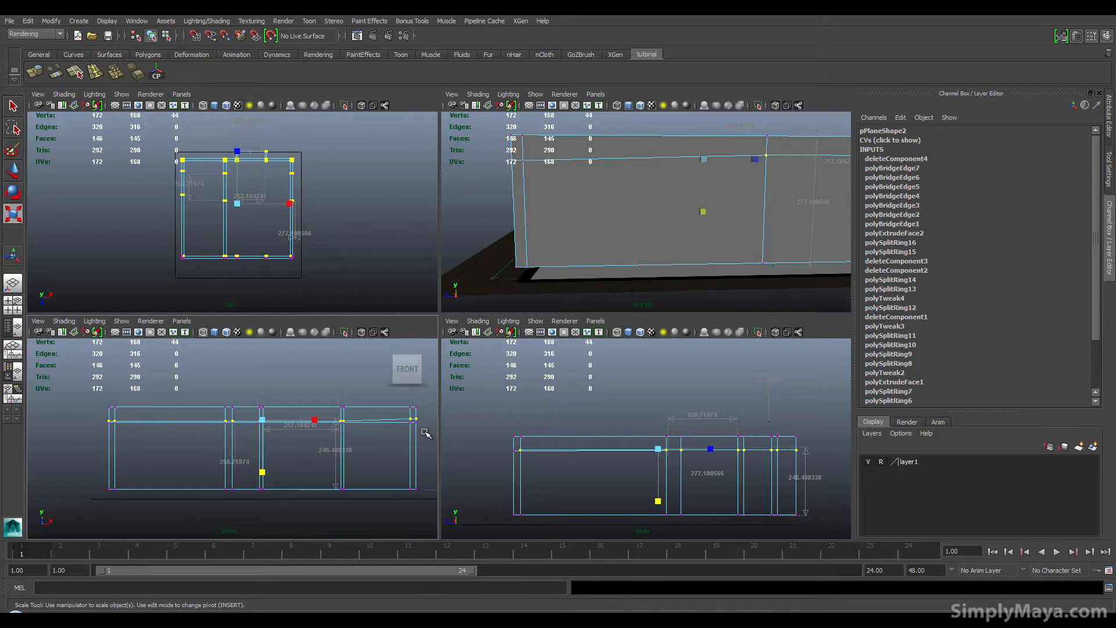
{"action": "left_click", "coordinate": [97, 416]}
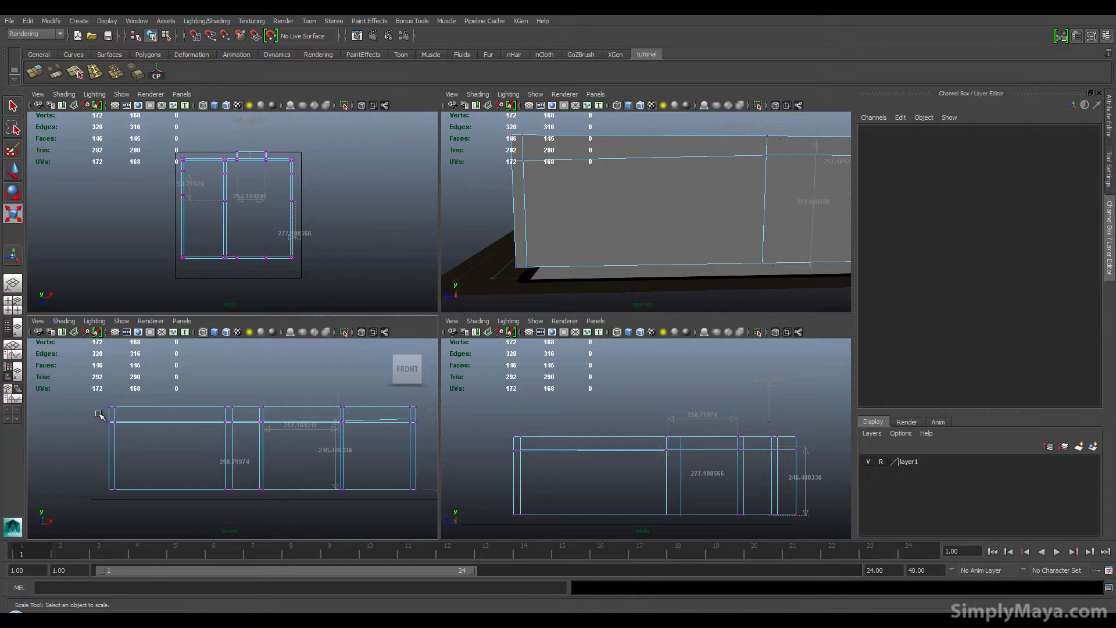
{"action": "left_click_drag", "start_coordinate": [427, 433], "coordinate": [428, 433]}
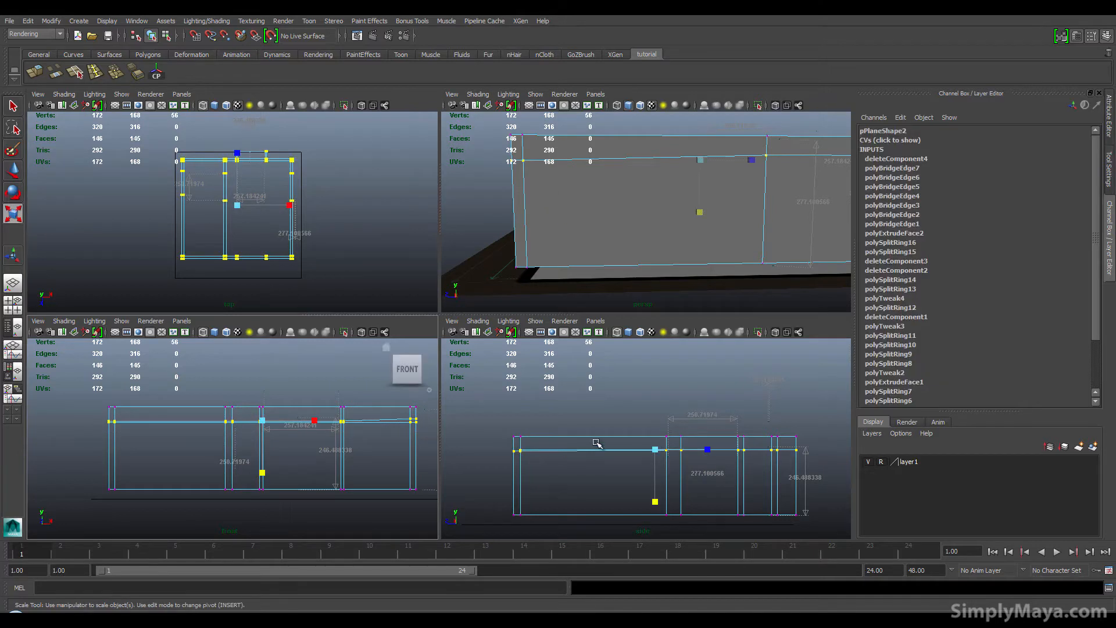
{"action": "left_click_drag", "start_coordinate": [655, 498], "coordinate": [652, 460]}
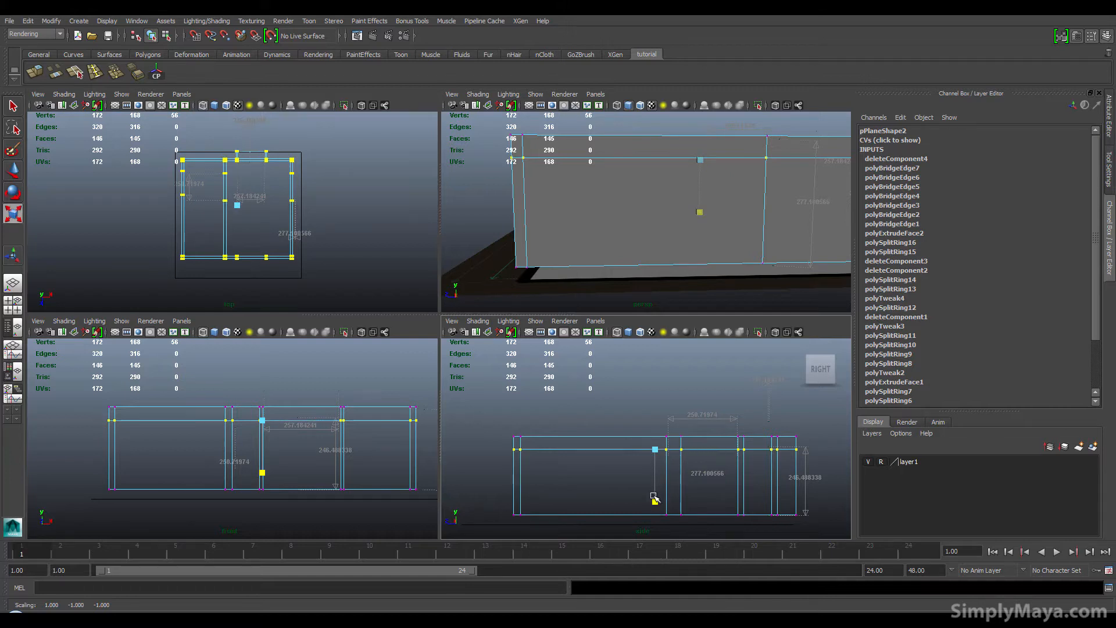
Step: Orbit around the room to inspect the walls and floor from several sides
{"action": "mouse_move", "coordinate": [552, 230]}
{"action": "left_mouse_down", "text": "alt"}
{"action": "mouse_move", "coordinate": [605, 232]}
{"action": "mouse_move", "coordinate": [530, 229]}
{"action": "mouse_move", "coordinate": [653, 237]}
{"action": "mouse_move", "coordinate": [562, 249]}
{"action": "left_mouse_up", "text": "alt"}
{"action": "right_click_drag", "start_coordinate": [638, 236], "coordinate": [664, 215]}
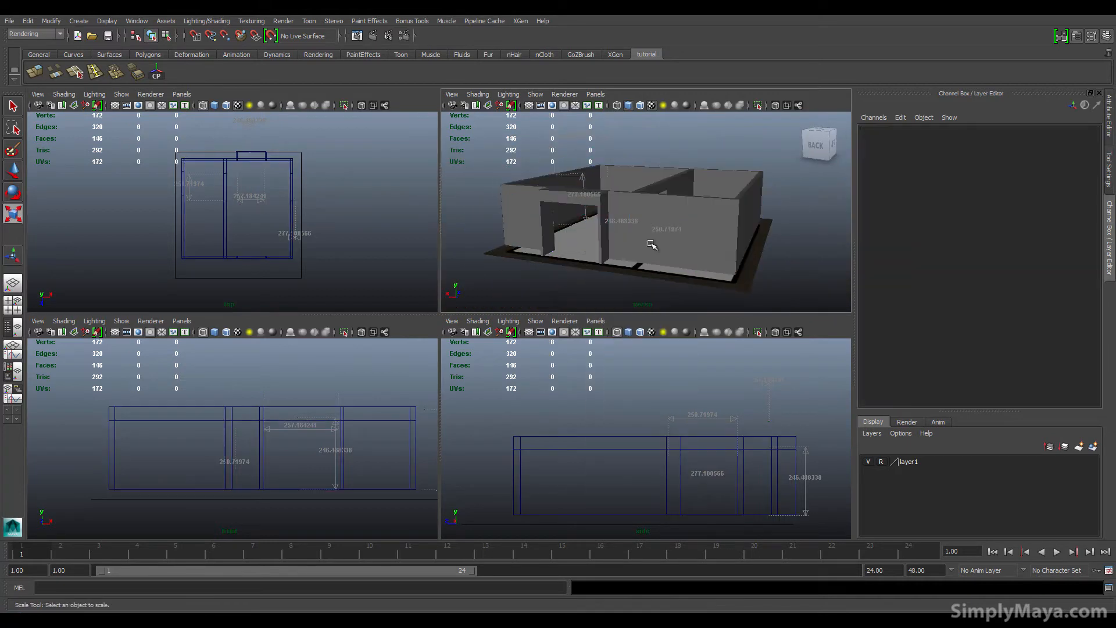
{"action": "left_click", "coordinate": [644, 249]}
{"action": "scroll", "coordinate": [579, 273], "scroll_direction": "up", "scroll_amount": 5}
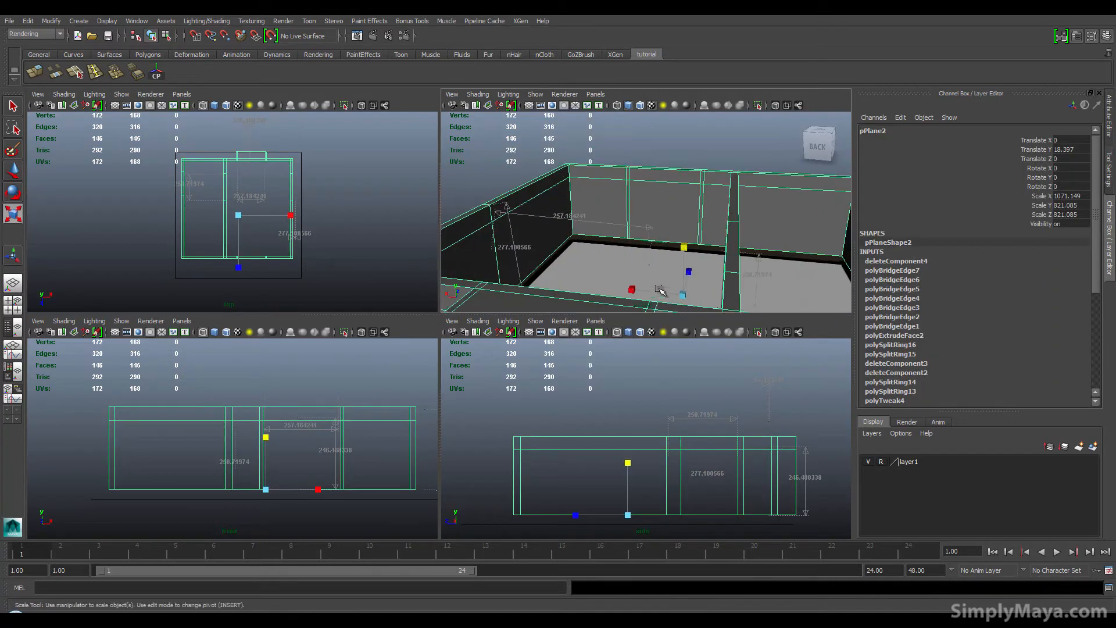
{"action": "middle_click_drag", "start_coordinate": [658, 272], "coordinate": [635, 219], "text": "alt"}
{"action": "left_click_drag", "start_coordinate": [610, 259], "coordinate": [650, 259], "text": "alt"}
{"action": "right_click_drag", "start_coordinate": [650, 259], "coordinate": [757, 267], "text": "alt"}
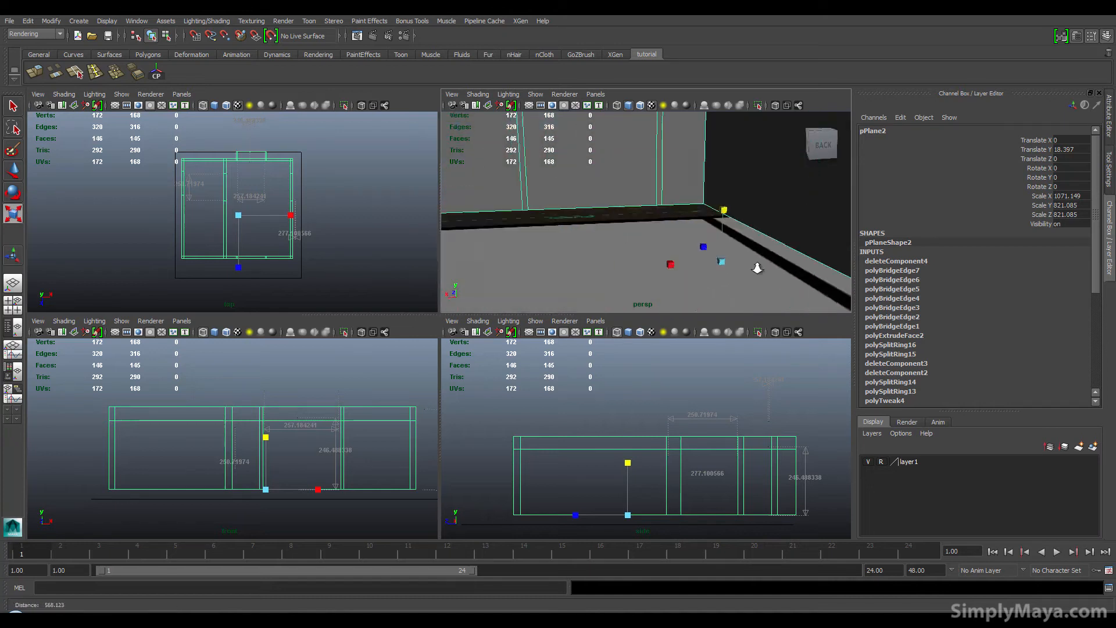
{"action": "left_click_drag", "start_coordinate": [718, 277], "coordinate": [740, 254], "text": "alt"}
{"action": "middle_click_drag", "start_coordinate": [740, 254], "coordinate": [622, 305], "text": "alt"}
{"action": "left_click_drag", "start_coordinate": [622, 304], "coordinate": [740, 286], "text": "alt"}
{"action": "middle_click_drag", "start_coordinate": [739, 287], "coordinate": [642, 233], "text": "alt"}
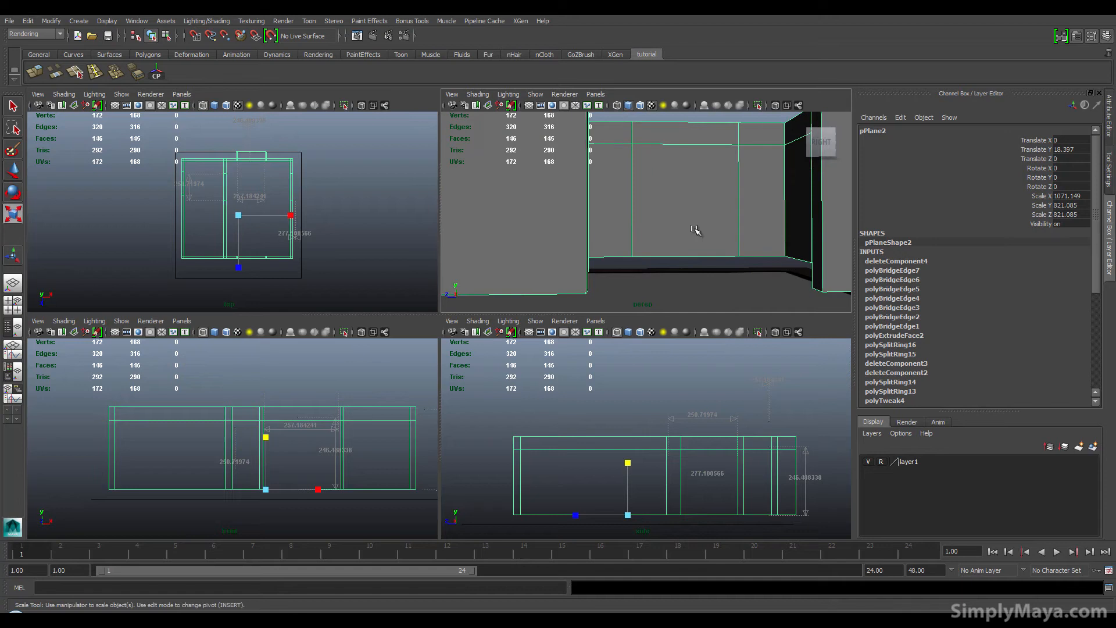
{"action": "left_click_drag", "start_coordinate": [691, 252], "coordinate": [765, 257], "text": "alt"}
{"action": "right_click_drag", "start_coordinate": [765, 258], "coordinate": [619, 261], "text": "alt"}
{"action": "left_click_drag", "start_coordinate": [619, 261], "coordinate": [541, 251], "text": "alt"}
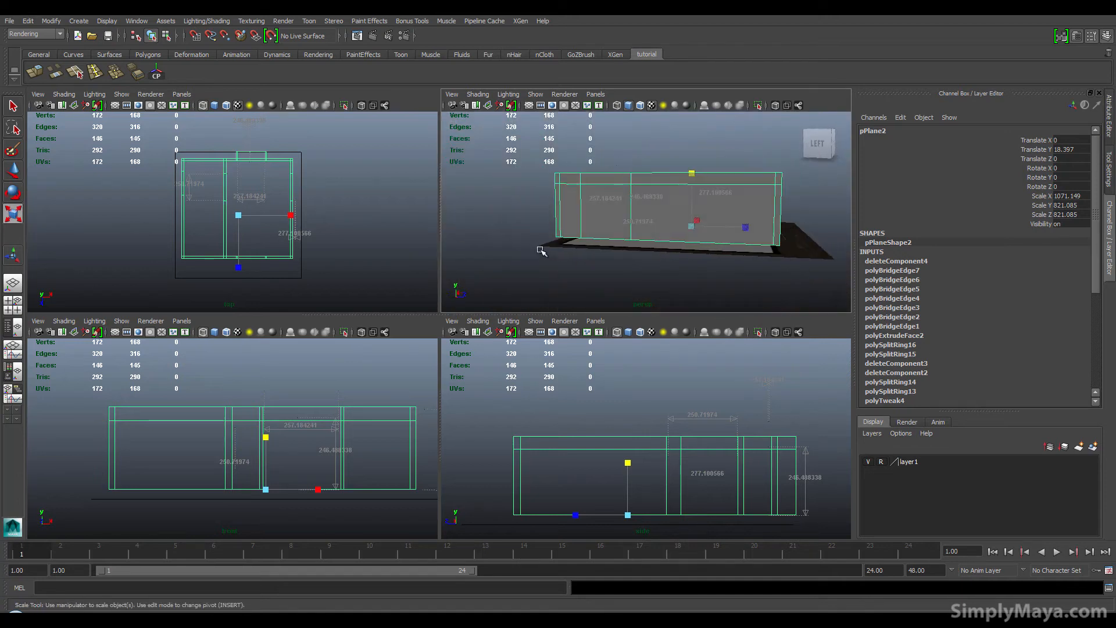
{"action": "right_click_drag", "start_coordinate": [514, 268], "coordinate": [646, 274], "text": "alt"}
{"action": "left_click_drag", "start_coordinate": [646, 274], "coordinate": [657, 211], "text": "alt"}
{"action": "key", "text": "r"}
{"action": "right_click_drag", "start_coordinate": [680, 200], "coordinate": [680, 178]}
{"action": "left_click", "coordinate": [679, 189]}
{"action": "double_click", "coordinate": [679, 189]}
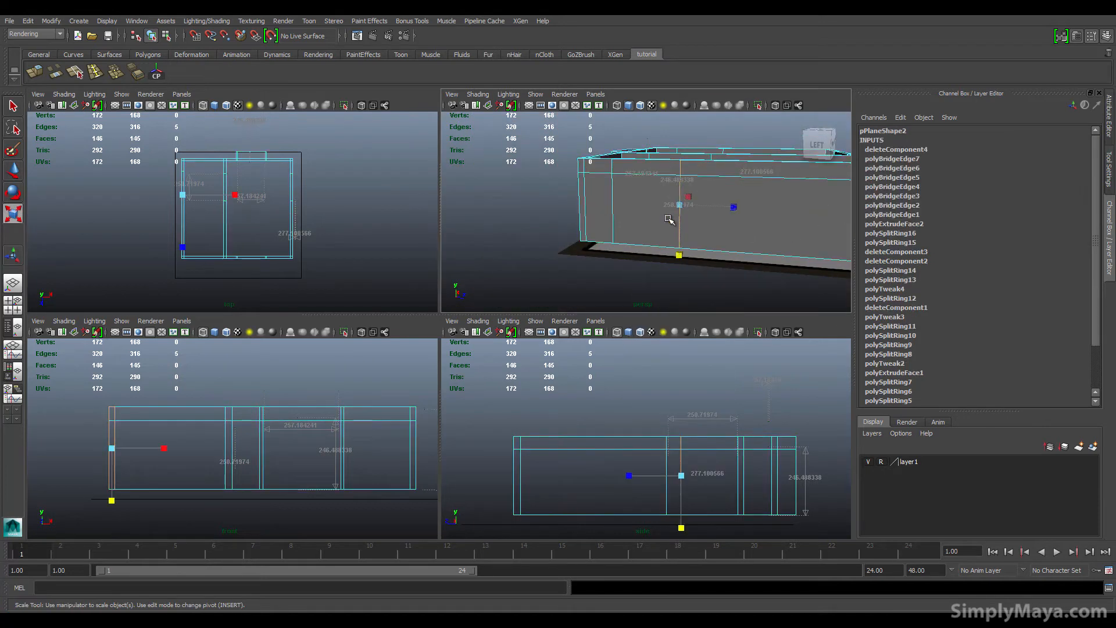
{"action": "left_click_drag", "start_coordinate": [679, 188], "coordinate": [730, 231], "text": "alt"}
{"action": "key", "text": "w"}
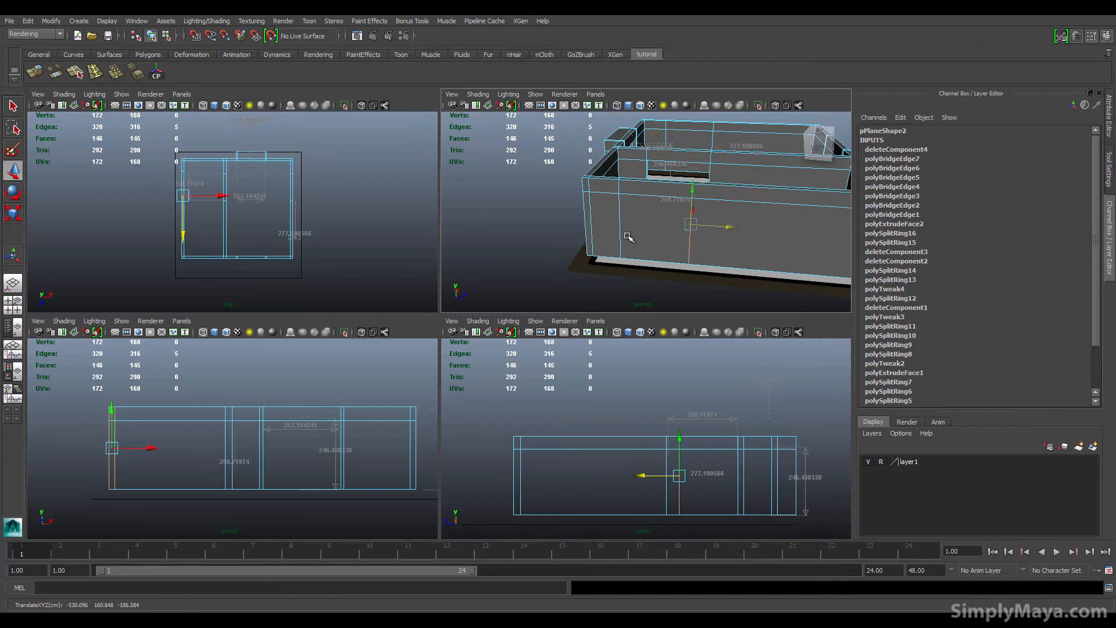
{"action": "left_click", "coordinate": [621, 234]}
{"action": "left_click_drag", "start_coordinate": [654, 222], "coordinate": [650, 221]}
{"action": "left_click", "coordinate": [689, 227]}
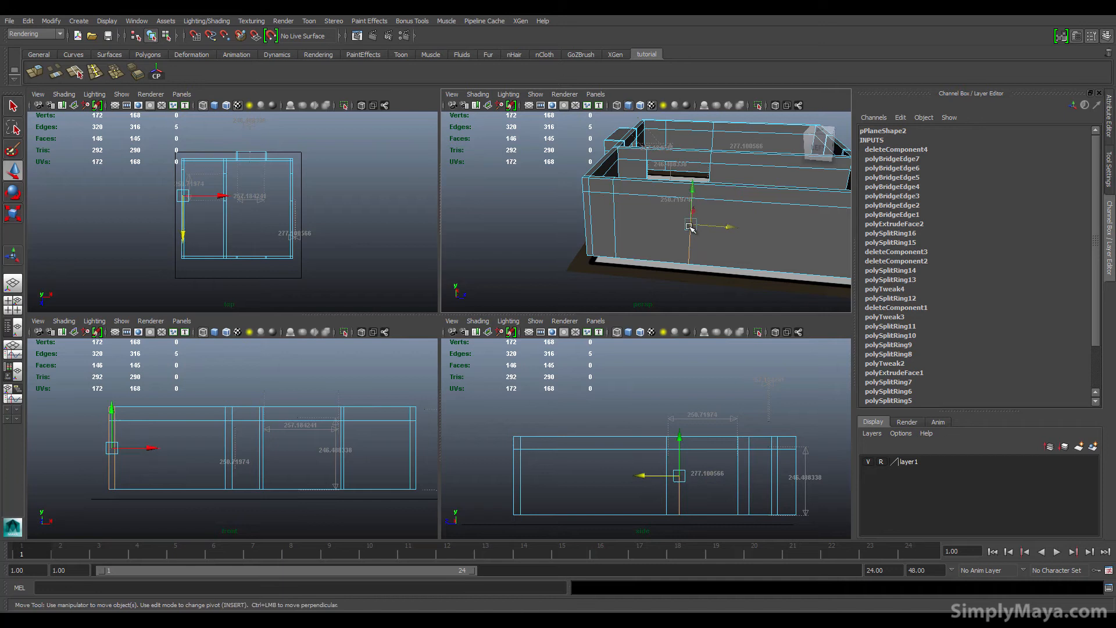
{"action": "left_click_drag", "start_coordinate": [730, 230], "coordinate": [550, 245]}
Step: Switch to face selection and delete two unwanted faces from the inner wall near the doorway
{"action": "right_click", "coordinate": [586, 178]}
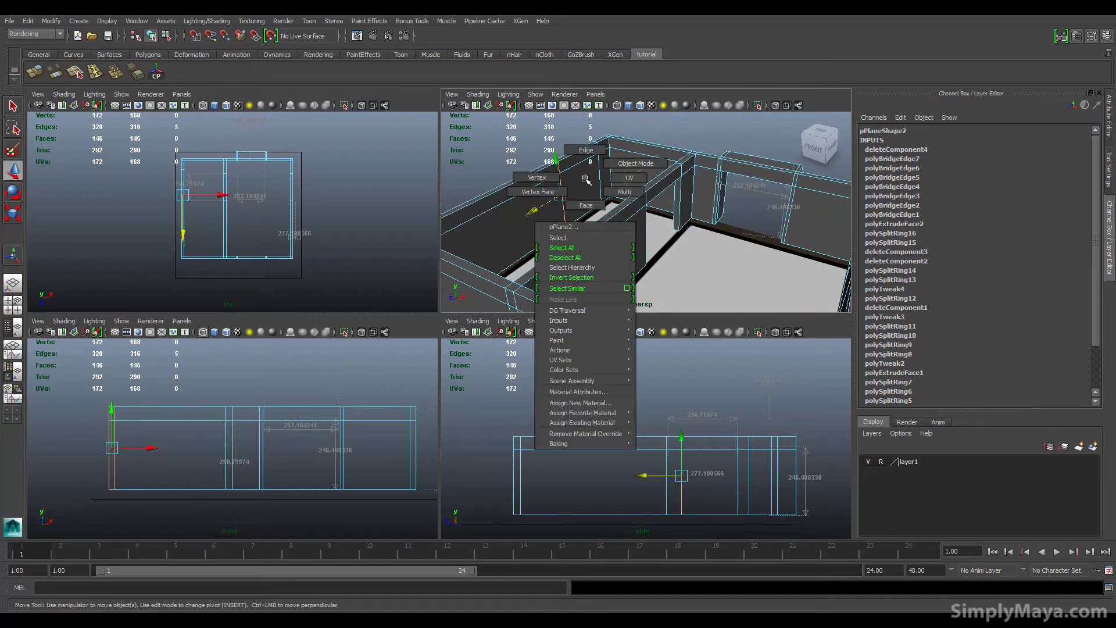
{"action": "right_click_drag", "start_coordinate": [575, 200], "coordinate": [574, 202]}
{"action": "left_click", "coordinate": [582, 189]}
{"action": "key", "text": "Delete"}
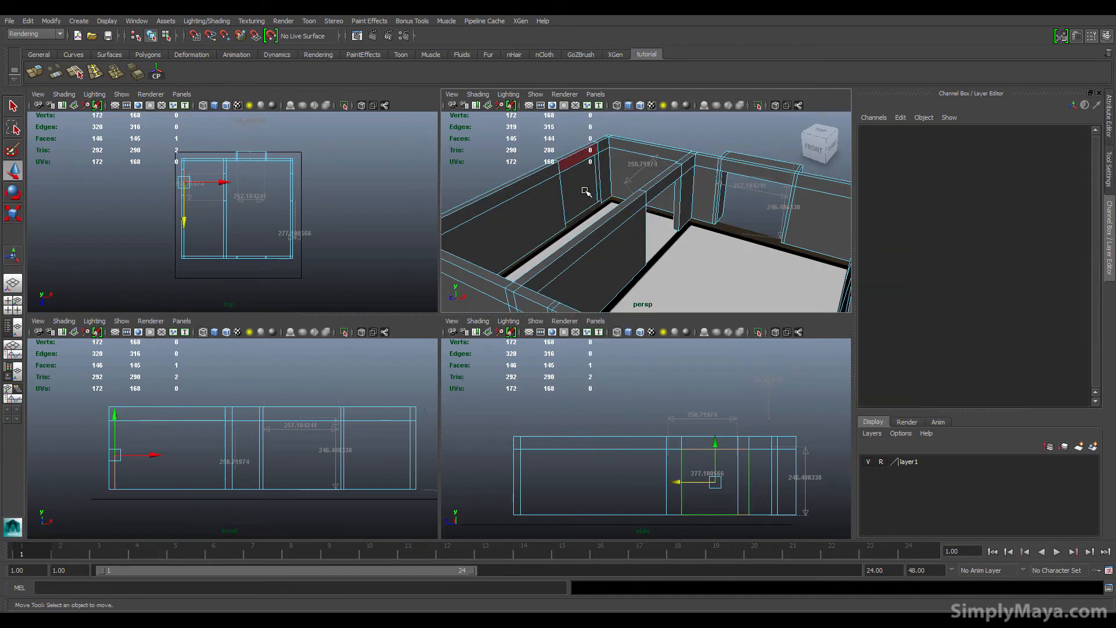
{"action": "left_click", "coordinate": [578, 187]}
{"action": "key", "text": "Delete"}
Step: Select the two open border edges at the wall end and bridge them to close the gap
{"action": "left_click_drag", "start_coordinate": [520, 212], "coordinate": [599, 242], "text": "alt"}
{"action": "scroll", "coordinate": [608, 241], "scroll_direction": "up", "scroll_amount": 5}
{"action": "scroll", "coordinate": [601, 251], "scroll_direction": "down", "scroll_amount": 3}
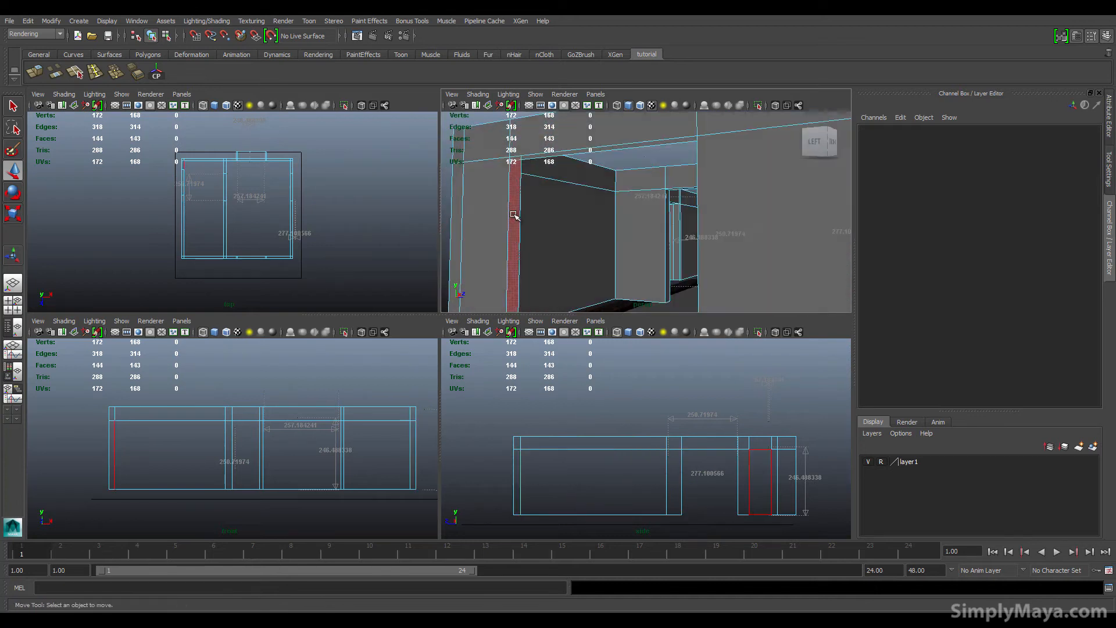
{"action": "key", "text": "space"}
{"action": "left_click_drag", "start_coordinate": [423, 313], "coordinate": [441, 294], "text": "alt"}
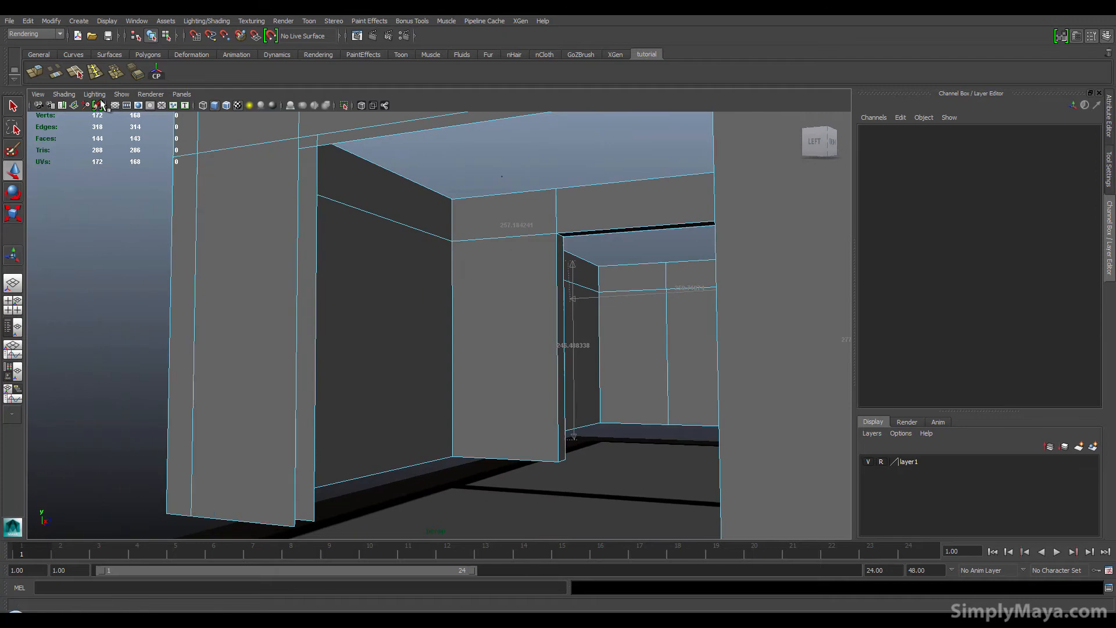
{"action": "right_click_drag", "start_coordinate": [299, 243], "coordinate": [298, 233]}
{"action": "left_click", "coordinate": [298, 232]}
{"action": "left_click", "coordinate": [315, 245], "text": "shift"}
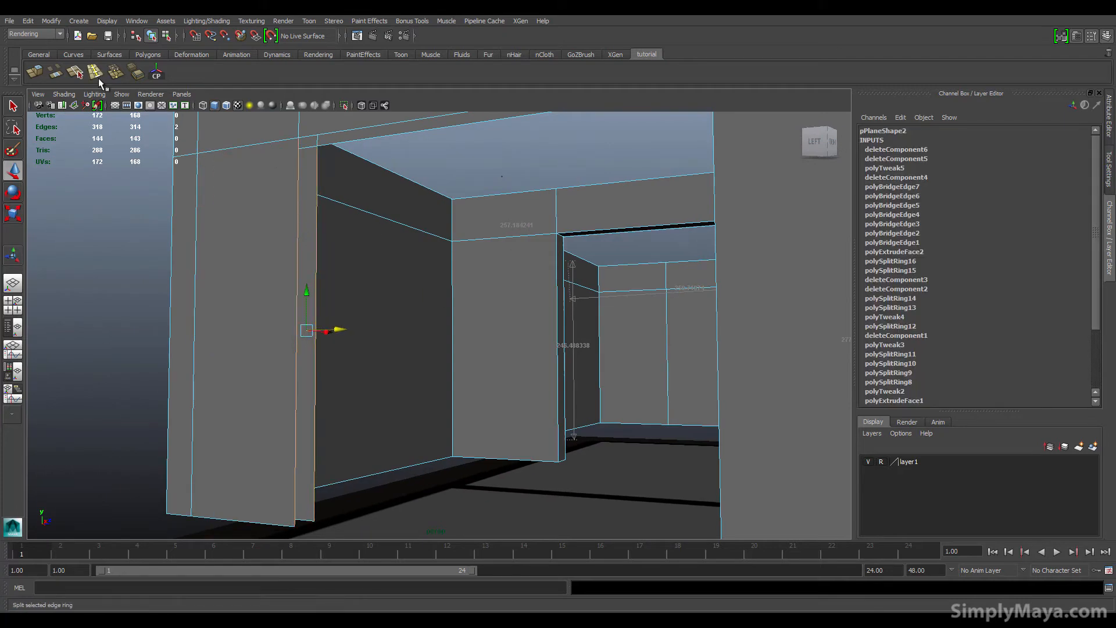
{"action": "left_click", "coordinate": [55, 73]}
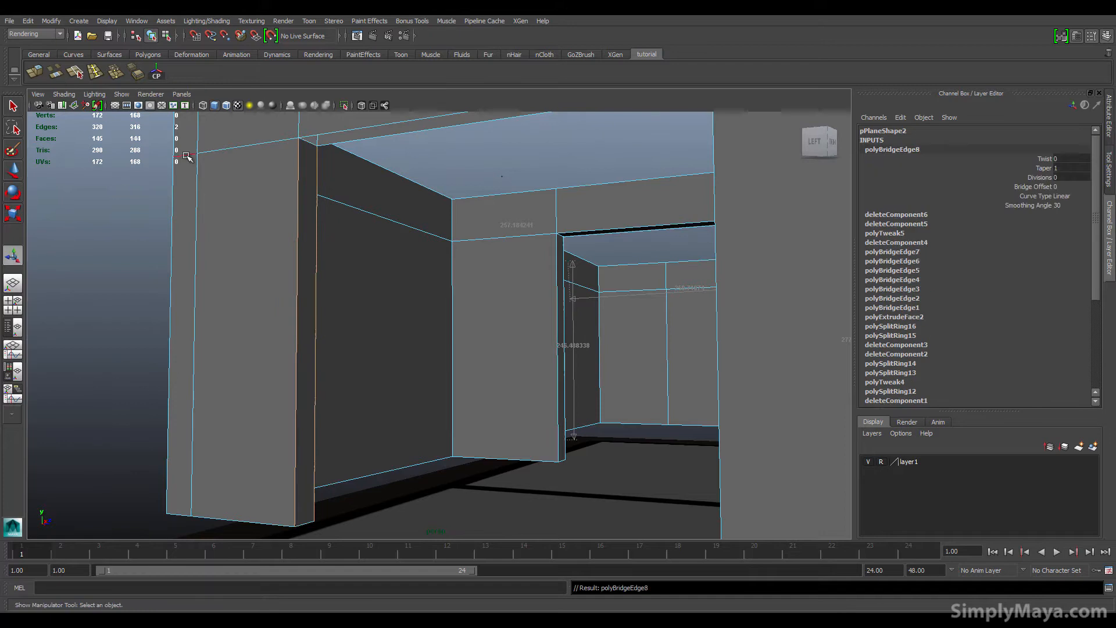
Step: Bridge the next pair of open edges along the top of the wall opening
{"action": "left_click_drag", "start_coordinate": [342, 175], "coordinate": [352, 201], "text": "alt"}
{"action": "middle_click_drag", "start_coordinate": [352, 200], "coordinate": [327, 263], "text": "alt"}
{"action": "left_click", "coordinate": [349, 200]}
{"action": "left_click", "coordinate": [351, 210], "text": "shift"}
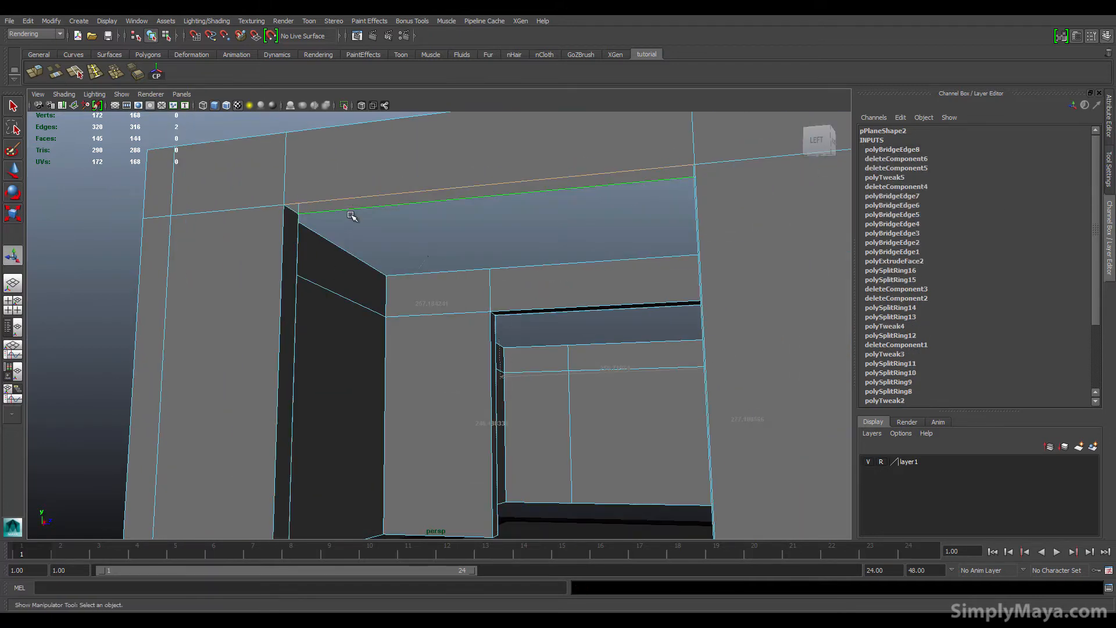
{"action": "key", "text": "g"}
Step: Bridge the remaining open edges above the window opening to close the wall
{"action": "left_click_drag", "start_coordinate": [363, 239], "coordinate": [430, 307], "text": "alt"}
{"action": "middle_click_drag", "start_coordinate": [584, 324], "coordinate": [454, 313], "text": "alt"}
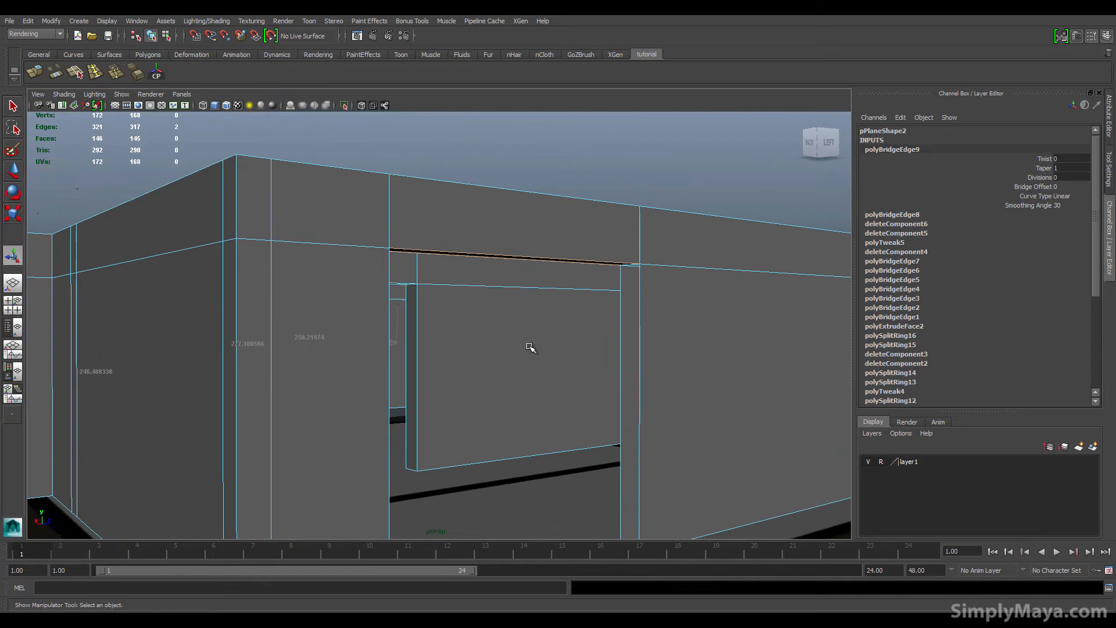
{"action": "left_click", "coordinate": [620, 360]}
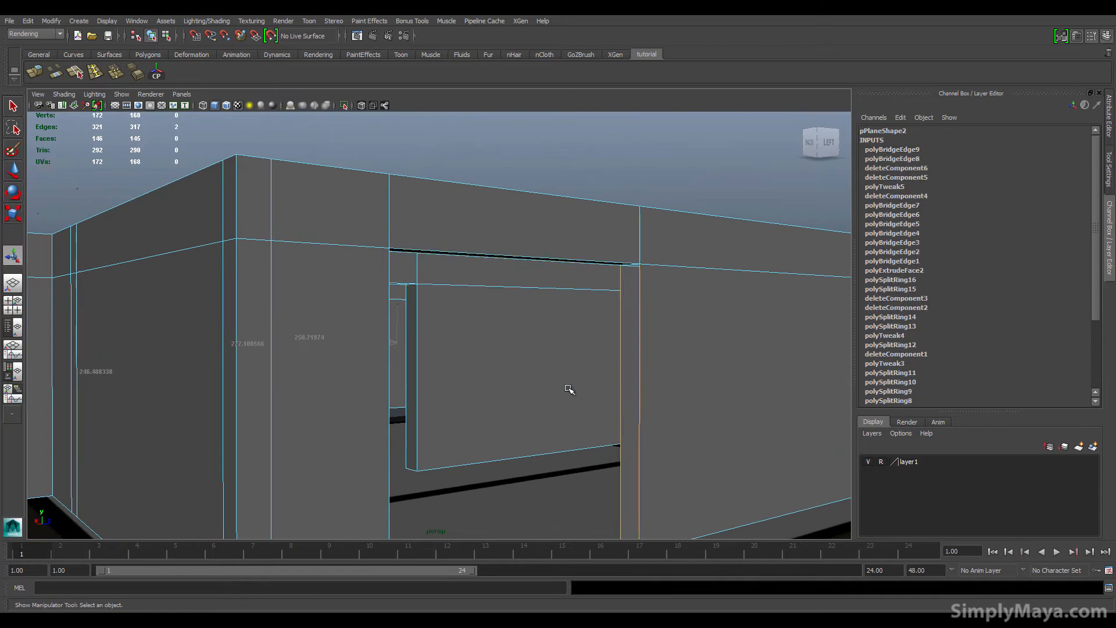
{"action": "key", "text": "g"}
Step: Orbit around the room and compare it with the rendered bedroom reference image
{"action": "left_click_drag", "start_coordinate": [568, 386], "coordinate": [347, 404], "text": "alt"}
{"action": "middle_click_drag", "start_coordinate": [347, 403], "coordinate": [369, 326], "text": "alt"}
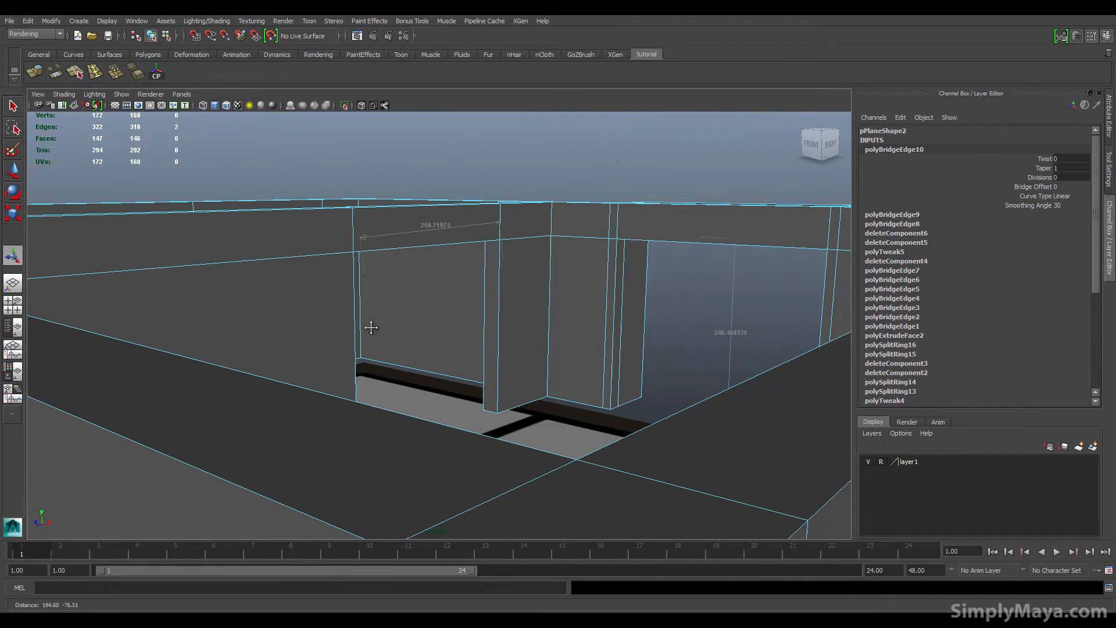
{"action": "right_click_drag", "start_coordinate": [368, 326], "coordinate": [463, 327], "text": "alt"}
{"action": "mouse_move", "coordinate": [464, 327]}
{"action": "left_mouse_down", "text": "alt"}
{"action": "mouse_move", "coordinate": [456, 315]}
{"action": "mouse_move", "coordinate": [495, 313]}
{"action": "mouse_move", "coordinate": [466, 306]}
{"action": "left_mouse_up", "text": "alt"}
{"action": "middle_click_drag", "start_coordinate": [465, 306], "coordinate": [458, 303], "text": "alt"}
{"action": "right_click_drag", "start_coordinate": [458, 302], "coordinate": [470, 304], "text": "alt"}
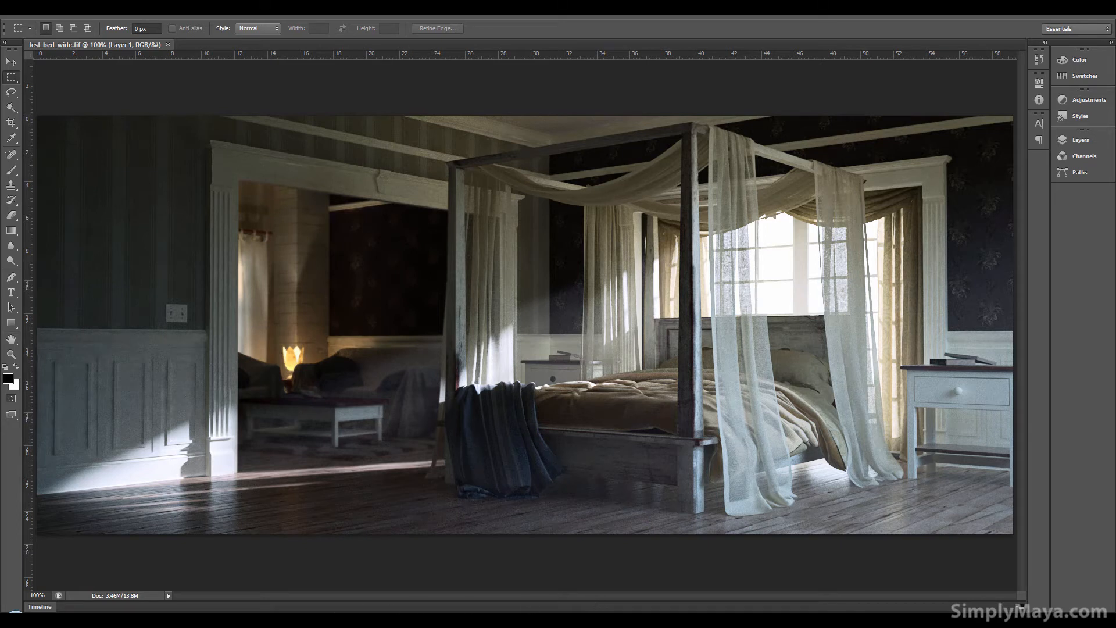
{"action": "mouse_move", "coordinate": [276, 619]}
{"action": "left_click", "coordinate": [277, 598]}
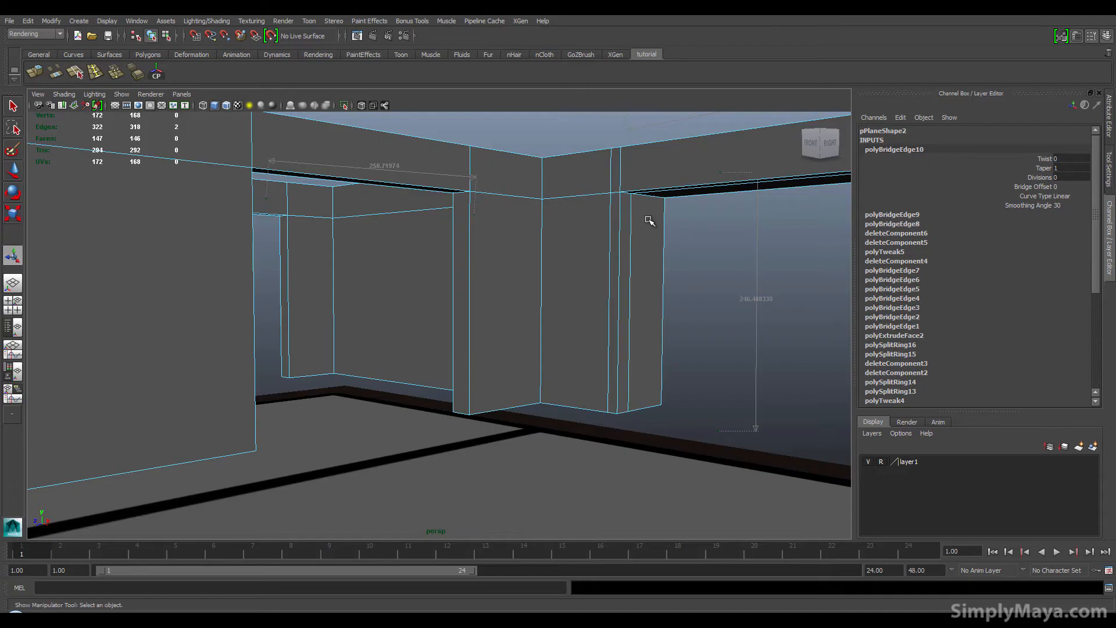
{"action": "right_click_drag", "start_coordinate": [674, 194], "coordinate": [513, 290], "text": "alt"}
{"action": "left_click_drag", "start_coordinate": [513, 290], "coordinate": [496, 335], "text": "alt"}
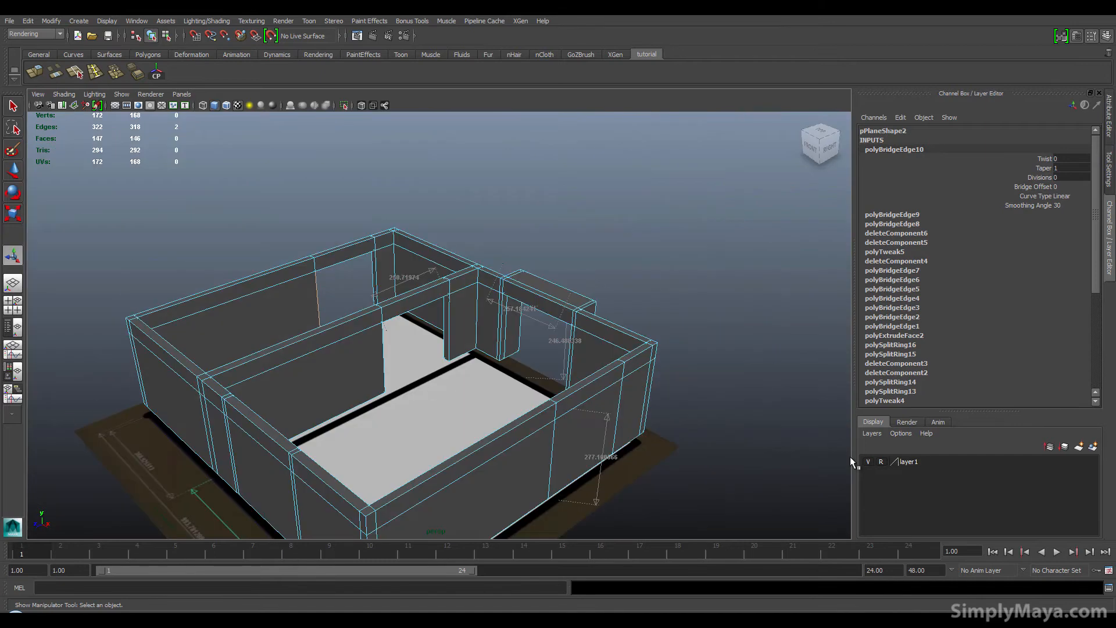
Step: Hide the reference image layer and orbit the view of the walls
{"action": "left_click", "coordinate": [868, 461]}
{"action": "left_click_drag", "start_coordinate": [334, 388], "coordinate": [317, 351], "text": "alt"}
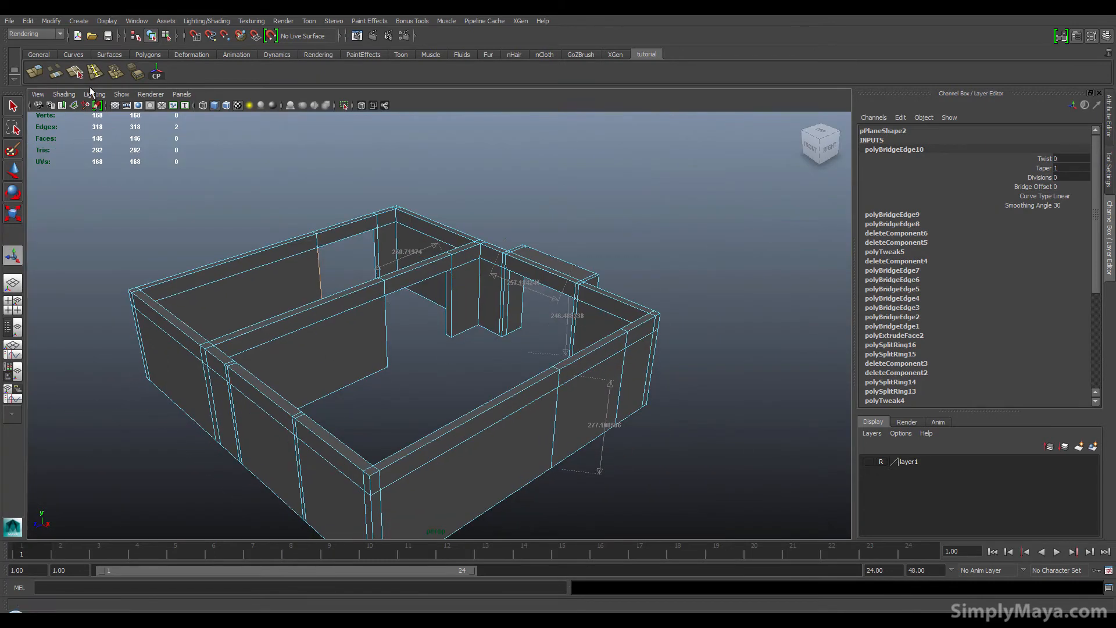
Step: Create a polygon plane for the floor and scale it uniformly to about 1216 units
{"action": "left_click", "coordinate": [147, 54]}
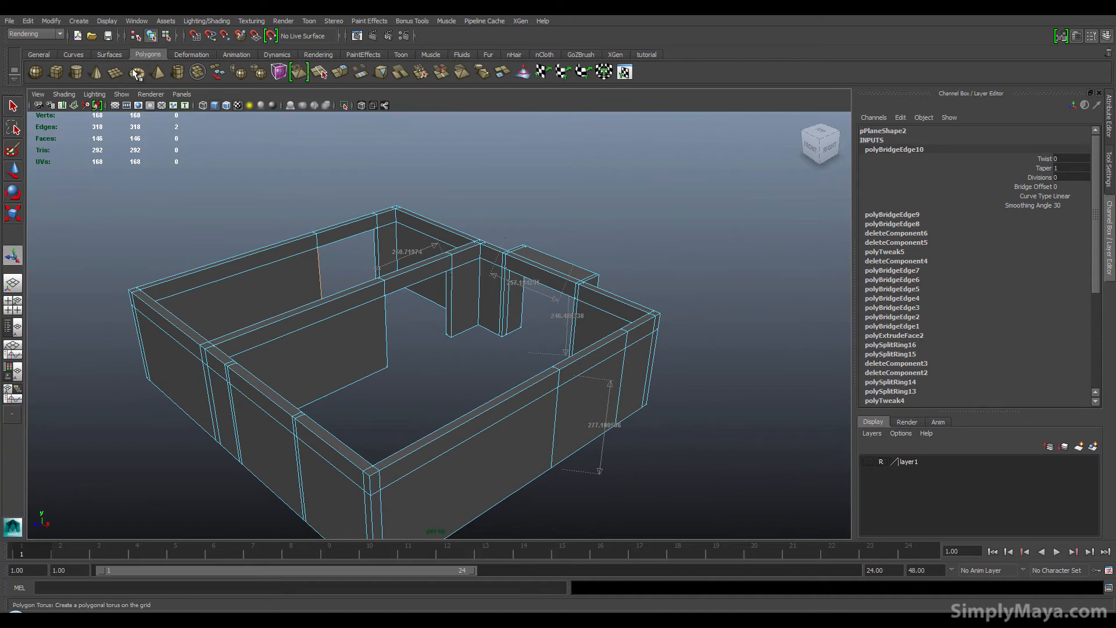
{"action": "left_click", "coordinate": [116, 72]}
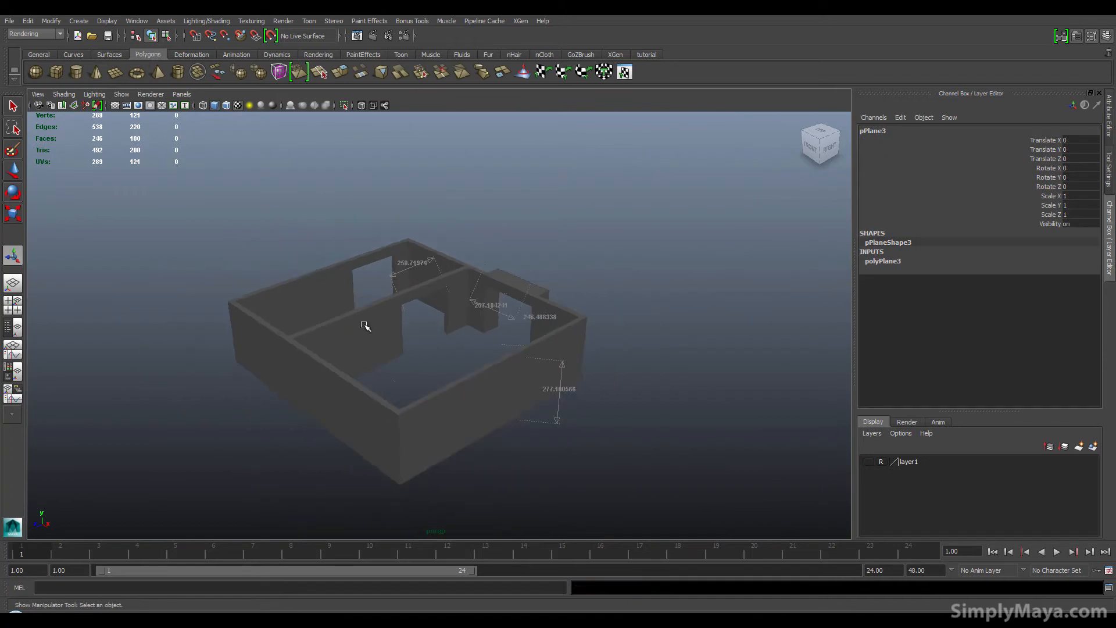
{"action": "key", "text": "r"}
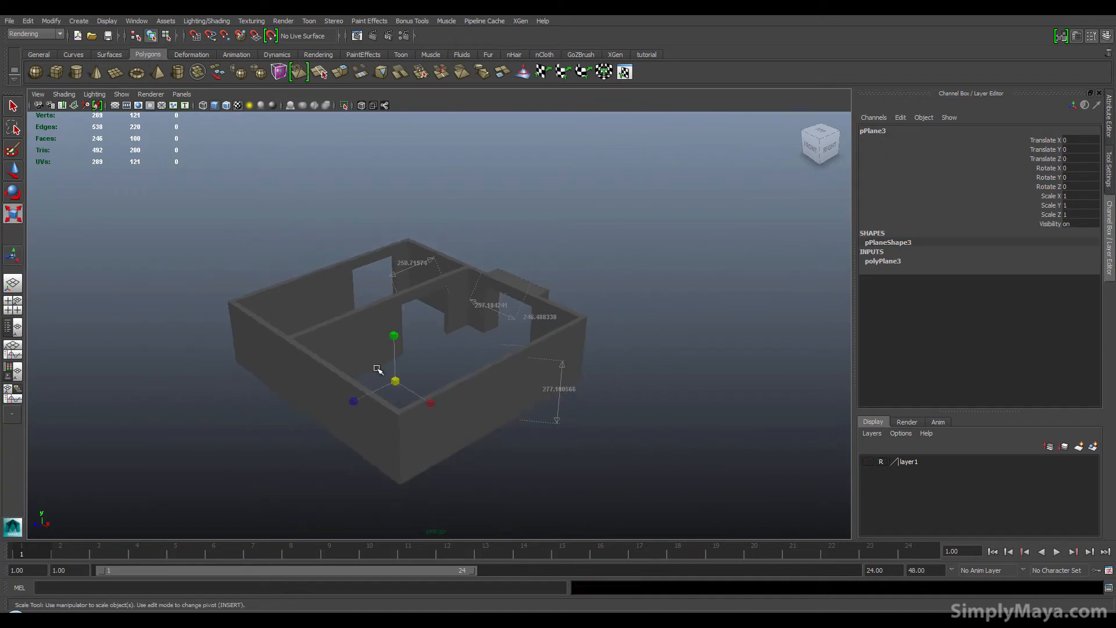
{"action": "left_click_drag", "start_coordinate": [396, 381], "coordinate": [596, 391]}
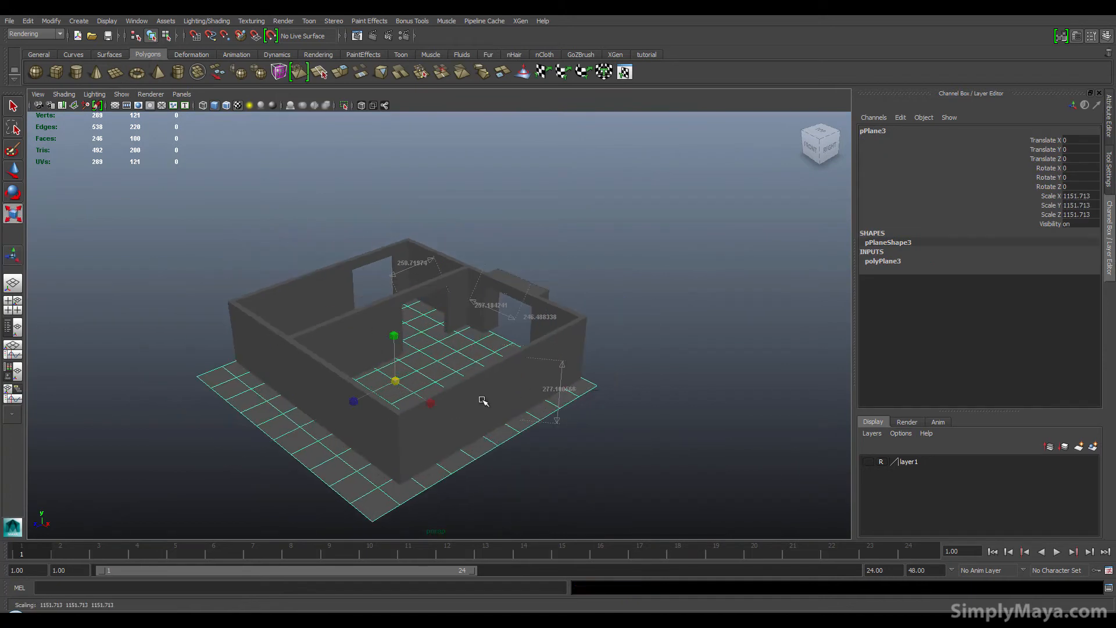
{"action": "left_click_drag", "start_coordinate": [494, 407], "coordinate": [411, 439], "text": "alt"}
{"action": "left_click_drag", "start_coordinate": [362, 384], "coordinate": [374, 384]}
Step: Set the floor plane's width and height subdivisions to 1
{"action": "key", "text": "space"}
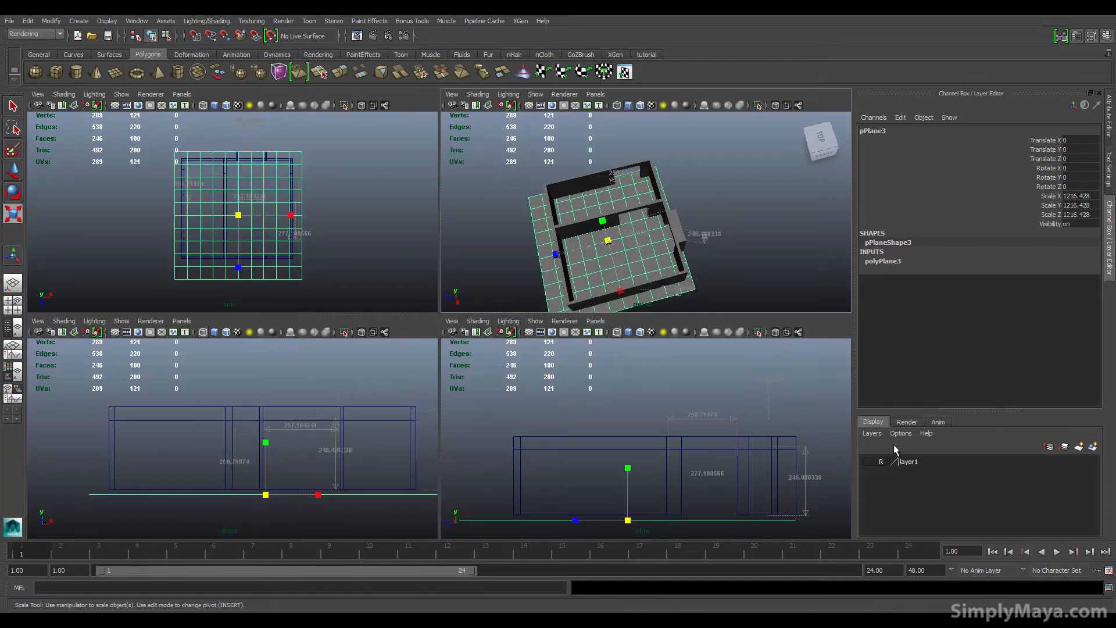
{"action": "left_click", "coordinate": [896, 263]}
{"action": "left_click_drag", "start_coordinate": [1078, 289], "coordinate": [1078, 298]}
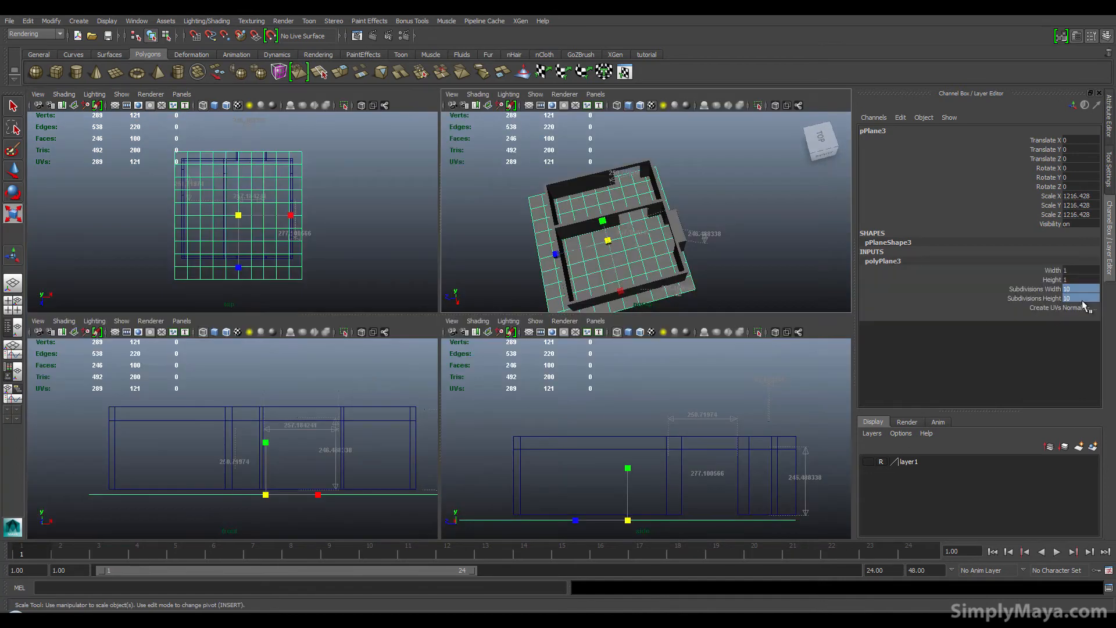
{"action": "type", "text": "1"}
{"action": "key", "text": "Return"}
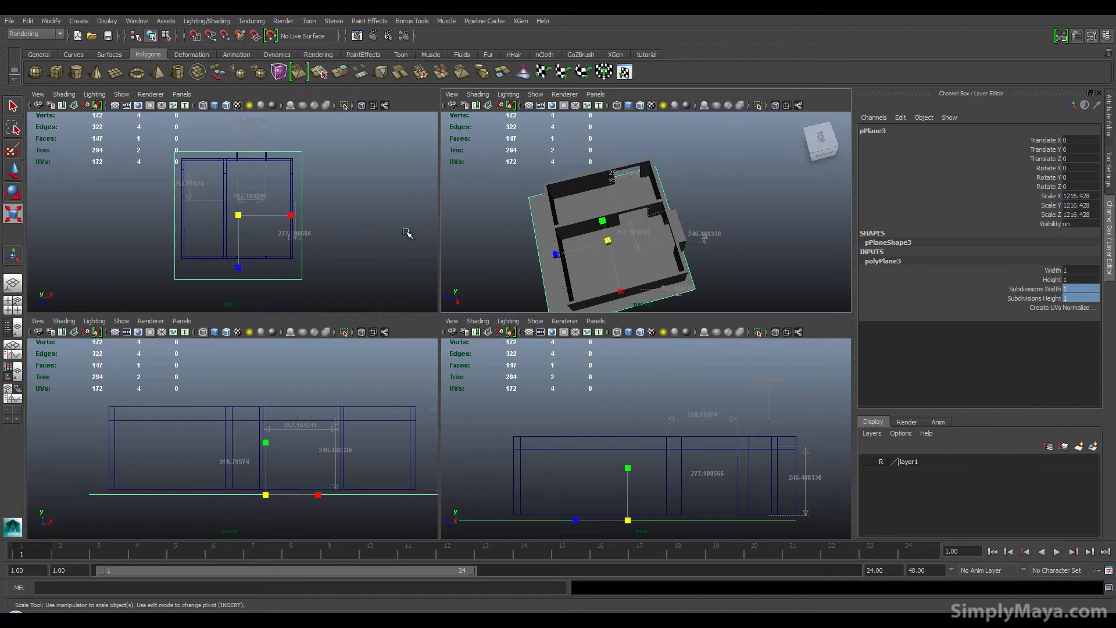
Step: Move the floor plane's corner vertices in the top view to match the outer corners of the walls
{"action": "right_click_drag", "start_coordinate": [174, 189], "coordinate": [143, 185]}
{"action": "left_click_drag", "start_coordinate": [155, 146], "coordinate": [354, 166]}
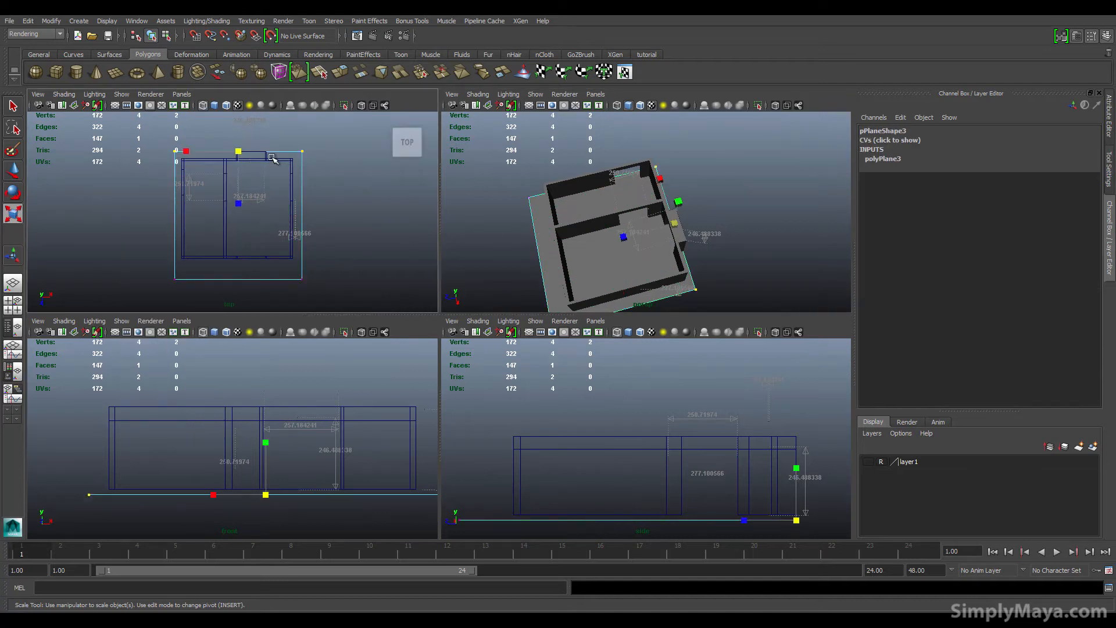
{"action": "key", "text": "w"}
{"action": "left_click_drag", "start_coordinate": [236, 196], "coordinate": [232, 202]}
{"action": "left_click_drag", "start_coordinate": [153, 152], "coordinate": [201, 311]}
{"action": "left_click_drag", "start_coordinate": [217, 219], "coordinate": [225, 219]}
{"action": "left_click_drag", "start_coordinate": [170, 268], "coordinate": [331, 297]}
{"action": "left_click_drag", "start_coordinate": [245, 297], "coordinate": [244, 275]}
{"action": "left_click_drag", "start_coordinate": [290, 145], "coordinate": [353, 289]}
{"action": "left_click_drag", "start_coordinate": [343, 210], "coordinate": [333, 209]}
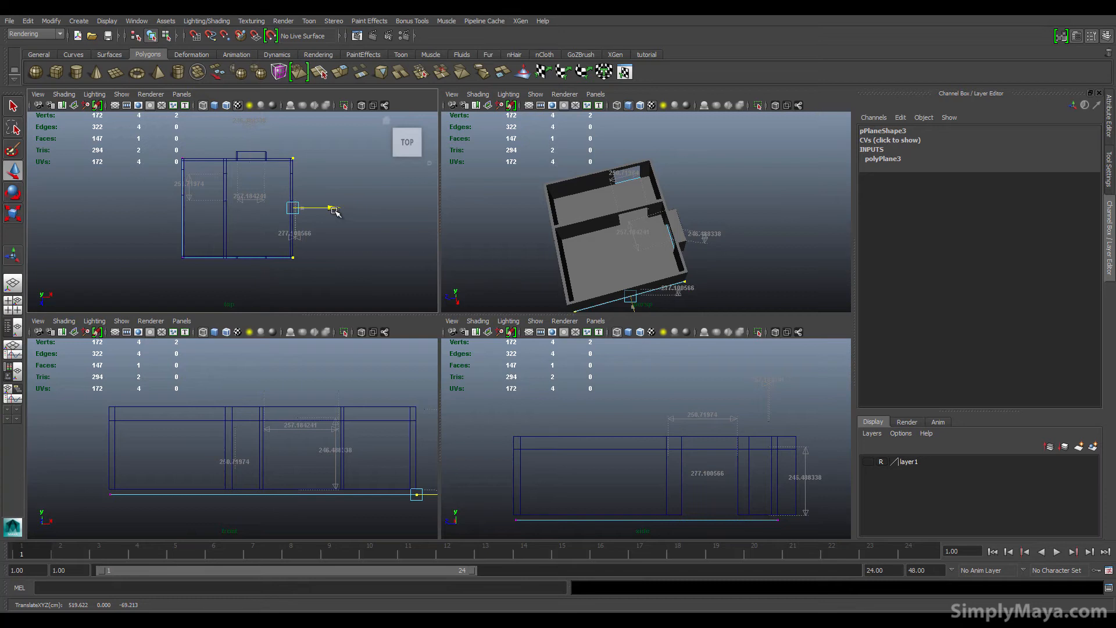
{"action": "left_click_drag", "start_coordinate": [448, 219], "coordinate": [623, 241], "text": "alt"}
{"action": "left_click", "coordinate": [623, 243]}
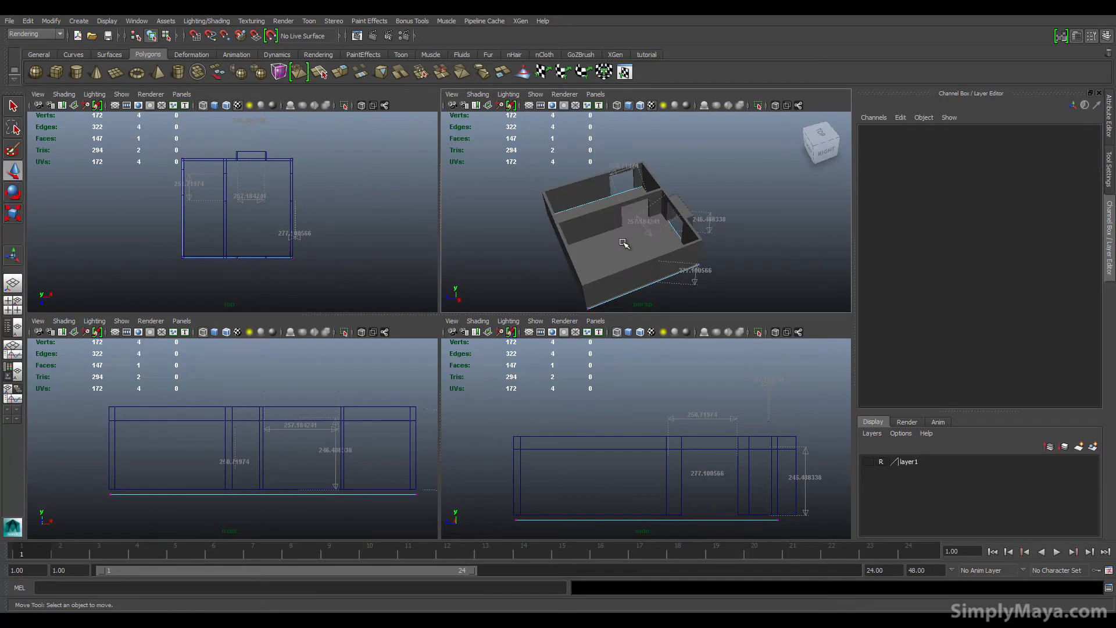
{"action": "key", "text": "ctrl+d"}
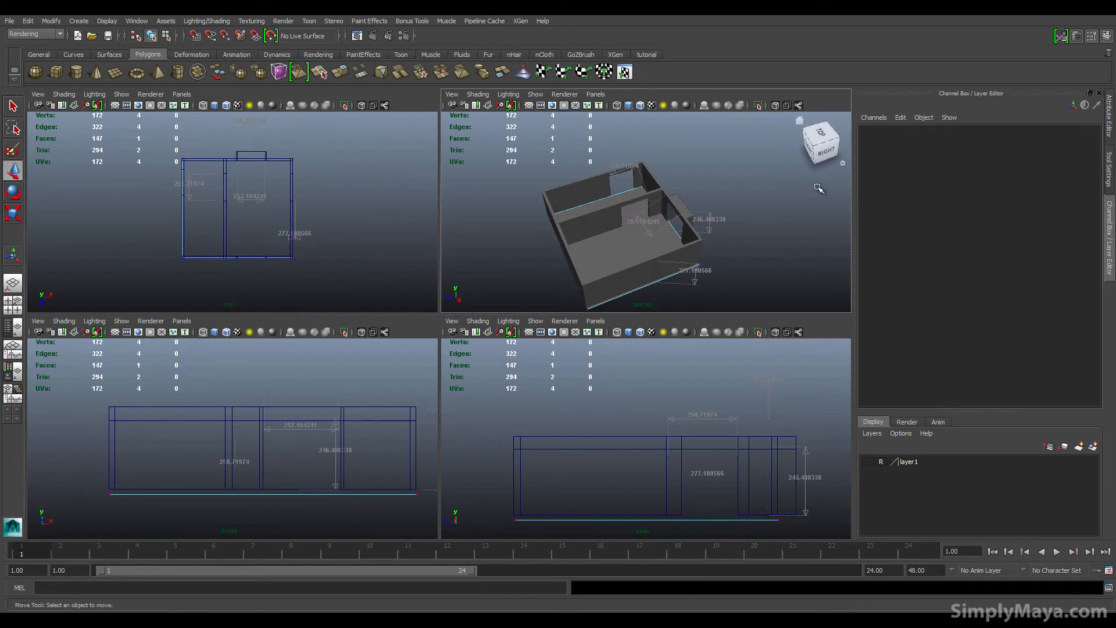
{"action": "left_click", "coordinate": [664, 239]}
{"action": "right_click_drag", "start_coordinate": [640, 243], "coordinate": [679, 227]}
{"action": "left_click", "coordinate": [619, 262]}
{"action": "left_click_drag", "start_coordinate": [618, 220], "coordinate": [610, 130]}
{"action": "key", "text": "ctrl+z"}
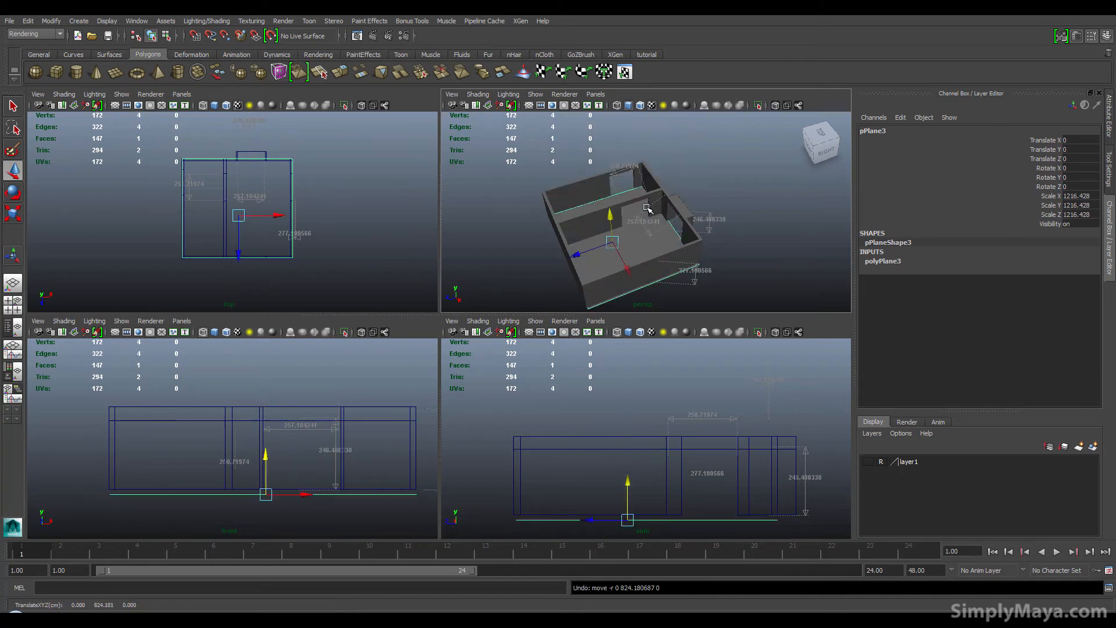
Step: Duplicate the floor plane and raise the copy to about 308 units as a ceiling
{"action": "key", "text": "ctrl+d"}
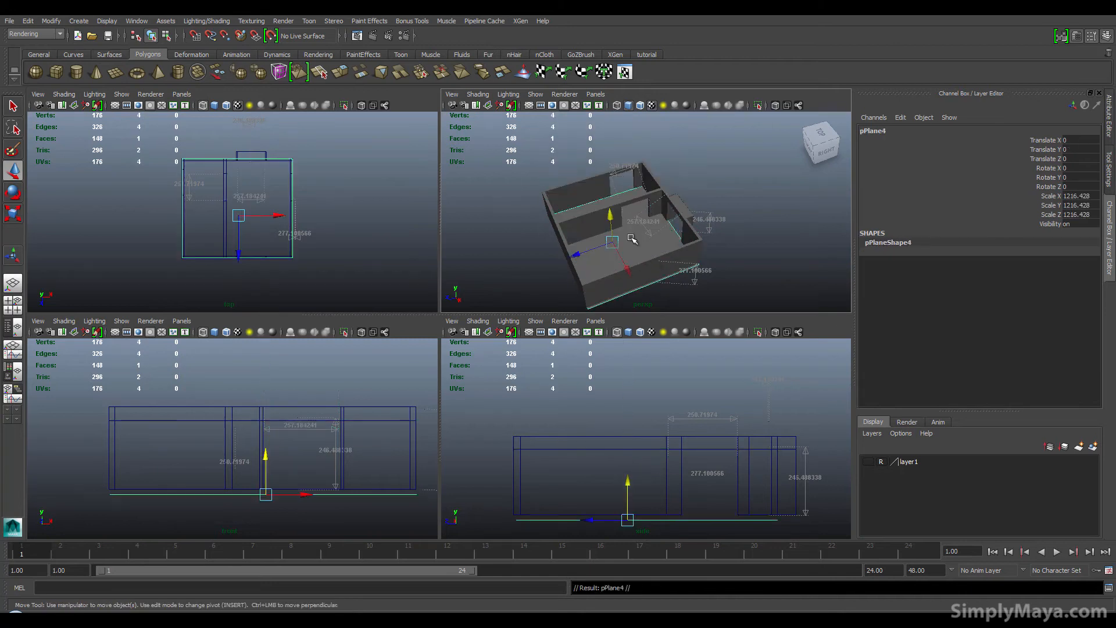
{"action": "left_click_drag", "start_coordinate": [610, 216], "coordinate": [642, 201]}
{"action": "right_click_drag", "start_coordinate": [628, 233], "coordinate": [703, 257], "text": "alt"}
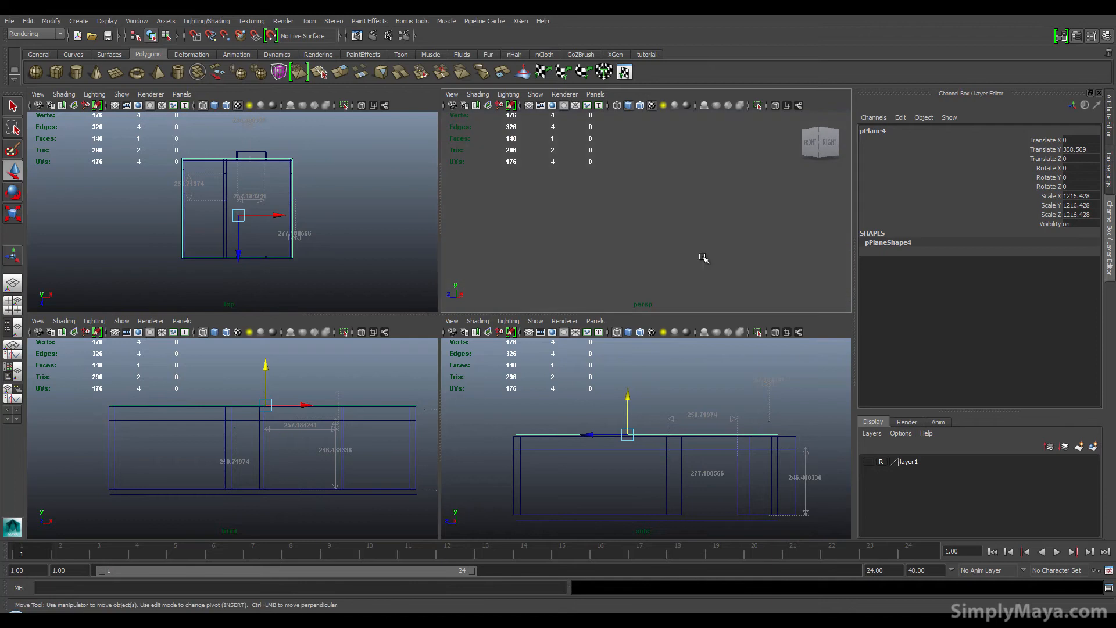
{"action": "middle_click_drag", "start_coordinate": [703, 256], "coordinate": [672, 251], "text": "alt"}
{"action": "left_click_drag", "start_coordinate": [672, 252], "coordinate": [693, 275], "text": "alt"}
Step: Inspect the floor, walls and ceiling from the different viewports
{"action": "left_click", "coordinate": [698, 292]}
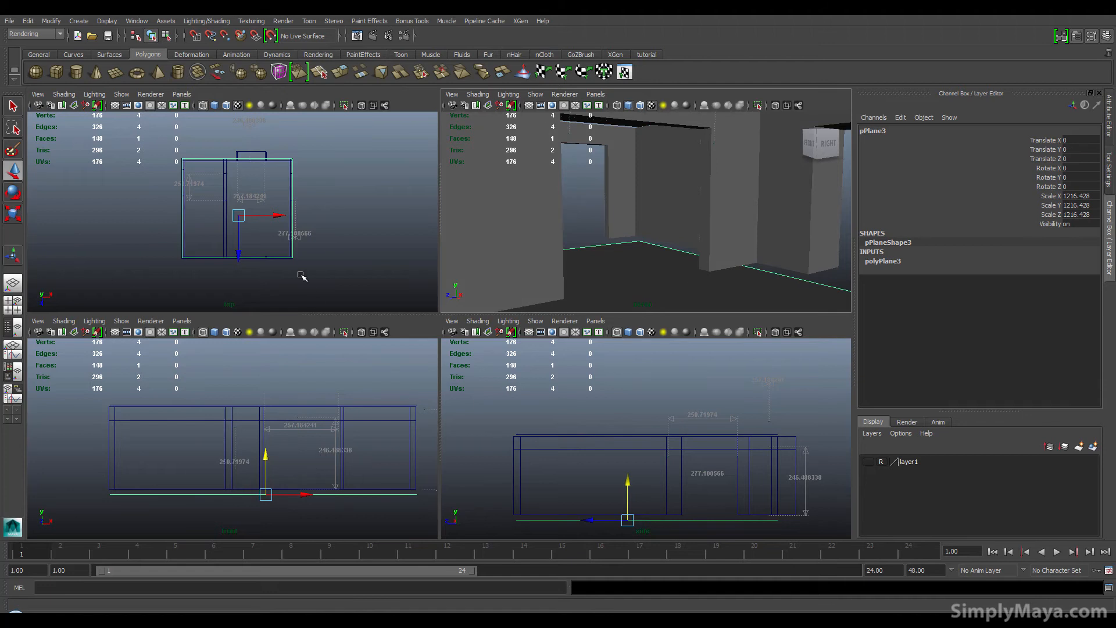
{"action": "middle_click_drag", "start_coordinate": [301, 276], "coordinate": [279, 288], "text": "alt"}
{"action": "middle_click_drag", "start_coordinate": [711, 450], "coordinate": [674, 424], "text": "alt"}
{"action": "middle_click_drag", "start_coordinate": [401, 442], "coordinate": [324, 437], "text": "alt"}
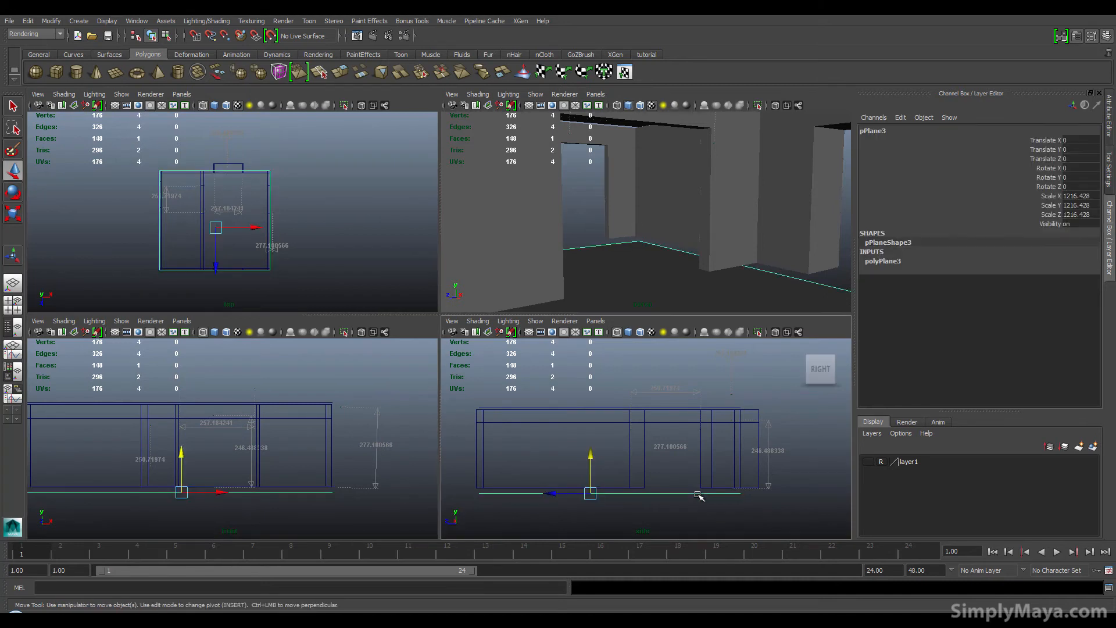
{"action": "left_click_drag", "start_coordinate": [600, 269], "coordinate": [552, 272], "text": "alt"}
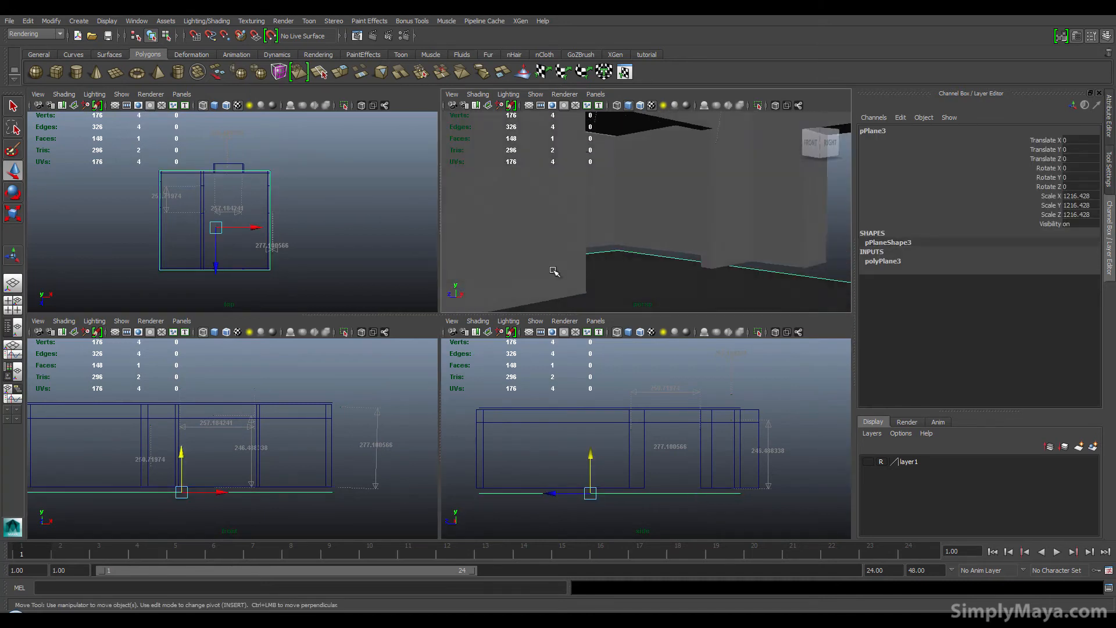
{"action": "left_click", "coordinate": [554, 273]}
{"action": "key", "text": "f"}
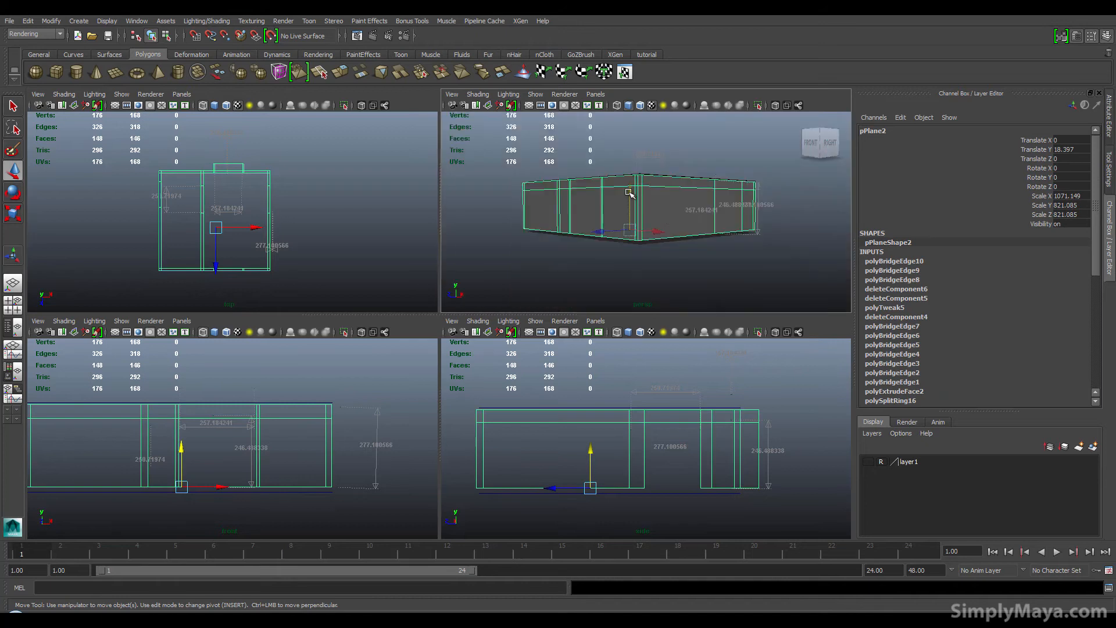
{"action": "left_click_drag", "start_coordinate": [628, 194], "coordinate": [622, 196]}
{"action": "middle_click", "coordinate": [574, 389]}
{"action": "right_click_drag", "start_coordinate": [649, 279], "coordinate": [872, 295], "text": "alt"}
{"action": "left_click_drag", "start_coordinate": [787, 279], "coordinate": [685, 257], "text": "alt"}
Step: Lower the ceiling plane to about 281 units so it sits on top of the walls
{"action": "left_click", "coordinate": [673, 143]}
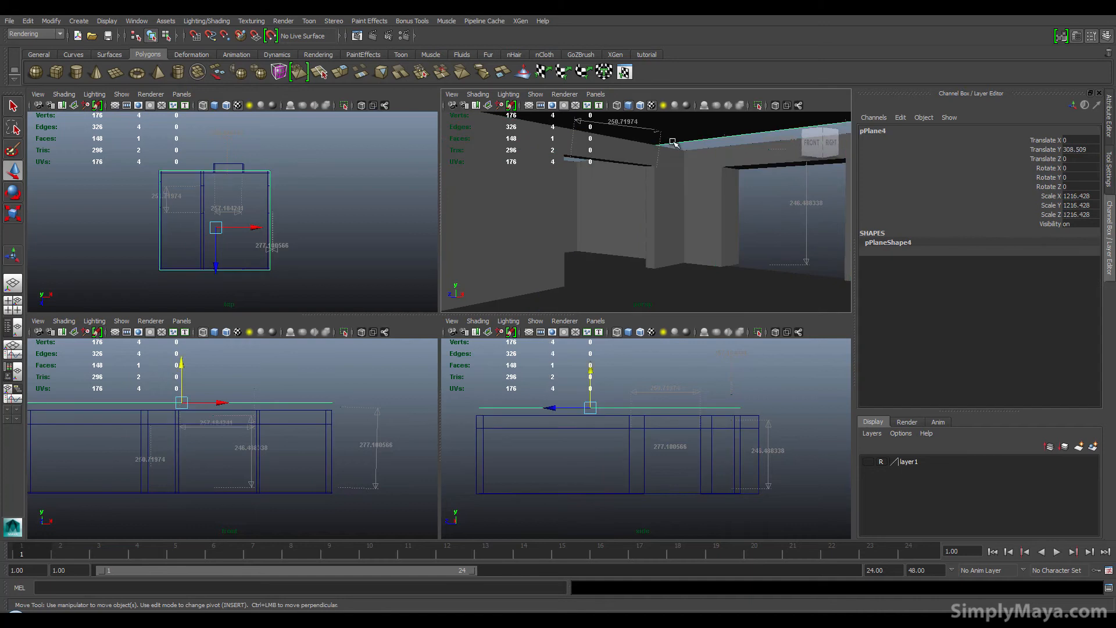
{"action": "left_click_drag", "start_coordinate": [583, 366], "coordinate": [589, 379]}
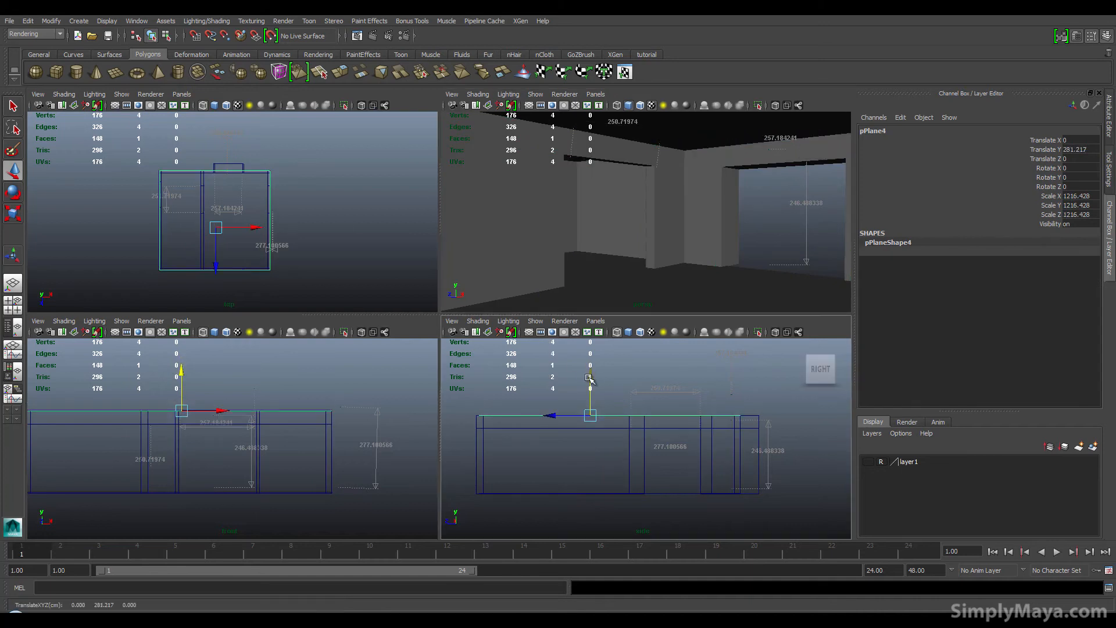
{"action": "left_click", "coordinate": [639, 231]}
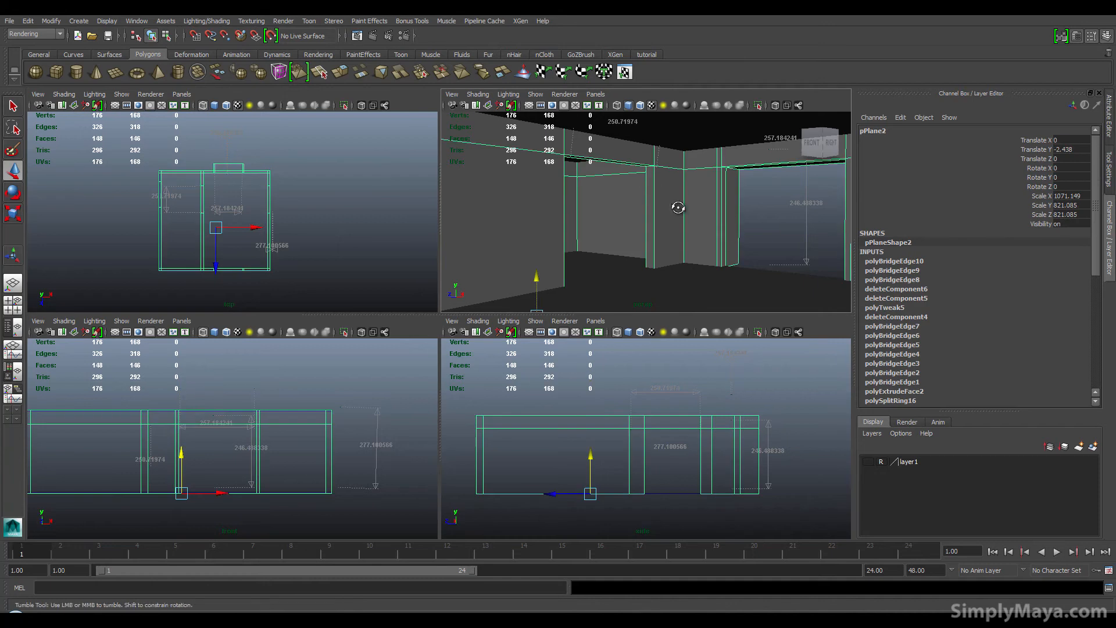
{"action": "mouse_move", "coordinate": [678, 208]}
{"action": "left_mouse_down", "text": "alt"}
{"action": "mouse_move", "coordinate": [686, 202]}
{"action": "mouse_move", "coordinate": [651, 186]}
{"action": "mouse_move", "coordinate": [690, 202]}
{"action": "left_mouse_up", "text": "alt"}
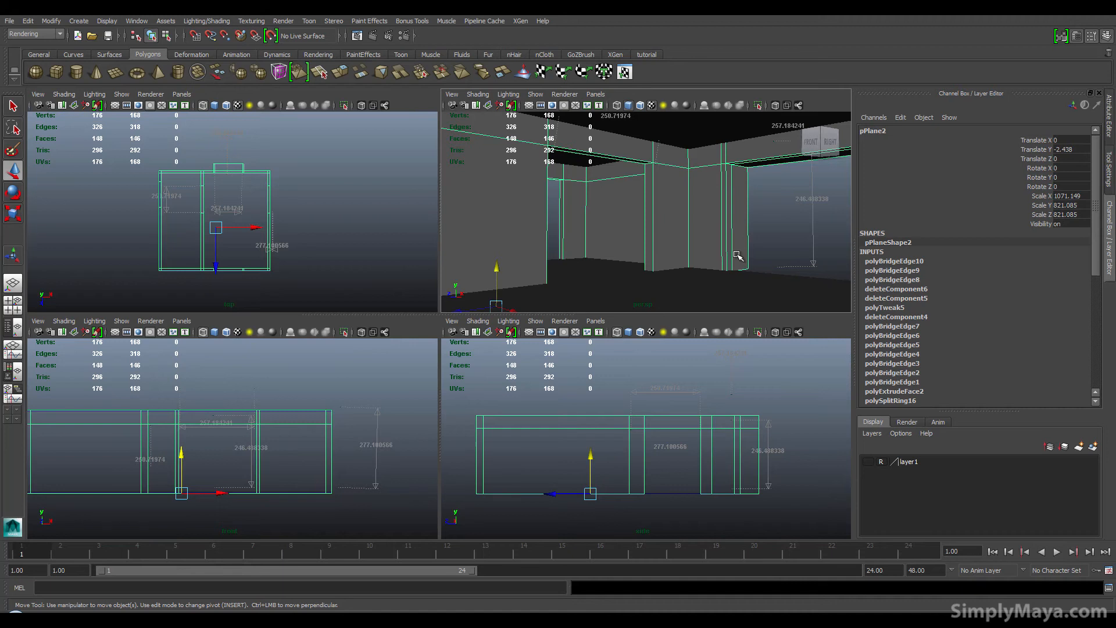
Step: Examine the room interior in a maximized perspective view to check how the ceiling meets the walls
{"action": "key", "text": "space"}
{"action": "scroll", "coordinate": [606, 320], "scroll_direction": "up", "scroll_amount": 3}
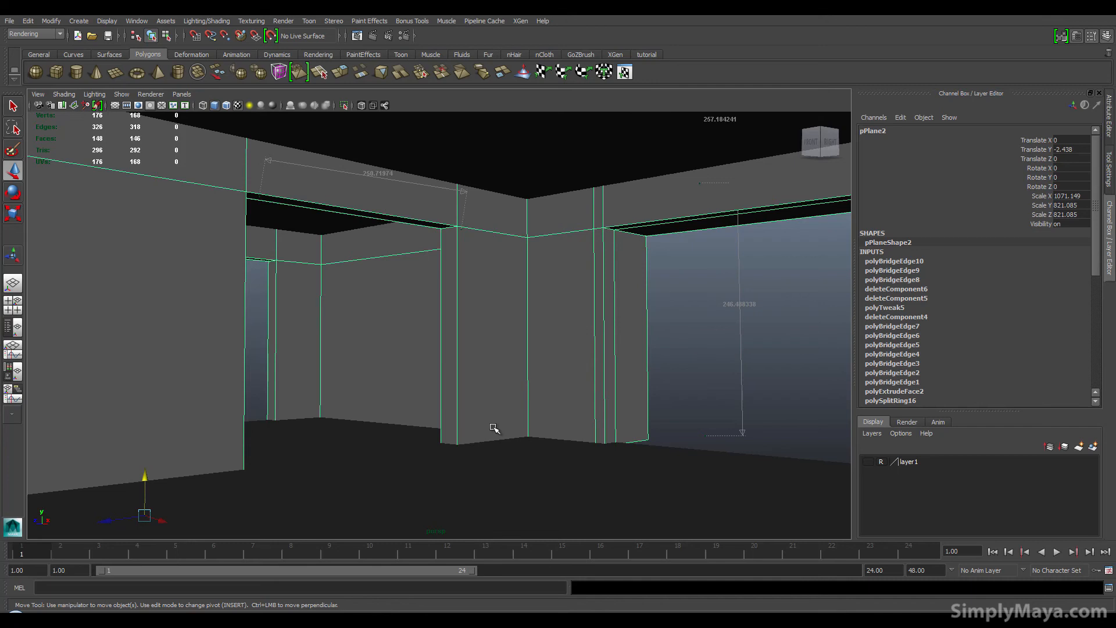
{"action": "left_click_drag", "start_coordinate": [486, 430], "coordinate": [282, 420], "text": "alt"}
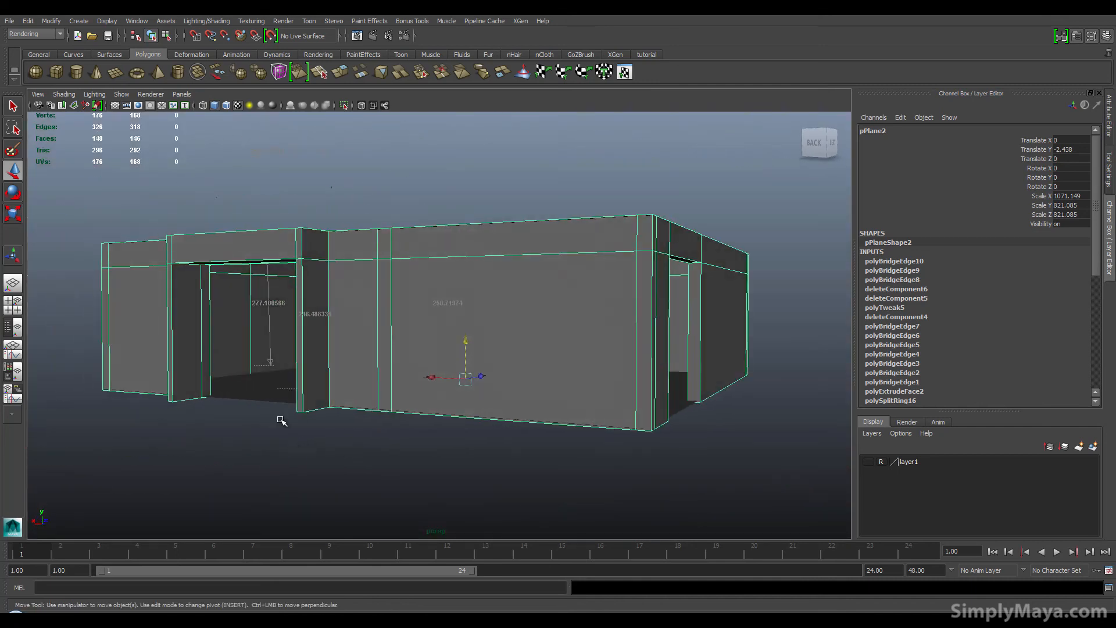
{"action": "left_click_drag", "start_coordinate": [234, 330], "coordinate": [408, 332], "text": "alt"}
{"action": "left_click_drag", "start_coordinate": [297, 352], "coordinate": [359, 351], "text": "alt"}
{"action": "right_click_drag", "start_coordinate": [359, 351], "coordinate": [477, 362], "text": "alt"}
{"action": "middle_click_drag", "start_coordinate": [492, 364], "coordinate": [477, 344], "text": "alt"}
{"action": "right_click_drag", "start_coordinate": [426, 366], "coordinate": [548, 356], "text": "alt"}
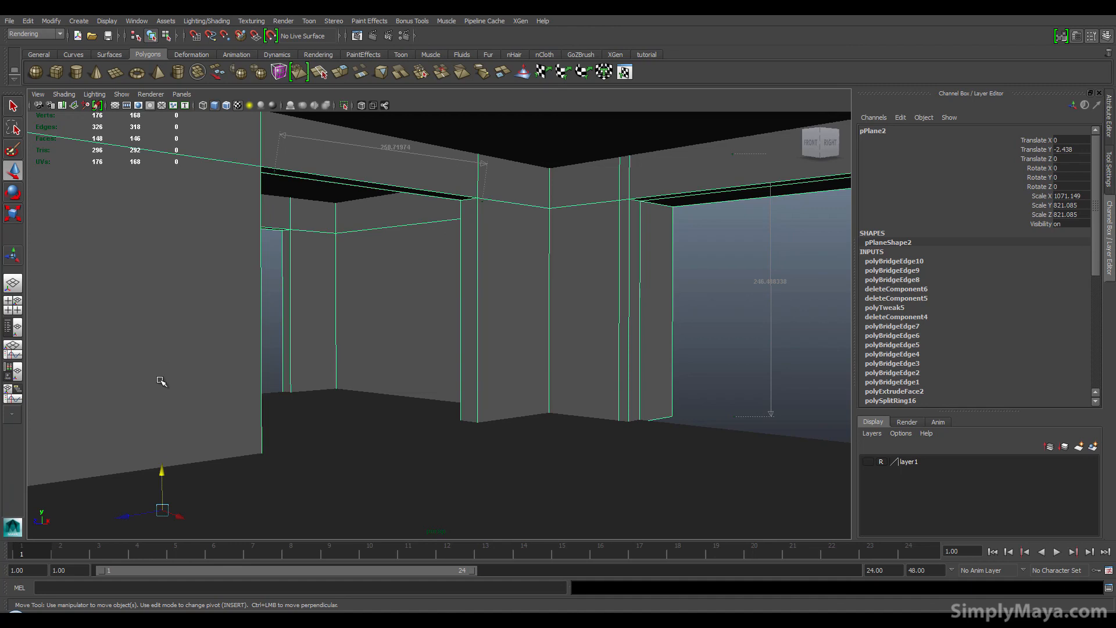
{"action": "left_click", "coordinate": [161, 380]}
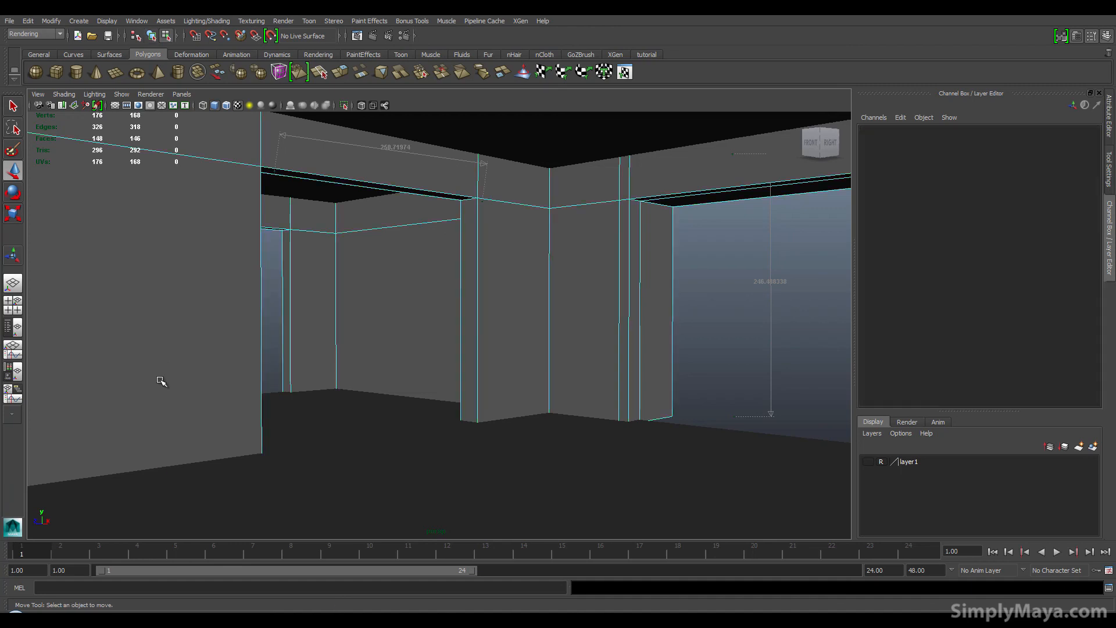